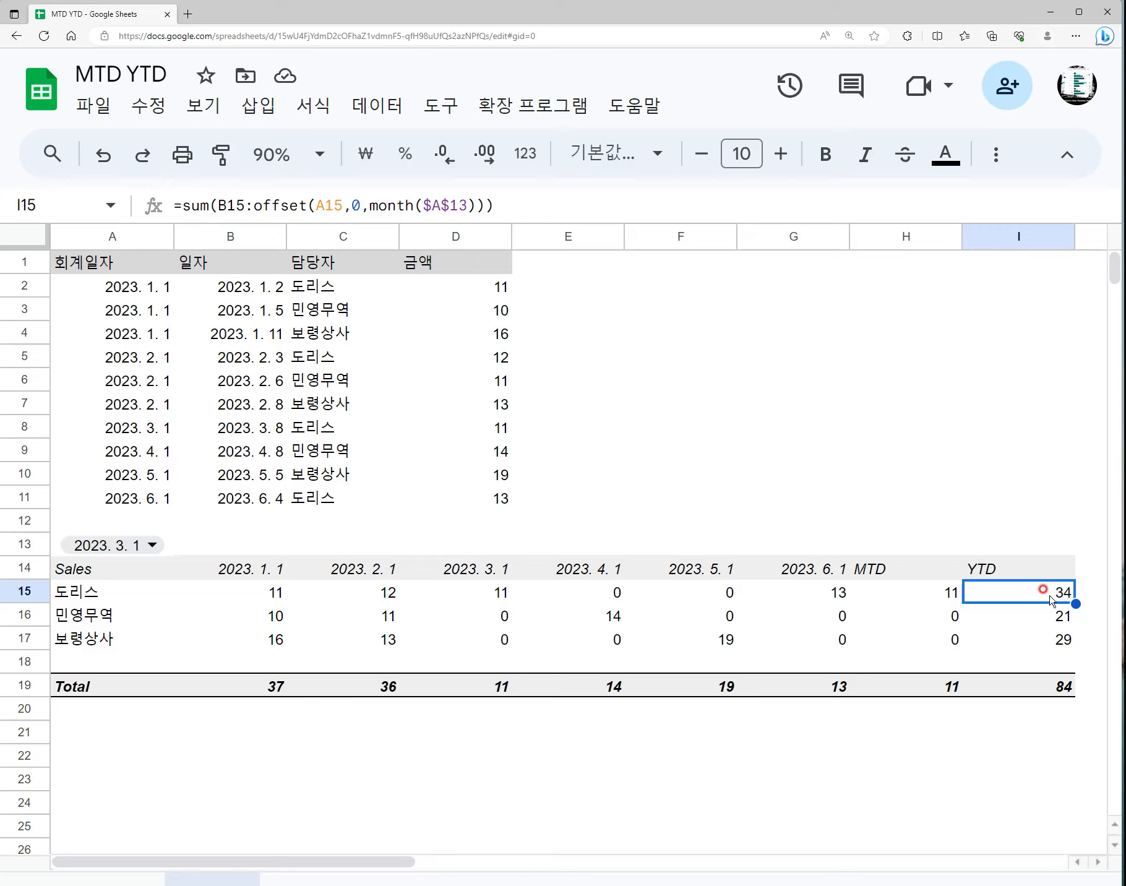
- Enter the labels MTD, YTD and FY in cells F3 to F5
click(891, 569)
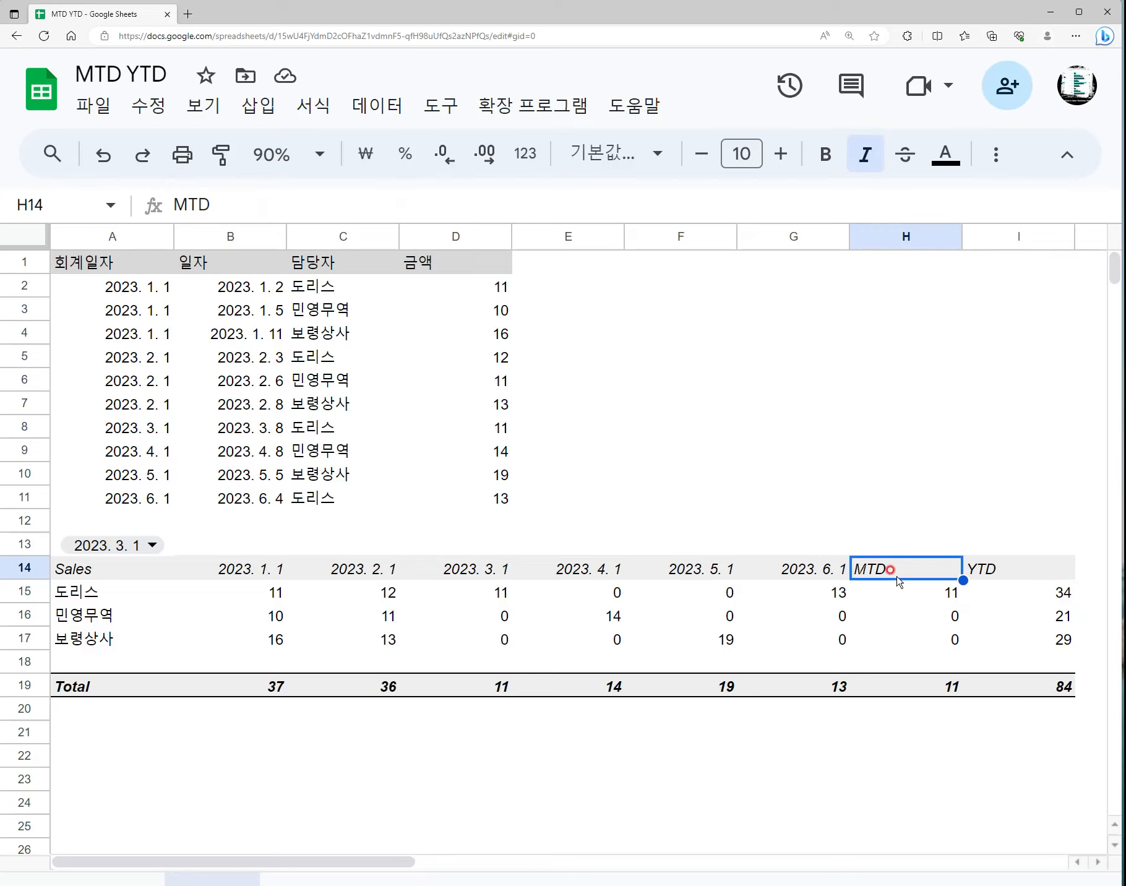
click(660, 312)
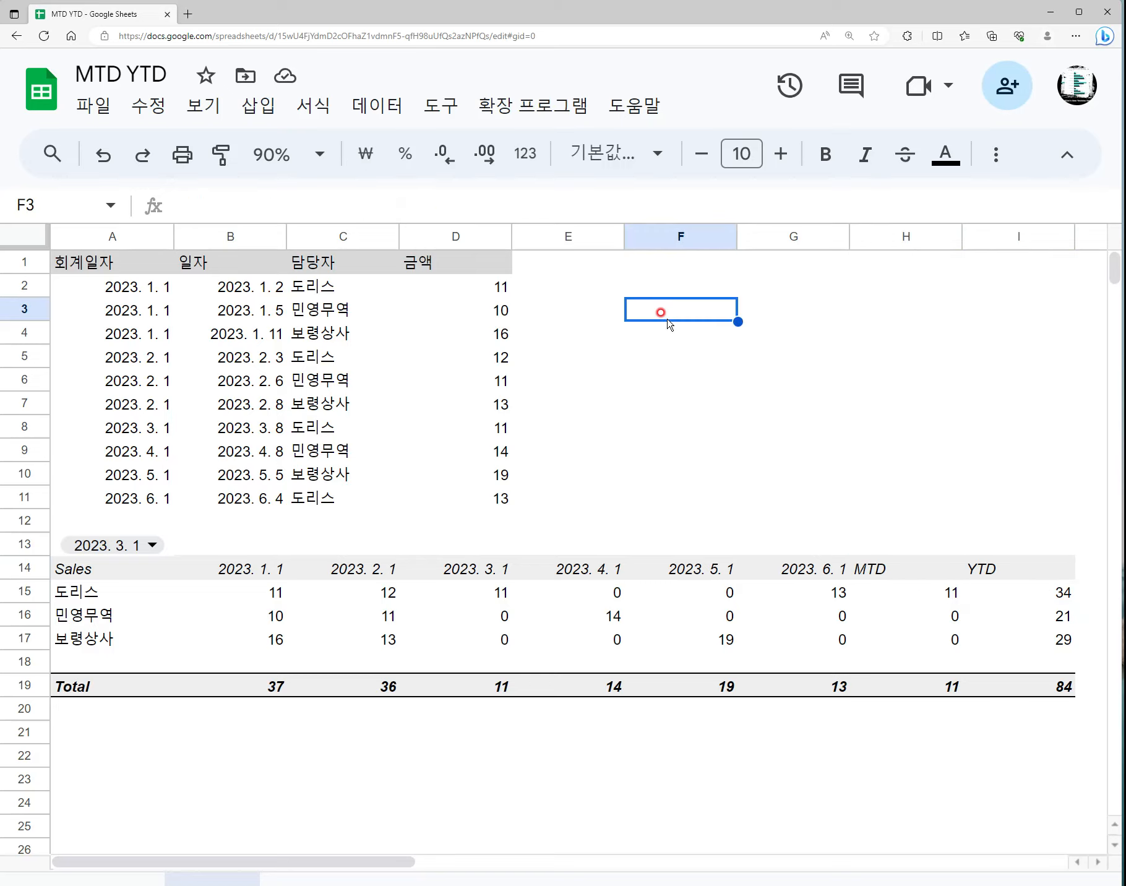
text(MTD)
key(Return)
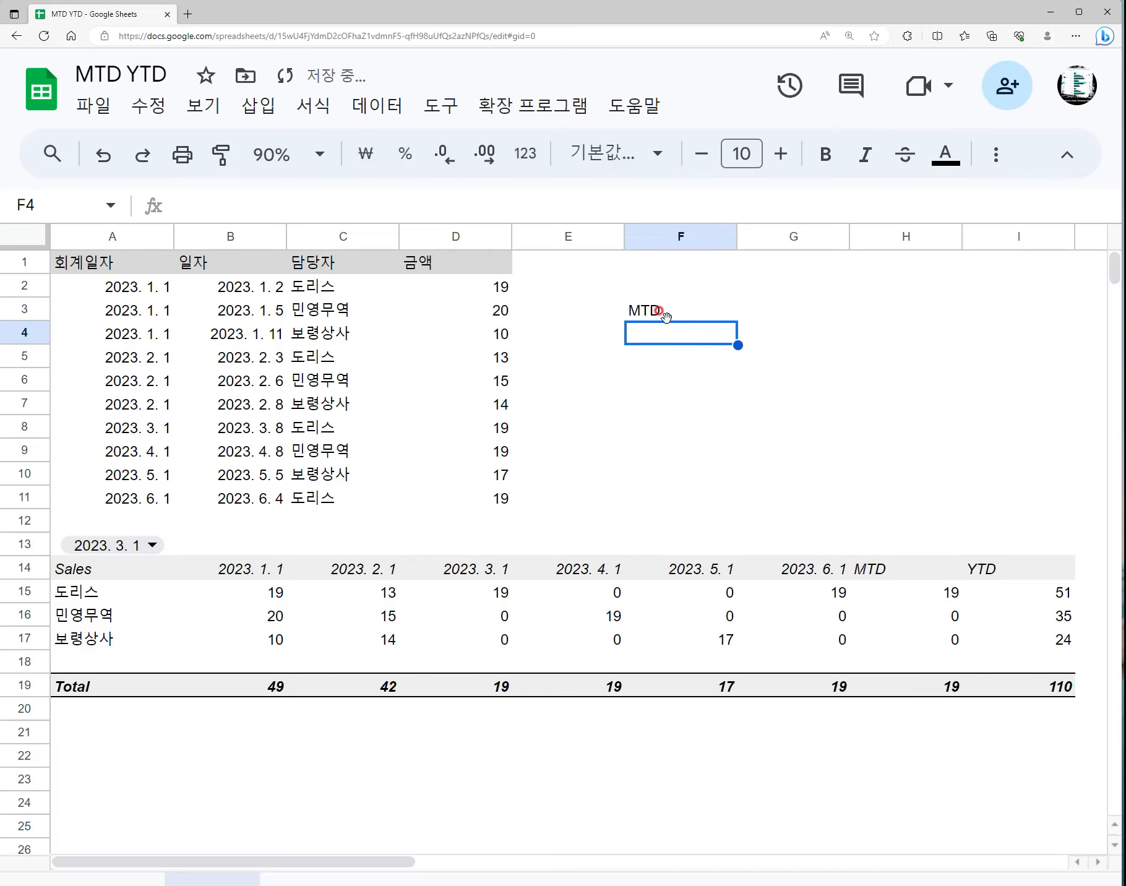
text(YTD)
key(Return)
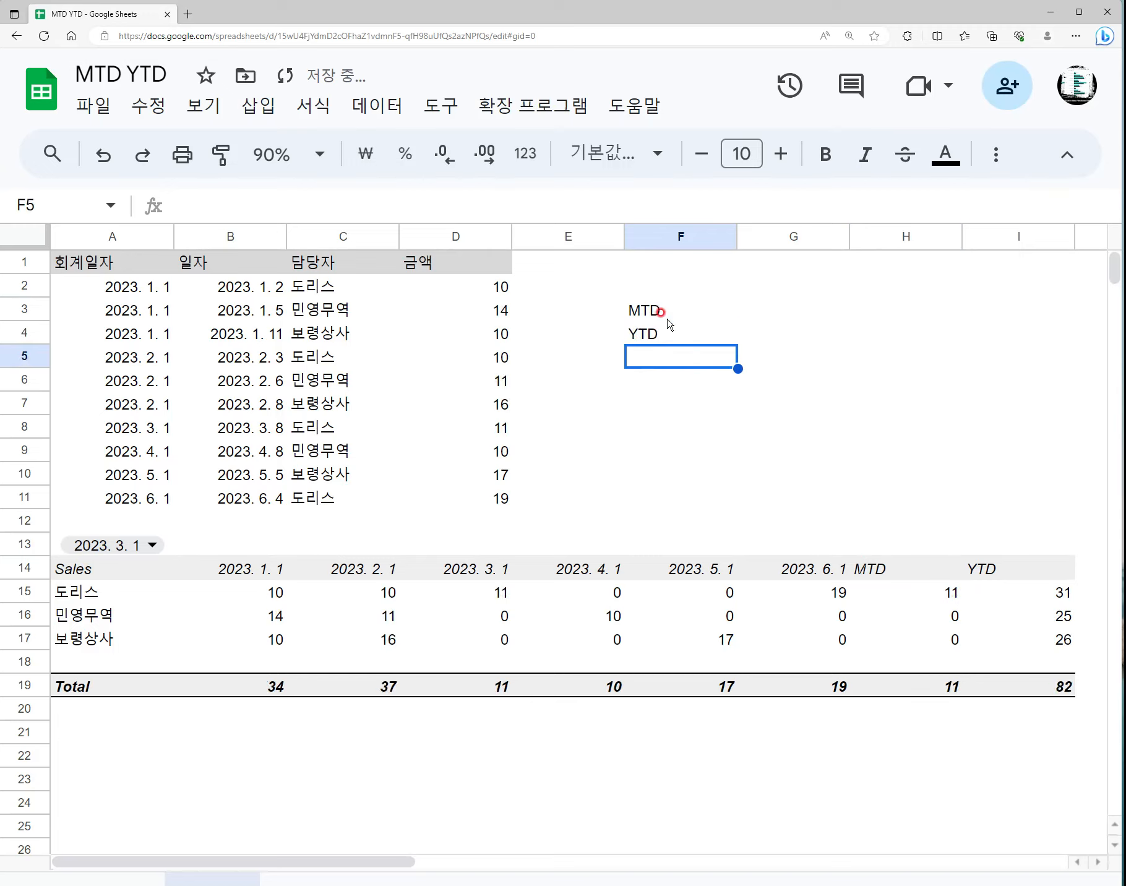
text(FY)
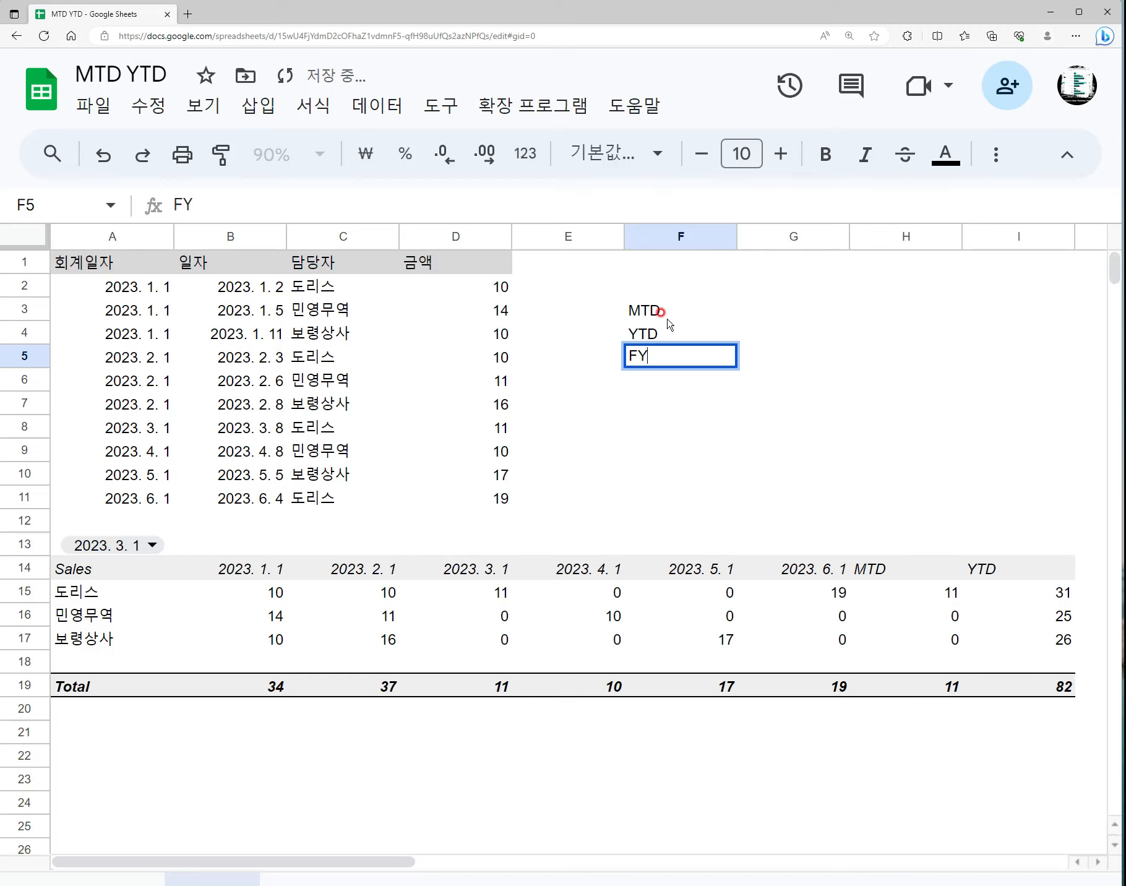
key(Return)
- Enter the meanings "Month to date", "Year to date" and "Full Year" in cells G3 to G5 beside the abbreviations
key(Right)
key(Up)
key(Up)
key(Up)
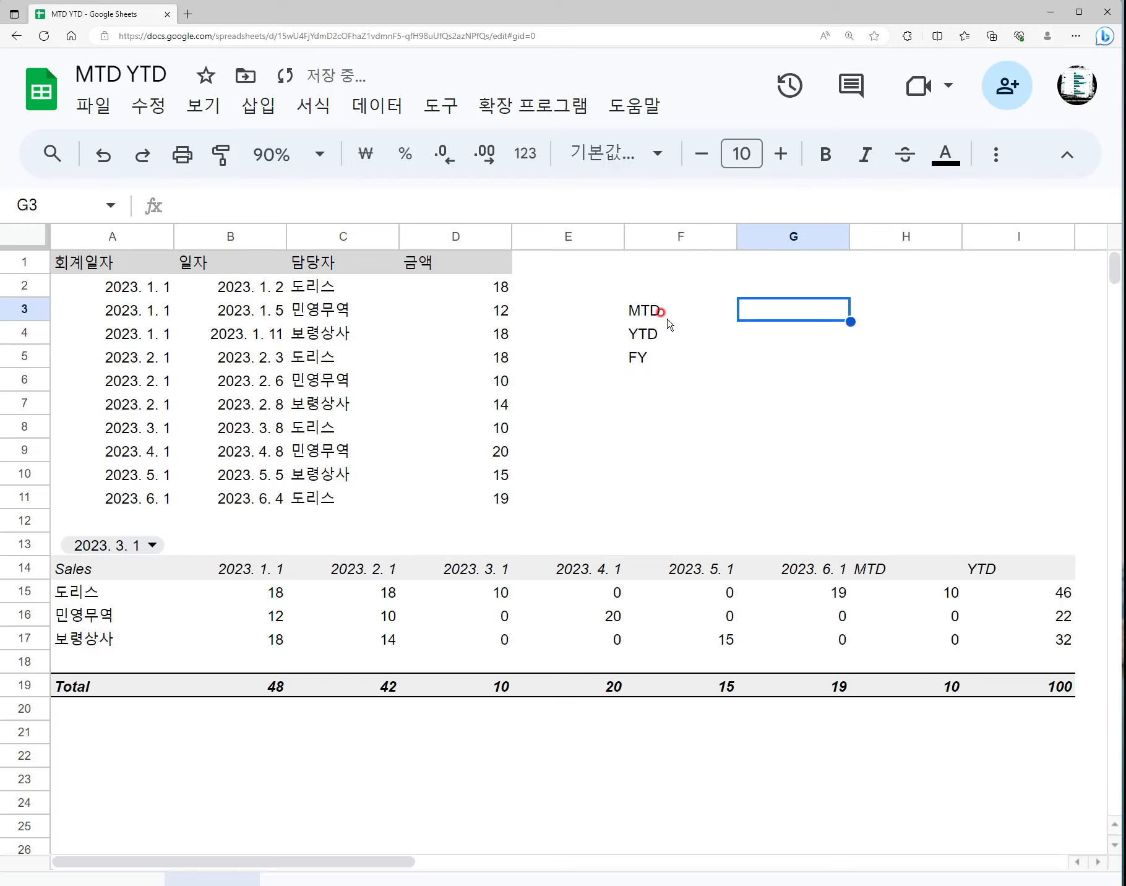
text(Mo)
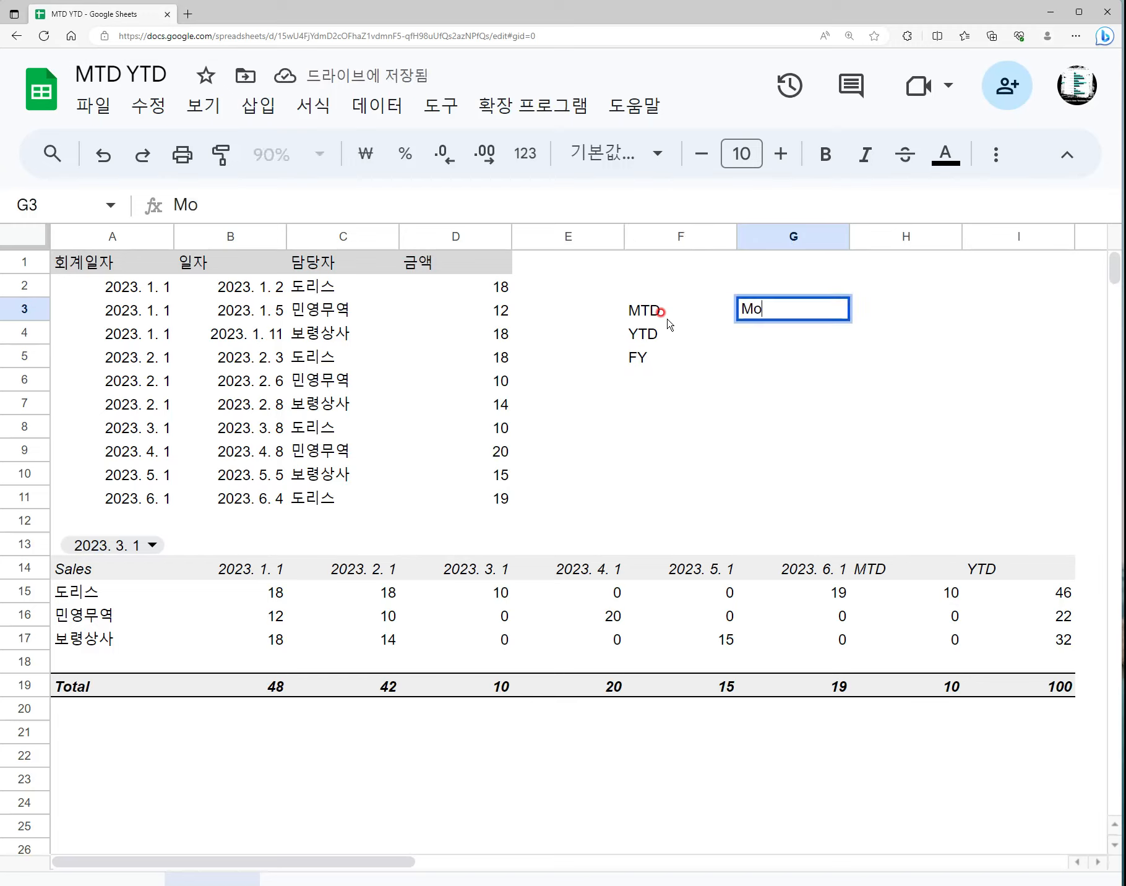
text(nth to date)
key(Return)
text(YTea)
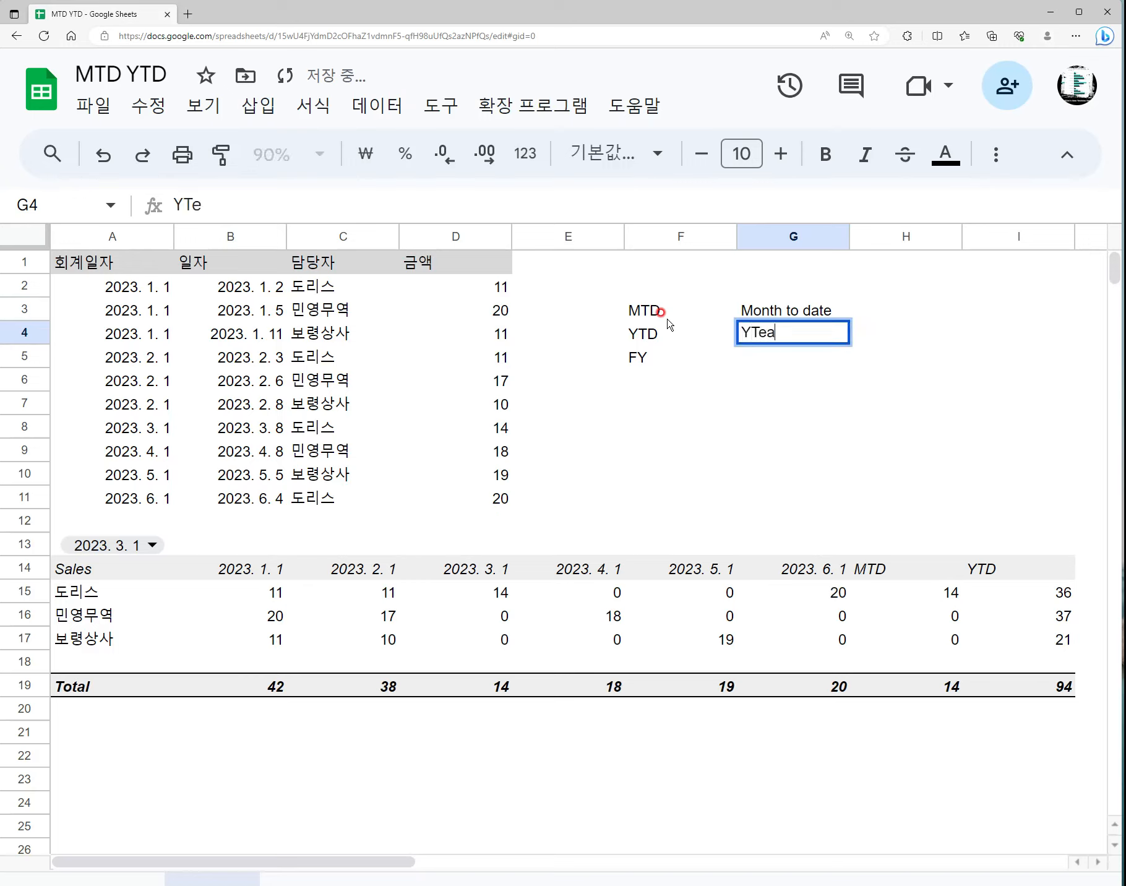
text(r to date)
key(Return)
text(Full)
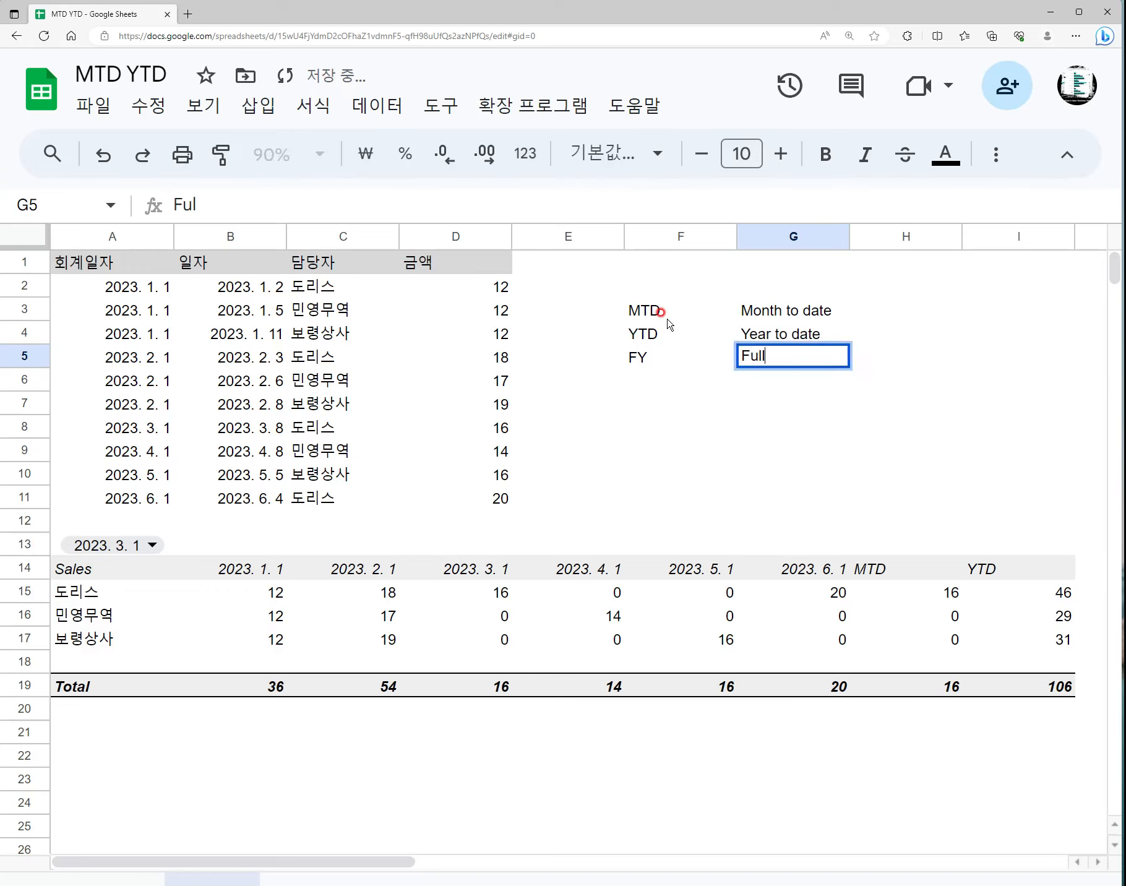
text( Year)
key(Return)
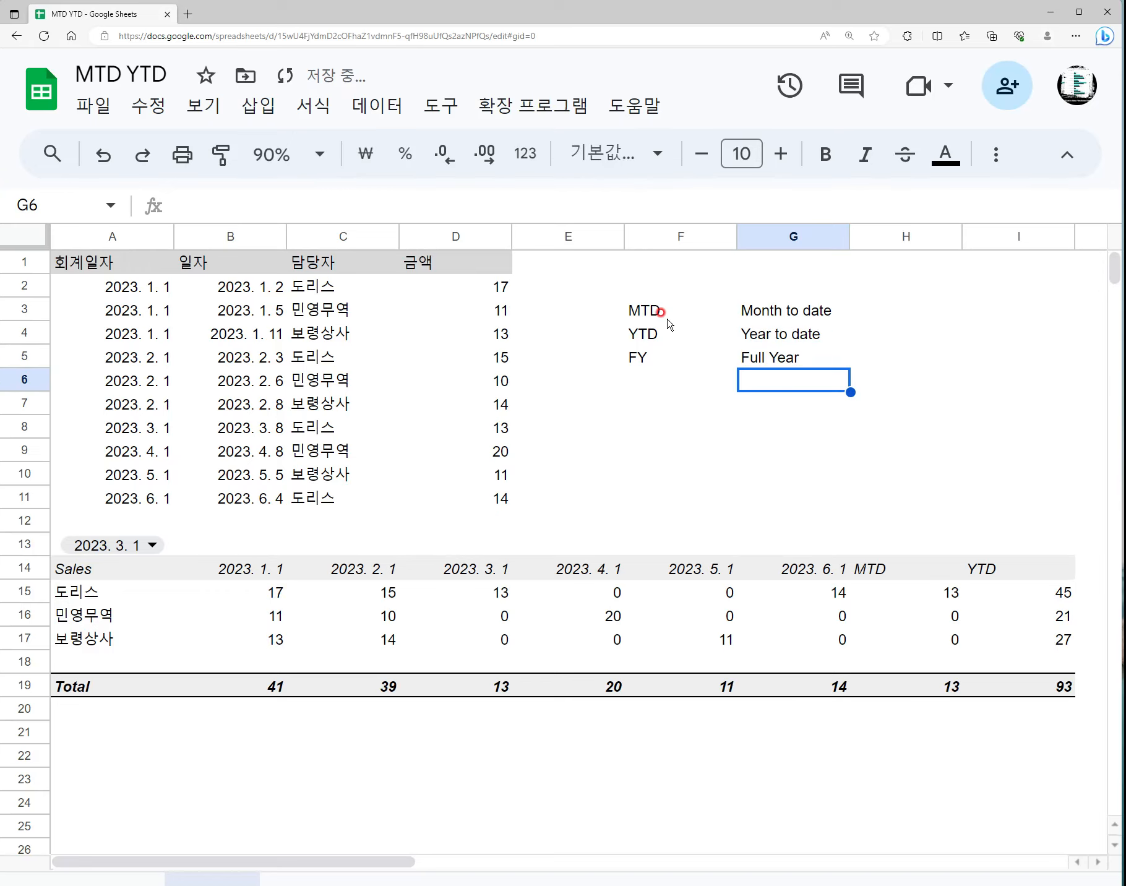
- Enter the explanation "이번달 금액" for MTD in cell H3
key(Right)
key(Up)
key(Up)
key(Up)
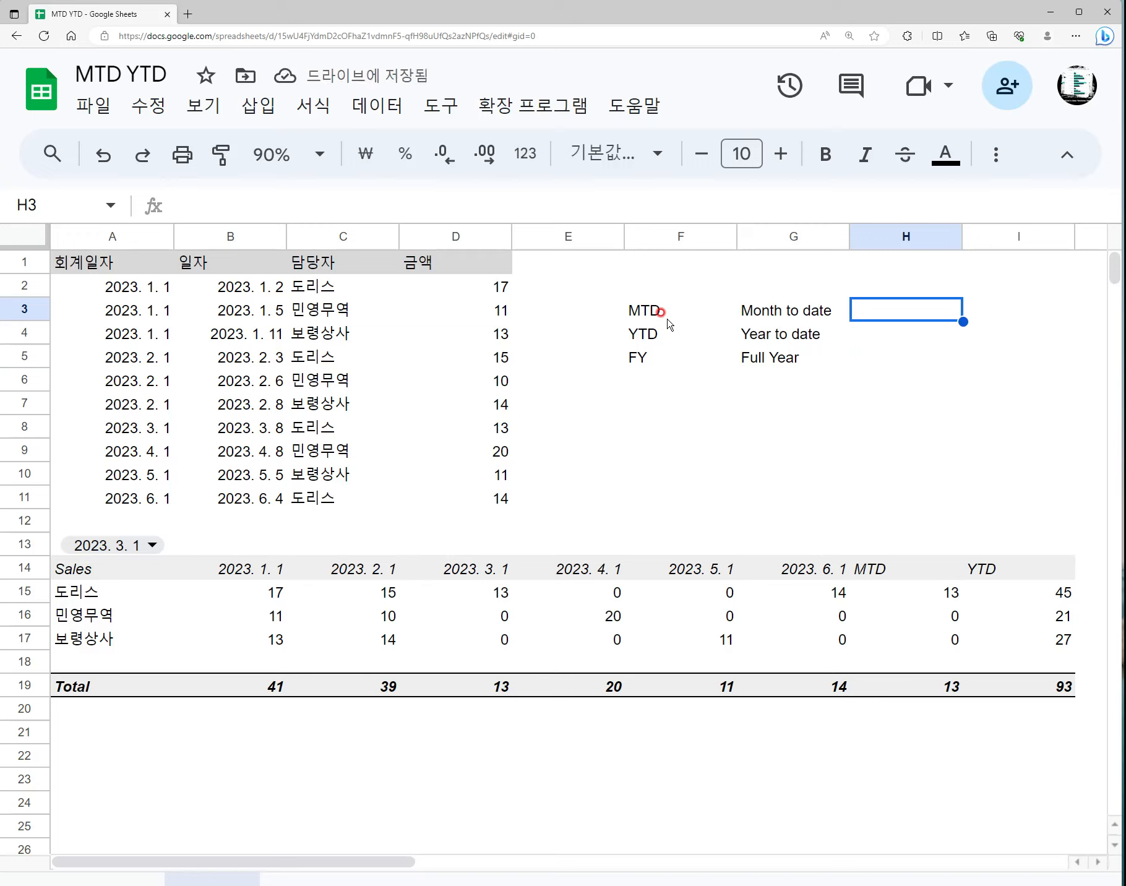
text(이번달 )
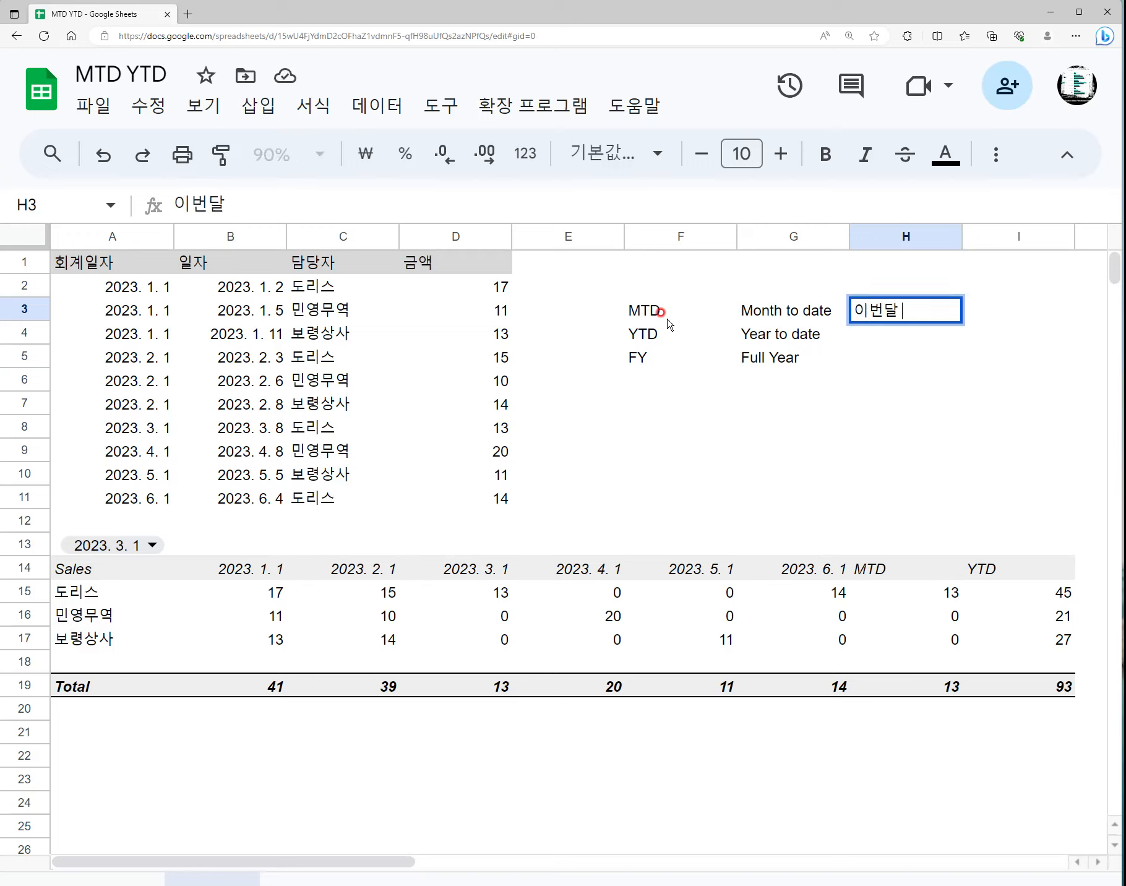
text(금액)
key(Return)
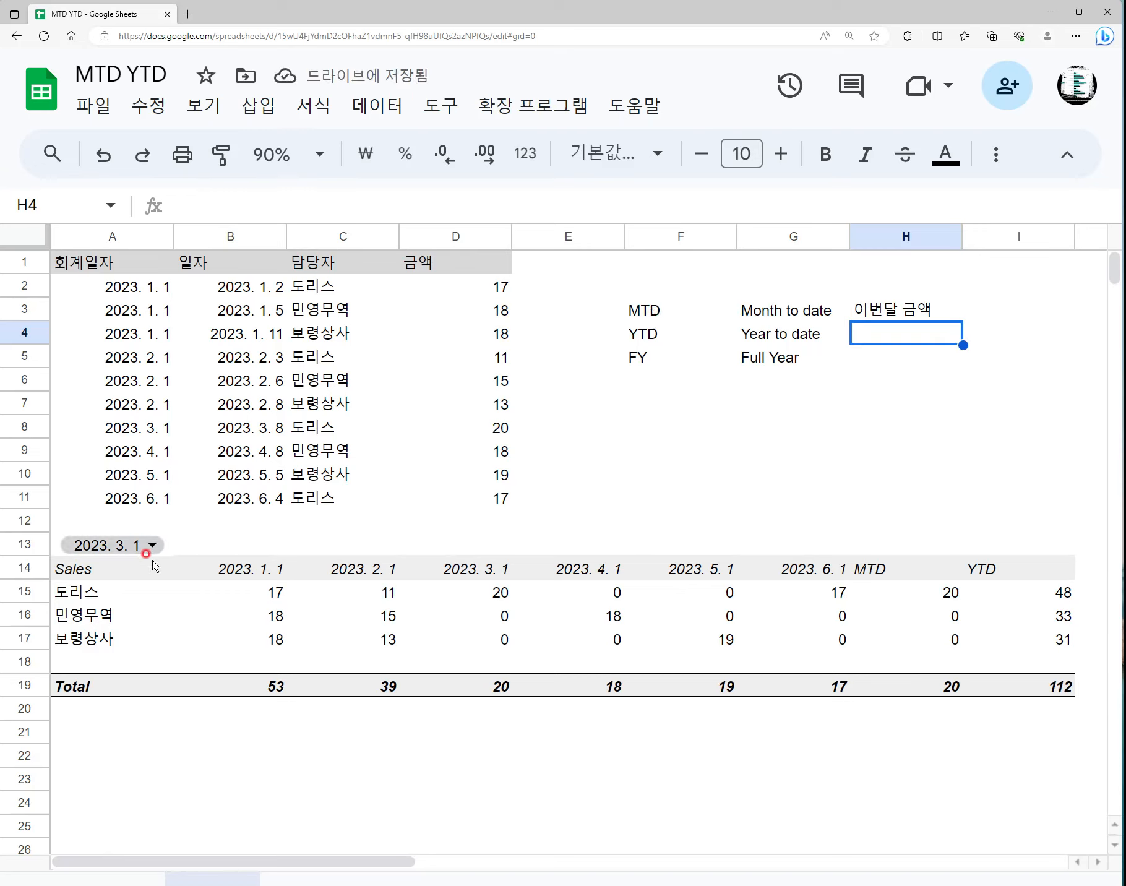
- Compare the 2023. 3. 1 sales figures in column D with the MTD figures in column H
drag(498, 592, 507, 643)
drag(865, 594, 872, 649)
click(477, 593)
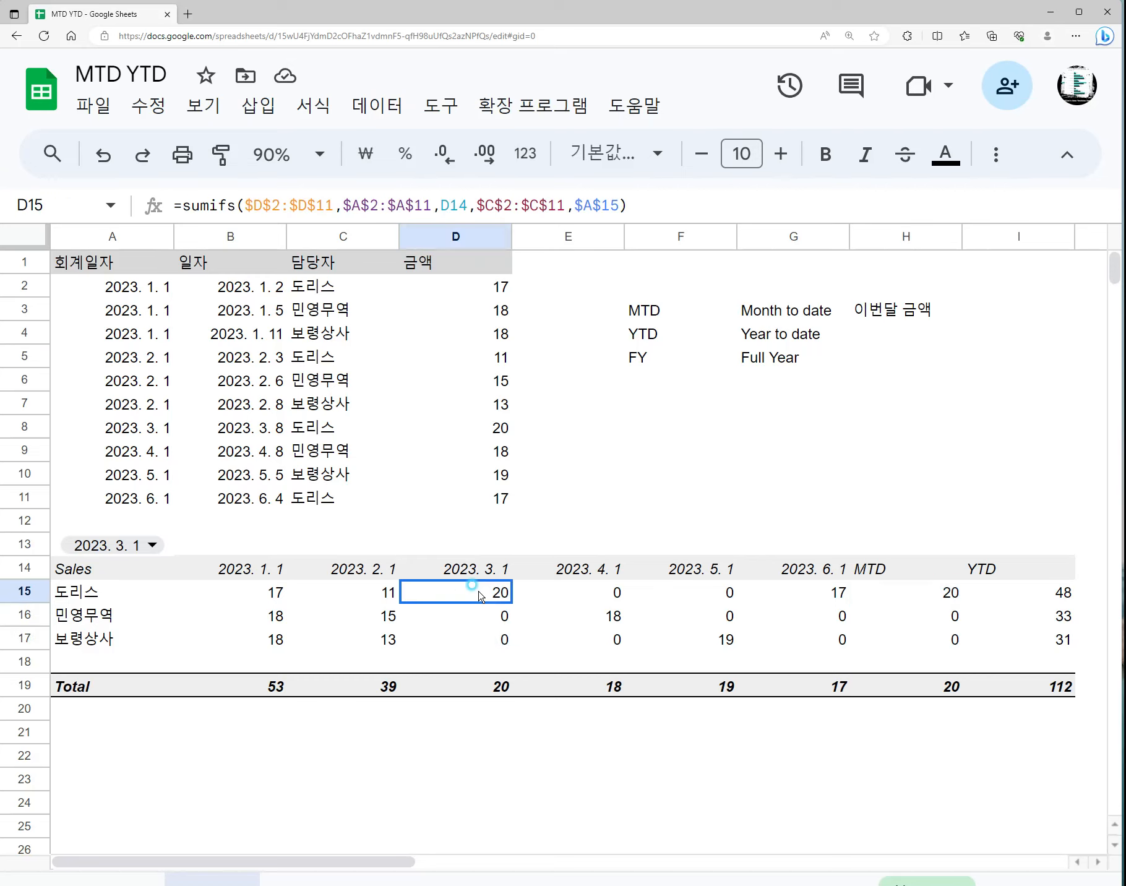
- Set the reference month in A13 to 2023. 4. 1 and compare the April sales with the MTD column
click(135, 546)
click(138, 684)
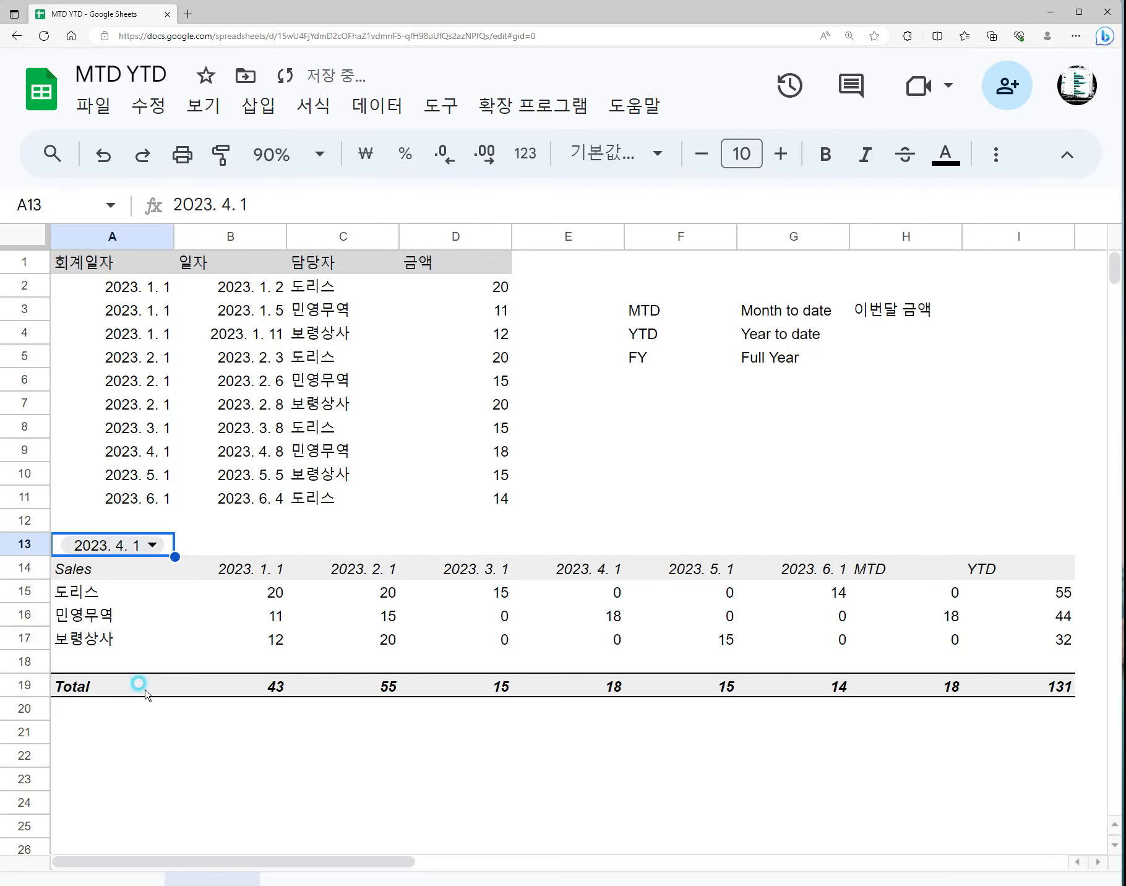
drag(612, 589, 618, 662)
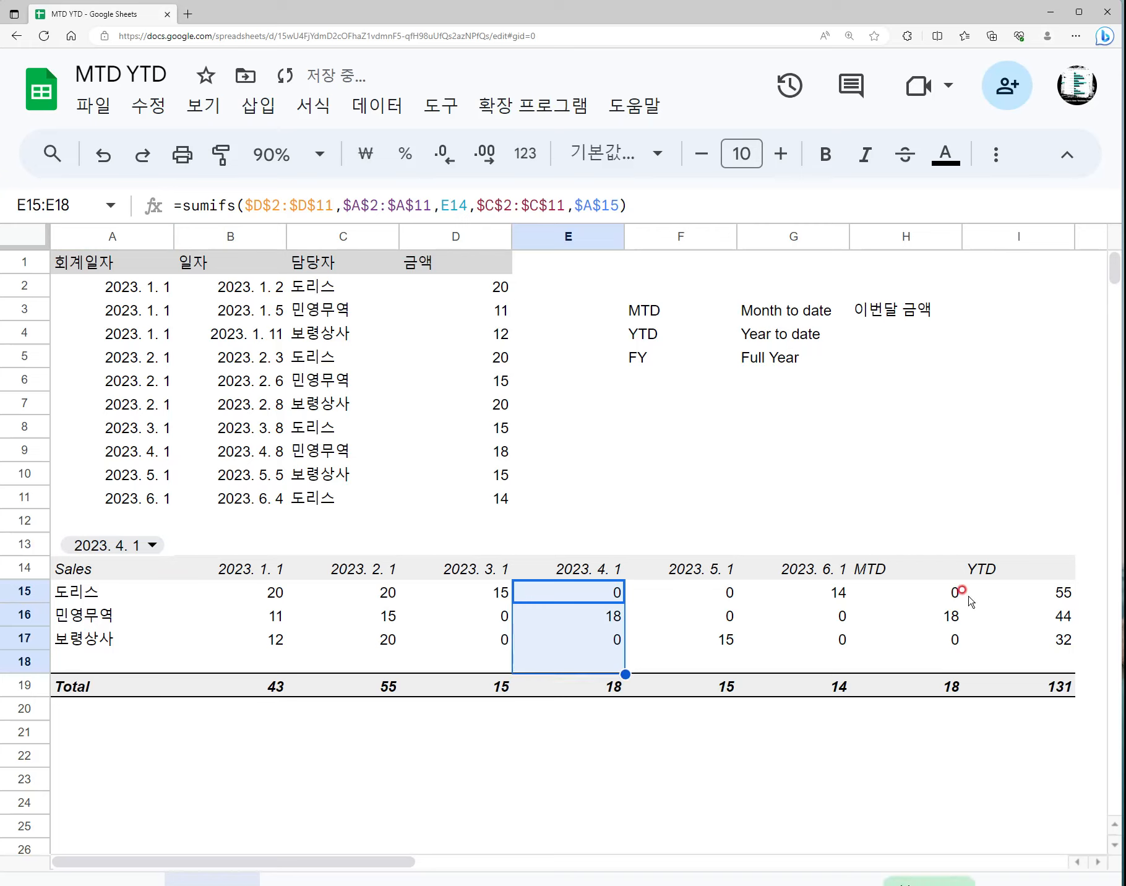
drag(962, 591, 910, 678)
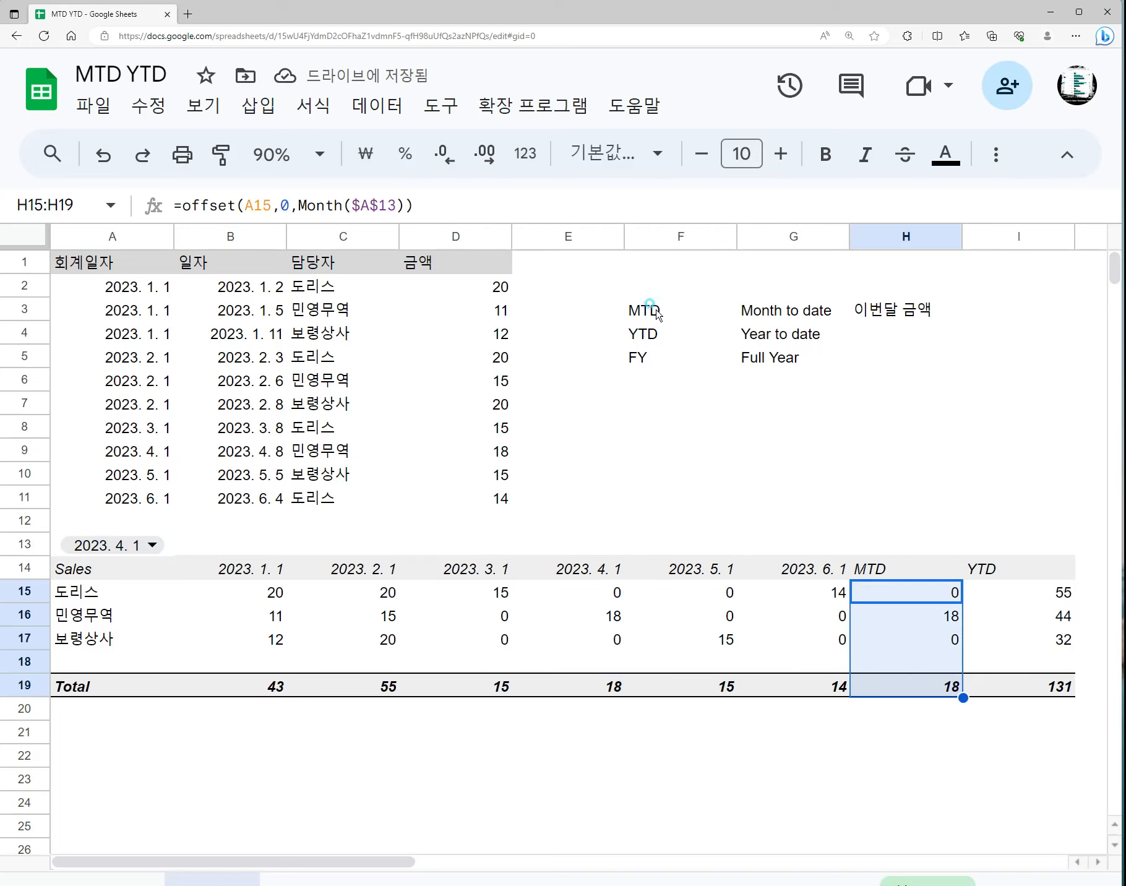
drag(657, 314, 917, 312)
- Enter the explanation "1/1 초일 ~ 오늘까지" for YTD in cell H4
click(631, 333)
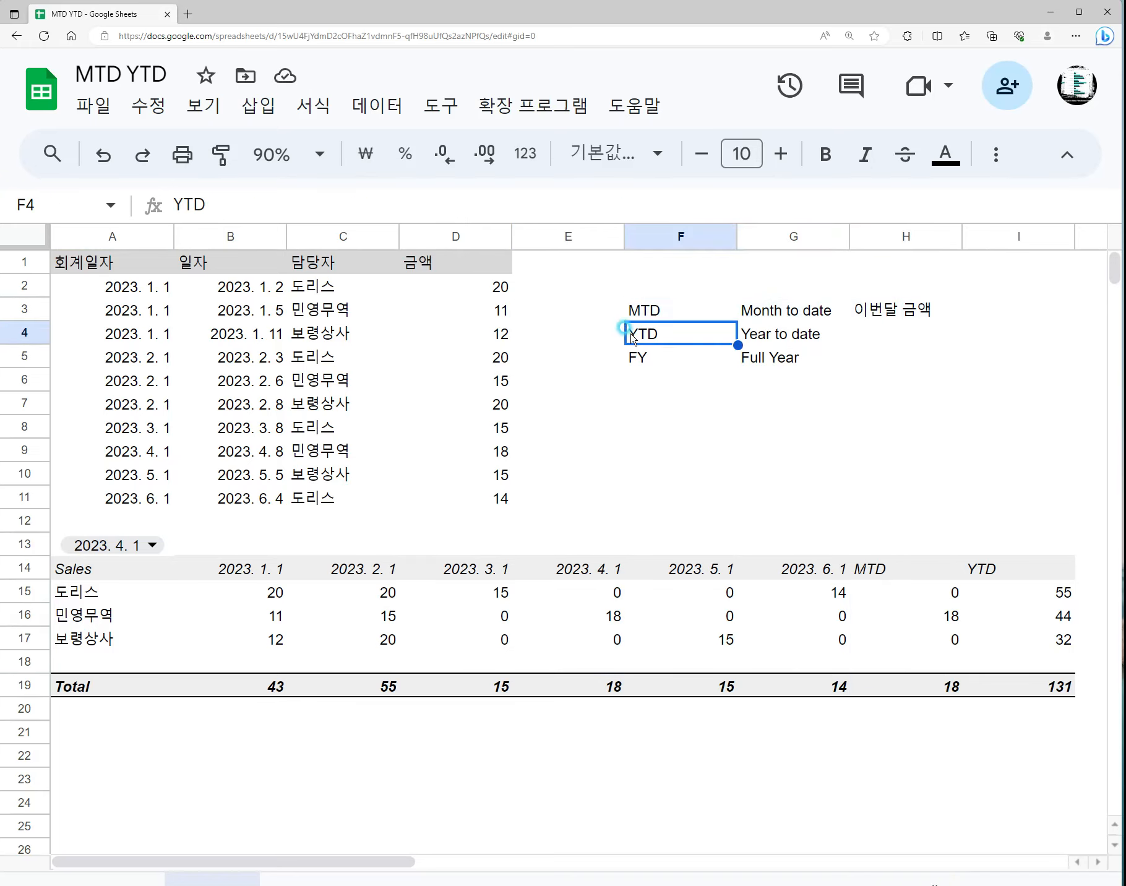
click(791, 337)
click(914, 330)
text(1)
text(/1 chd)
text(초일)
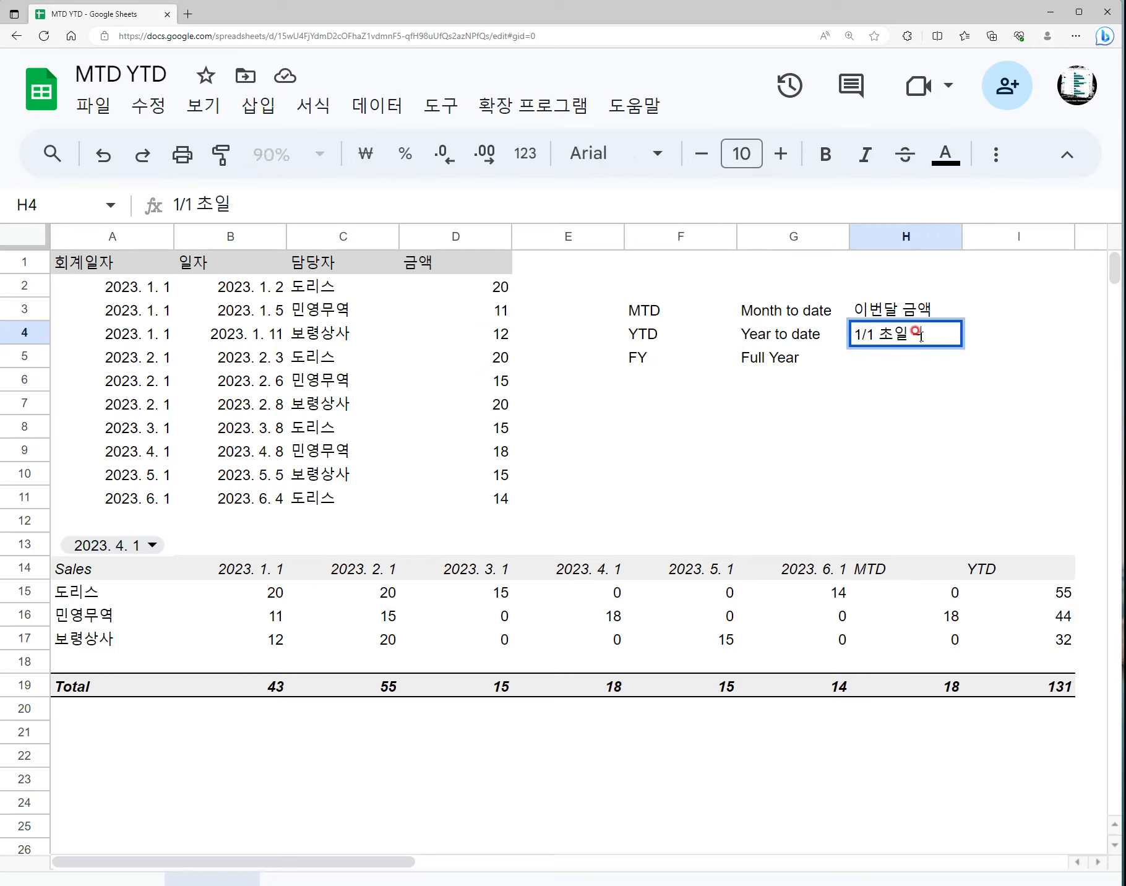
text( ~ 오늘까지)
key(Return)
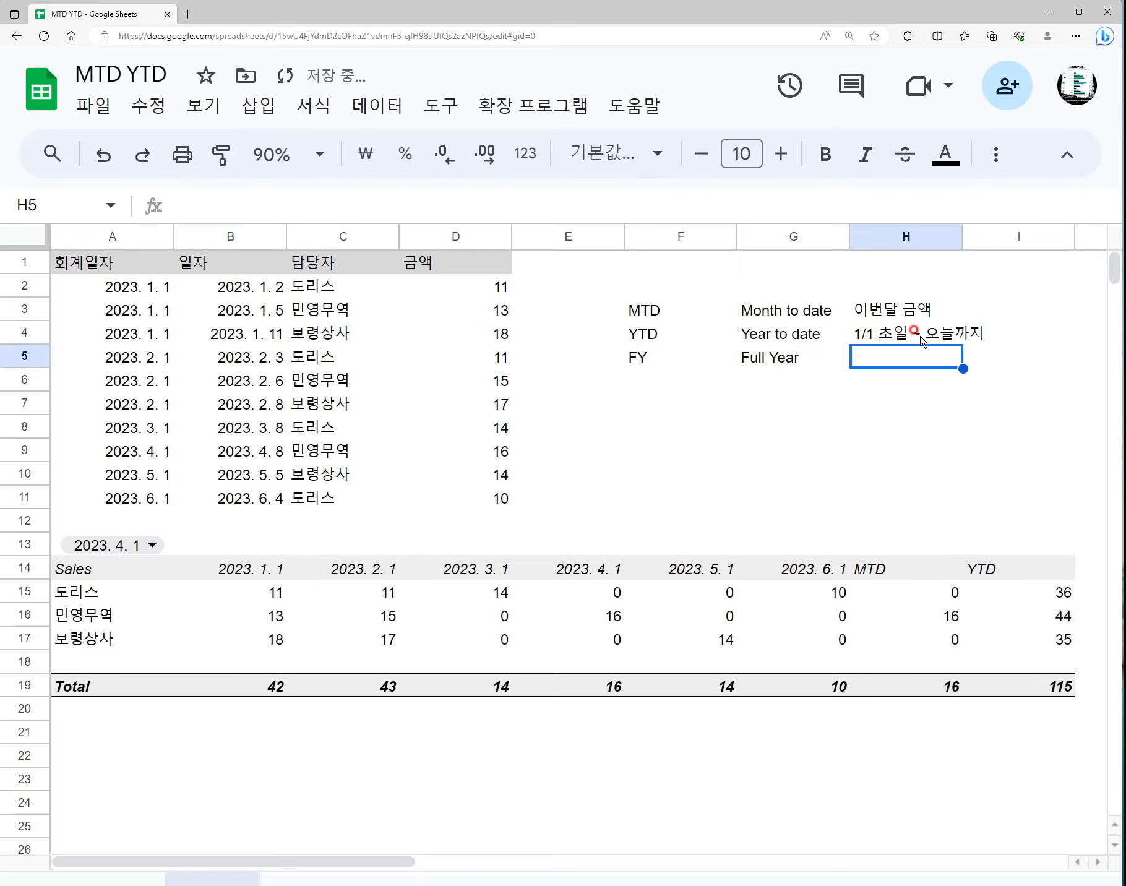
- Check the YTD figures in rows 15 and 16 against the sums of their January to April sales
click(1049, 591)
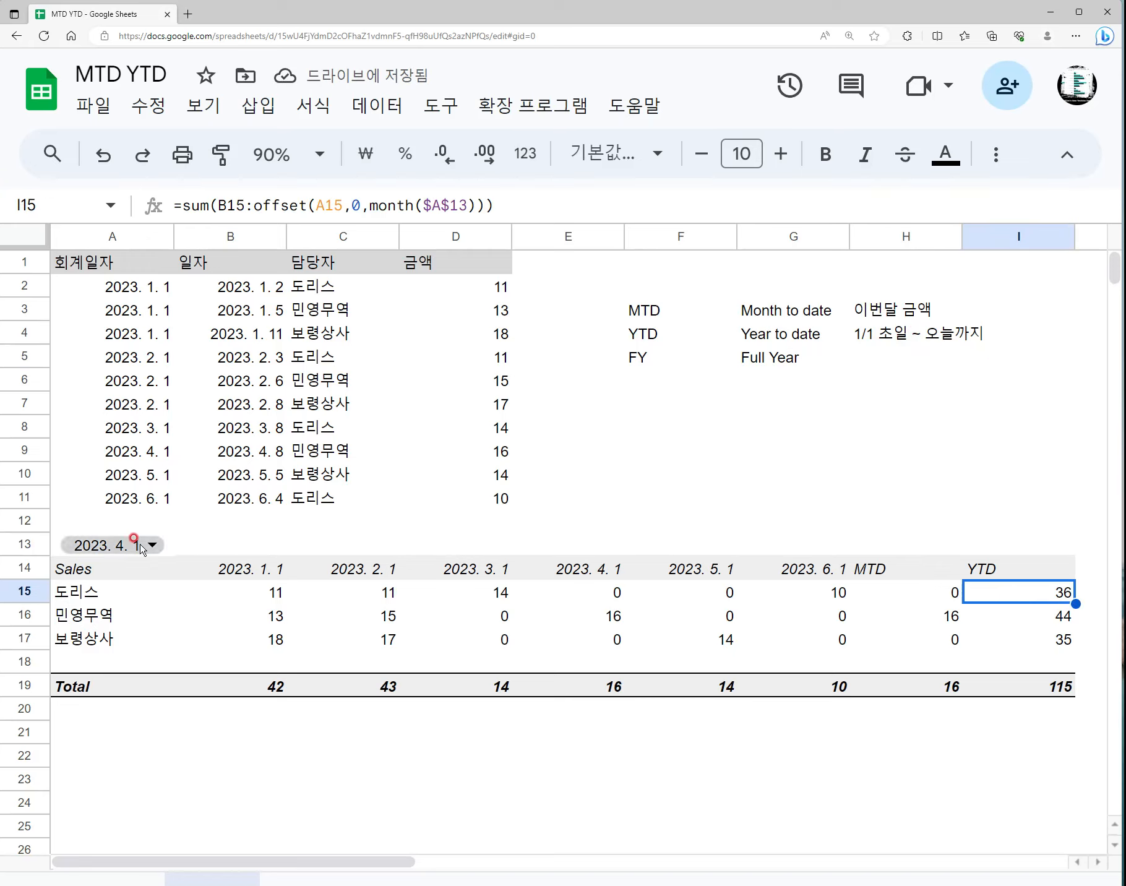
drag(247, 592, 575, 592)
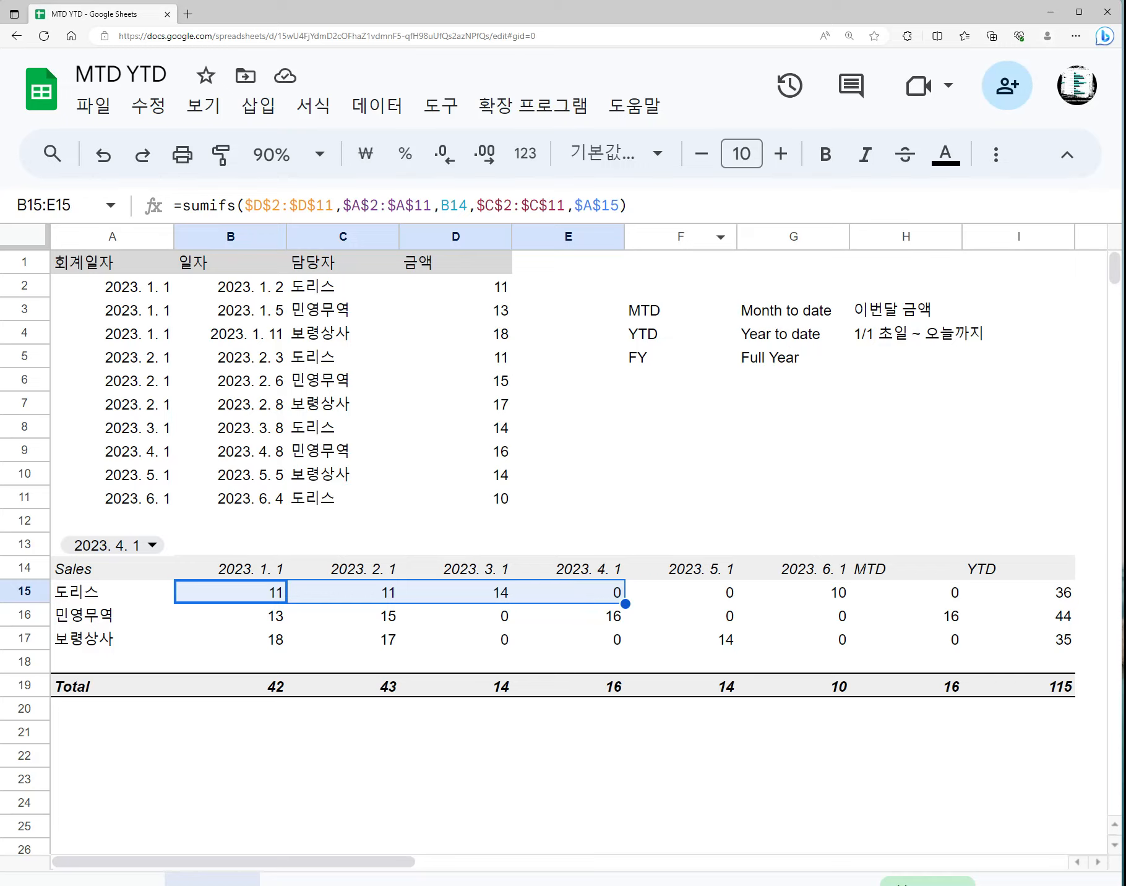
mouse_move(641, 3)
mouse_down()
mouse_move(641, 15)
mouse_move(641, 5)
mouse_up()
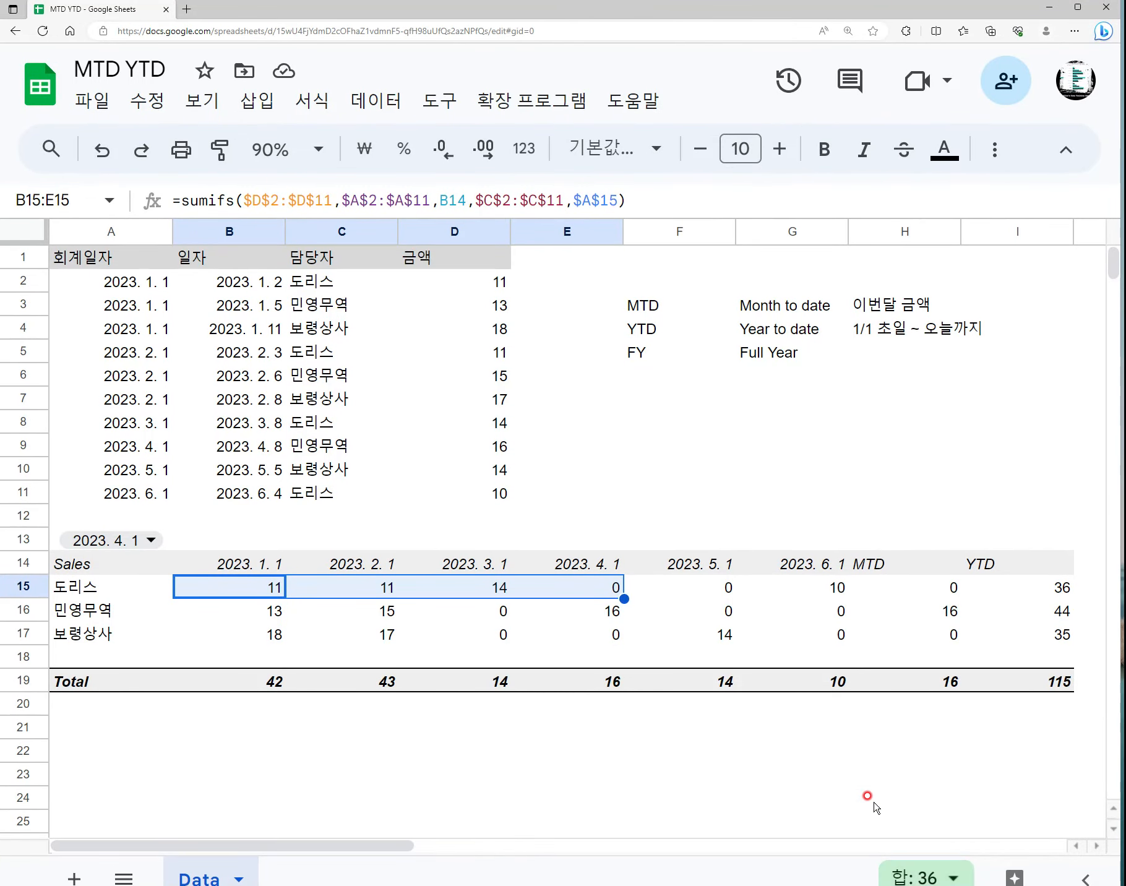
drag(228, 611, 547, 610)
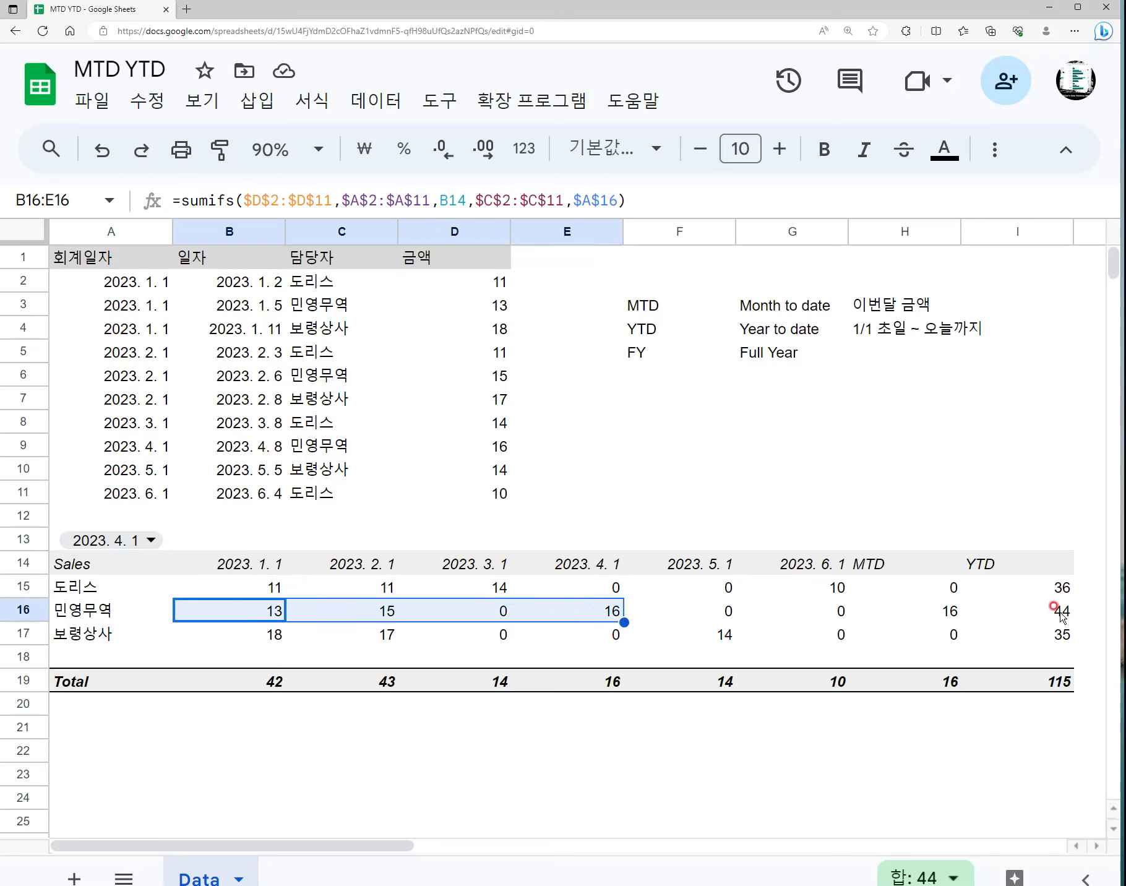
- Set the reference month in A13 to 2023. 5. 1 and sum the January to May sales in rows 15 and 17
click(118, 539)
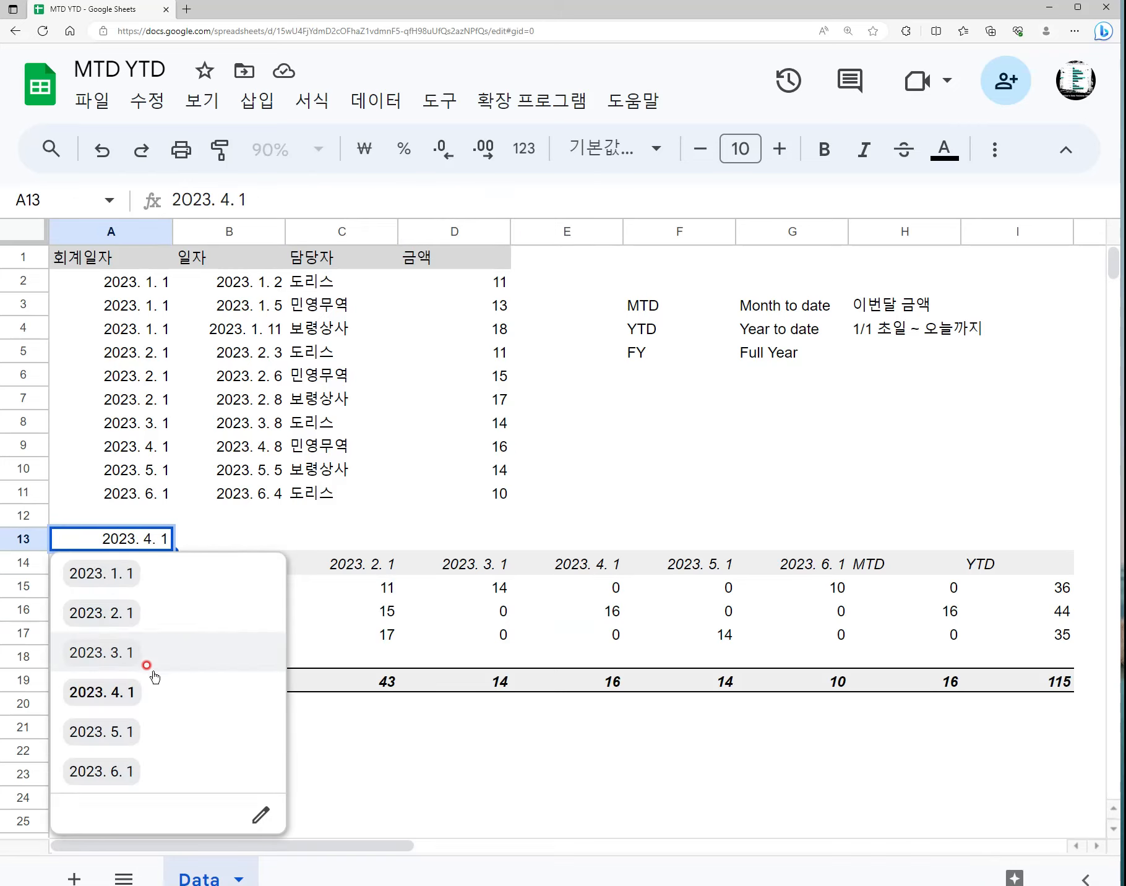
click(149, 727)
drag(271, 589, 678, 586)
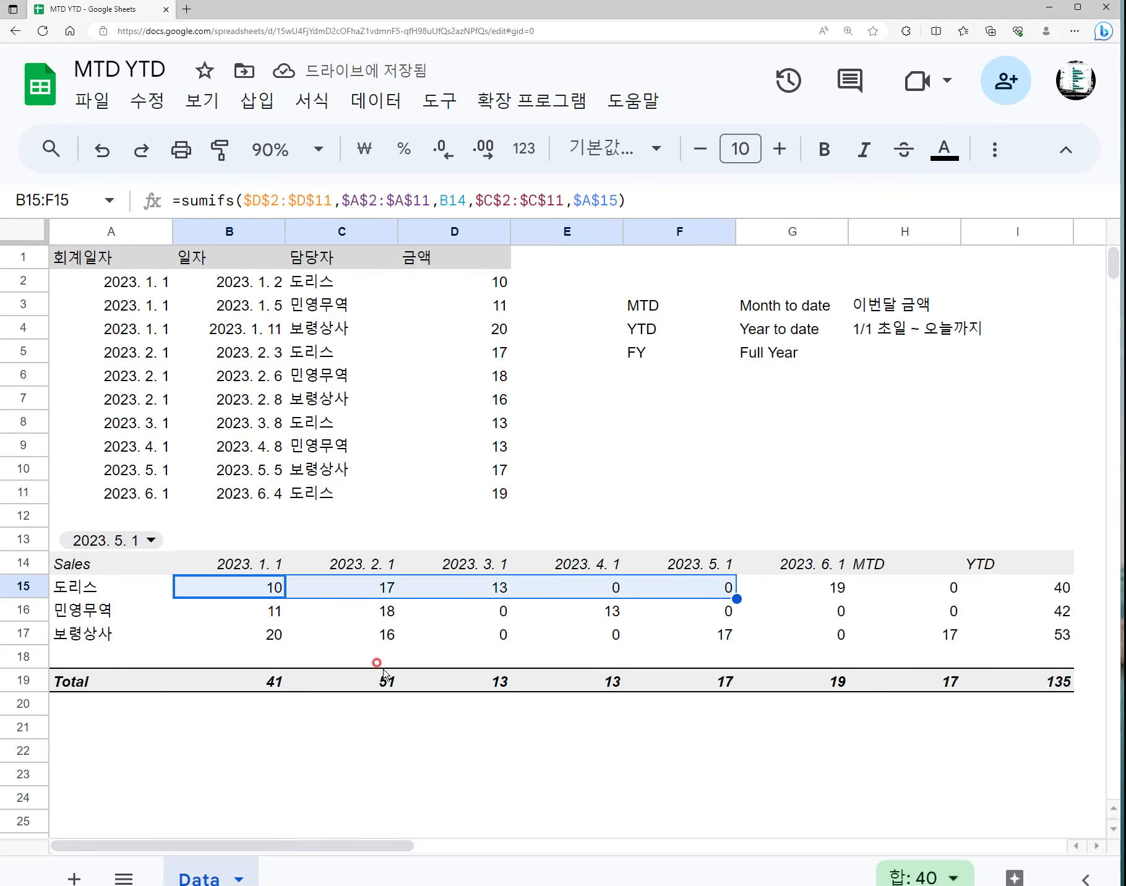
drag(254, 632, 686, 629)
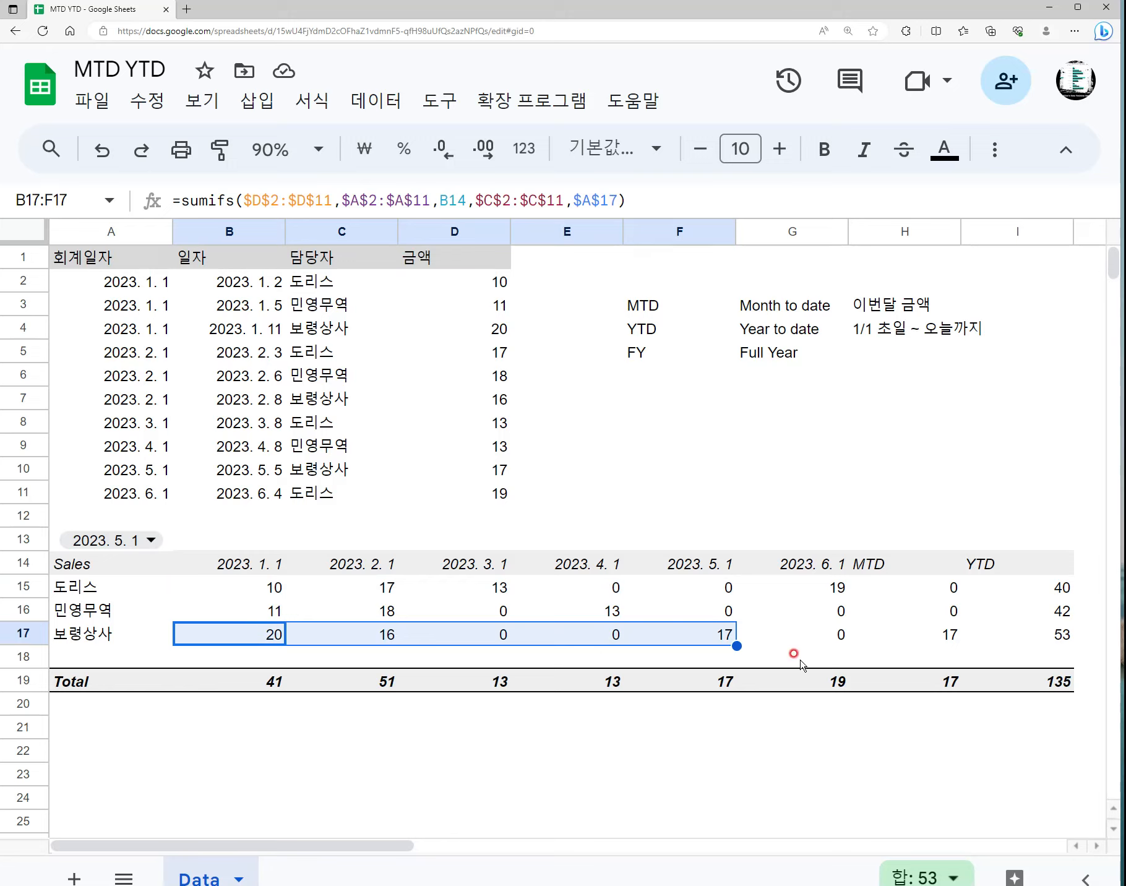
- Examine the Full Year scope by summing all monthly sales from January to June in row 15
click(778, 327)
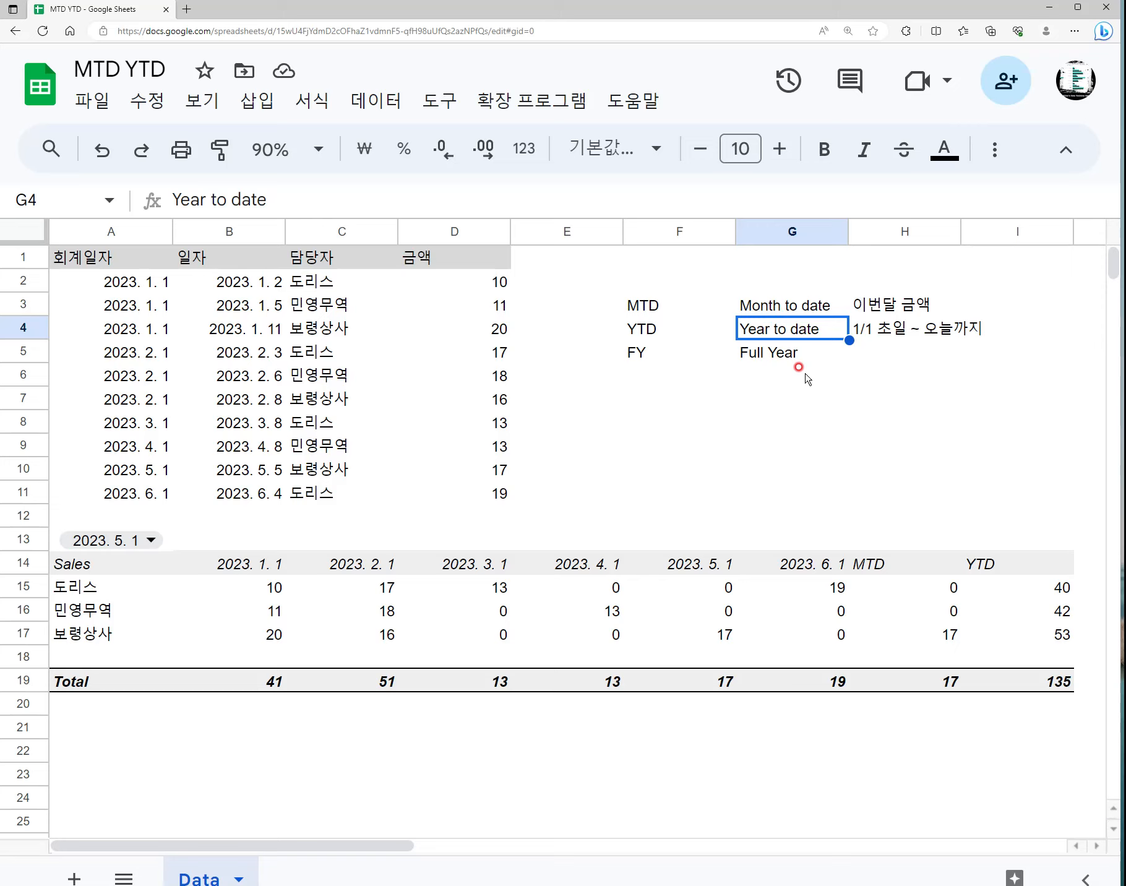
click(778, 352)
click(269, 588)
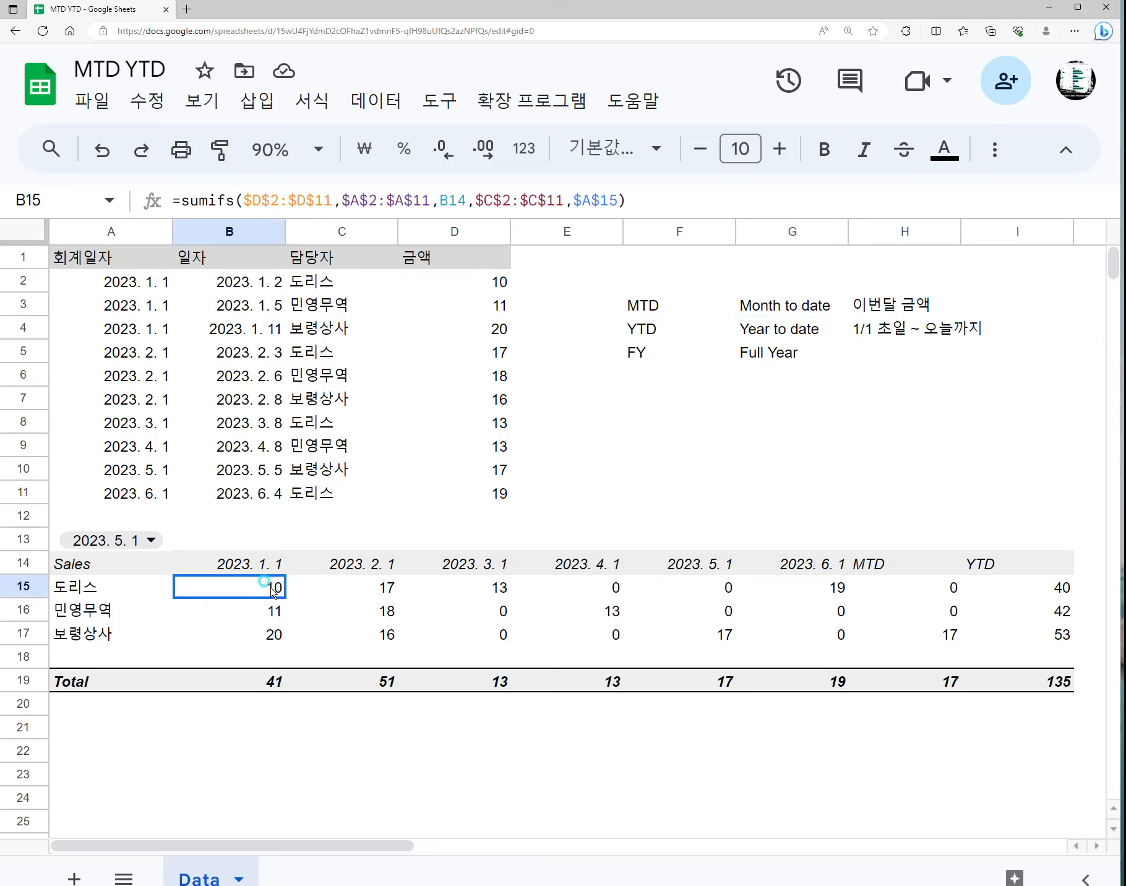
drag(272, 590, 785, 585)
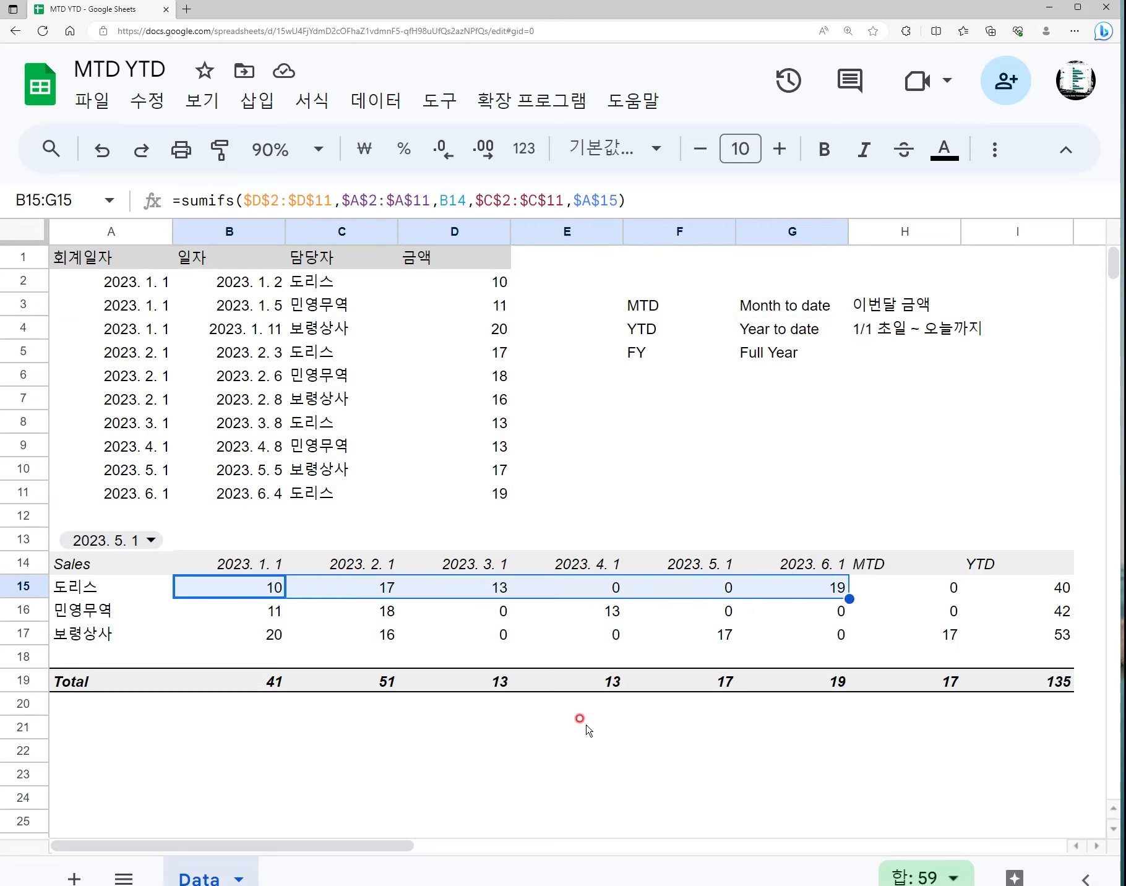
- Add the label YTD-1 in cell F6 below FY
click(693, 387)
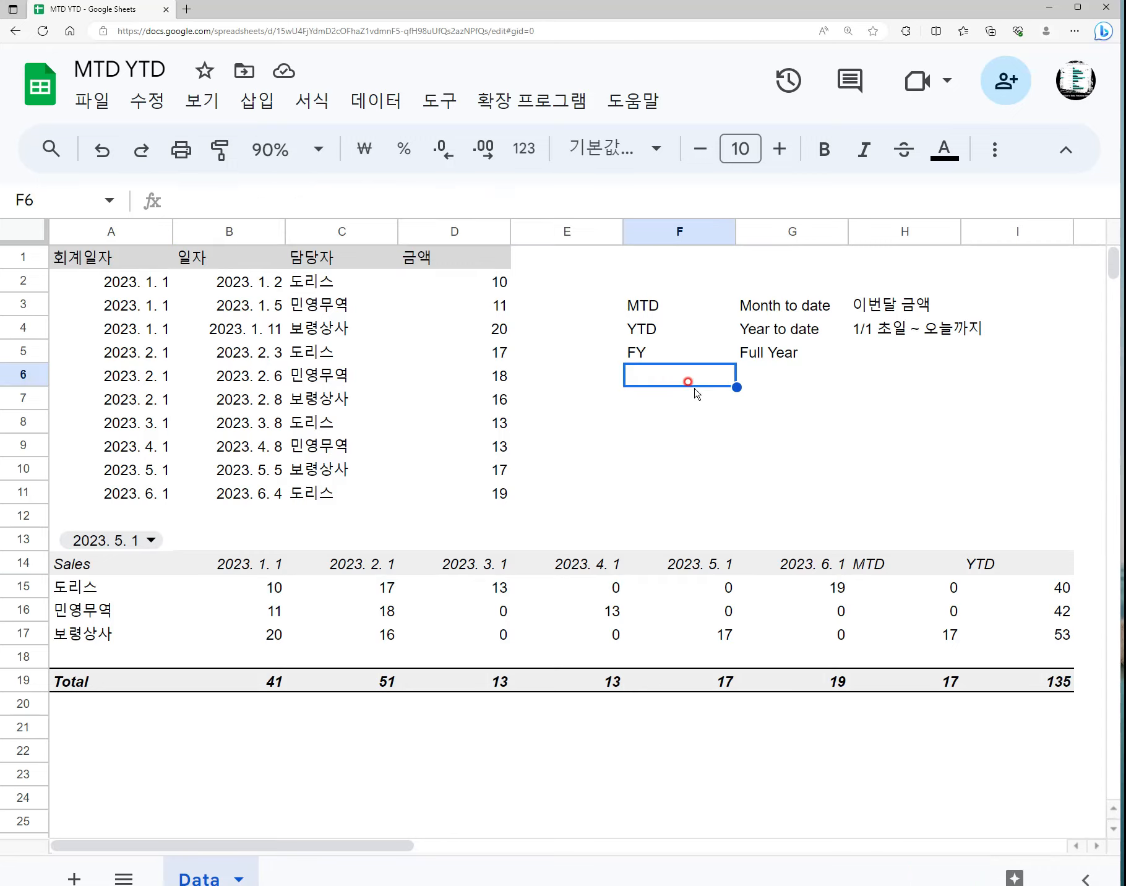
text(ㅛㅆㅇ)
key(BackSpace)
key(BackSpace)
key(BackSpace)
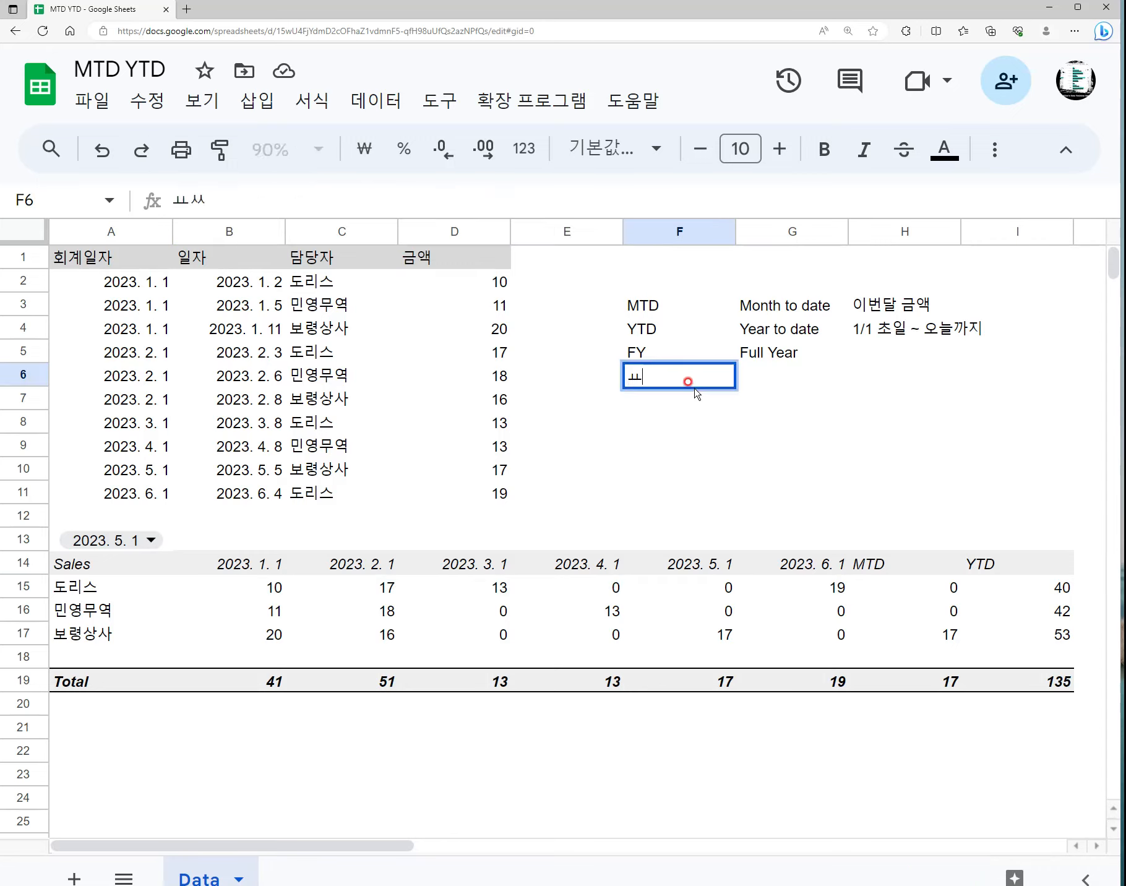
key(Hangul)
text(YTD-1)
key(Return)
- Enter the description 전월까지 in H6 for the YTD-1 definition
key(Right)
key(Up)
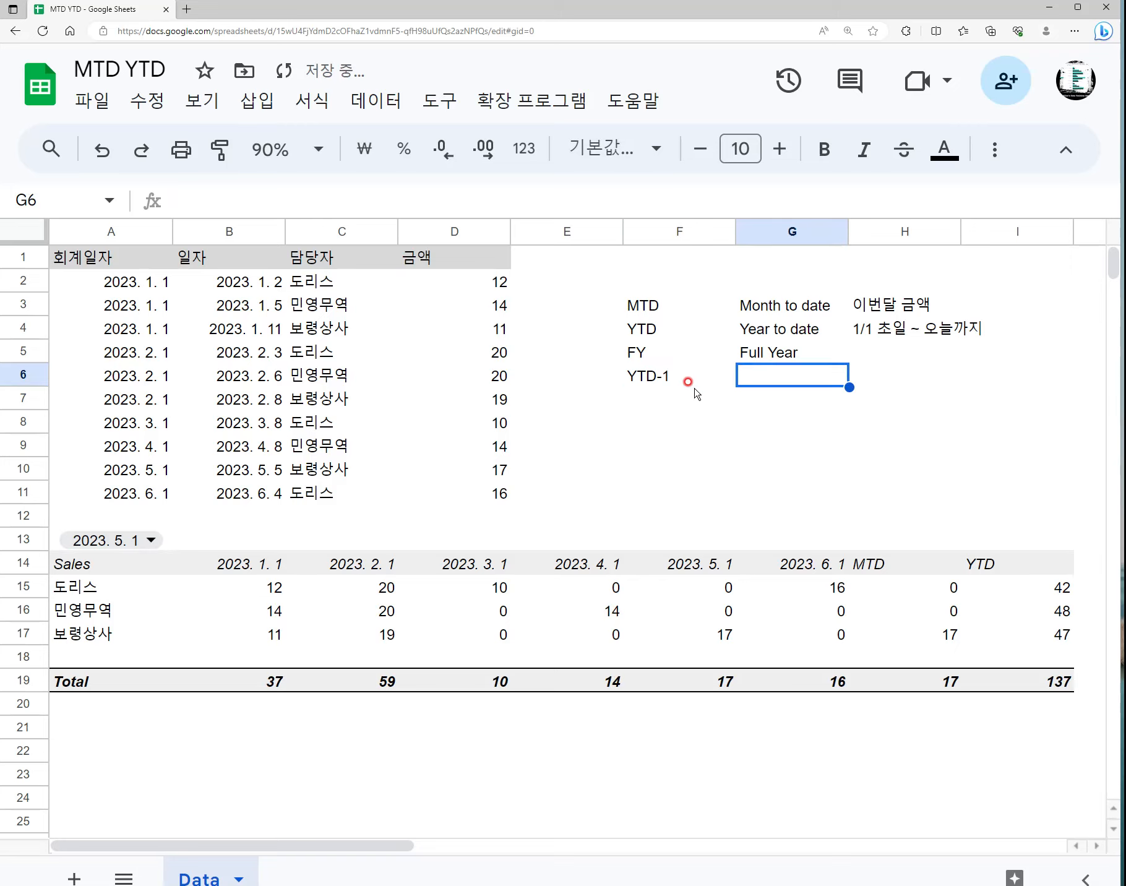
text(천원)
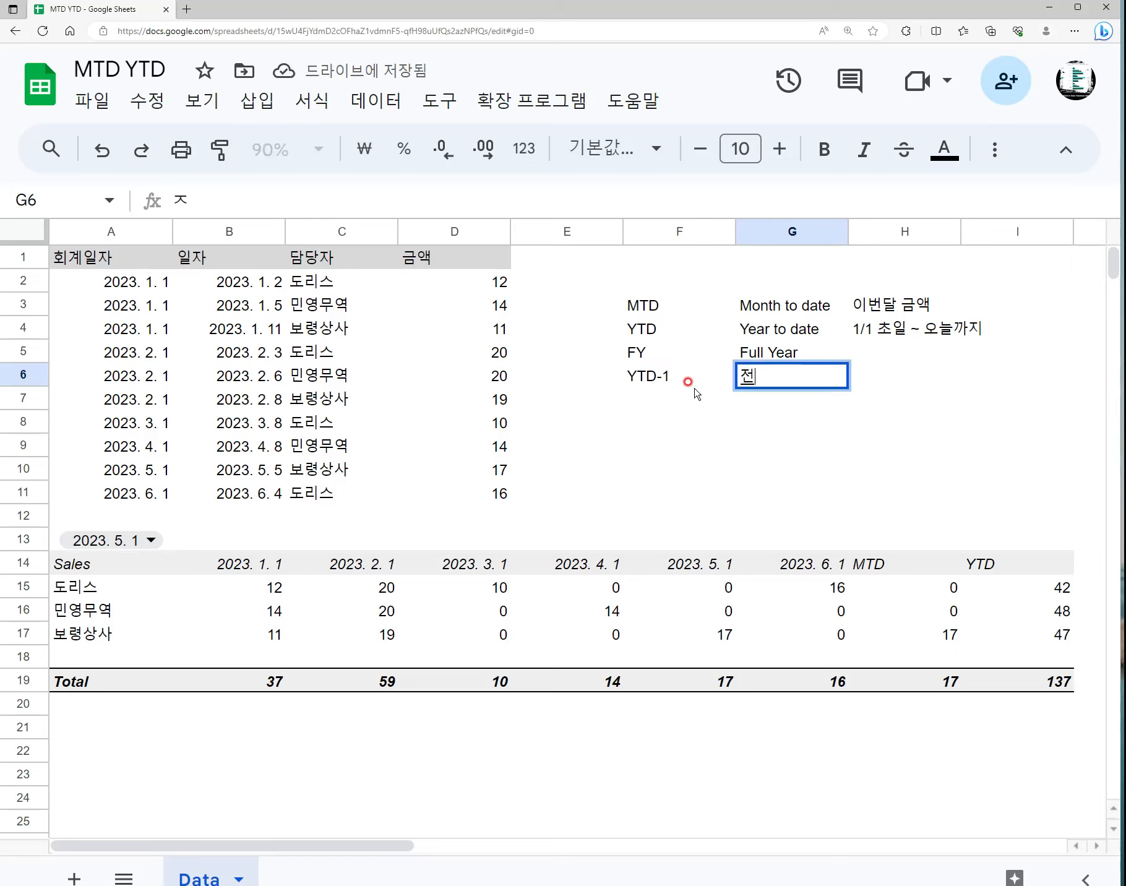
key(Escape)
key(Right)
text(전월까지)
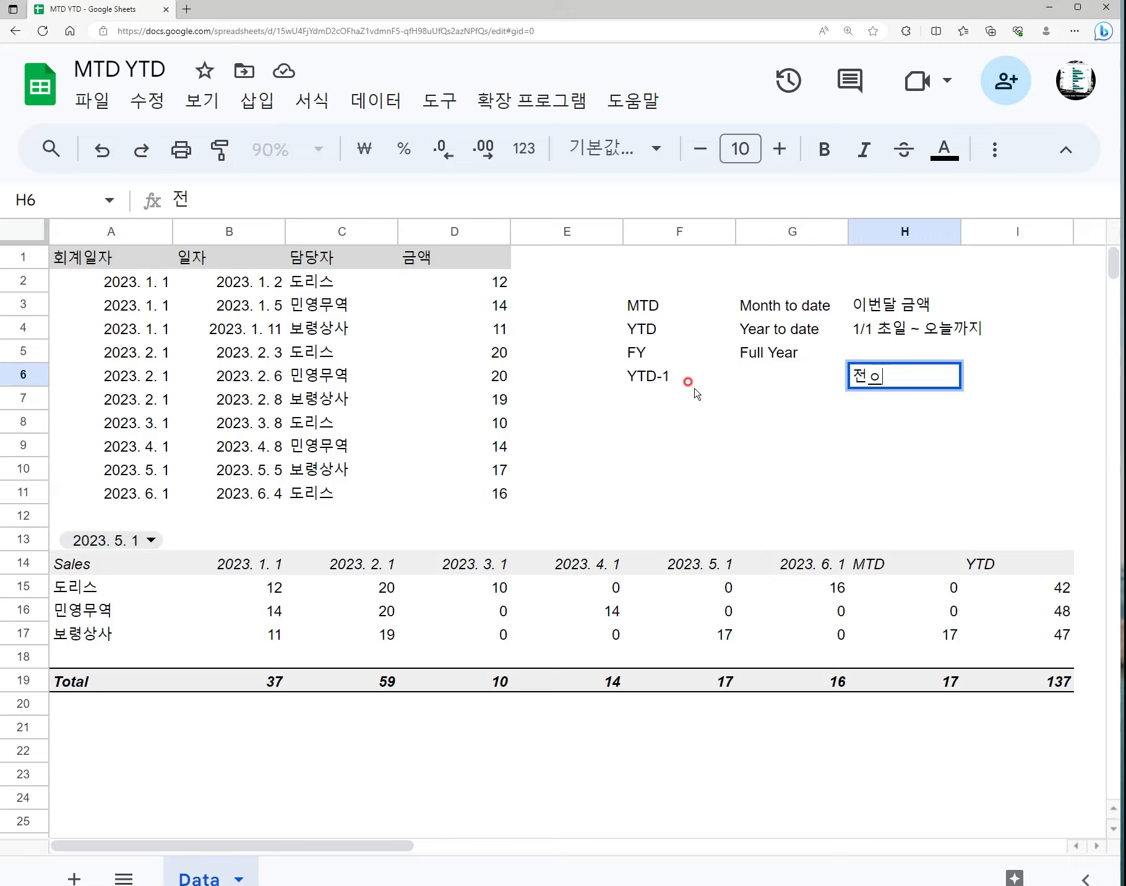
key(Return)
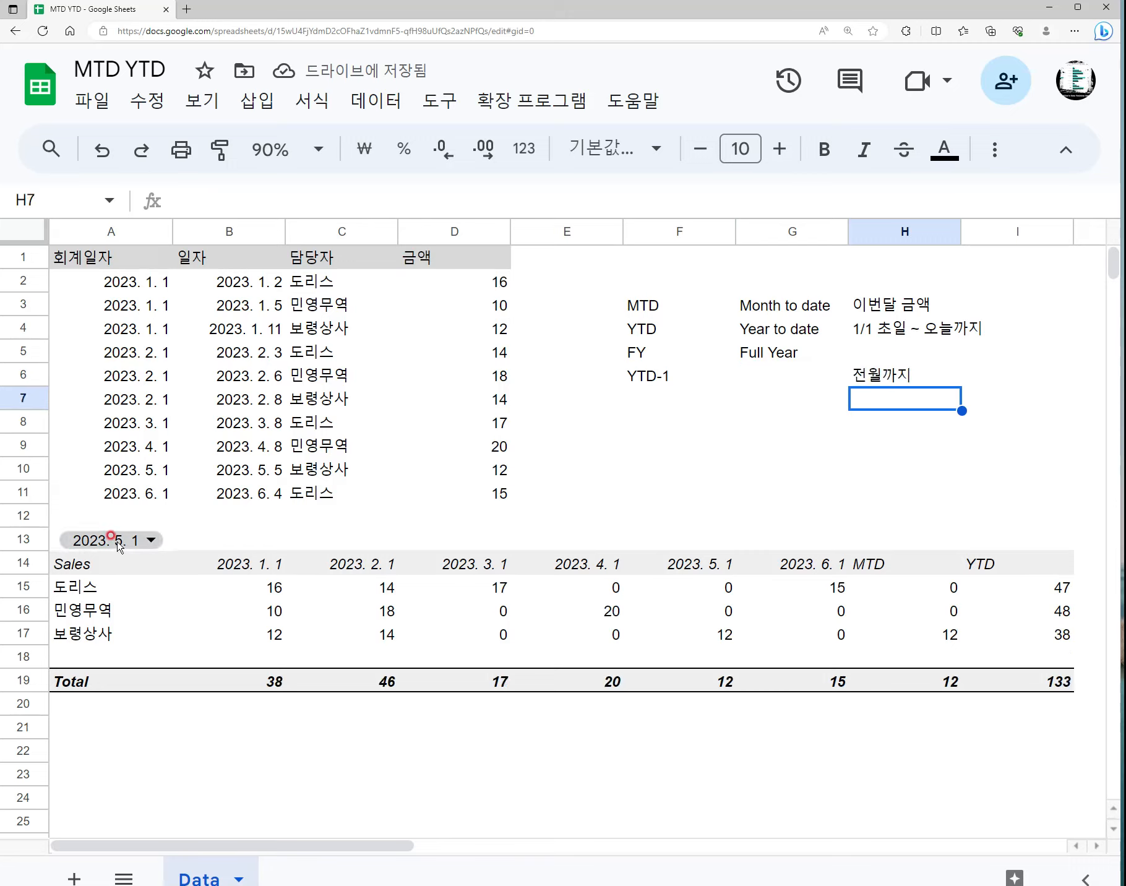
- Examine the January to April sales in row 15 covered by YTD-1, and how YTD-1 relates to MTD and YTD
mouse_move(257, 587)
mouse_down()
mouse_move(592, 591)
mouse_move(238, 578)
mouse_up()
click(656, 379)
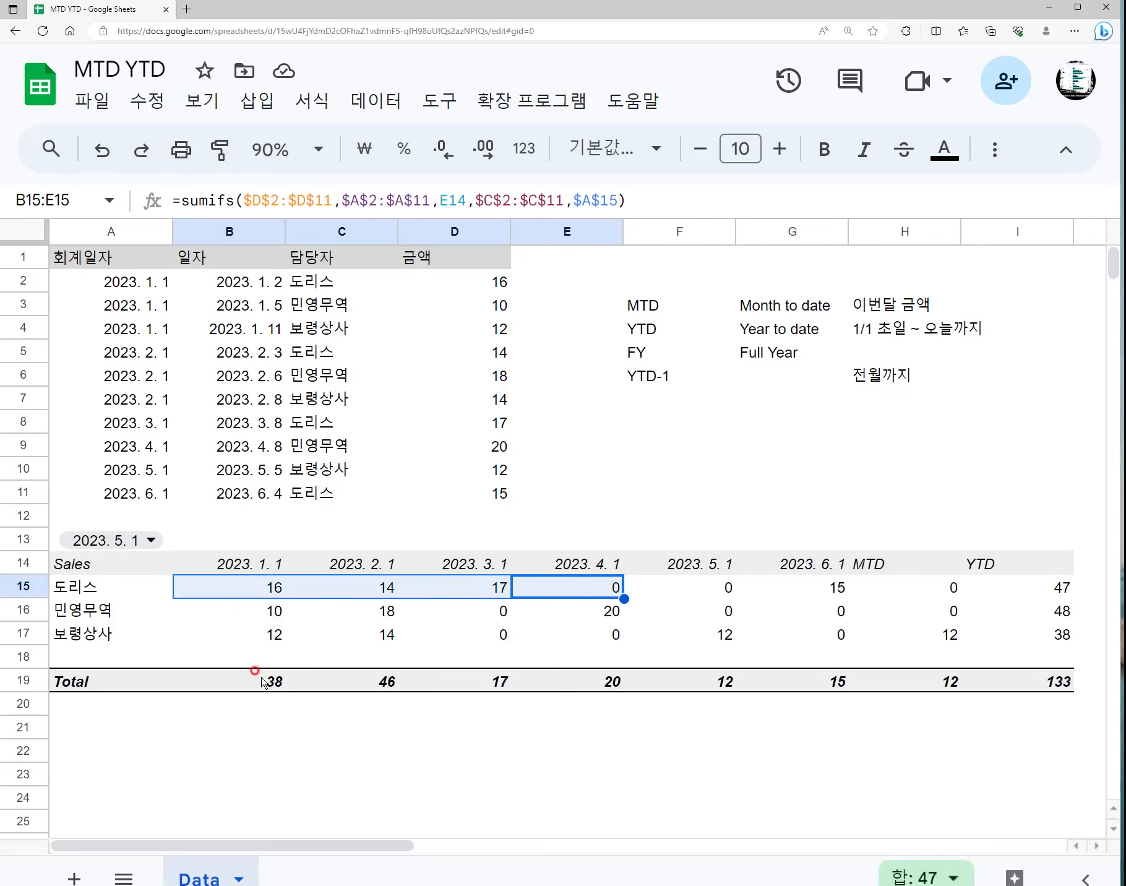
click(650, 377)
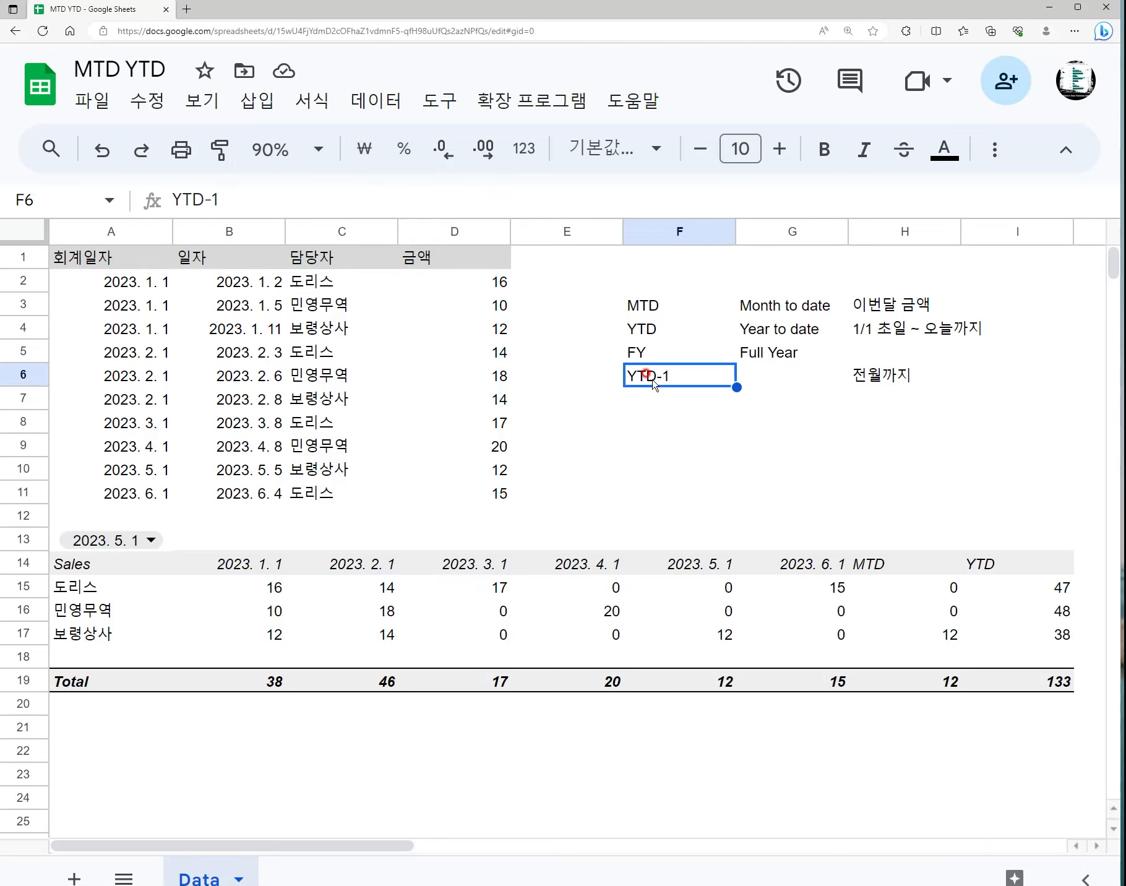
ctrl+click(648, 304)
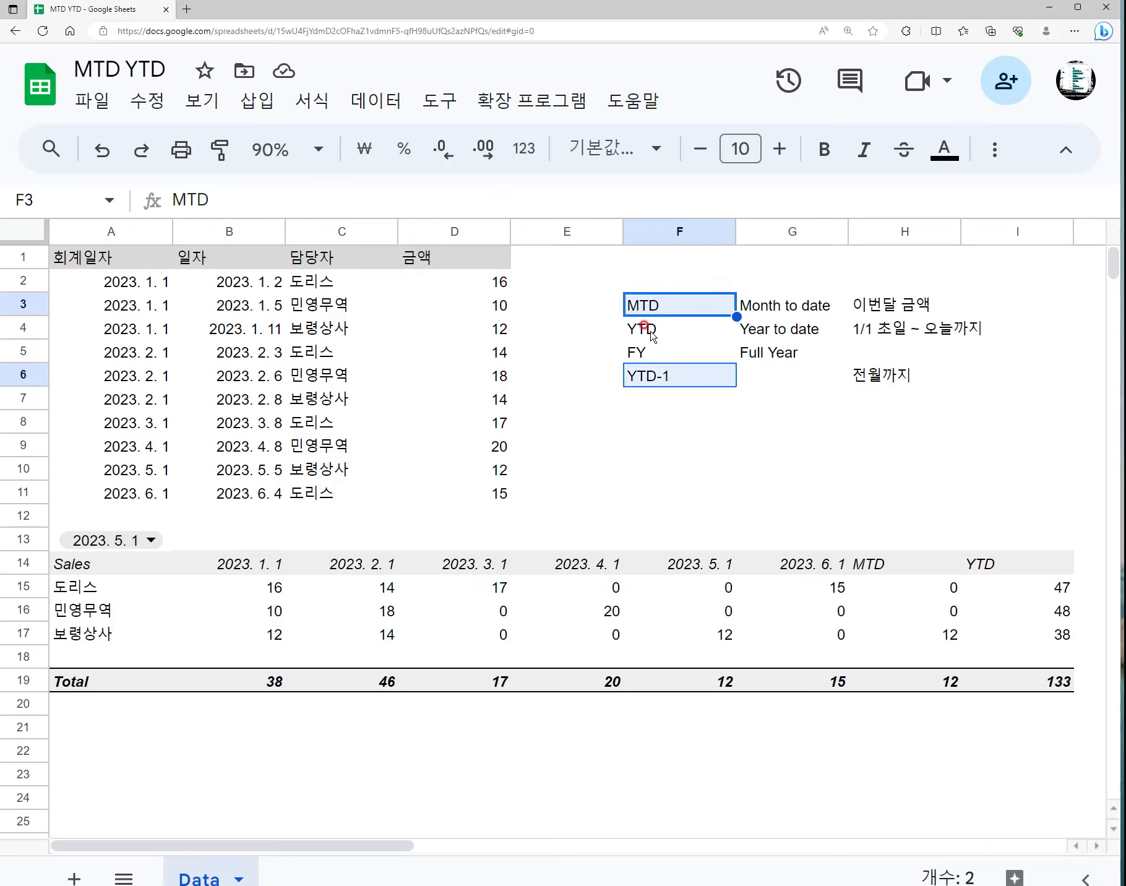
click(650, 332)
- Enter the relationship YTD-1 + MTD = YTD as text in F8 below the definitions
click(659, 413)
text(ㅛㅅ)
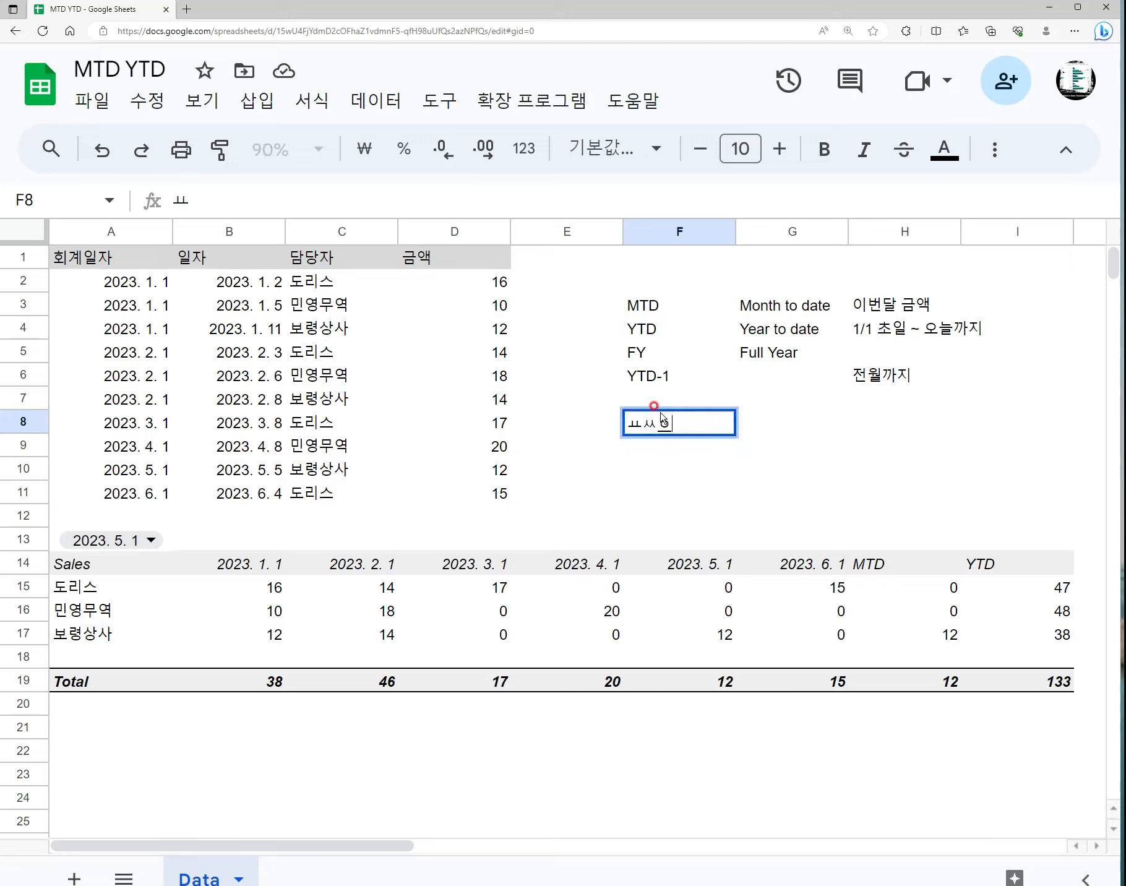
key(Escape)
text(YTD-1 +)
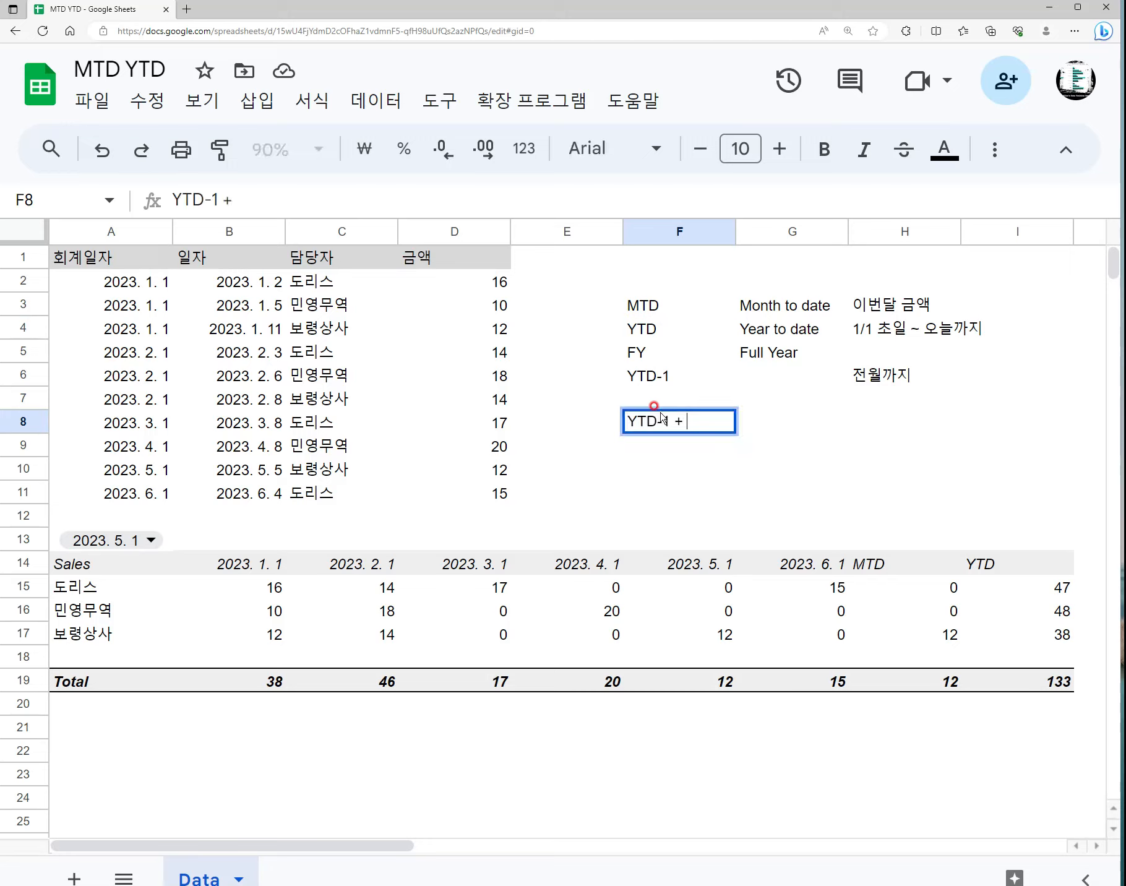
text( MTD = YTD)
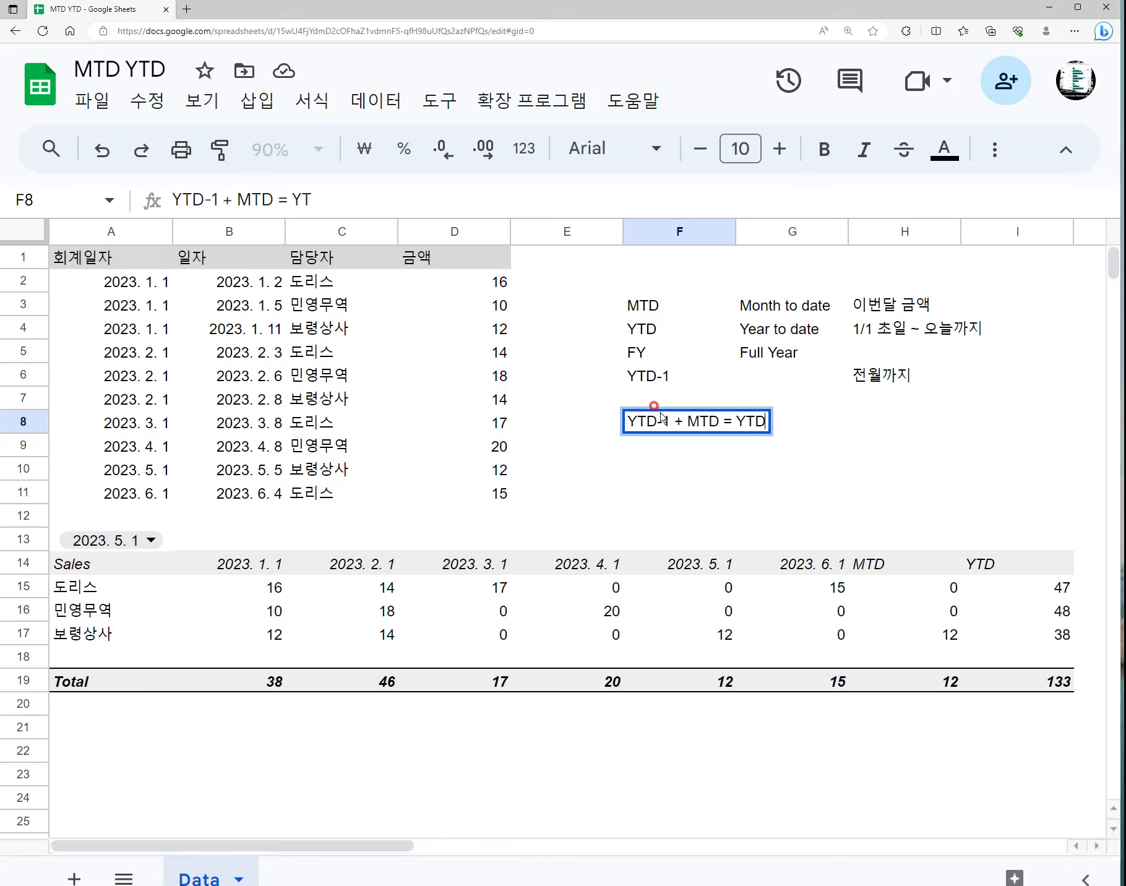
key(Return)
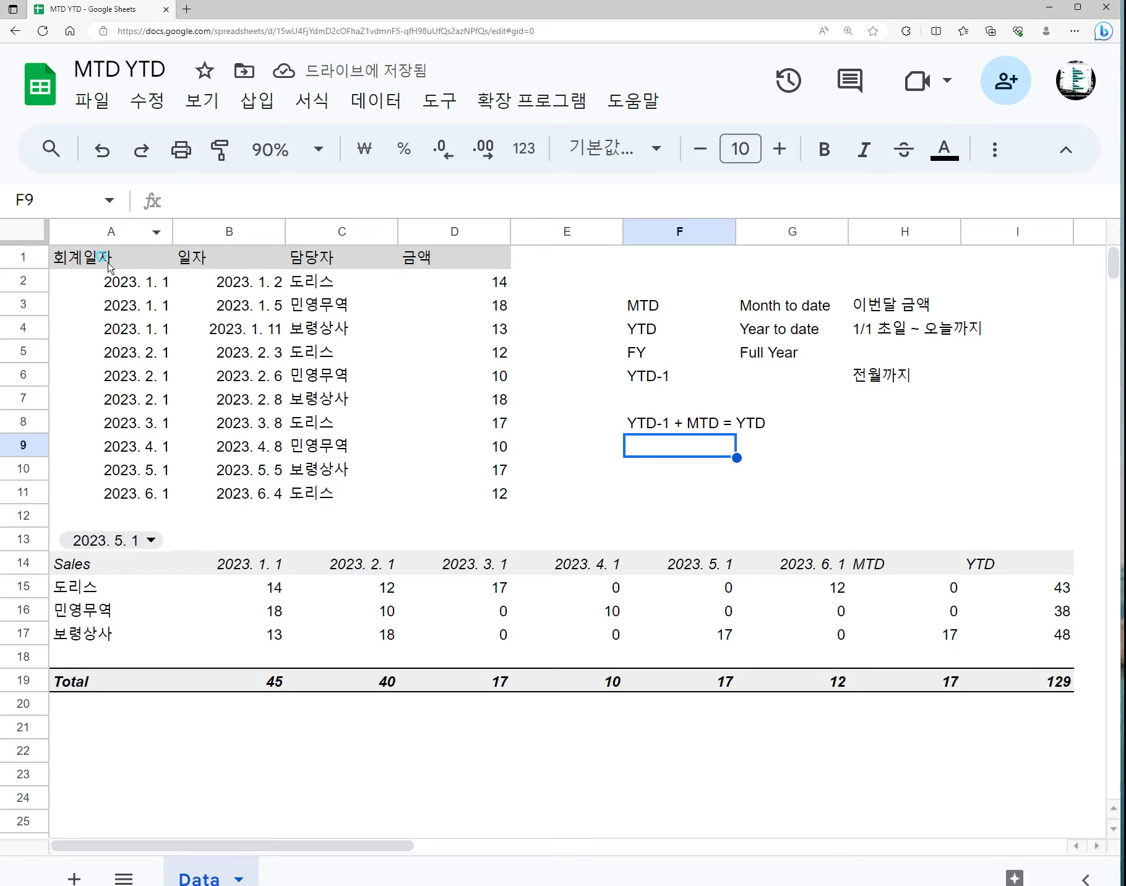
- Add a new sheet and copy the sales table A1:D11 from the Data sheet into it at A1
drag(98, 257, 482, 494)
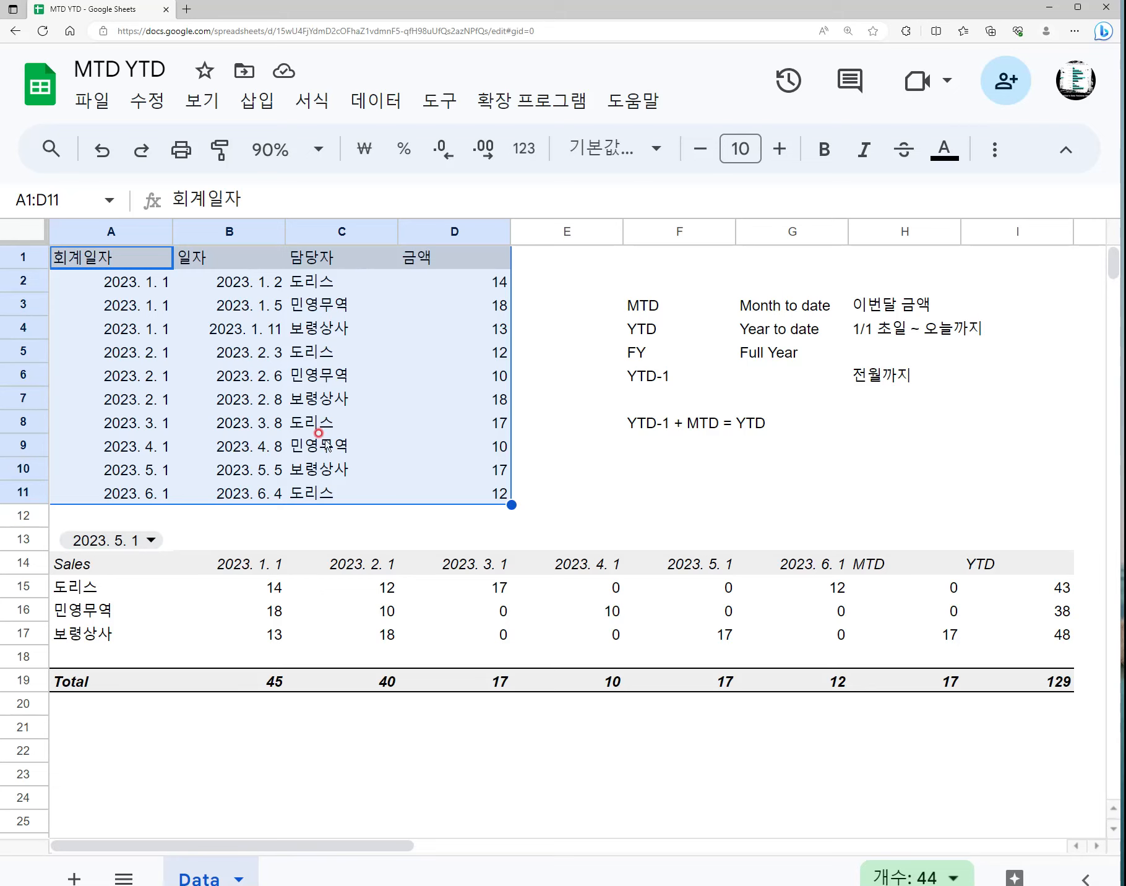
click(489, 606)
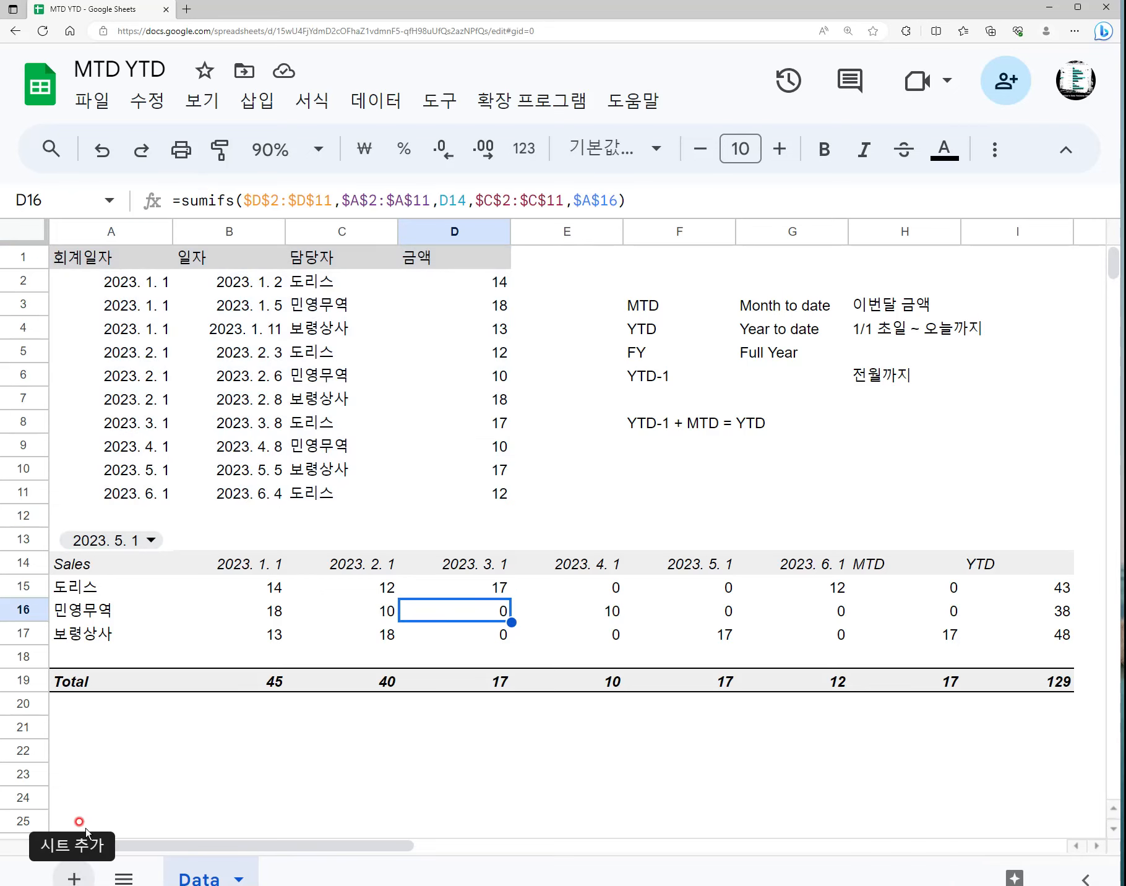
click(74, 877)
click(204, 877)
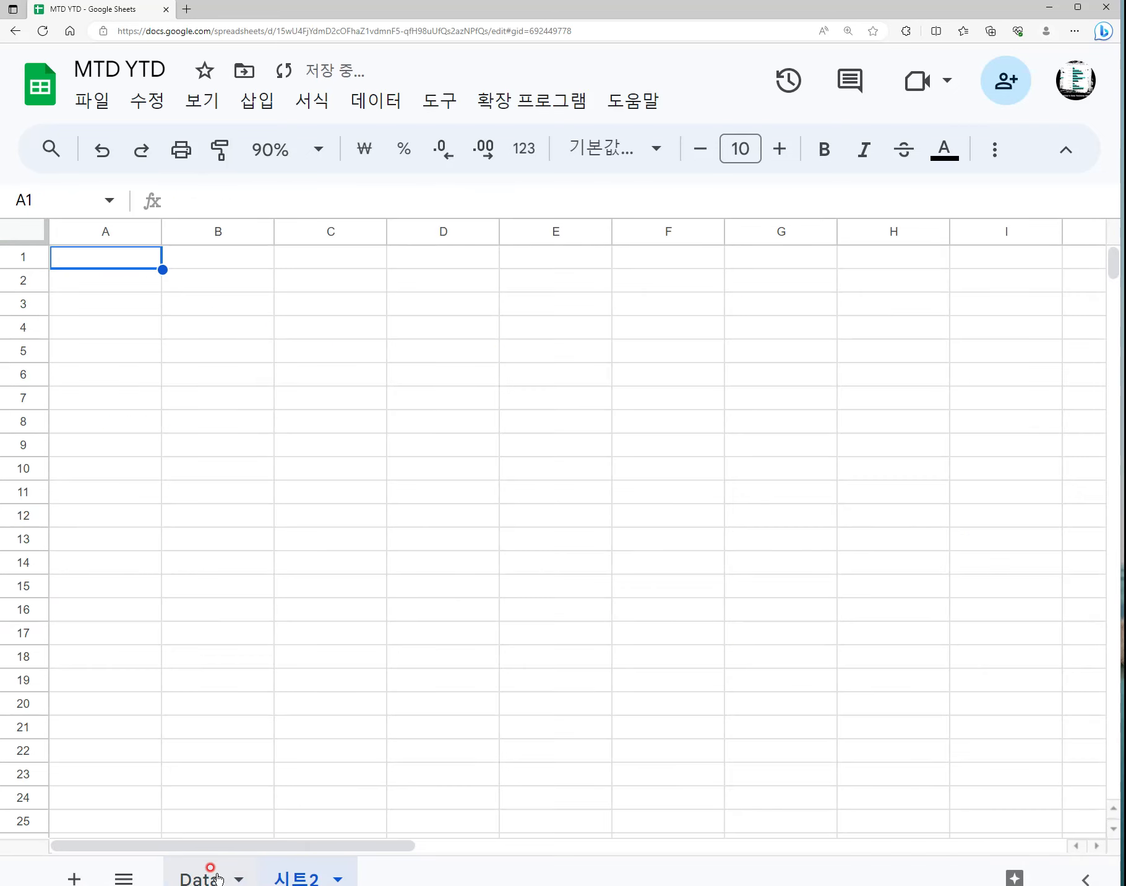
drag(106, 259, 444, 500)
key(ctrl+c)
click(297, 877)
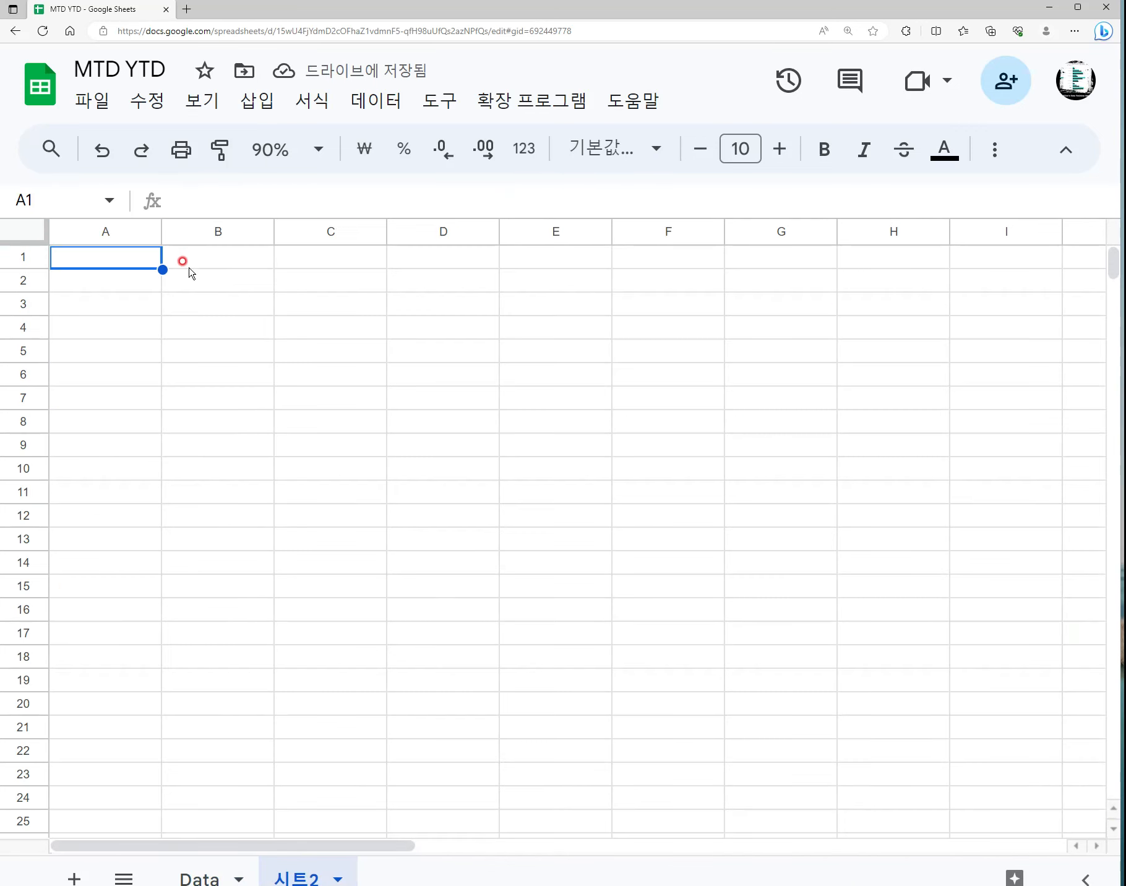
key(ctrl+v)
click(287, 539)
- Hide the gridlines on the new sheet holding the copied sales table
click(123, 570)
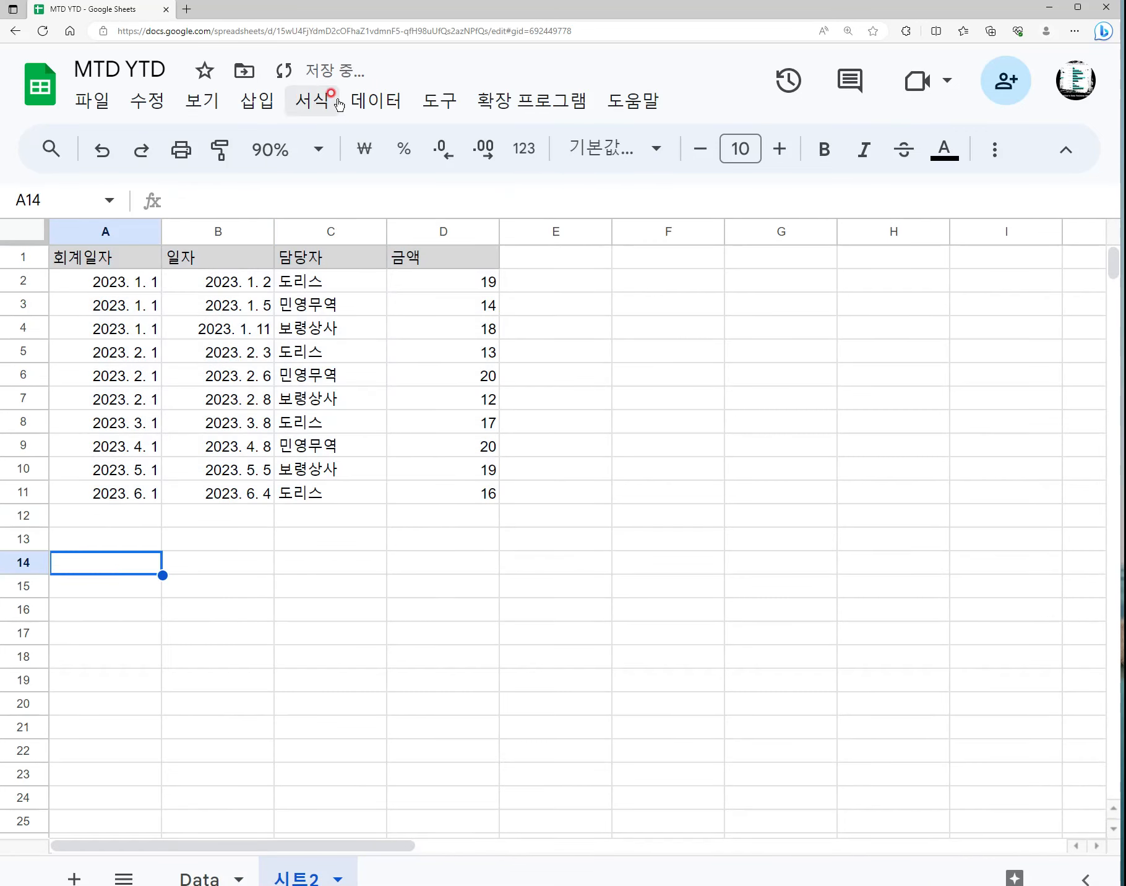
click(290, 101)
mouse_move(220, 101)
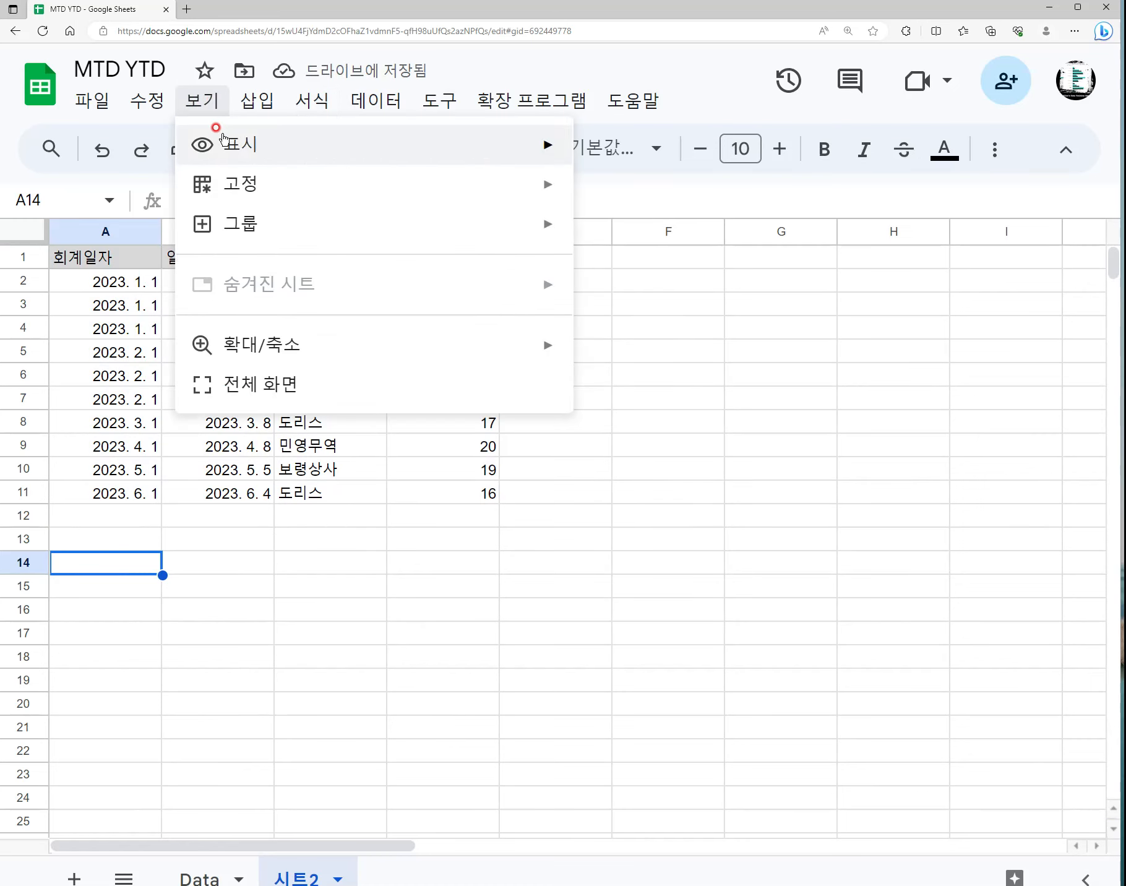
mouse_move(248, 145)
click(651, 192)
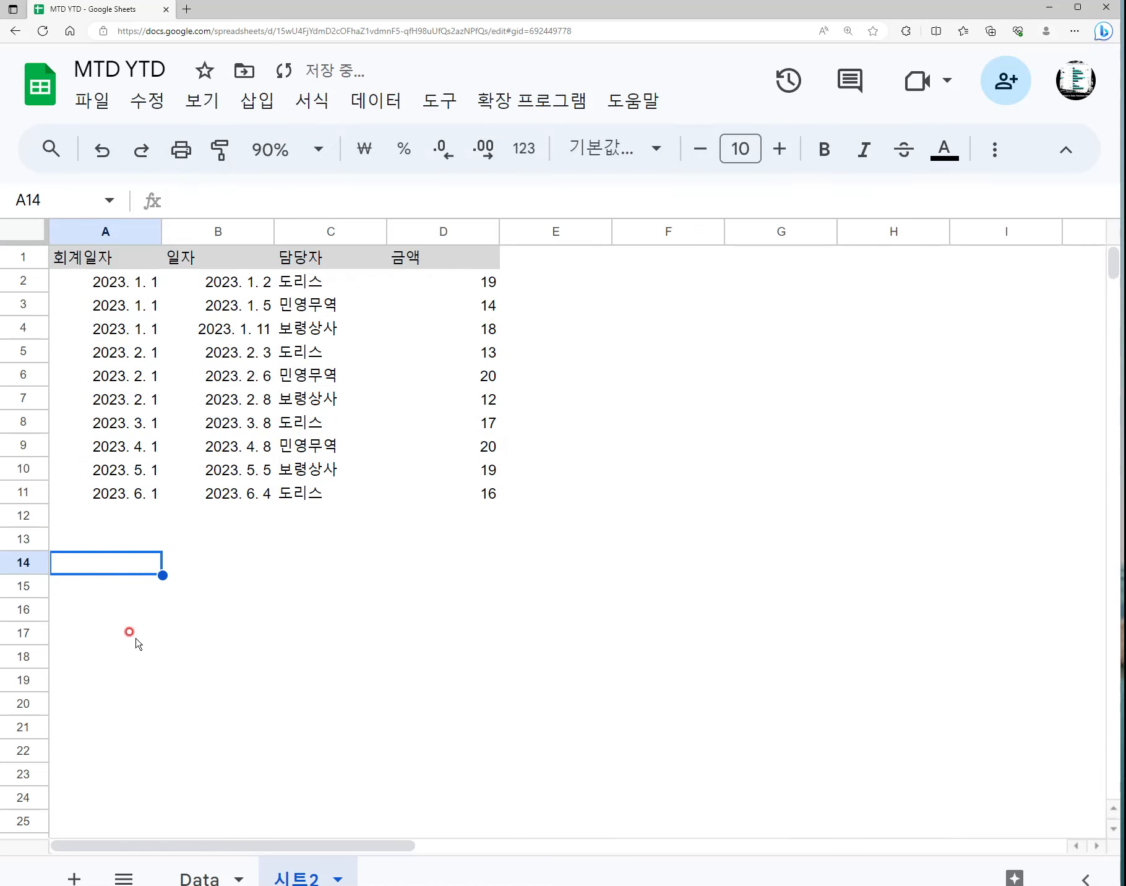
- Check the accounting date formula in A9 on the Data sheet, and clear A1:A12 on the new sheet
click(184, 878)
click(133, 452)
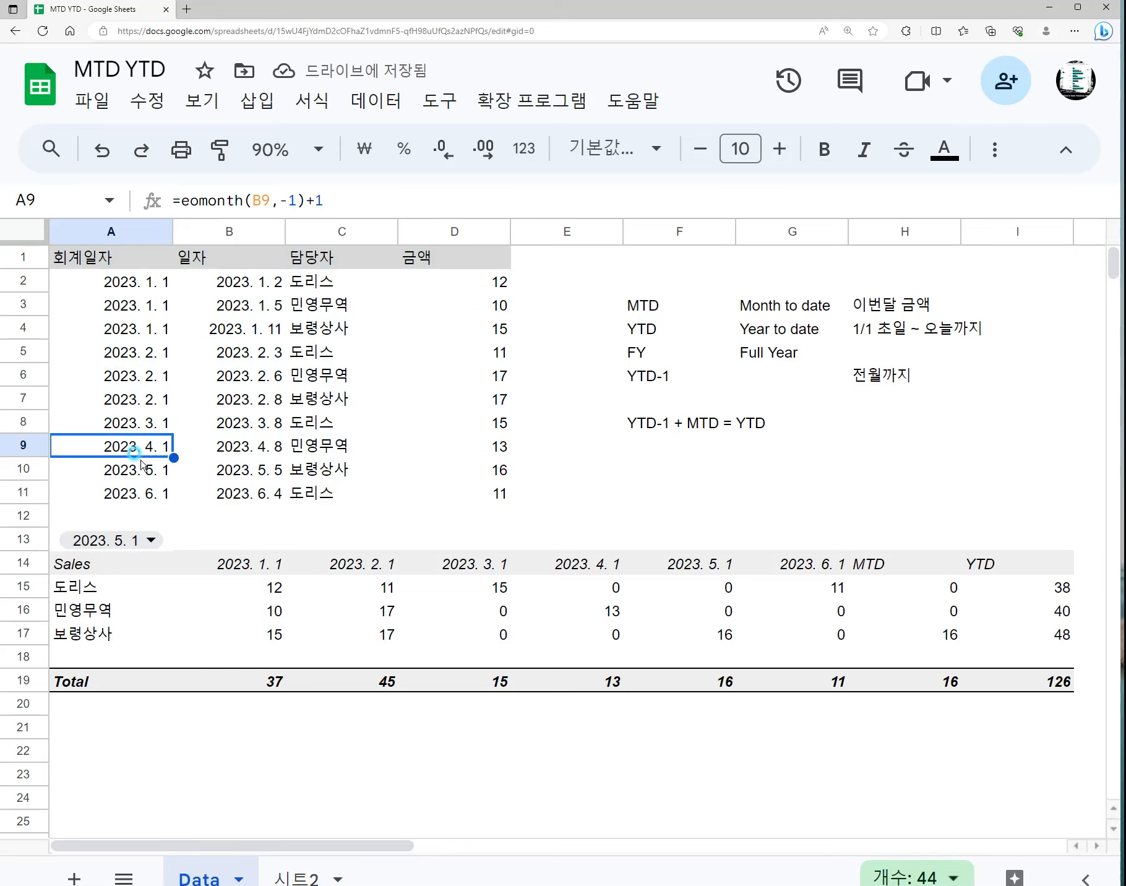
click(297, 876)
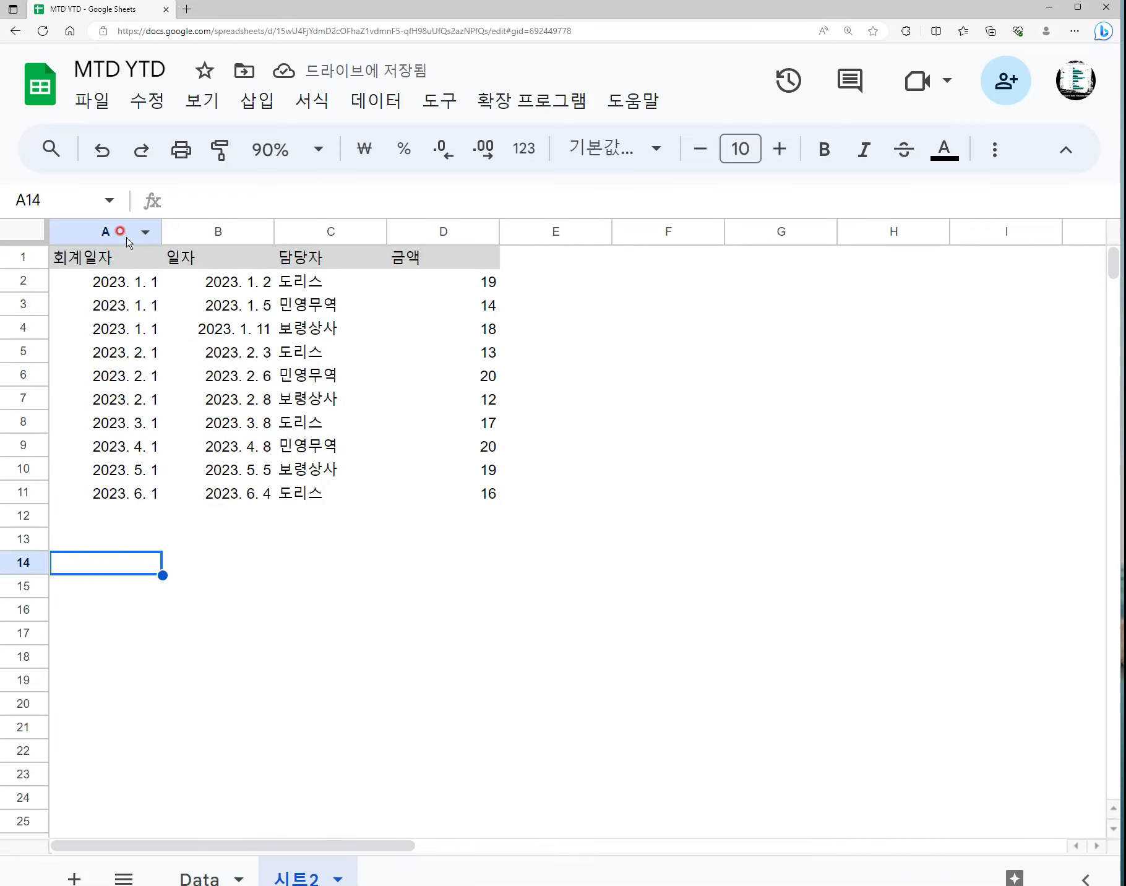
drag(128, 258, 118, 512)
key(Delete)
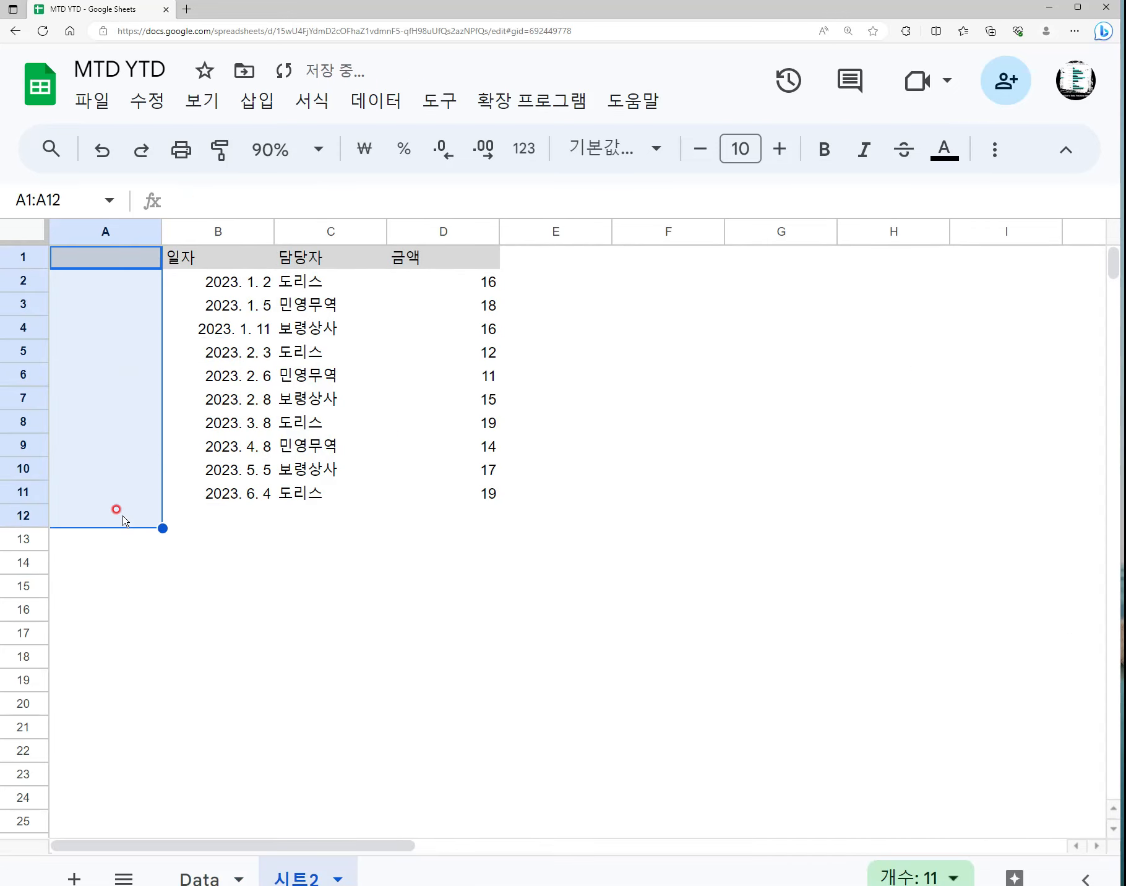
- Examine the 일자, 담당자 and 금액 columns of the copied table and the dates they contain
key(Right)
key(Right)
key(Left)
key(Left)
key(Down)
key(Down)
key(Right)
key(Right)
key(Up)
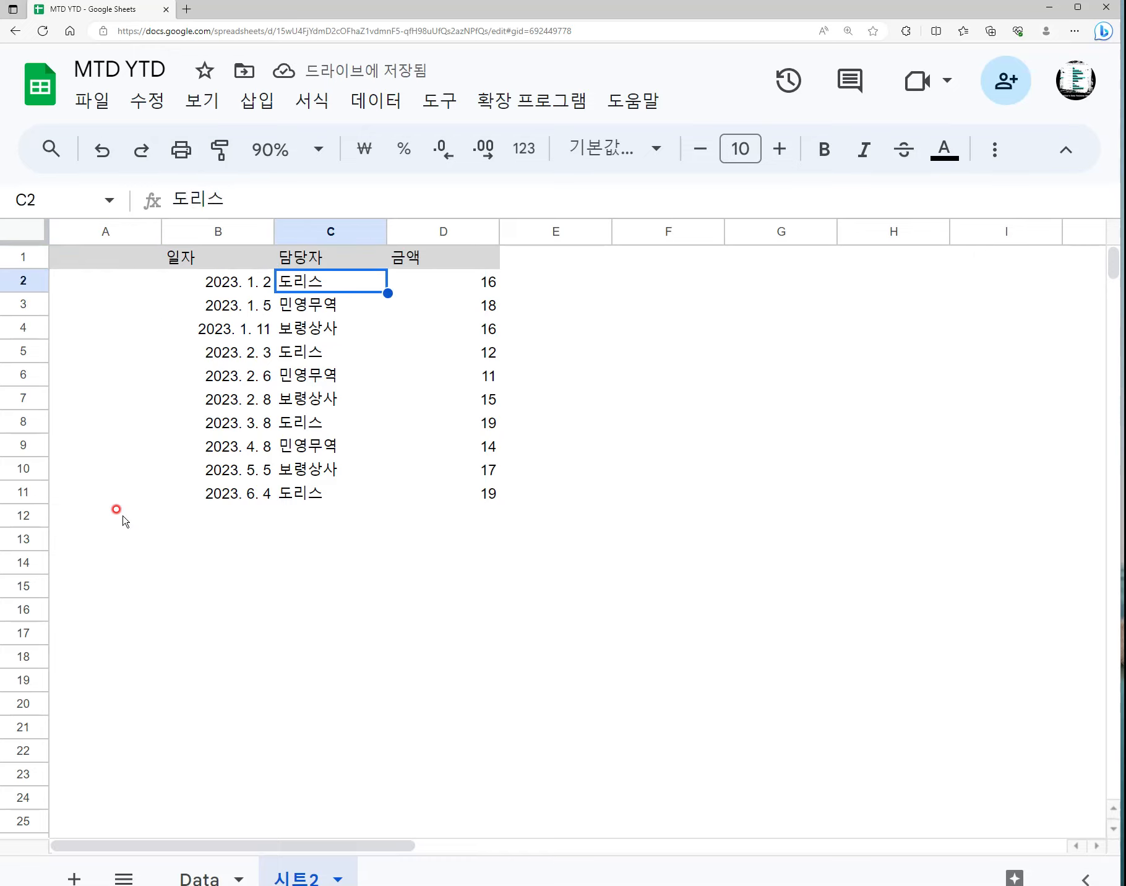
key(Up)
key(Left)
key(Right)
key(Right)
key(Right)
key(Left)
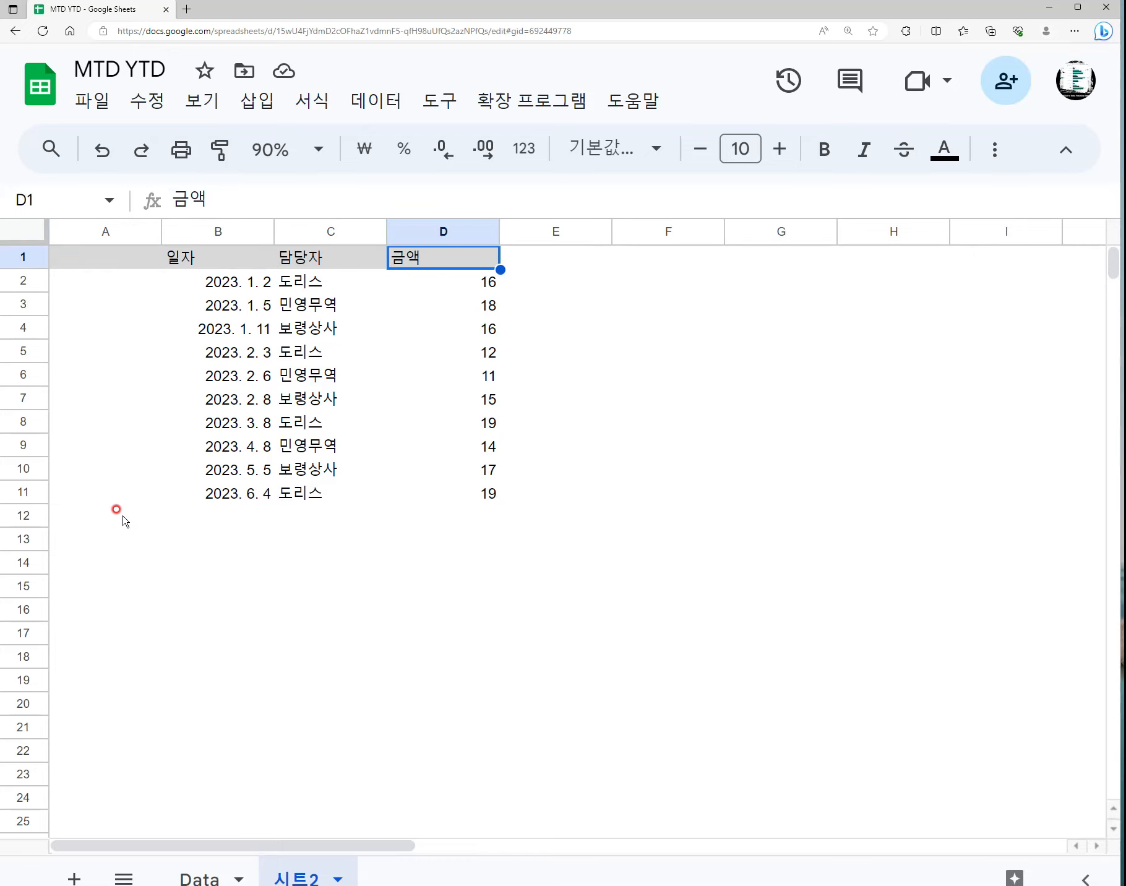
key(Left)
key(Left)
key(Down)
key(Down)
key(Down)
key(Down)
key(Down)
key(Right)
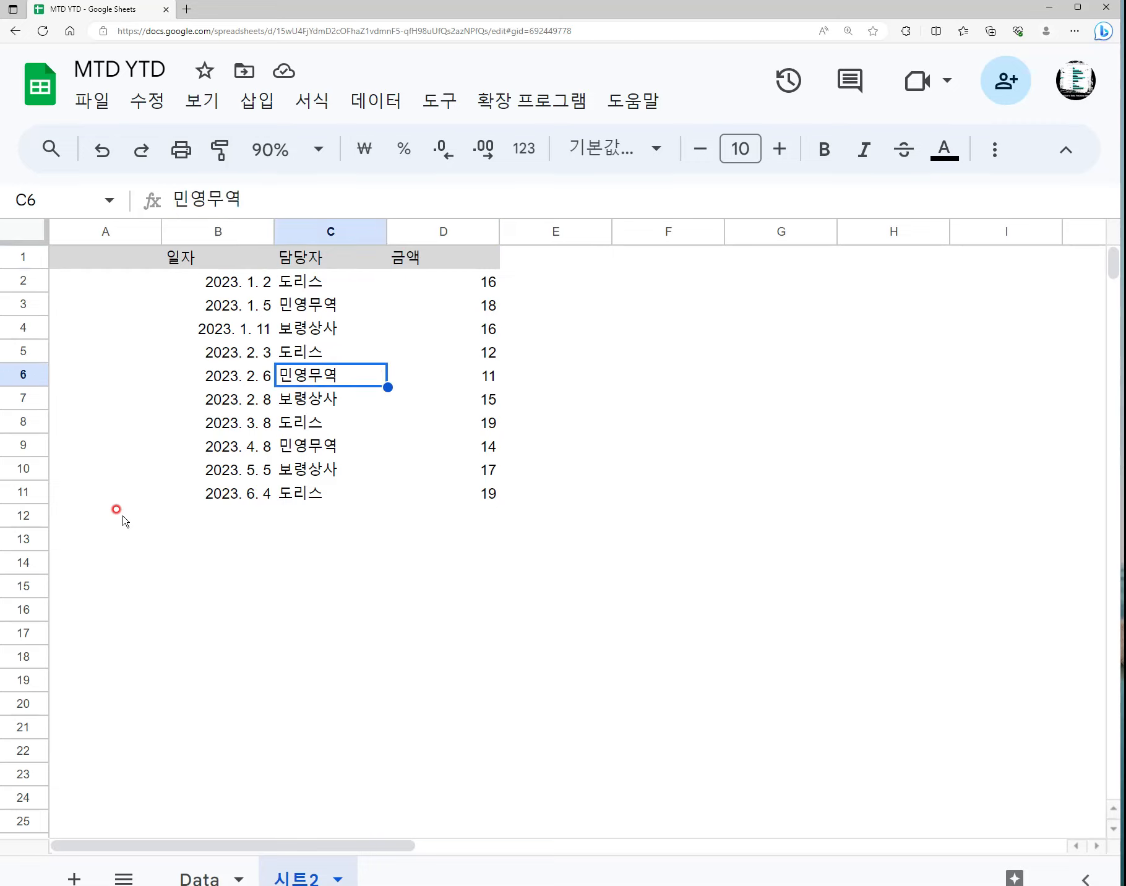
key(Up)
key(Up)
key(Up)
key(Up)
key(Up)
key(Left)
key(Right)
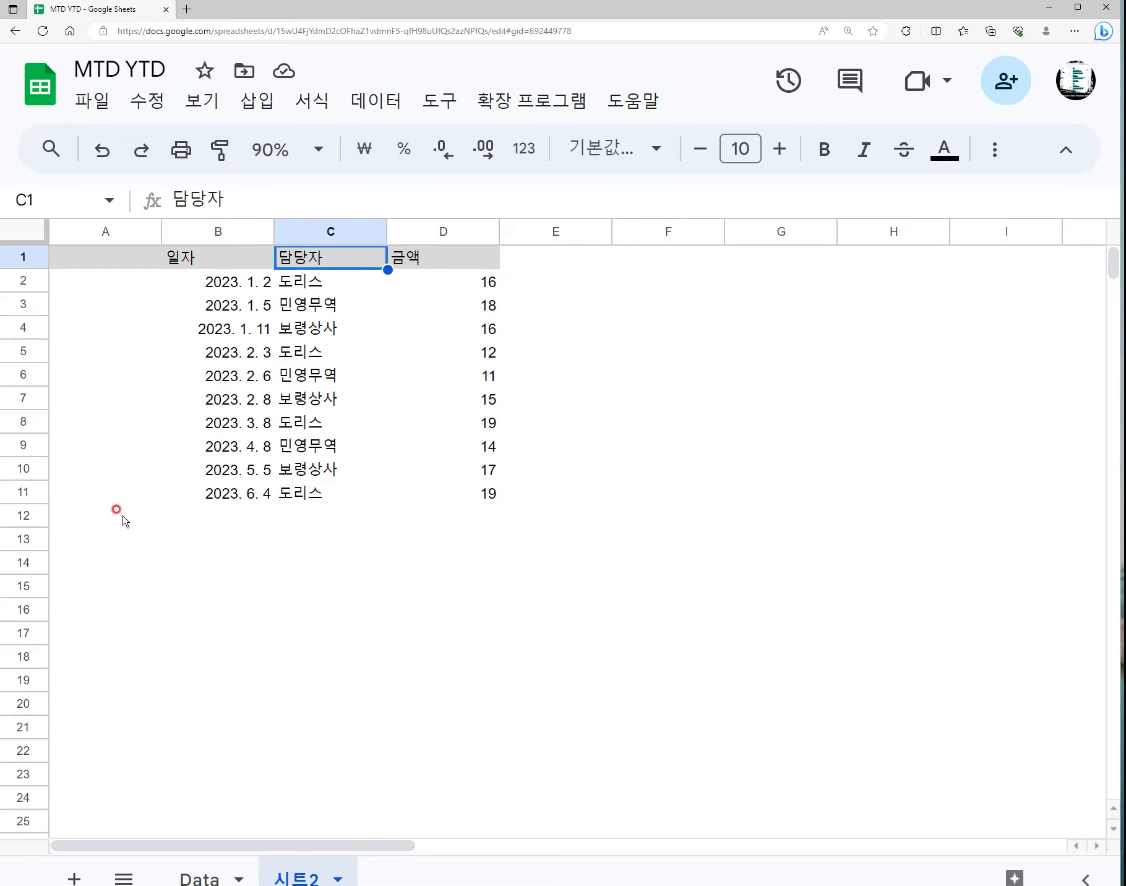
key(Right)
key(Down)
key(Down)
key(Left)
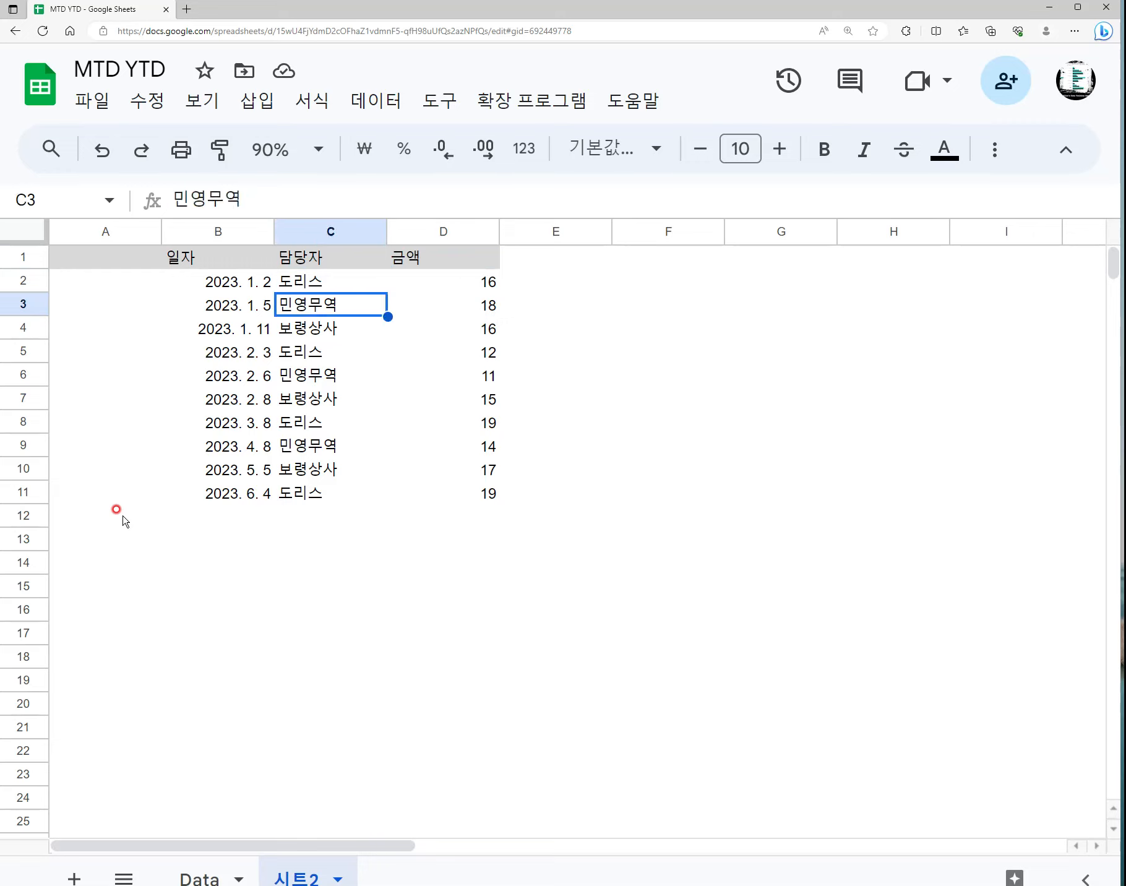
key(Left)
key(Up)
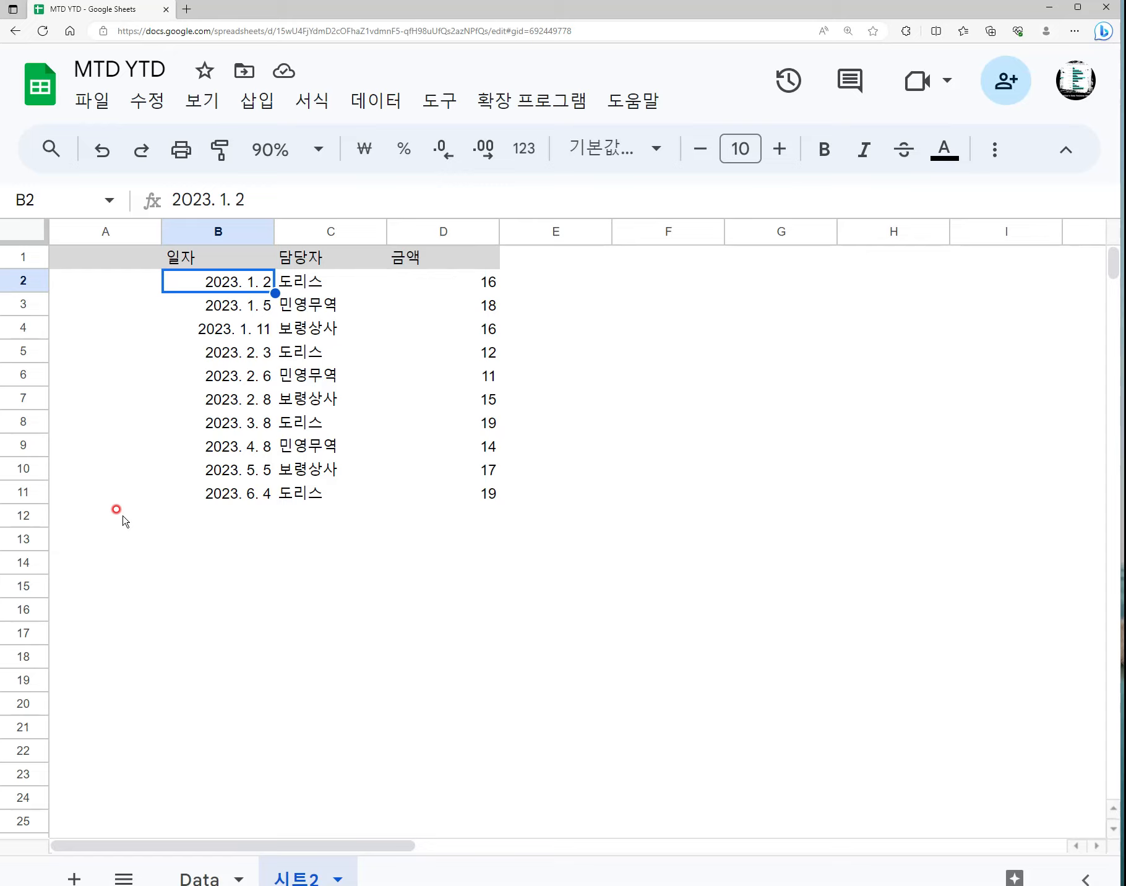
key(Down)
key(Up)
key(Up)
key(Right)
key(Right)
key(Left)
key(Left)
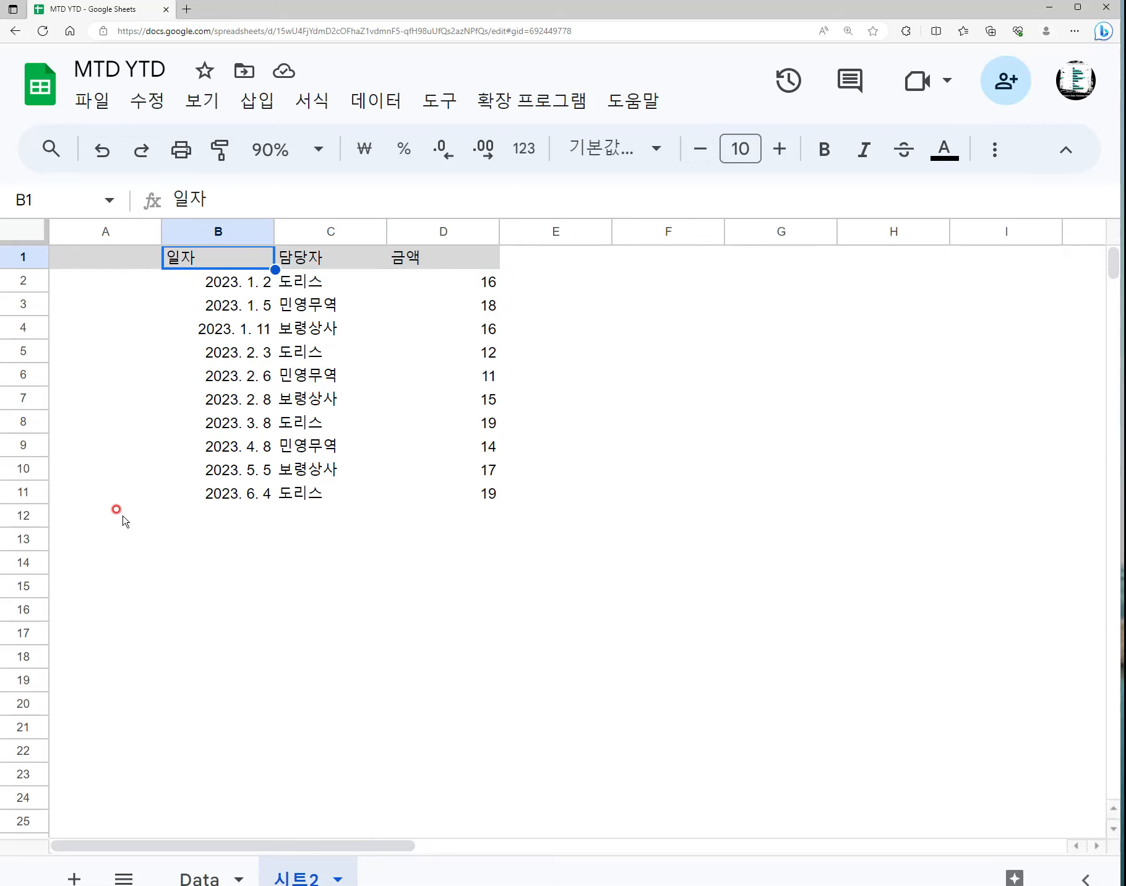
key(Down)
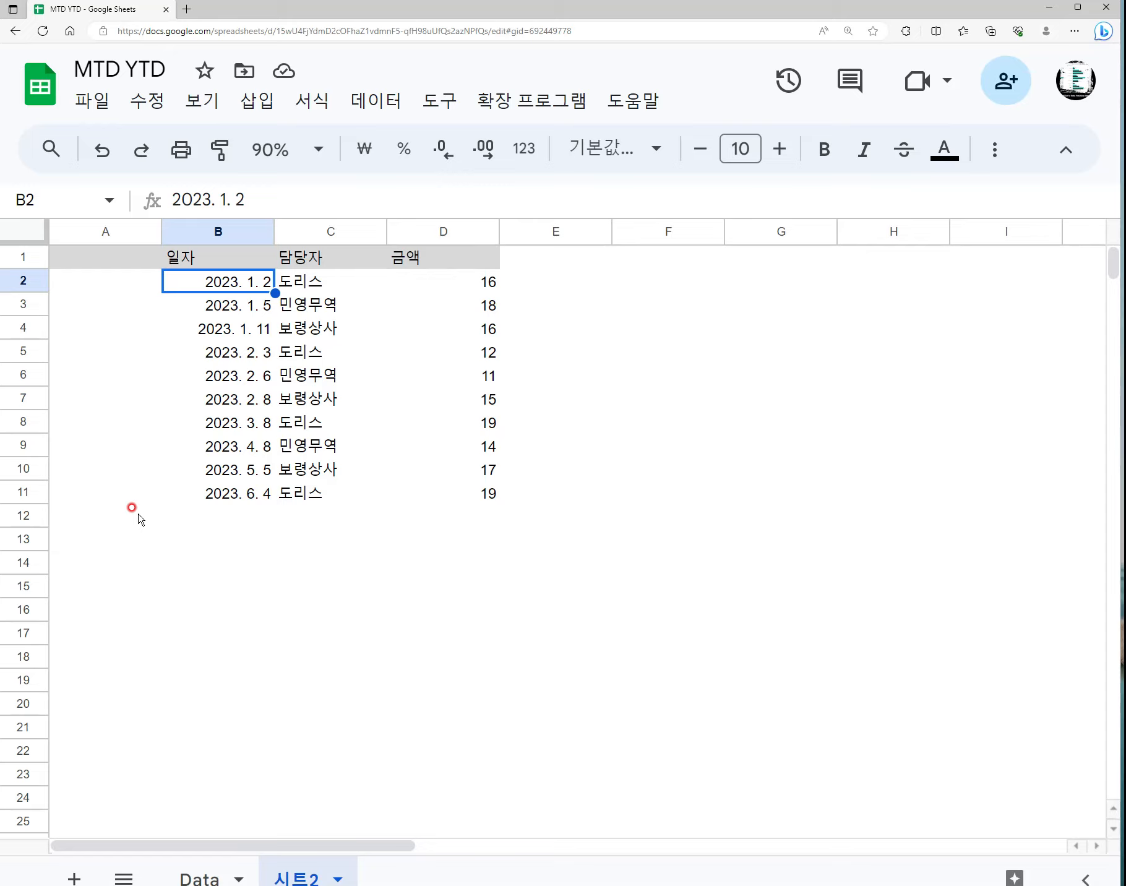
- Enter the header 회계일자 in A1 of the new sheet
key(Left)
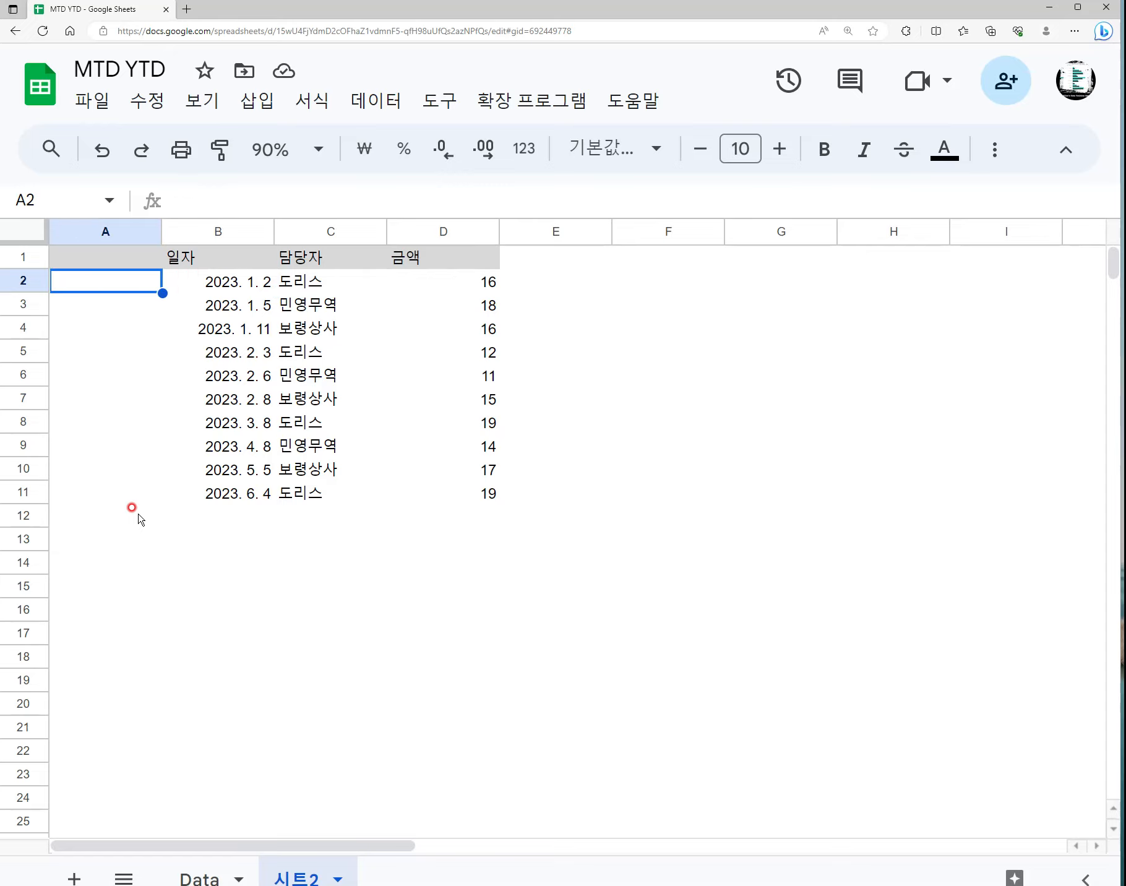
key(Up)
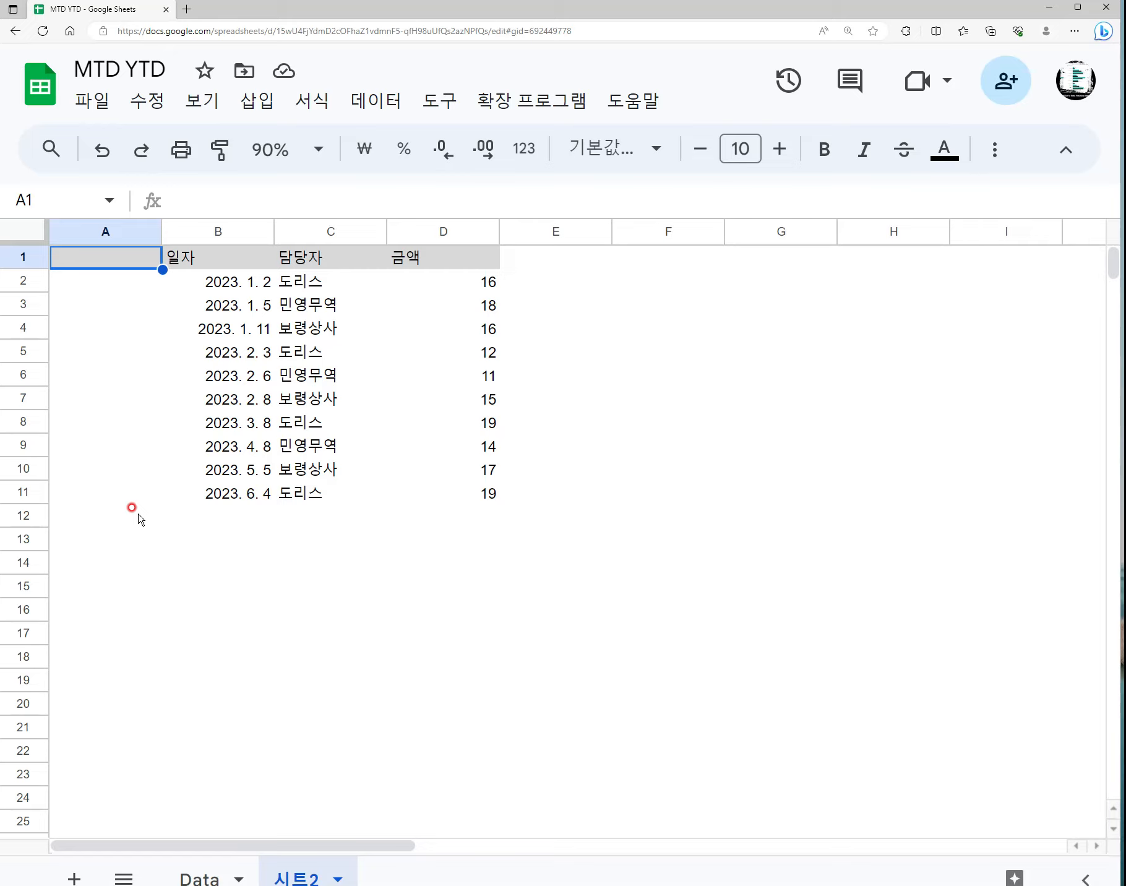
text(ghkP)
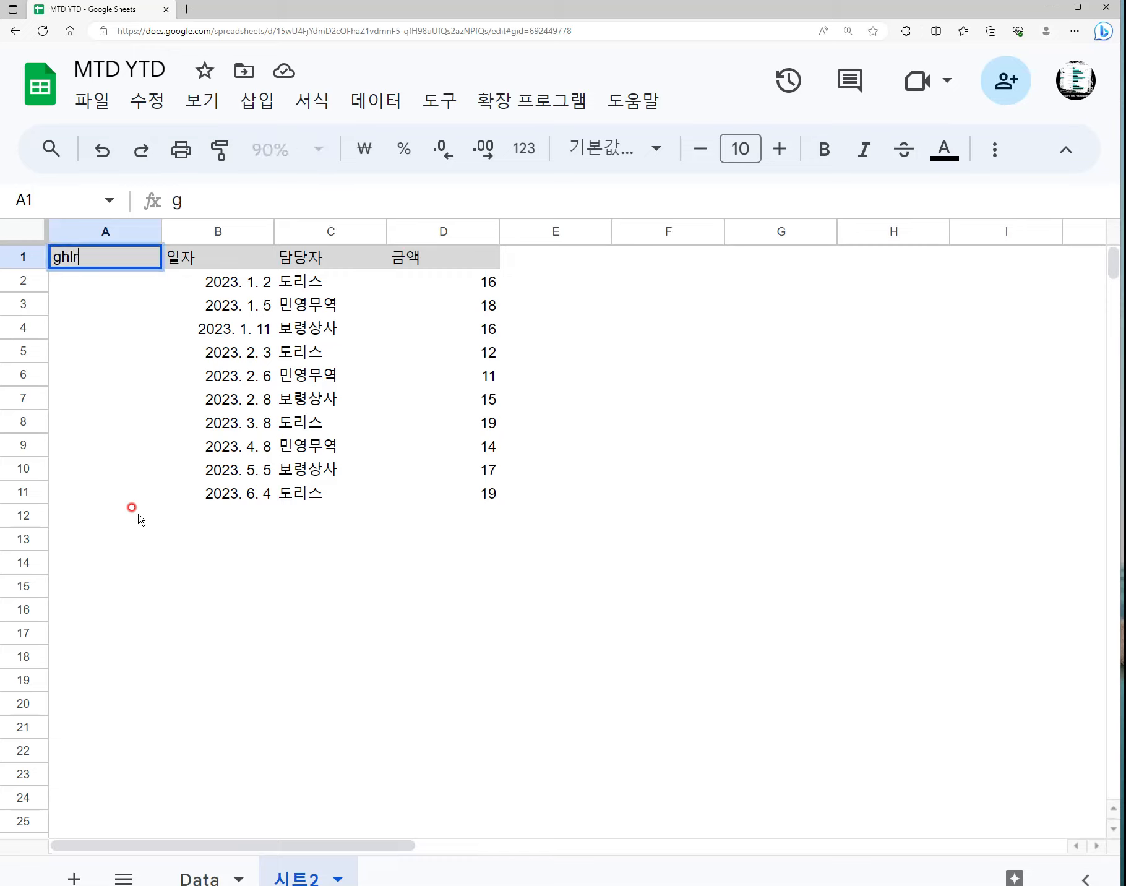
key(BackSpace)
key(BackSpace)
key(BackSpace)
key(BackSpace)
text(회계일)
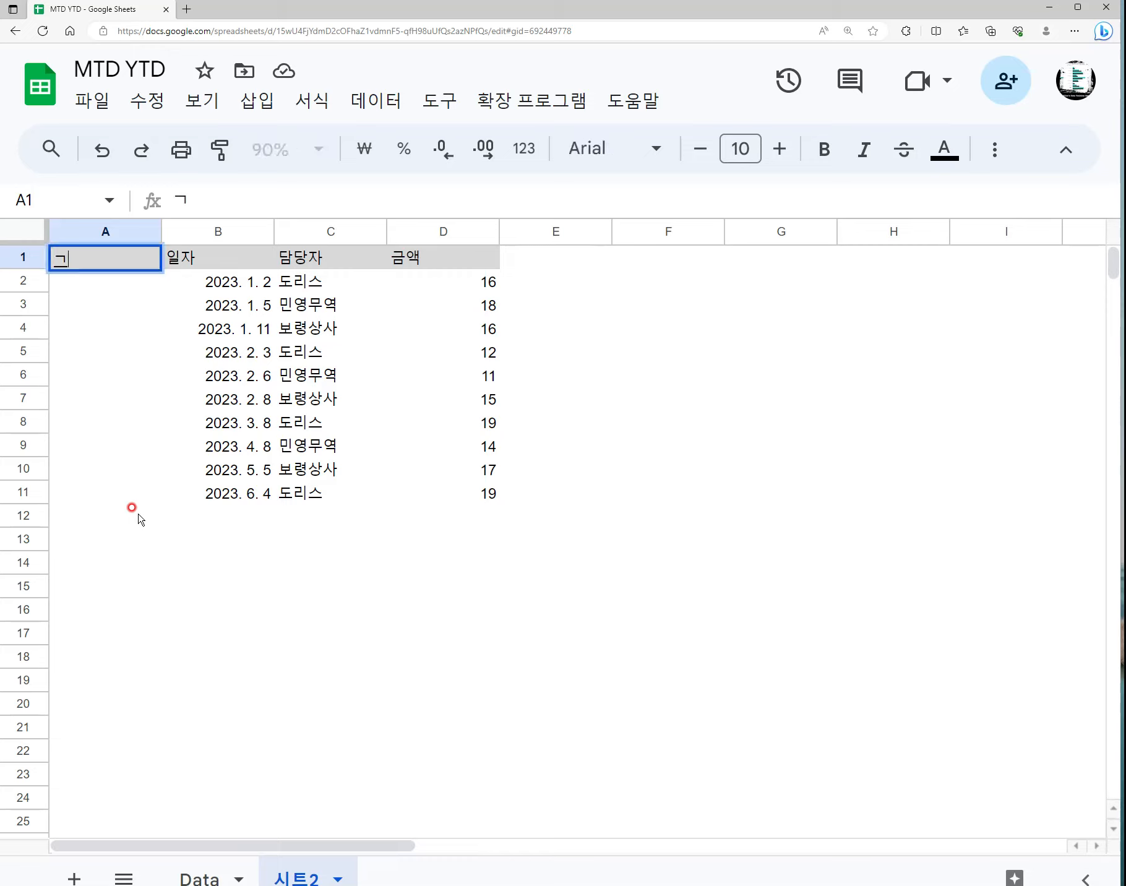
text(자)
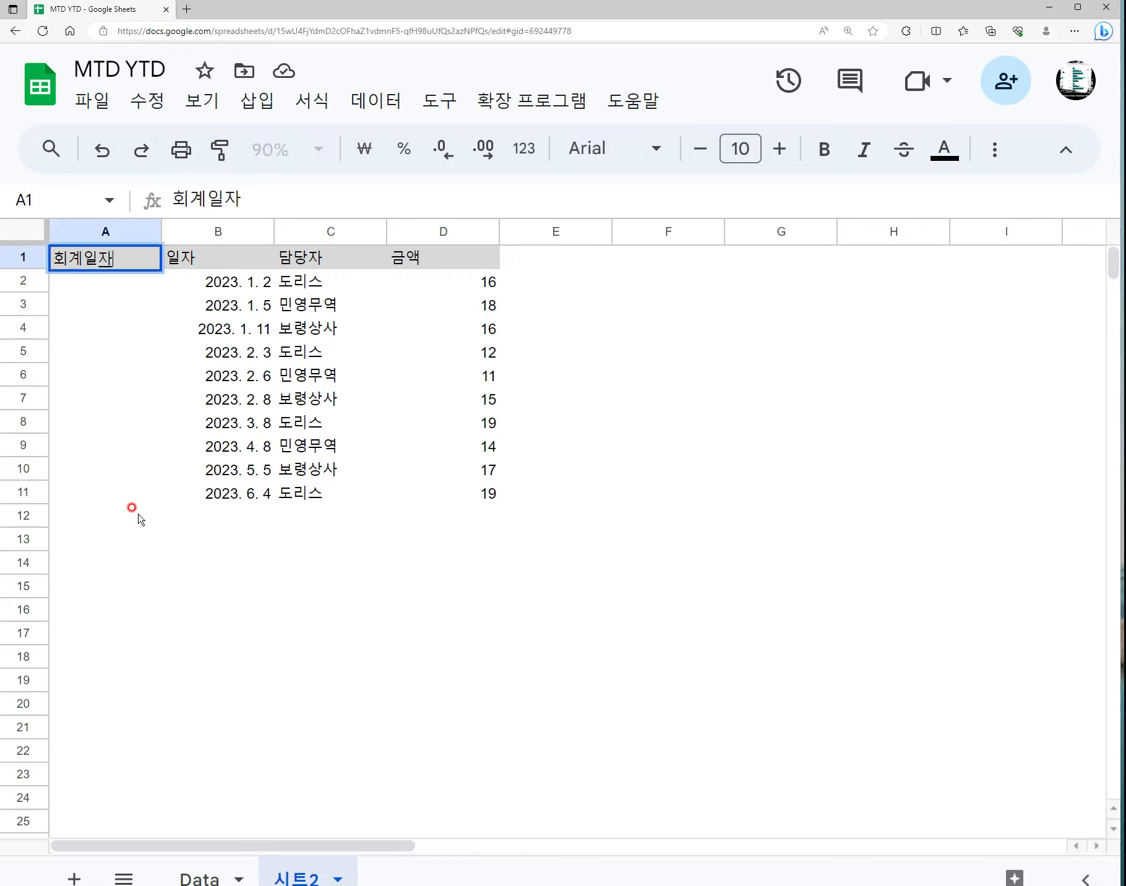
key(Return)
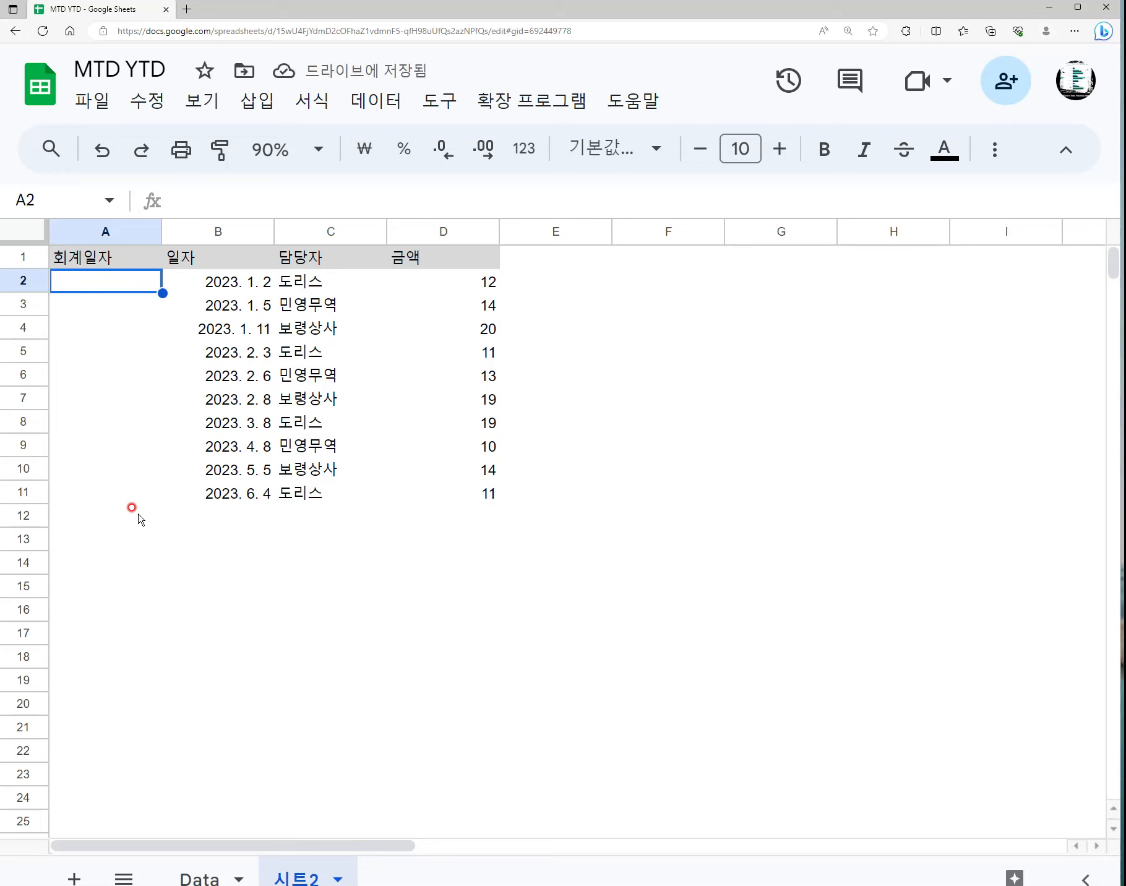
- Enter the formula =eomonth(B2,-1) in A2 under 회계일자
text(=)
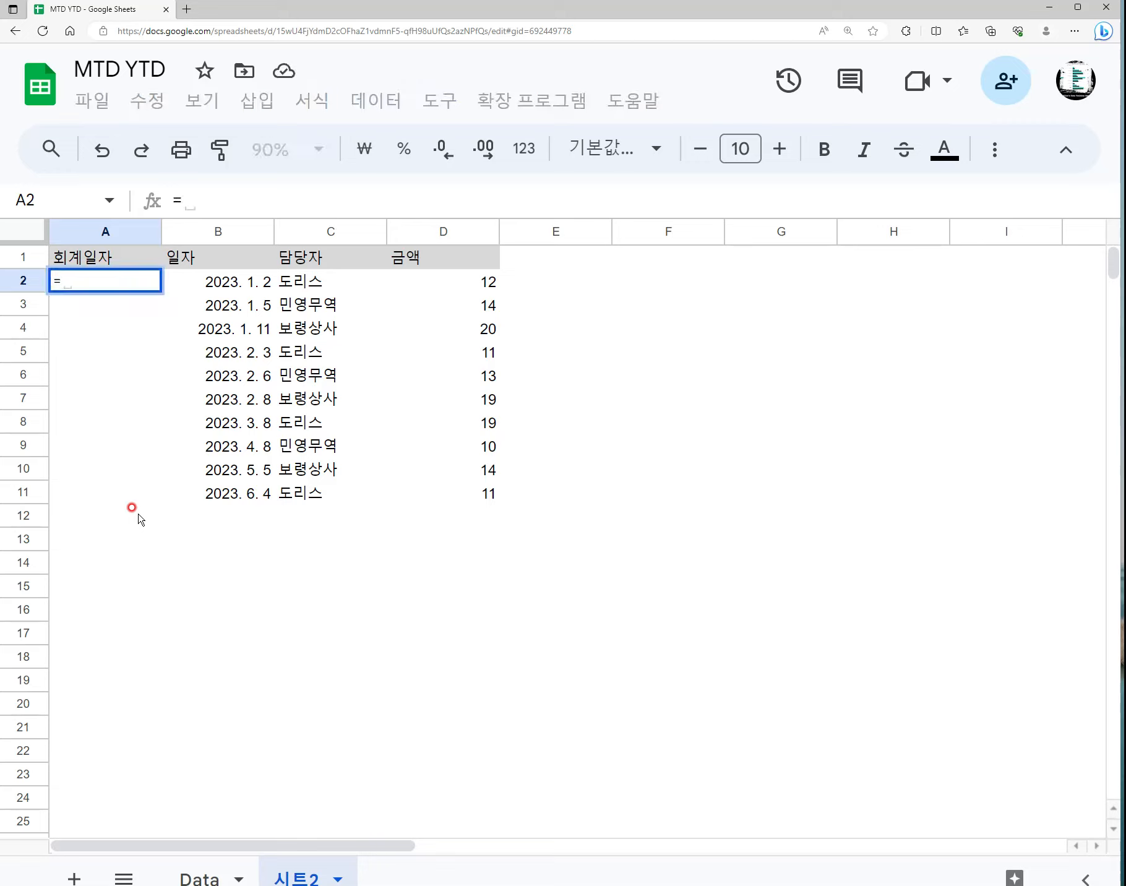
text(eo)
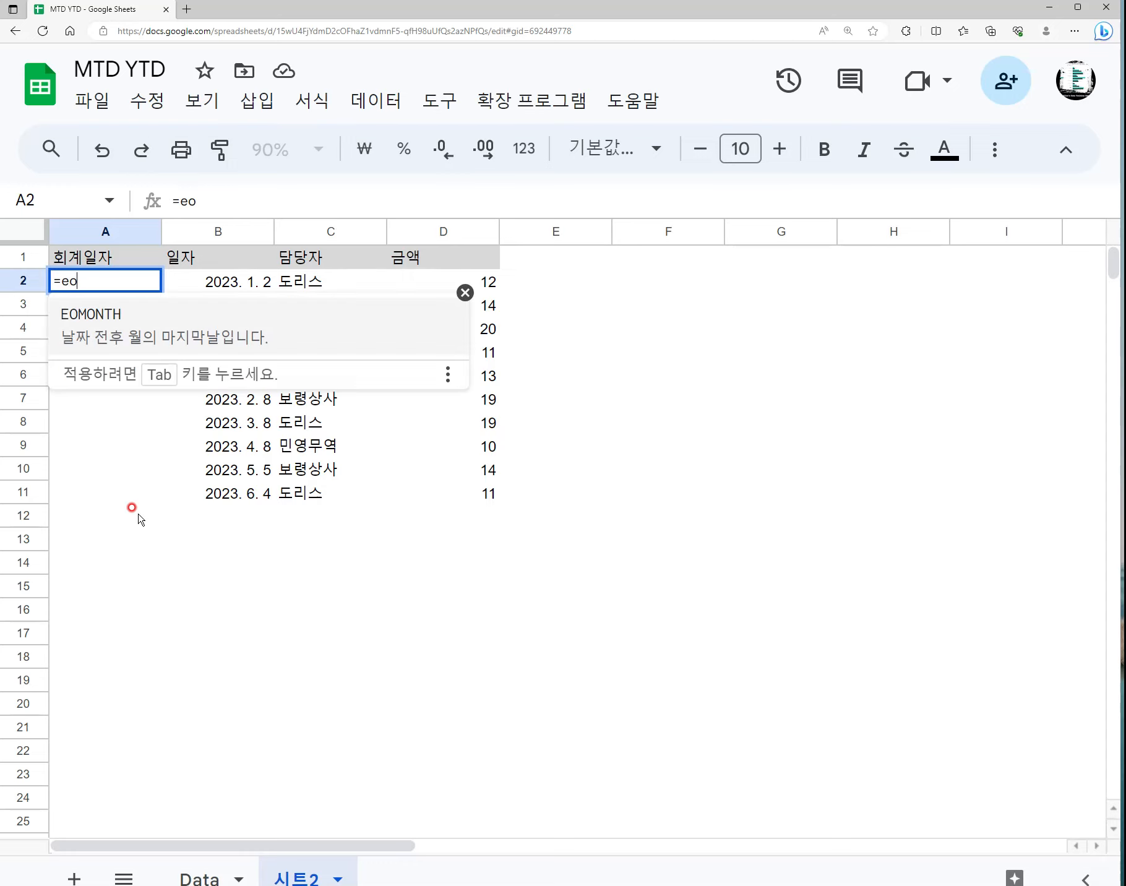
text(month()
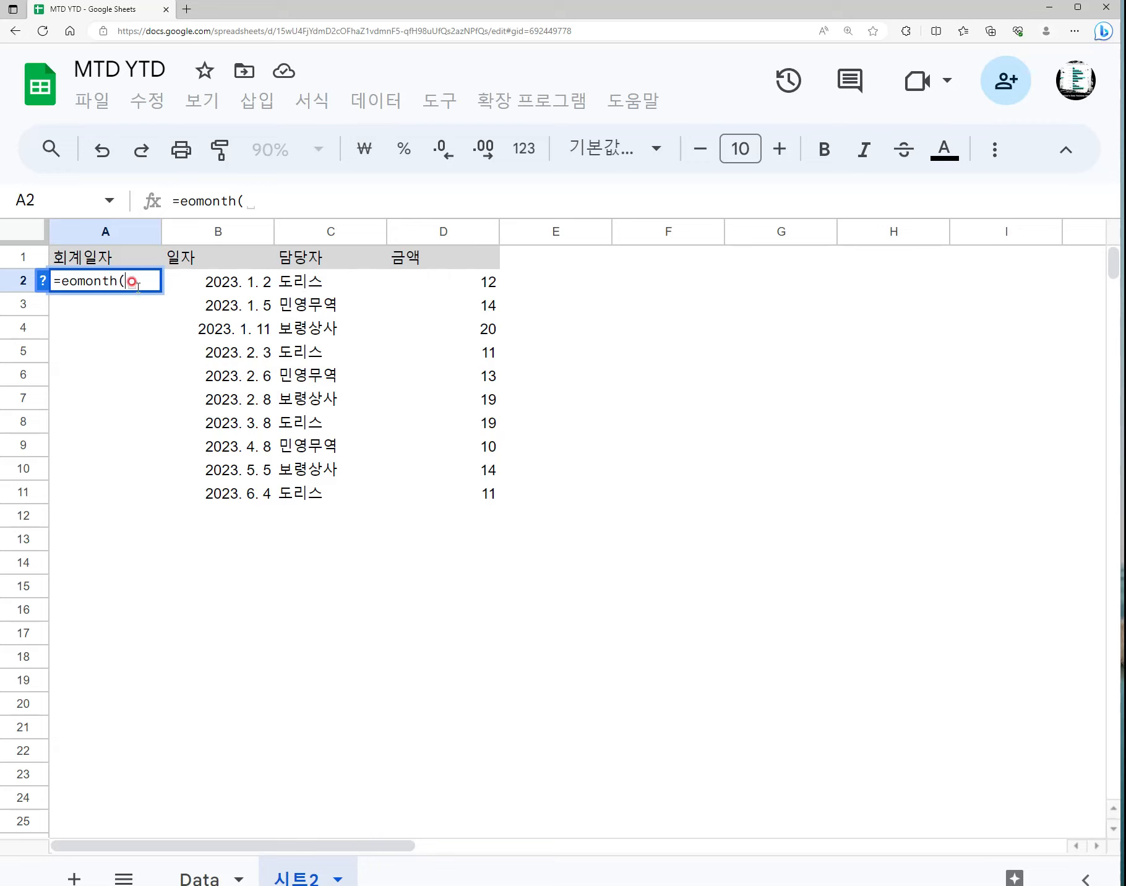
click(225, 288)
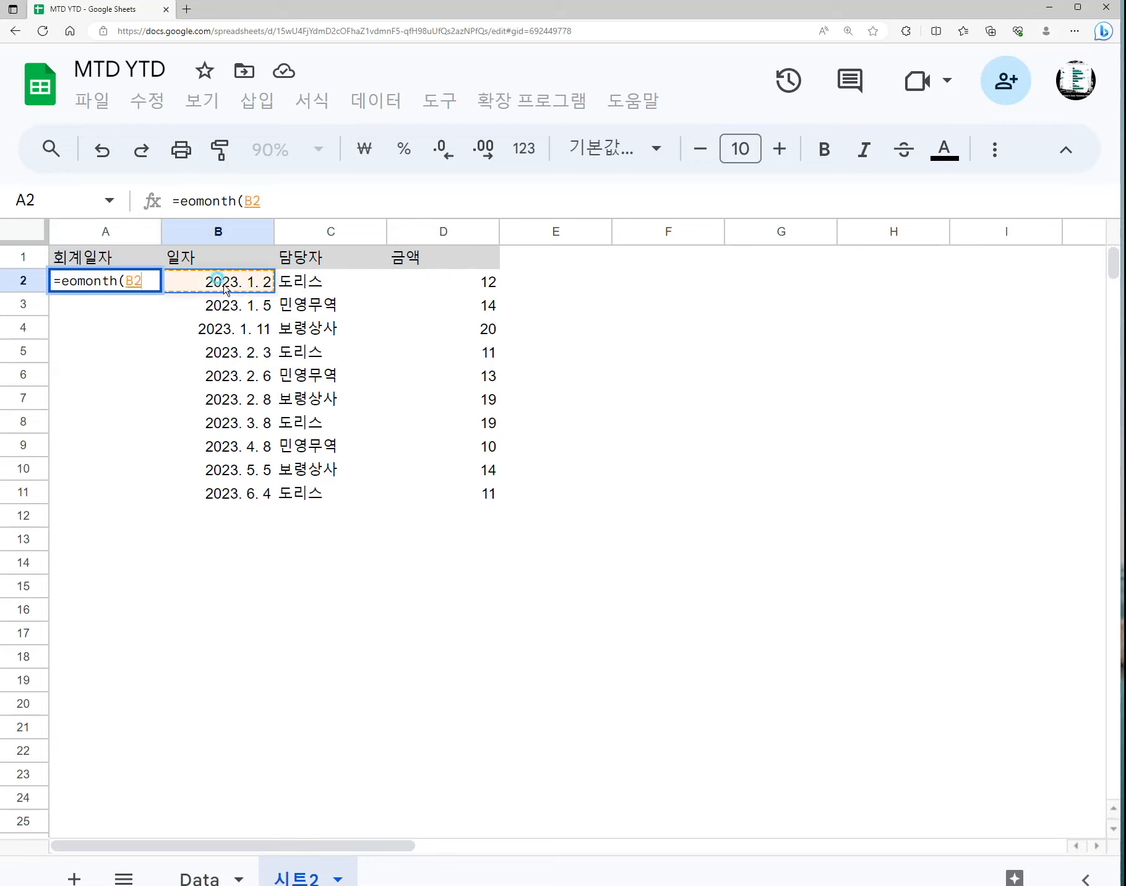
text(,0)
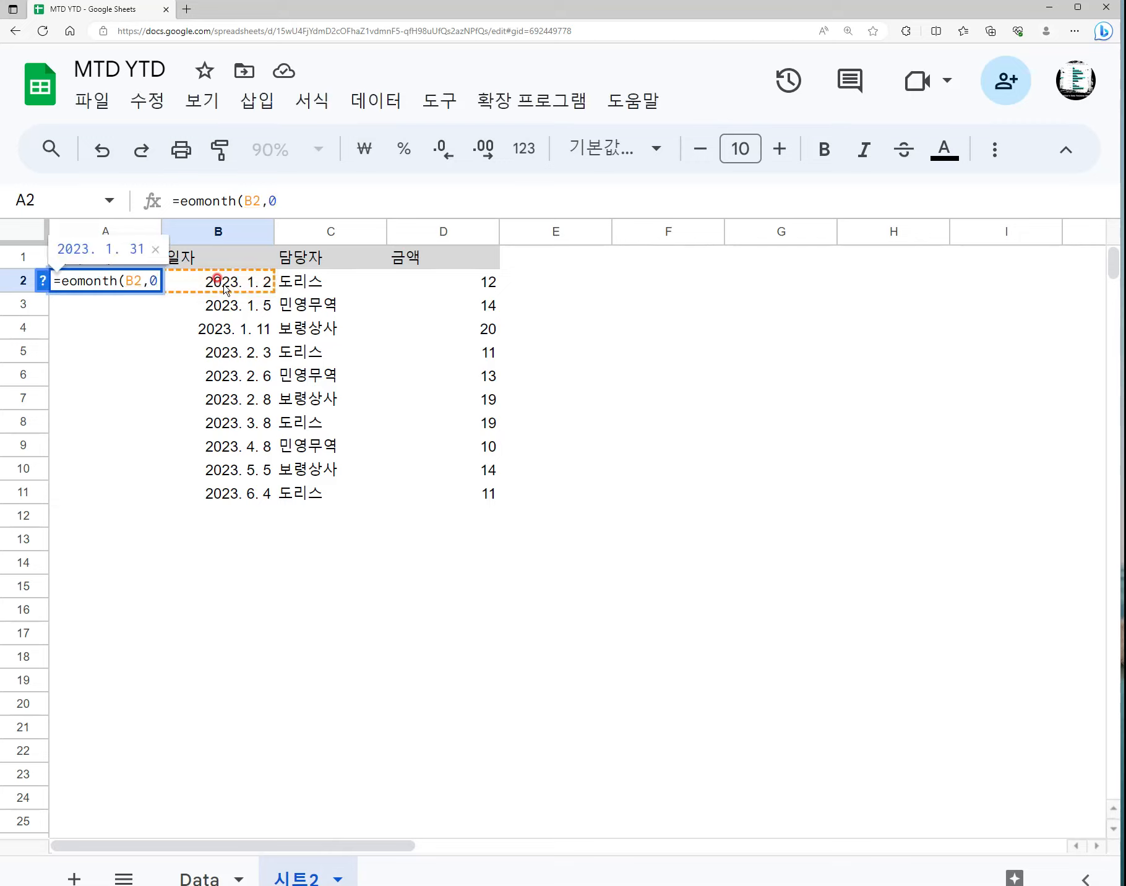
key(BackSpace)
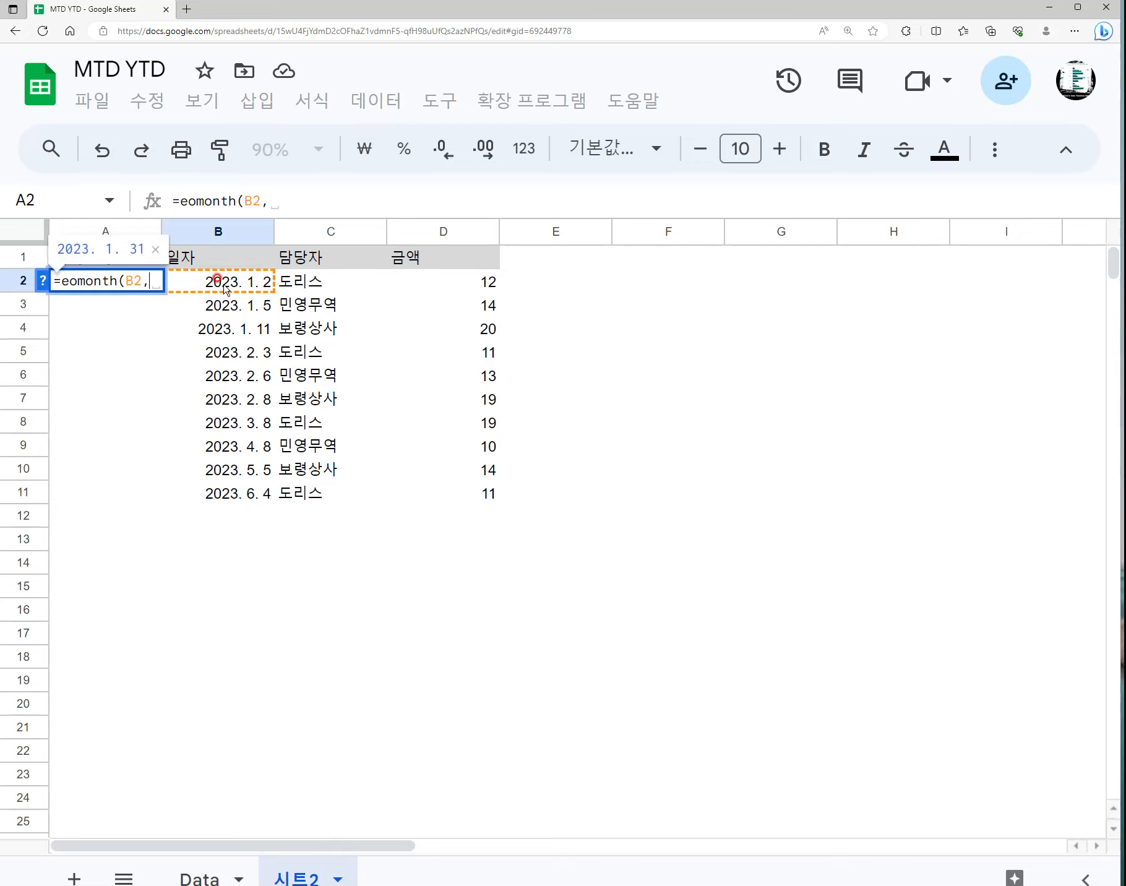
text(-1))
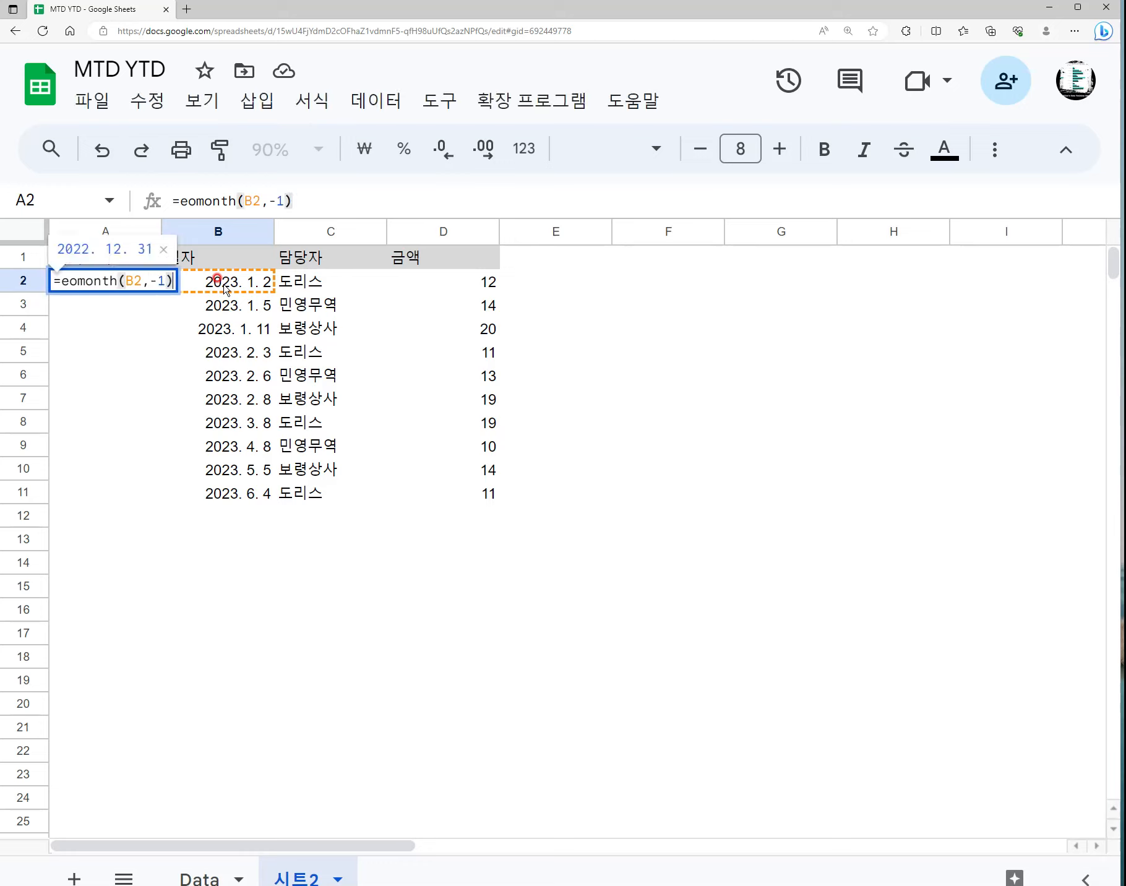
key(Return)
key(Up)
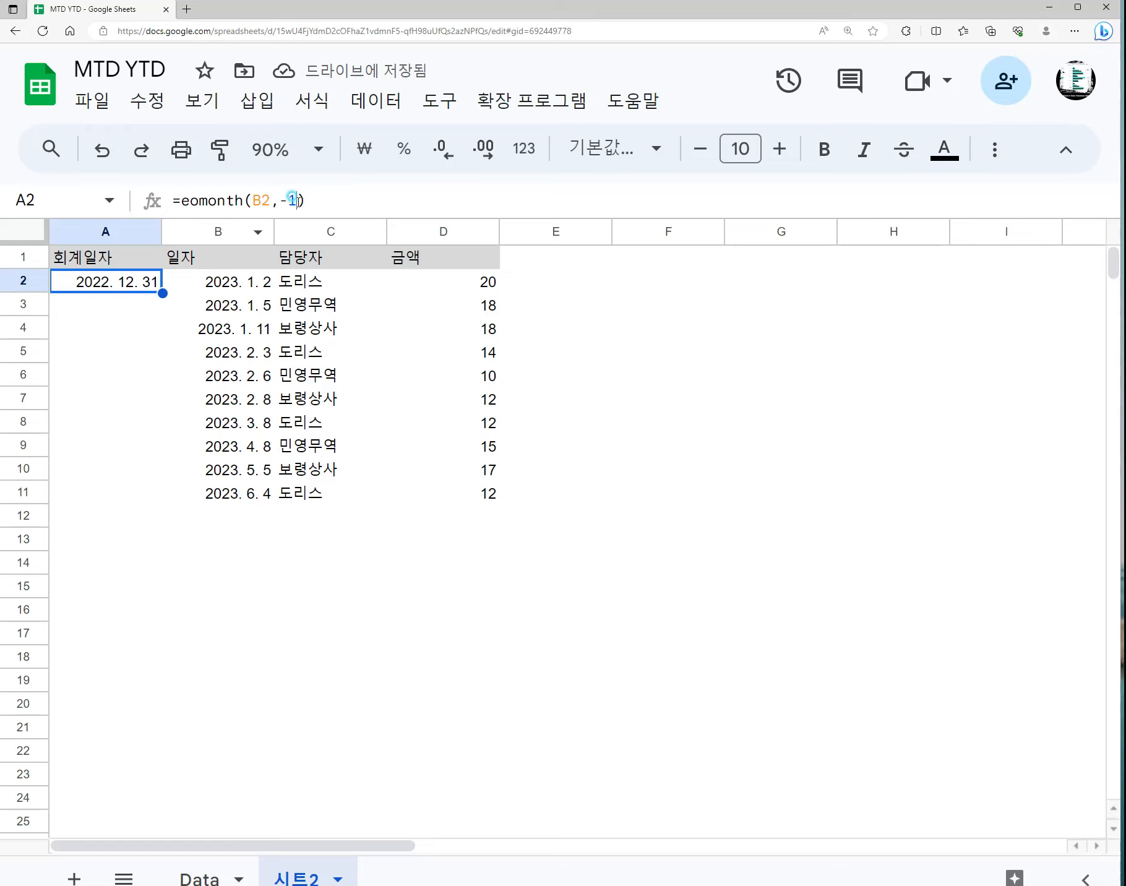
- Change the month offset in the A2 EOMONTH formula to 0 and compare the result with the date in B2
click(298, 201)
key(BackSpace)
key(BackSpace)
text(0)
key(Return)
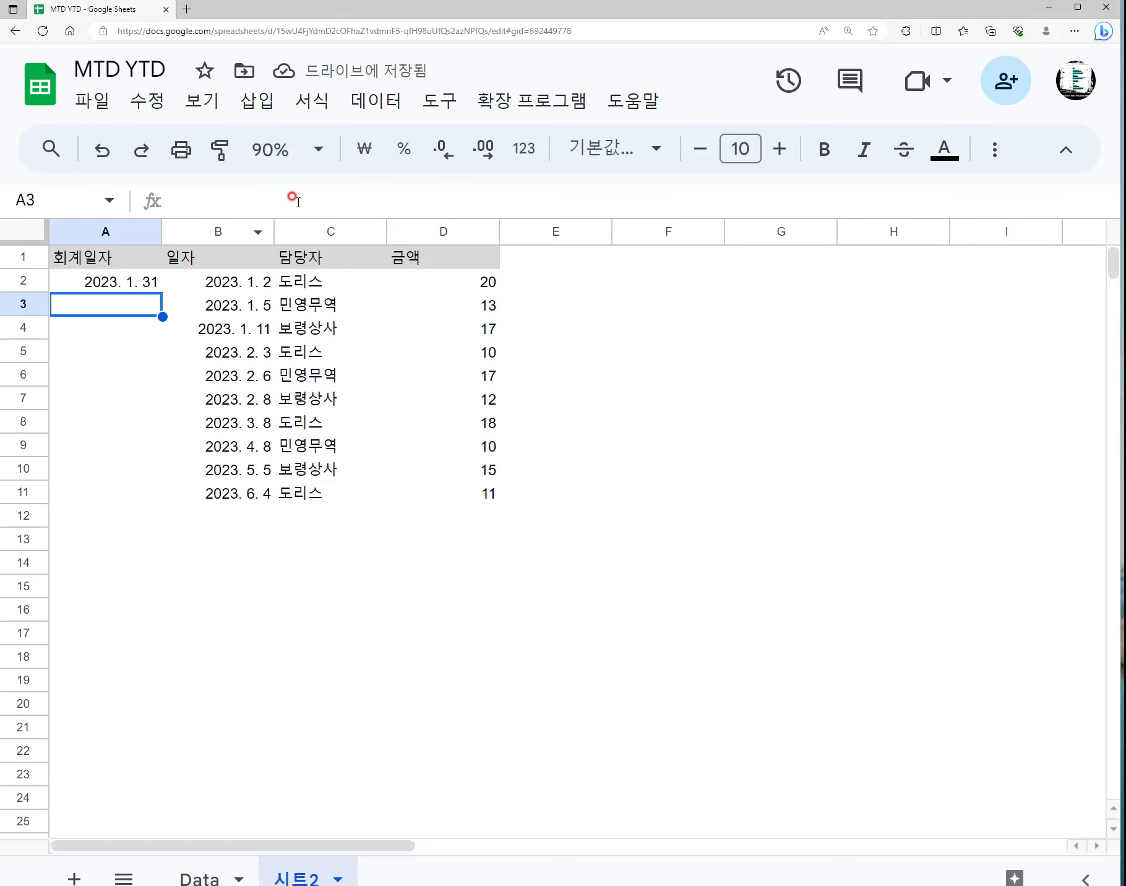
key(Up)
key(Right)
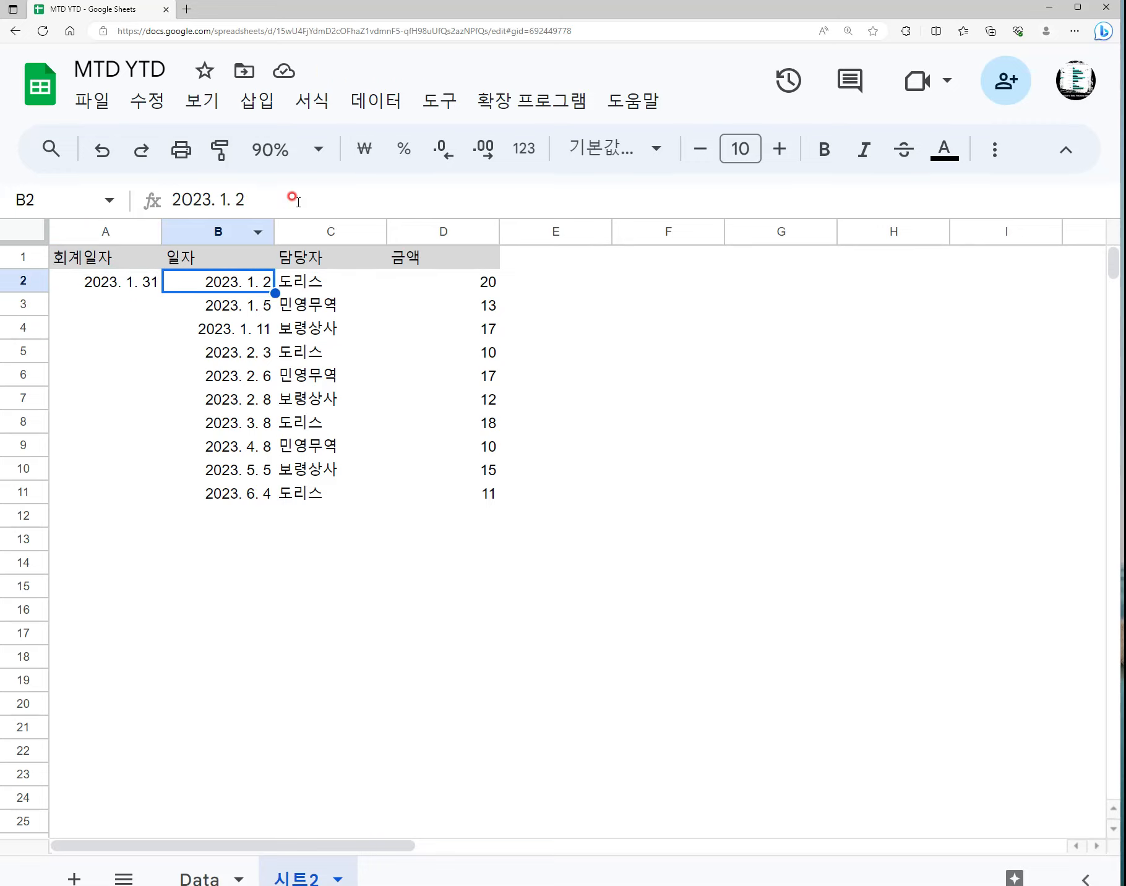
key(Left)
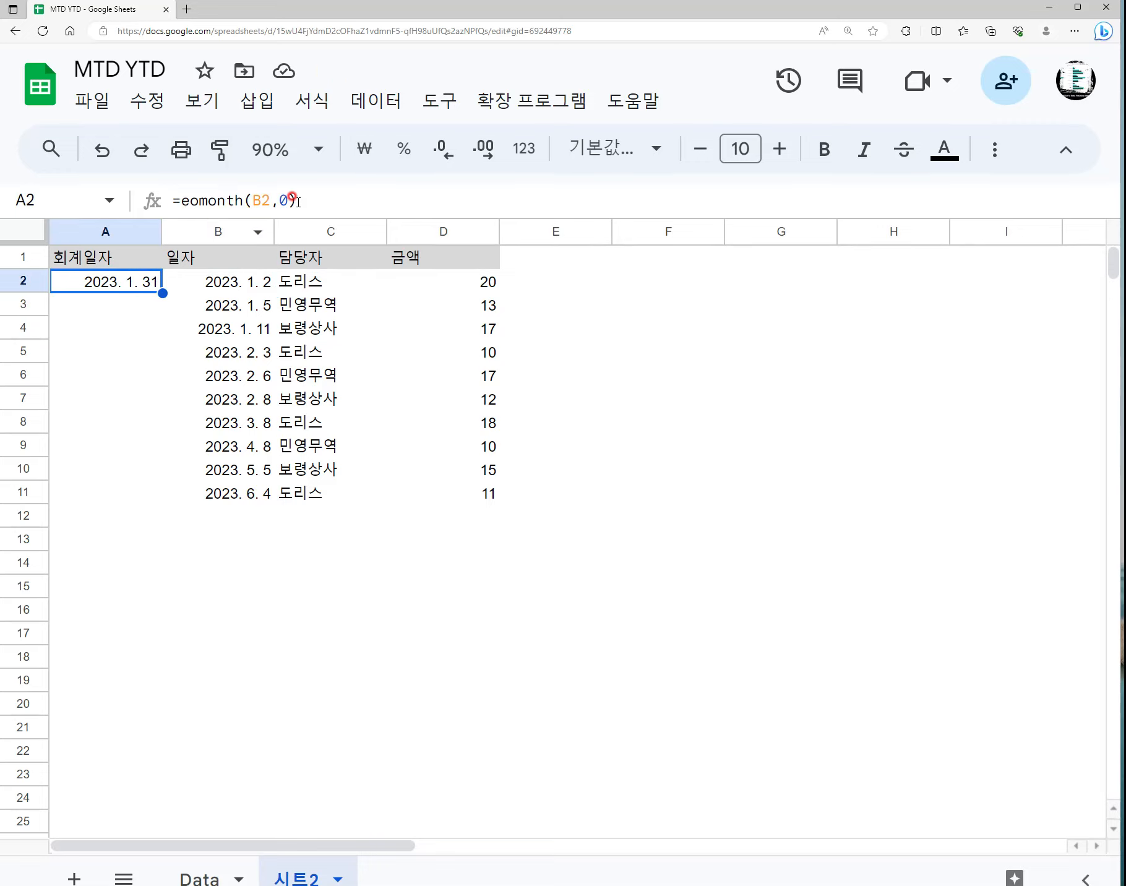
- Set the month offset in A2 to -1 and add one day, making the formula =eomonth(B2,-1)+1
click(295, 200)
key(BackSpace)
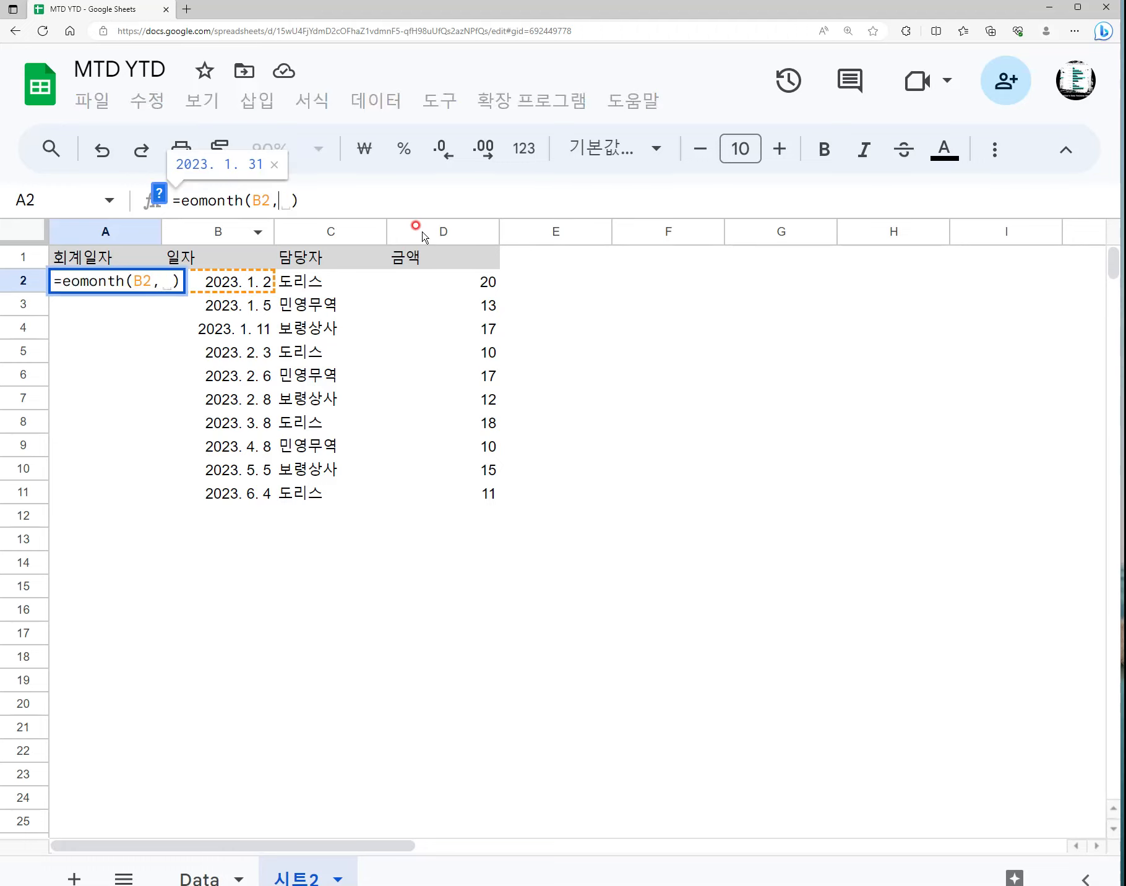
text(-1)
key(Return)
key(Up)
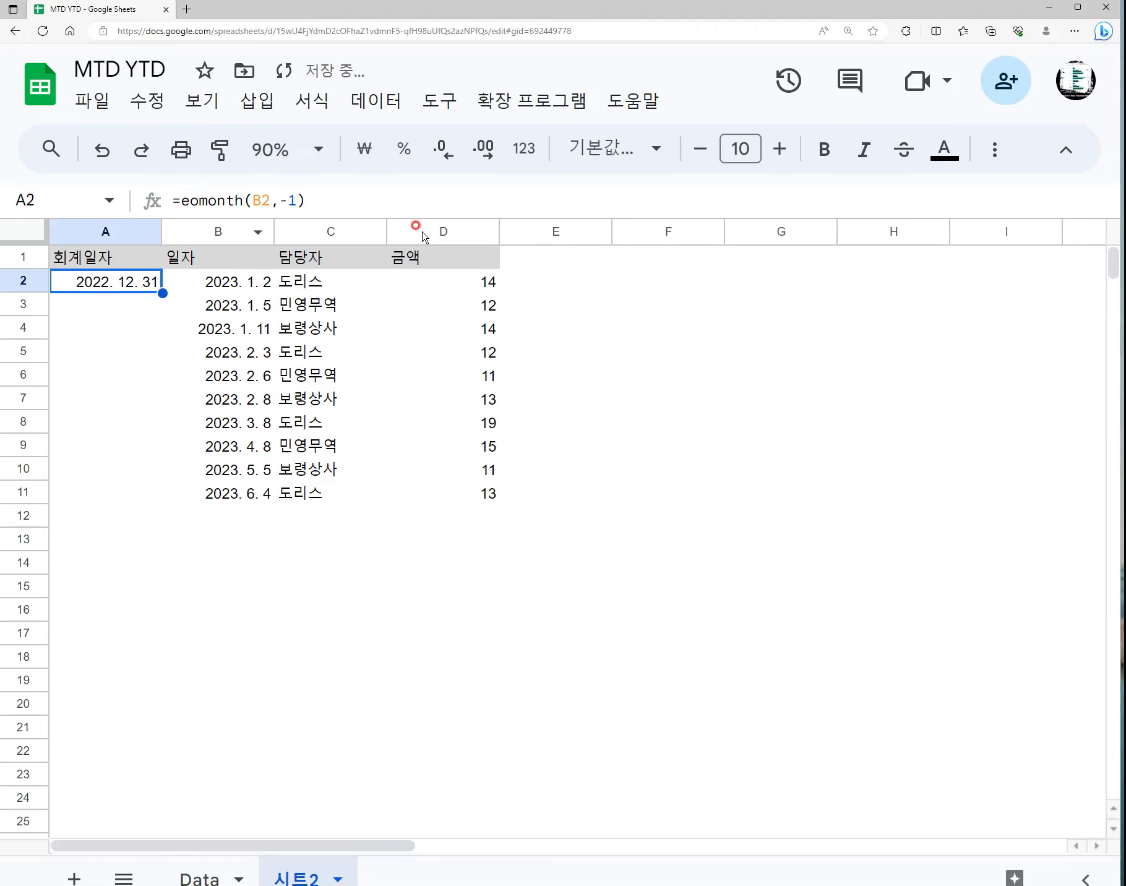
click(366, 202)
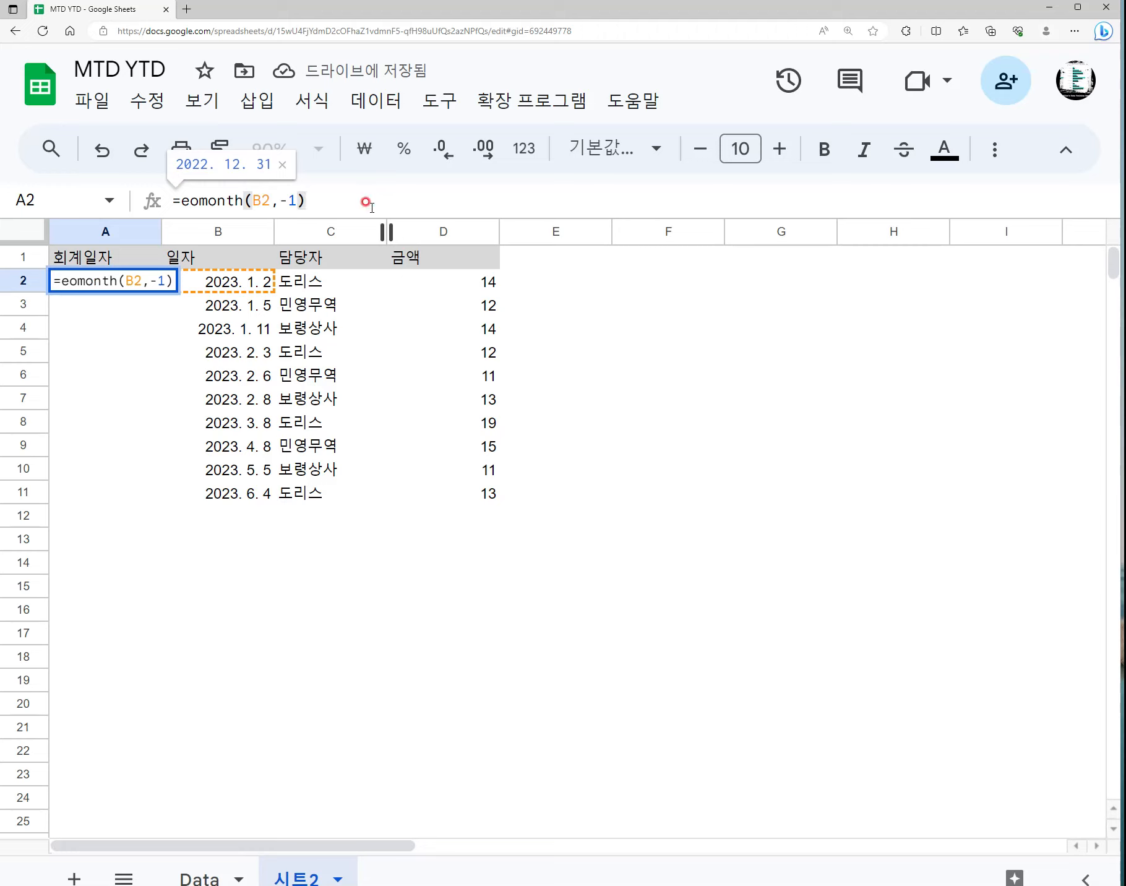
text(+1)
key(Return)
key(Up)
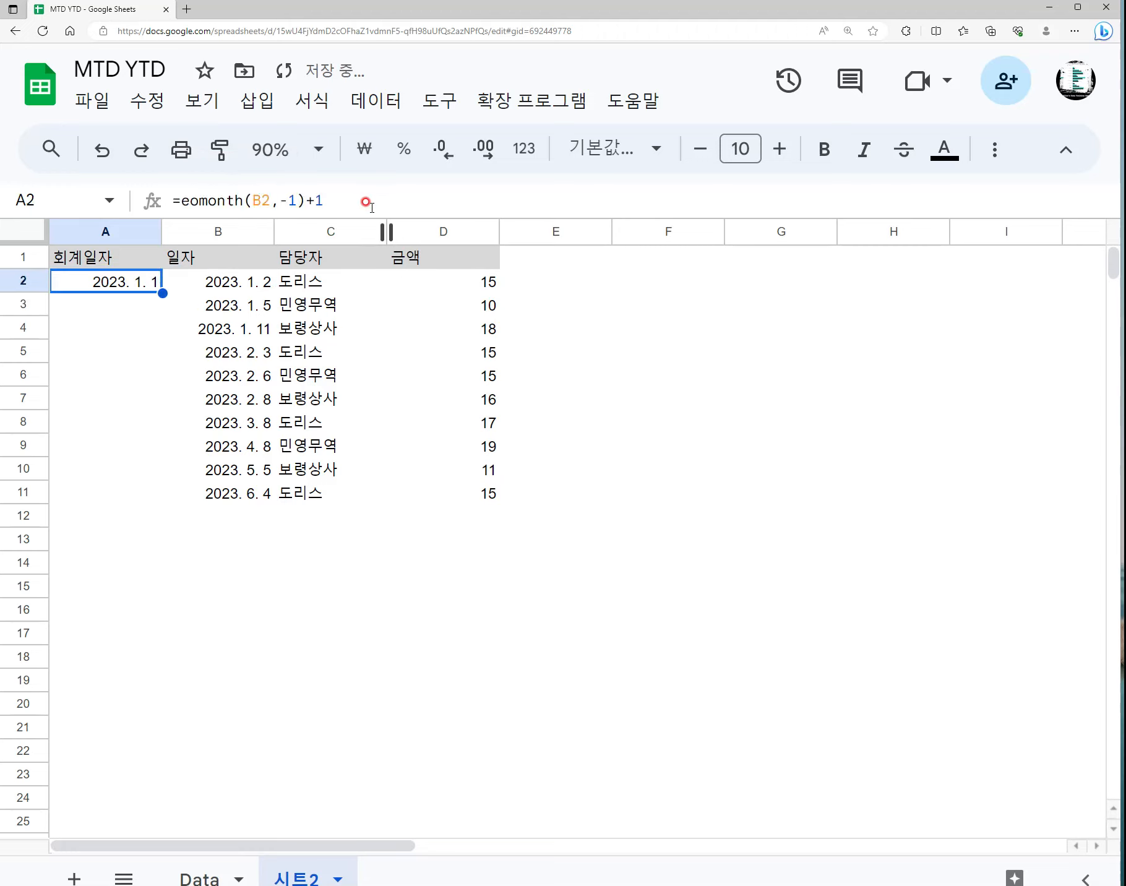
- Copy the A2 formula without its equals sign and place it as the text note eomonth(B2,-1)+1 in E2
drag(181, 200, 363, 198)
key(ctrl+c)
key(Escape)
double_click(570, 282)
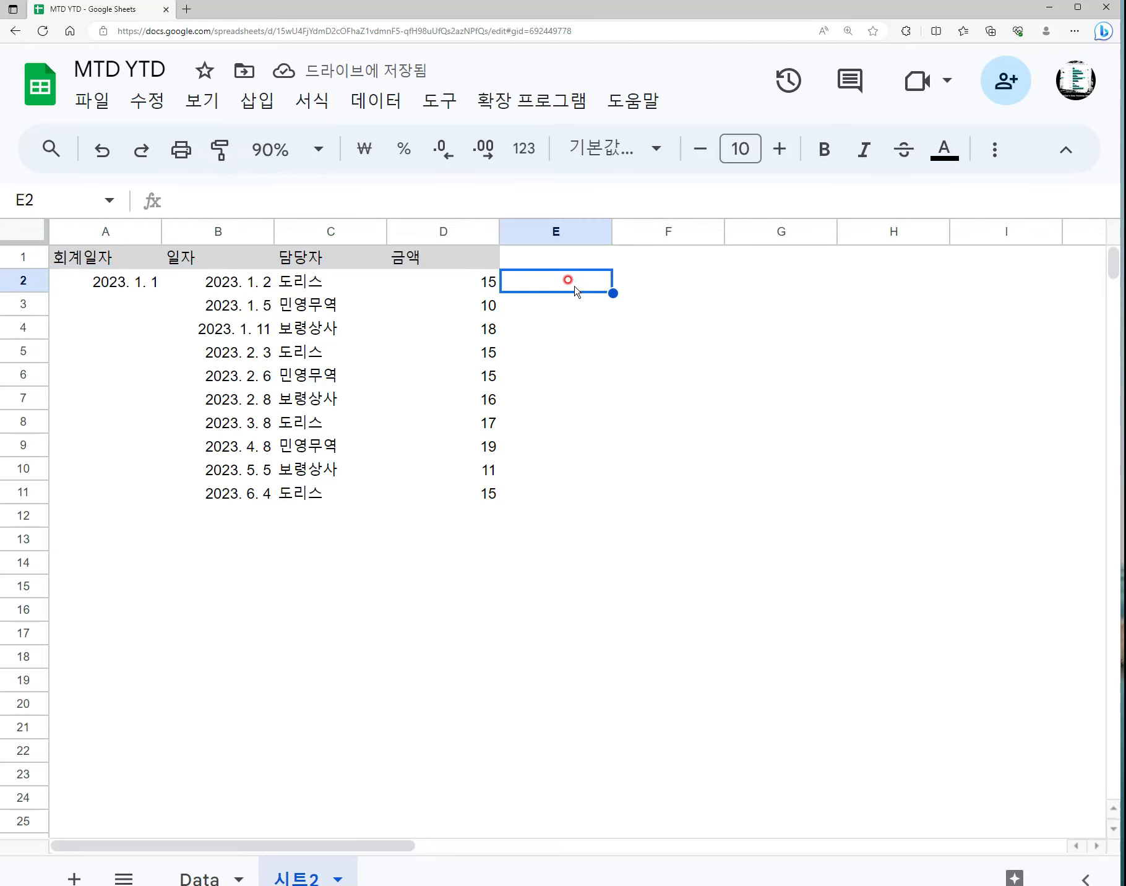
key(ctrl+v)
key(Return)
- Copy the accounting date formula from A2 down through A11
key(Up)
key(Left)
key(Left)
key(Left)
key(Left)
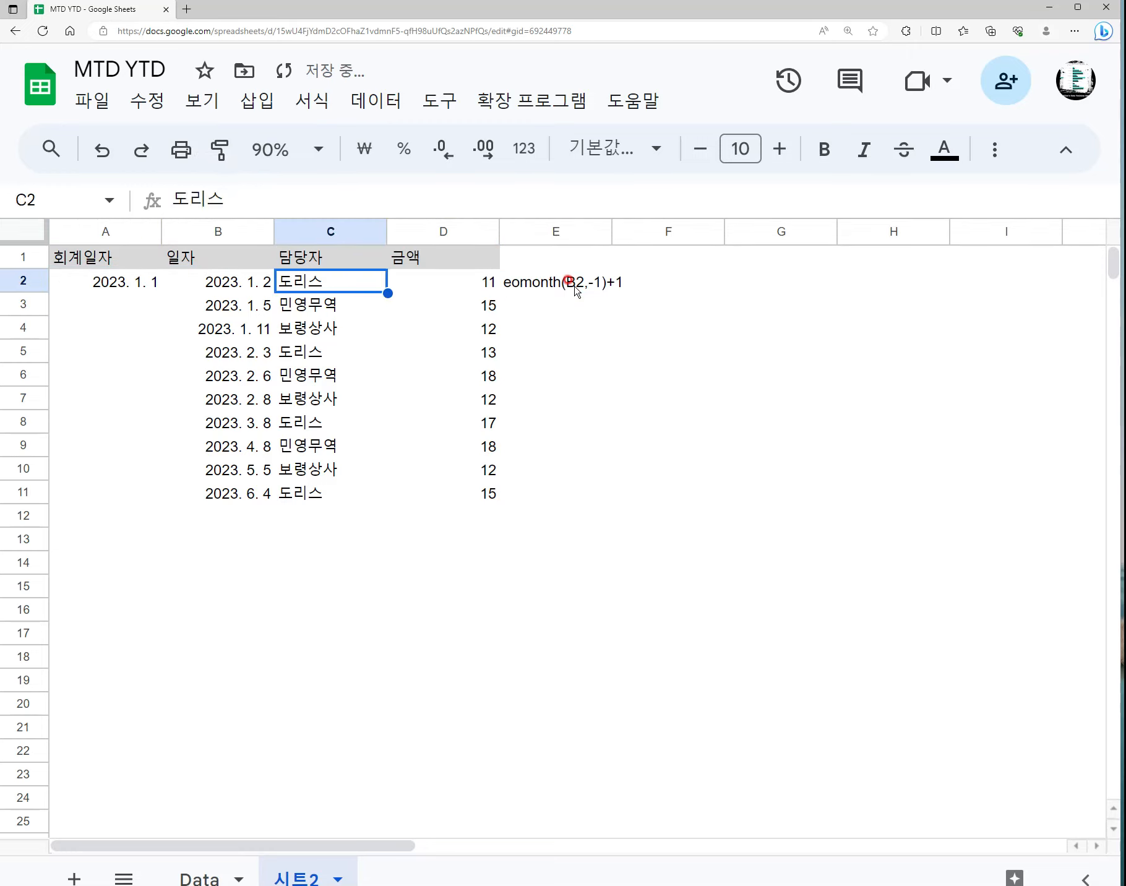
key(ctrl+c)
key(shift+Down)
key(shift+Down)
key(shift+Down)
key(shift+Down)
key(shift+Down)
key(shift+Down)
key(shift+Down)
key(shift+Down)
key(shift+Down)
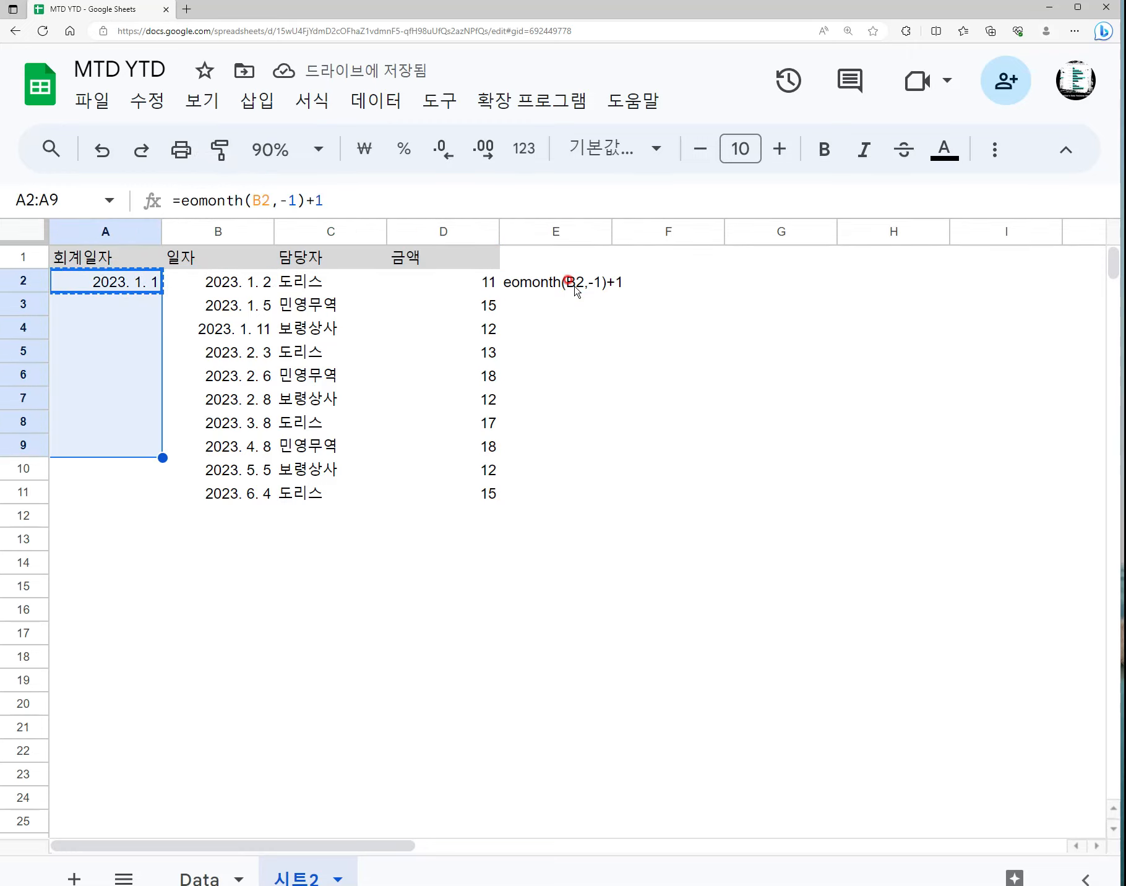
key(ctrl+v)
key(Down)
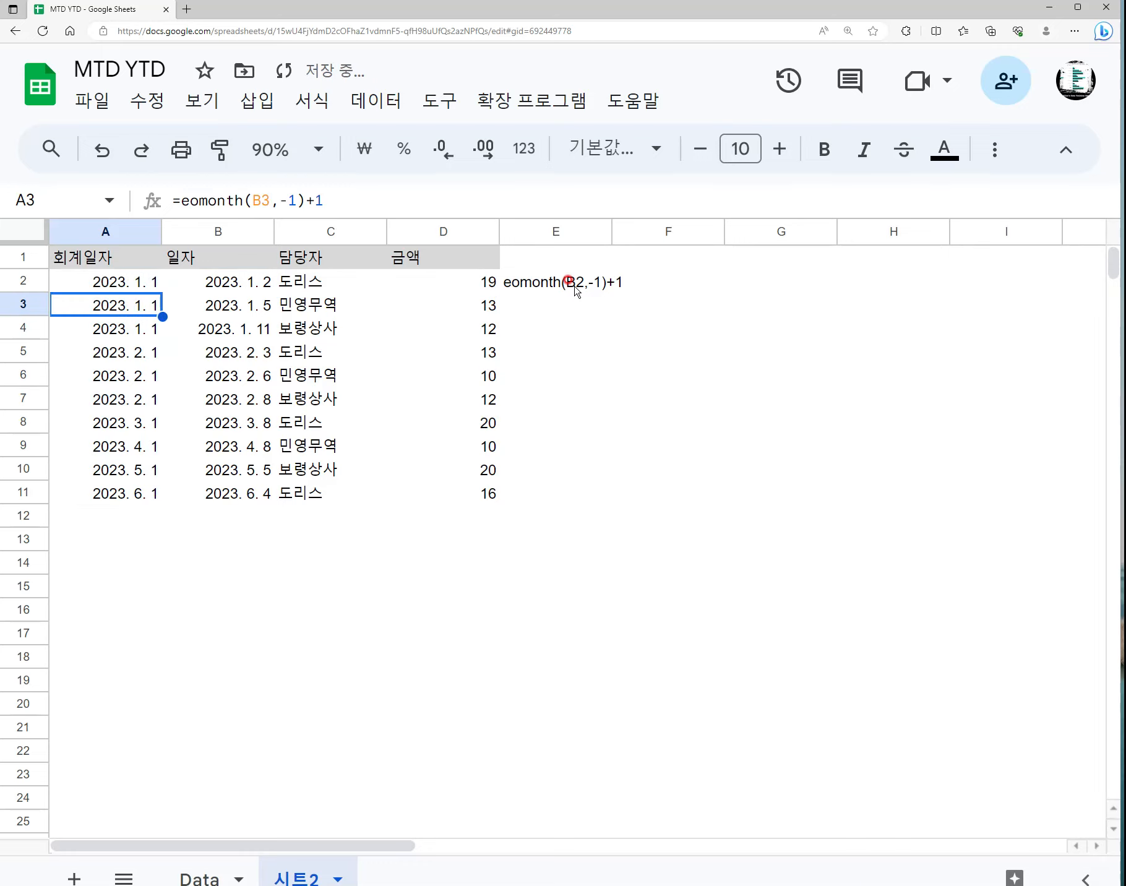
- Compare the accounting dates in column A with the transaction dates in column B for rows 3 to 7
key(Right)
key(Left)
key(Down)
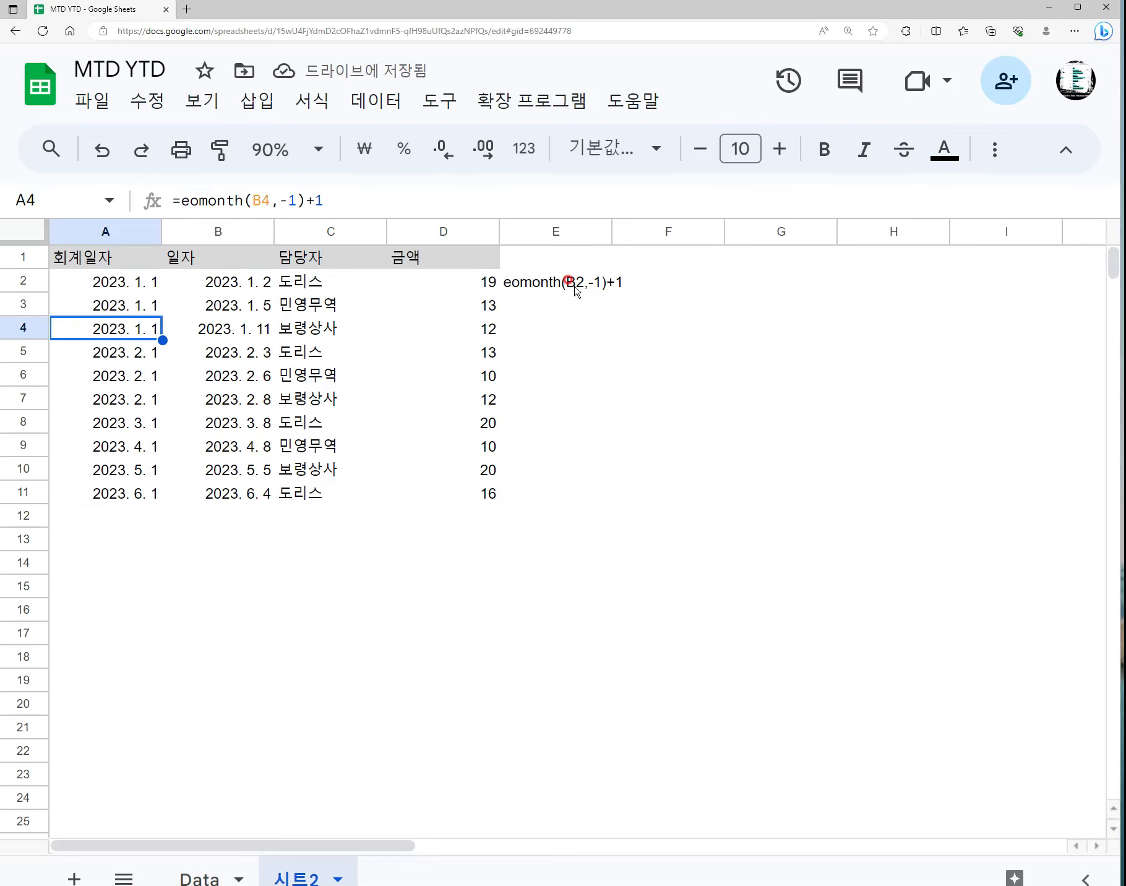
key(Right)
key(Right)
key(Left)
key(Left)
key(Down)
key(Right)
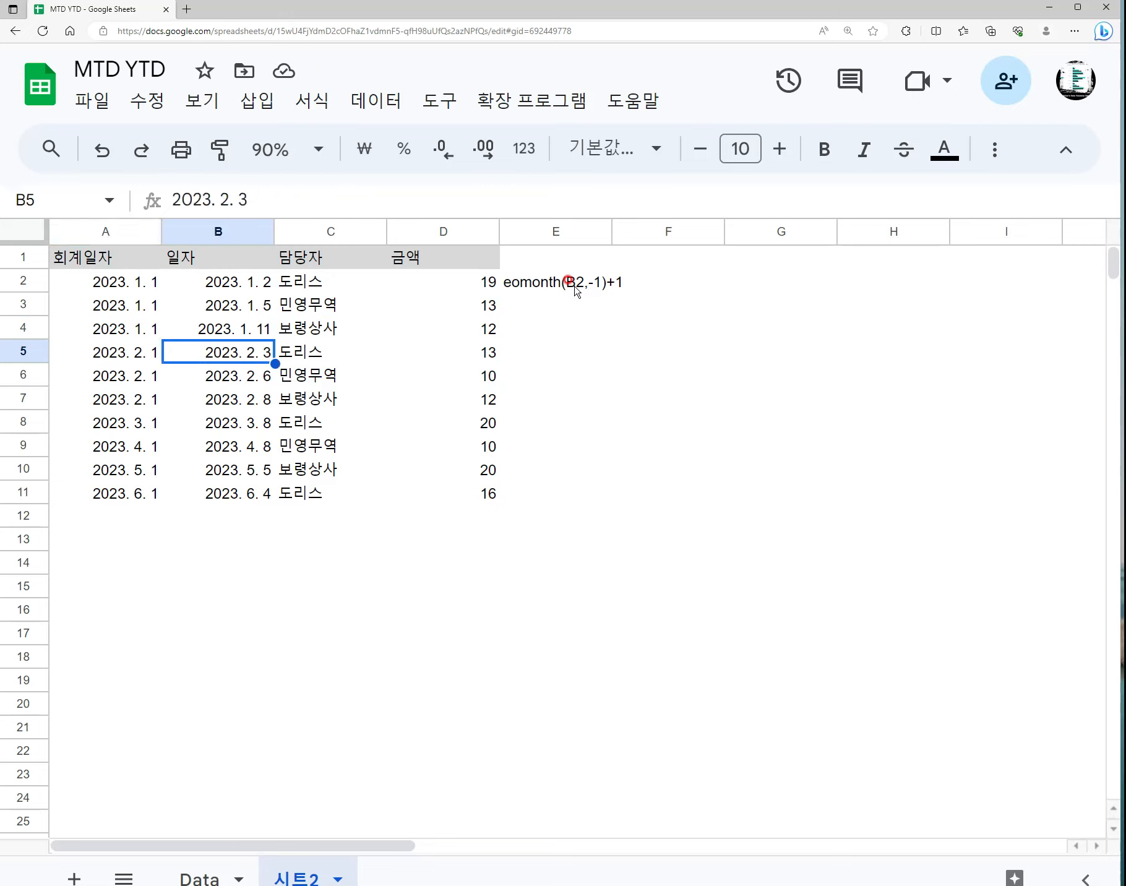
key(Left)
key(Down)
key(Down)
key(Right)
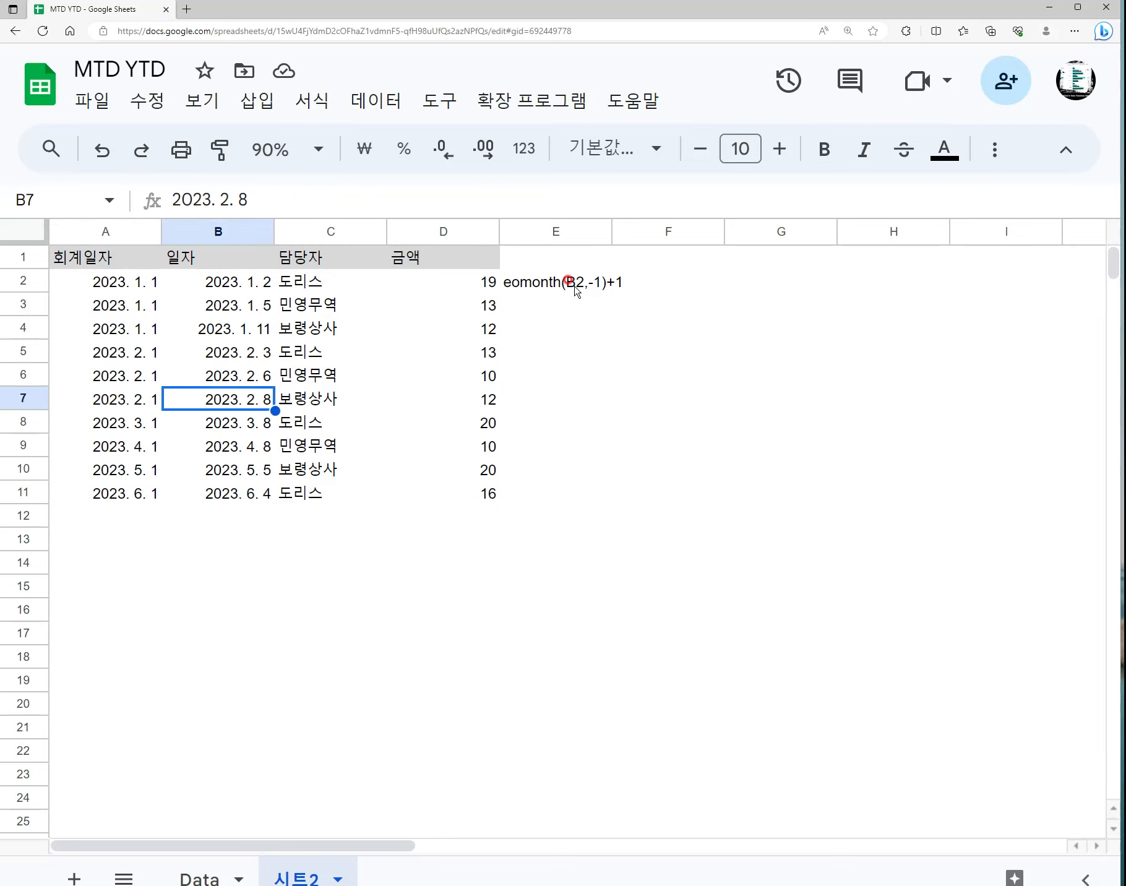
key(Left)
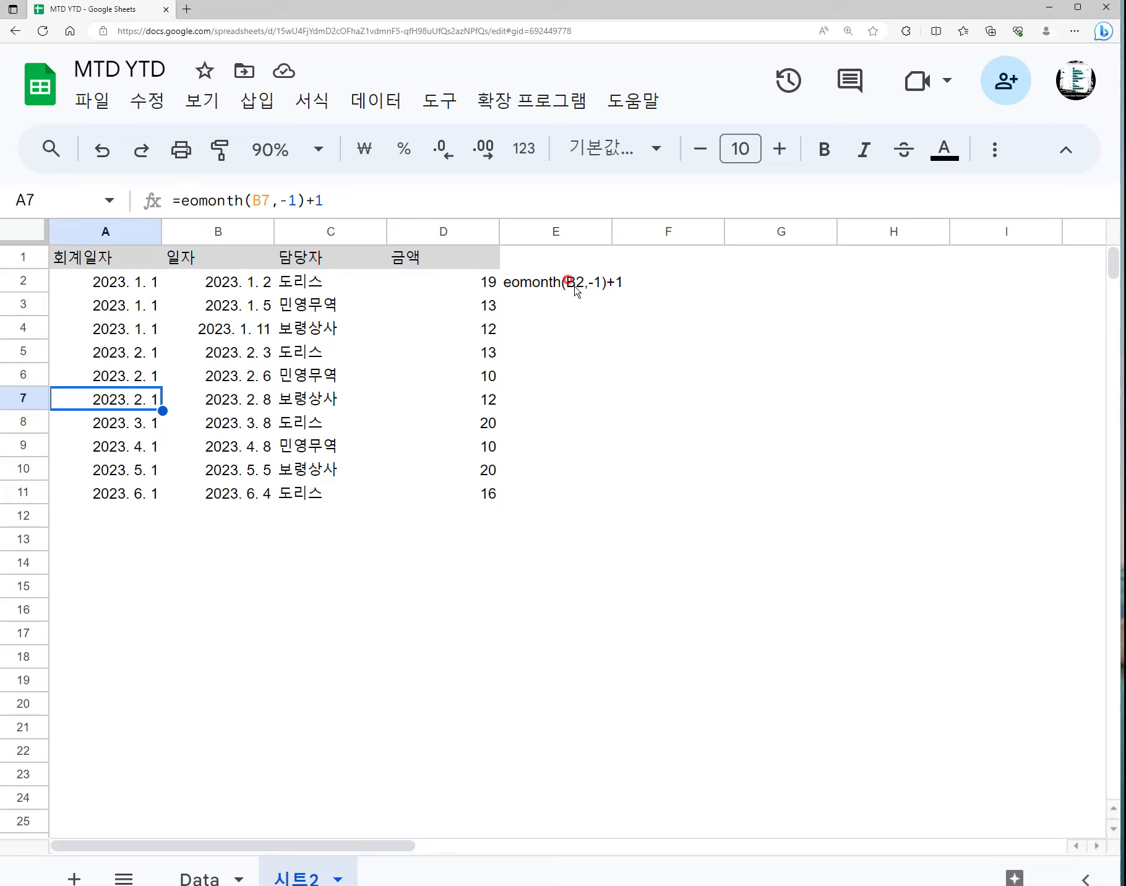
key(Right)
key(Right)
key(Left)
key(Right)
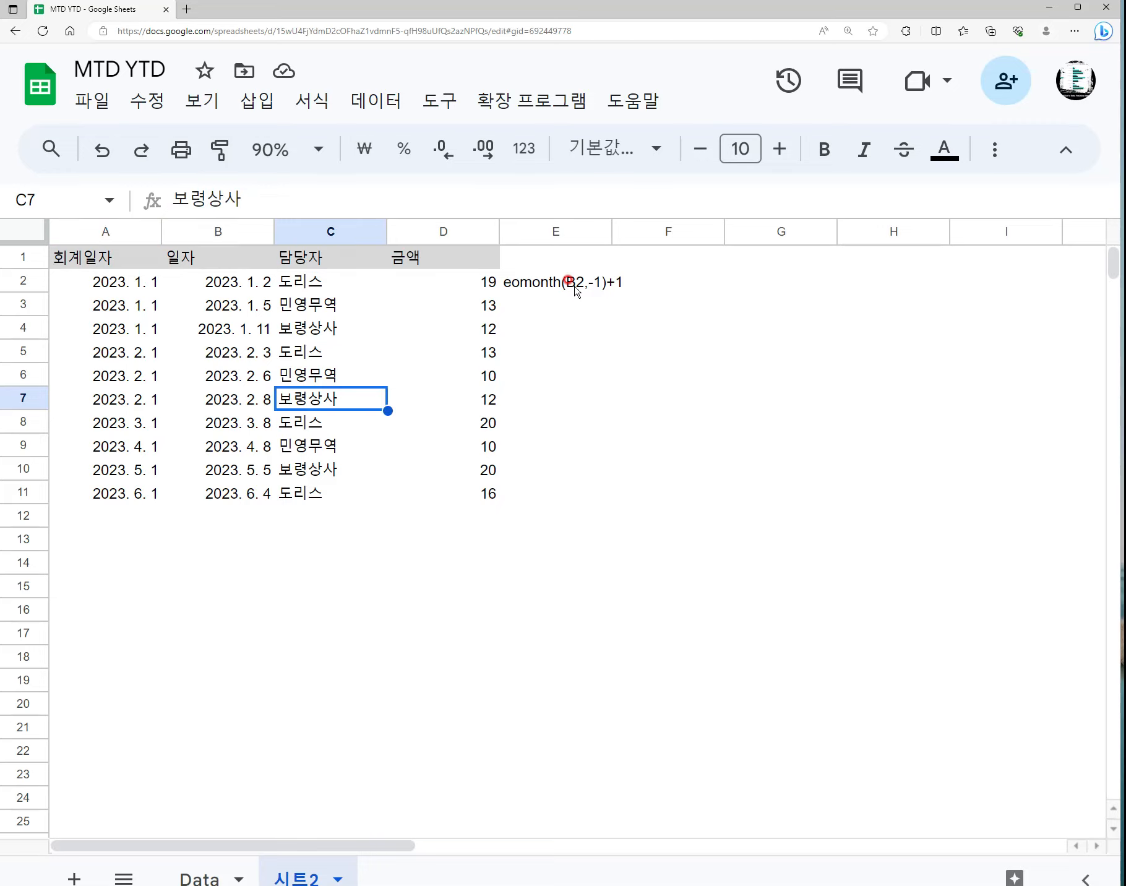
- Examine the 금액 values and their formulas in column D from row 2 to the end of the table
key(Up)
key(Up)
key(Up)
key(Up)
key(Up)
key(Right)
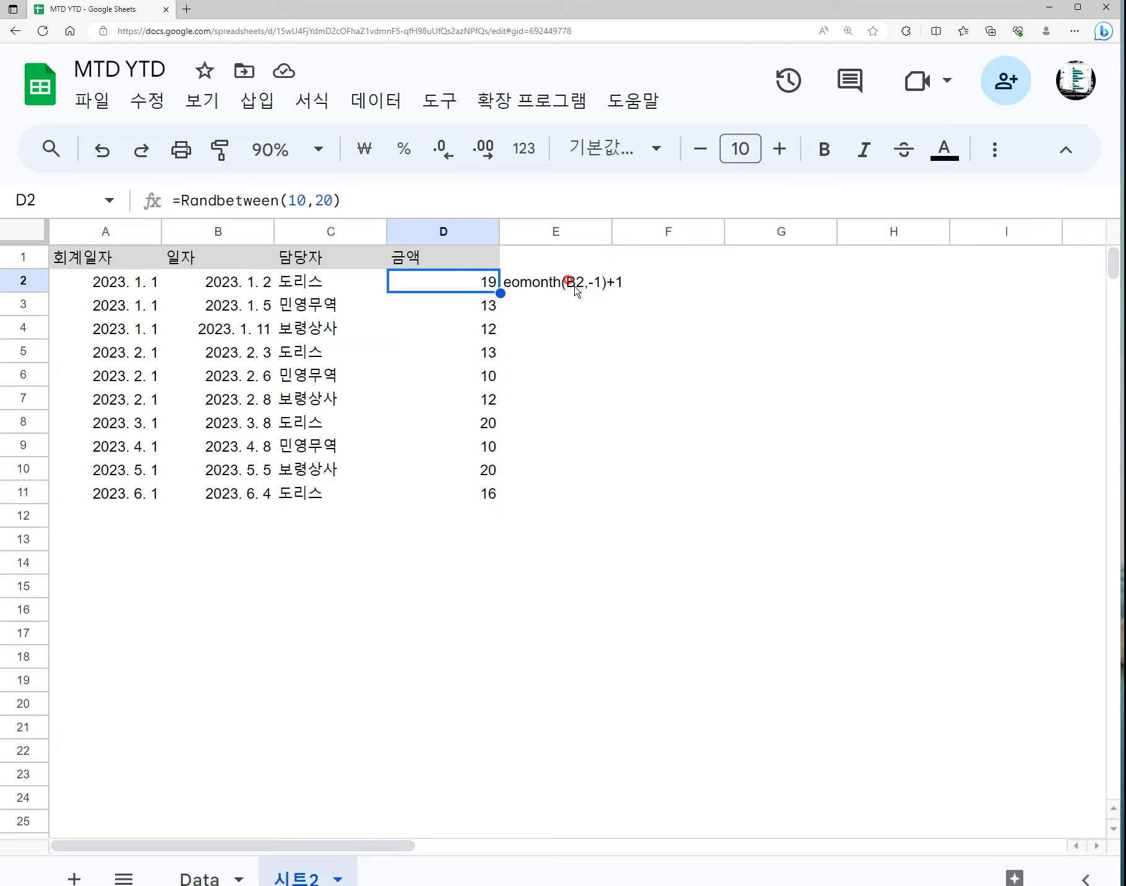
key(Down)
key(Down)
key(Down)
key(Down)
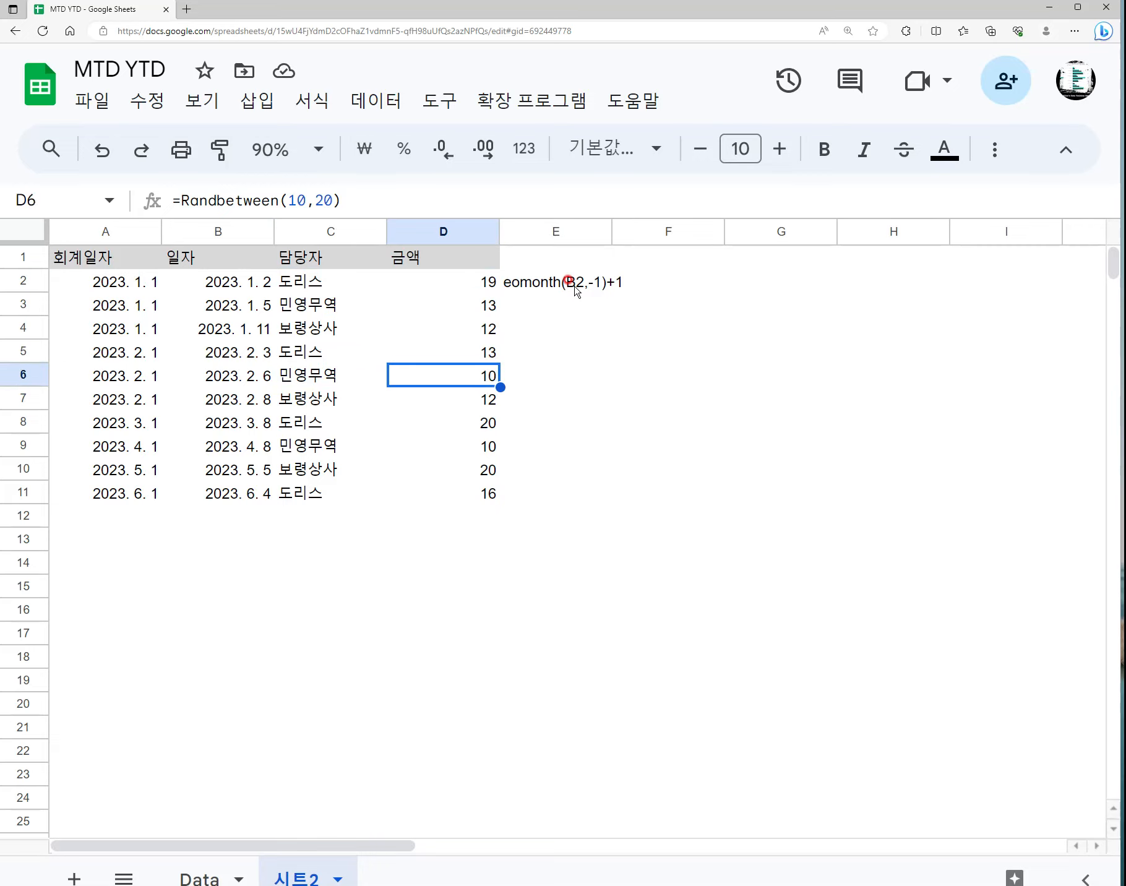
key(Down)
key(Down)
key(Down)
key(Down)
key(Down)
key(Down)
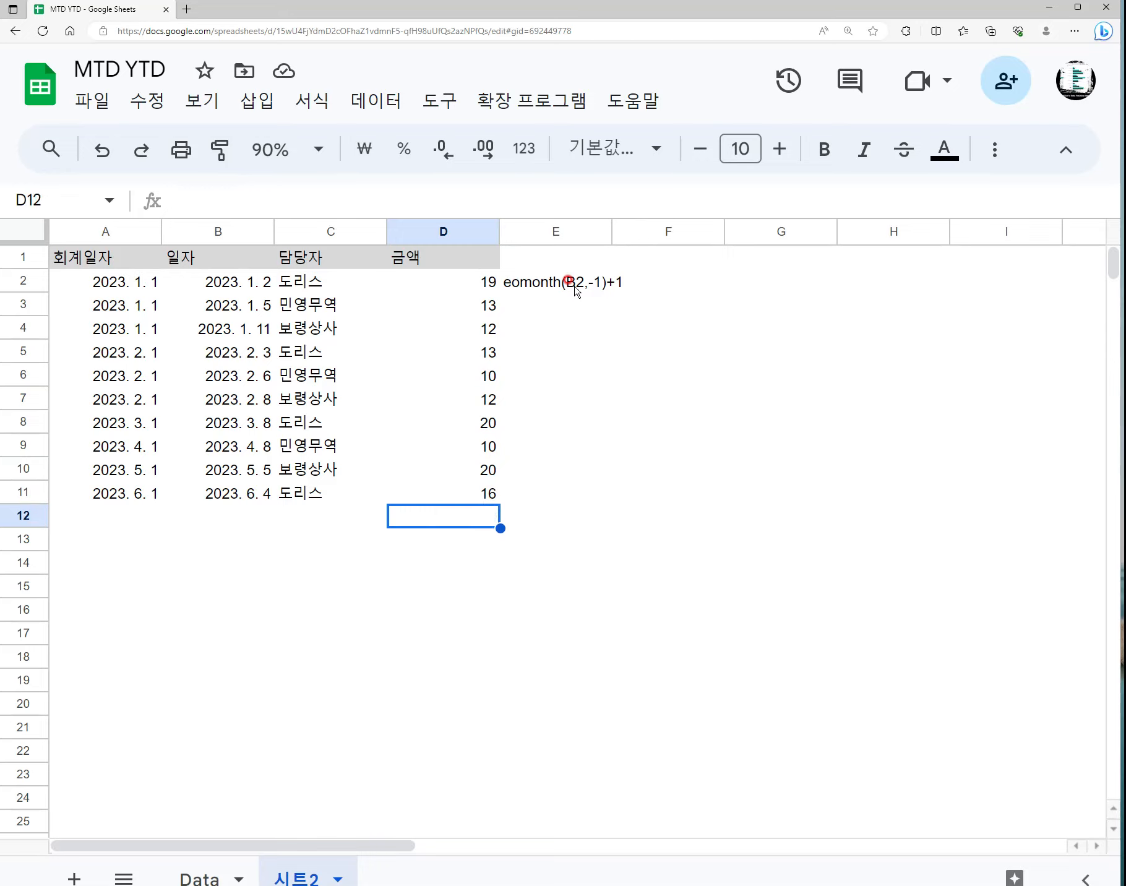
- Enter the date 2021. 1. 1 in B14, below the sales table
key(Left)
key(Left)
key(Down)
key(Left)
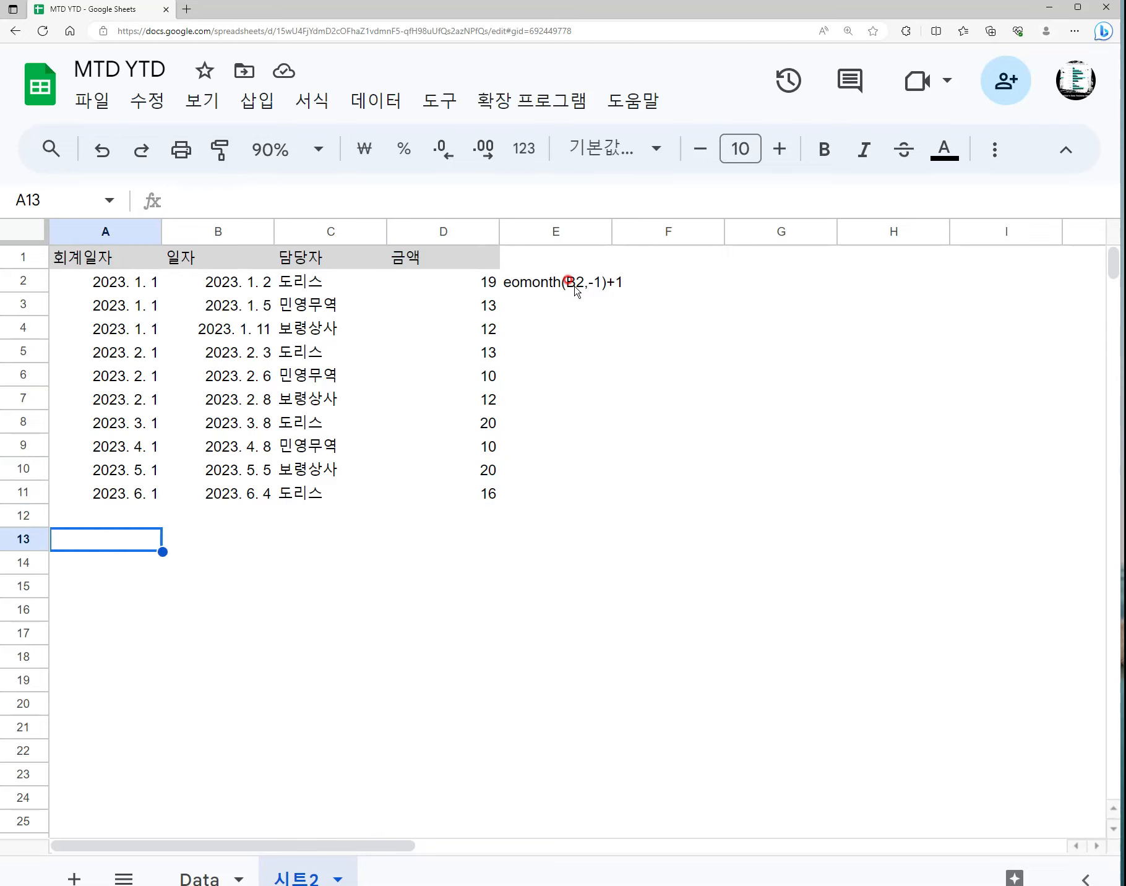
key(Down)
key(Right)
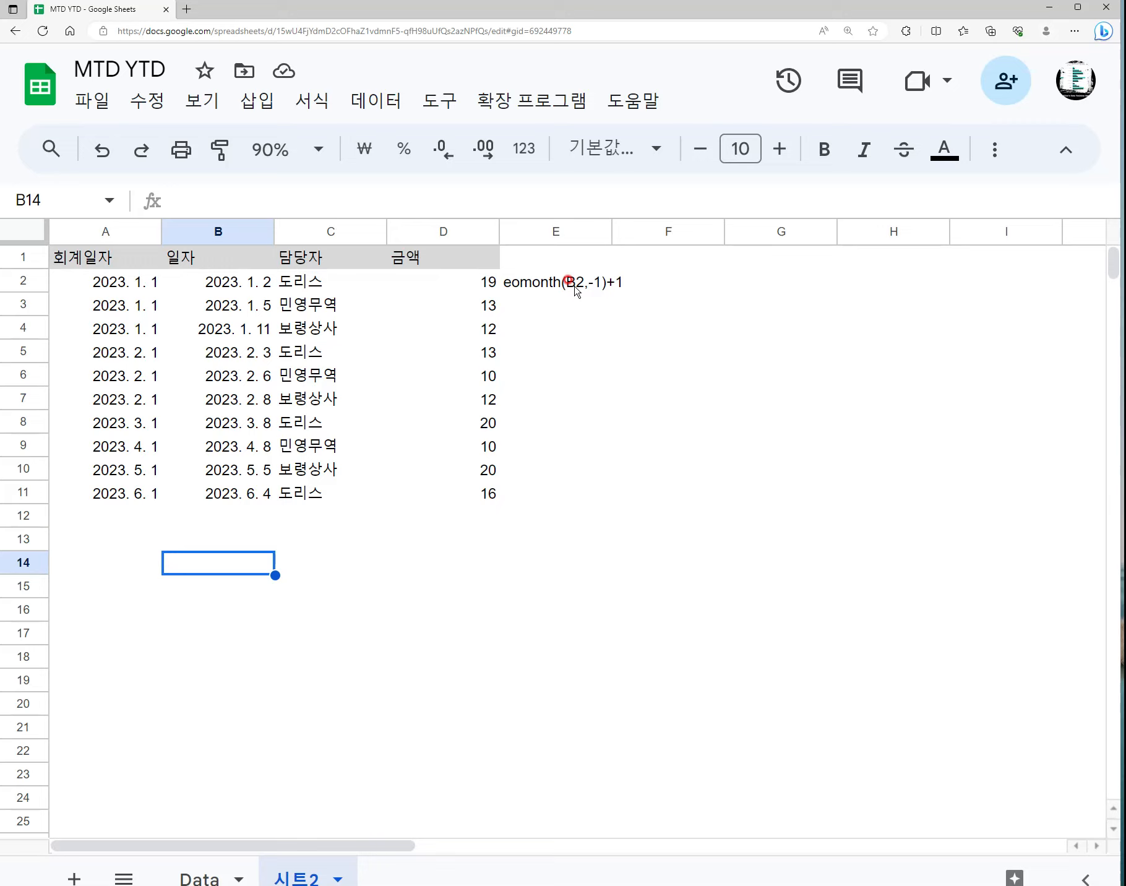
text(2021)
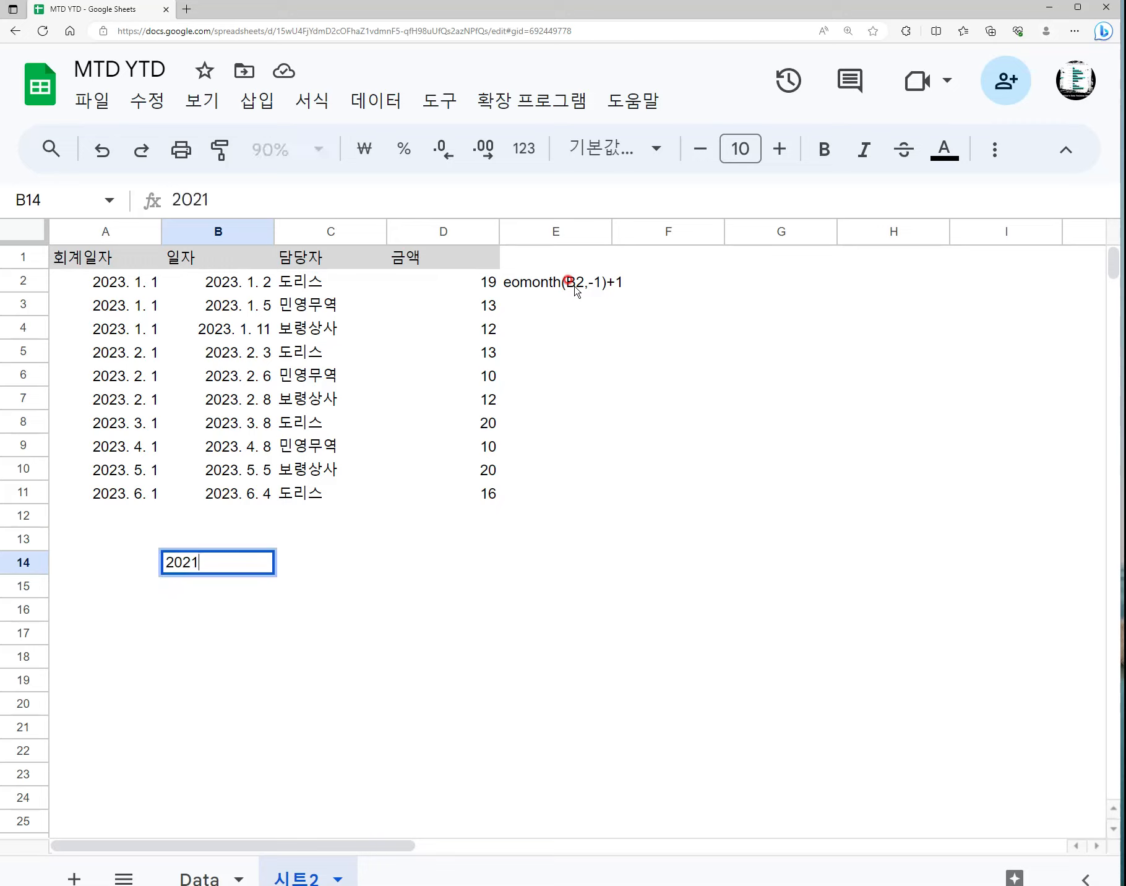
text(. 1. 1)
key(Return)
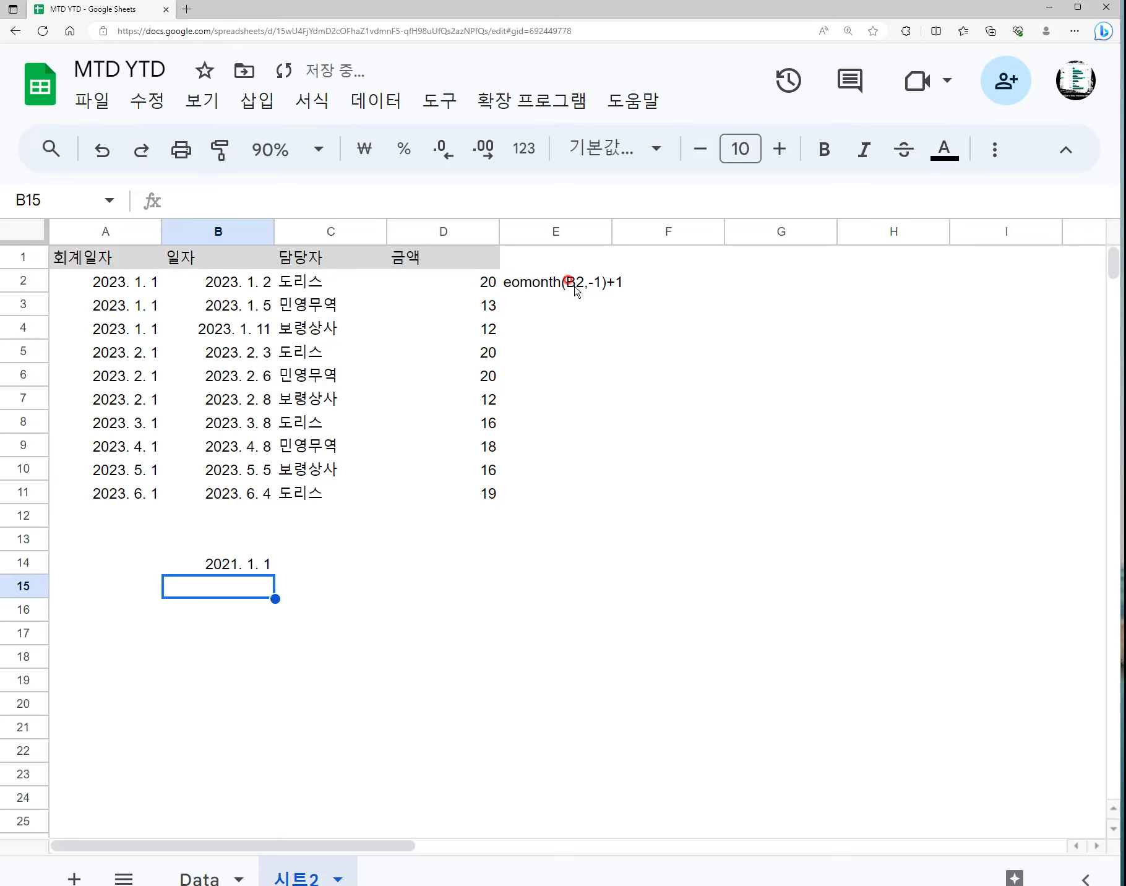
- Enter the date 2021. 2. 1 in C14 and select both dates in B14:C14
key(Right)
key(Up)
text(202)
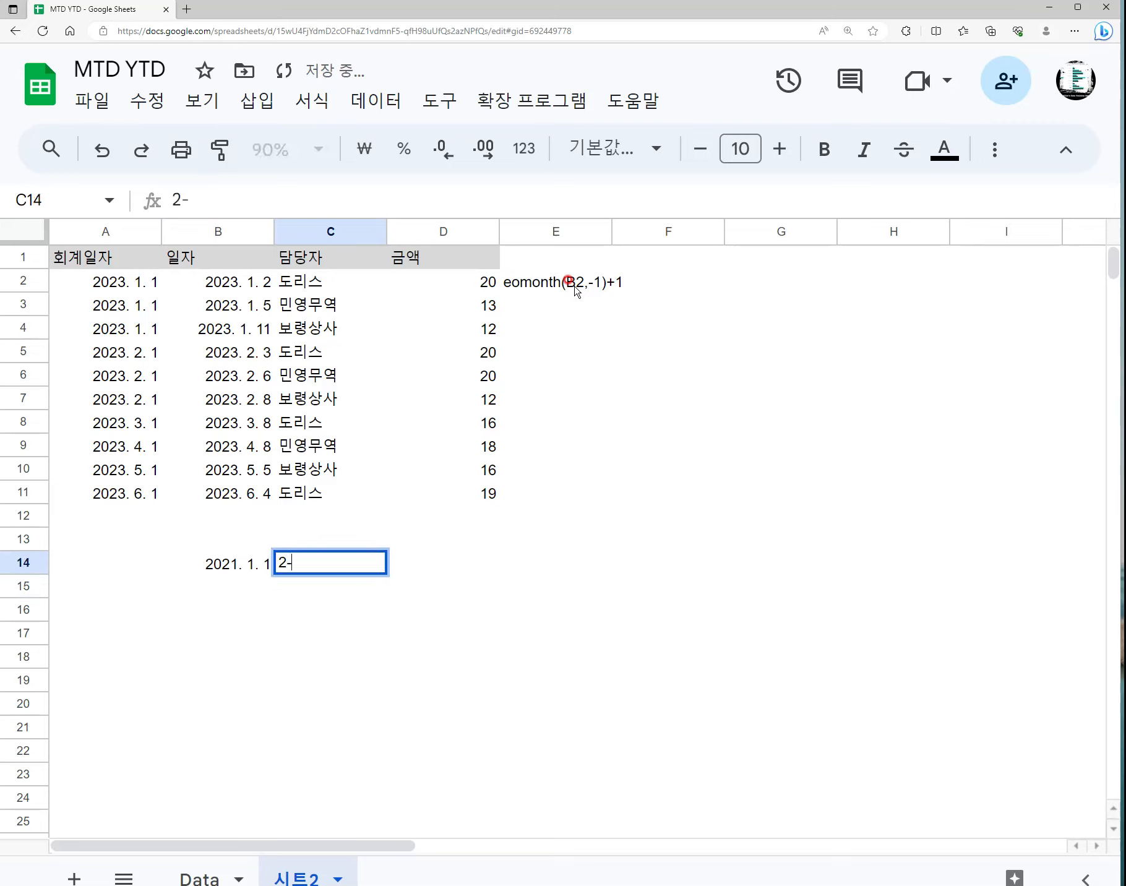
text(1. 2. 1)
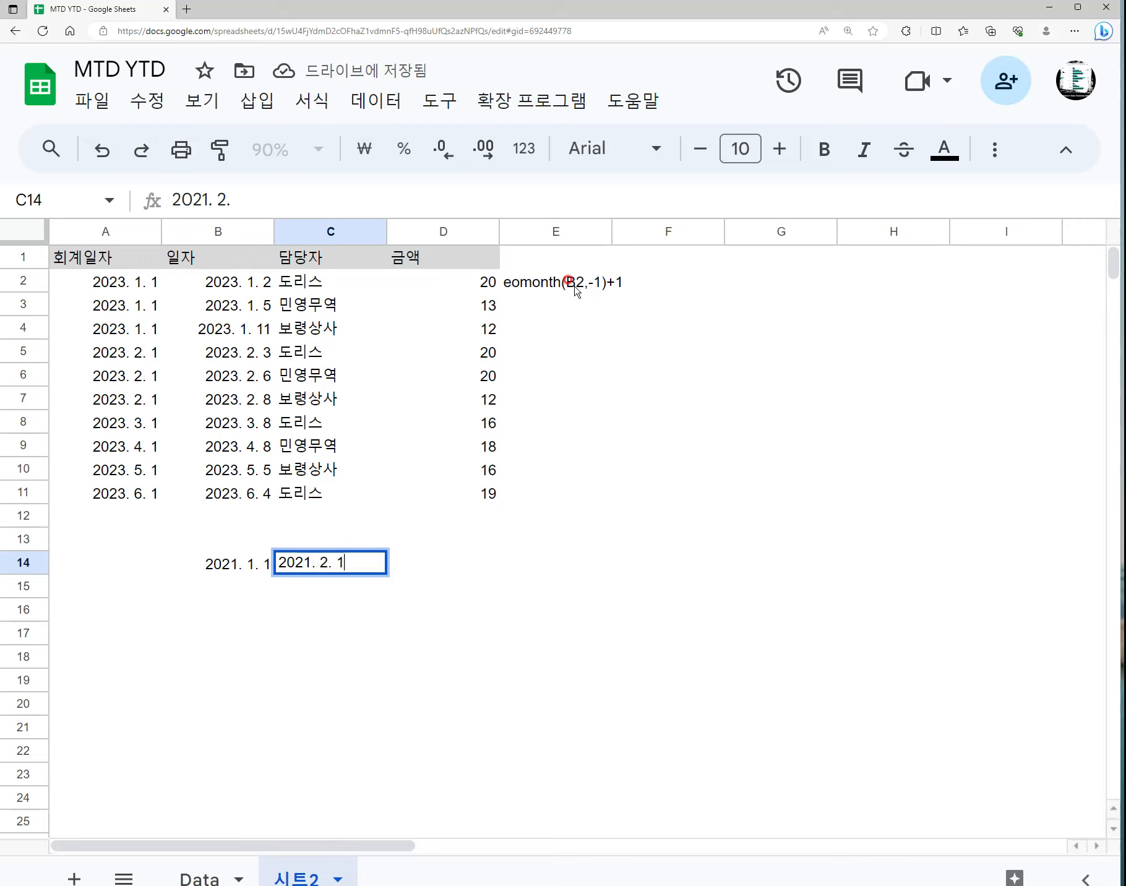
key(Return)
key(Up)
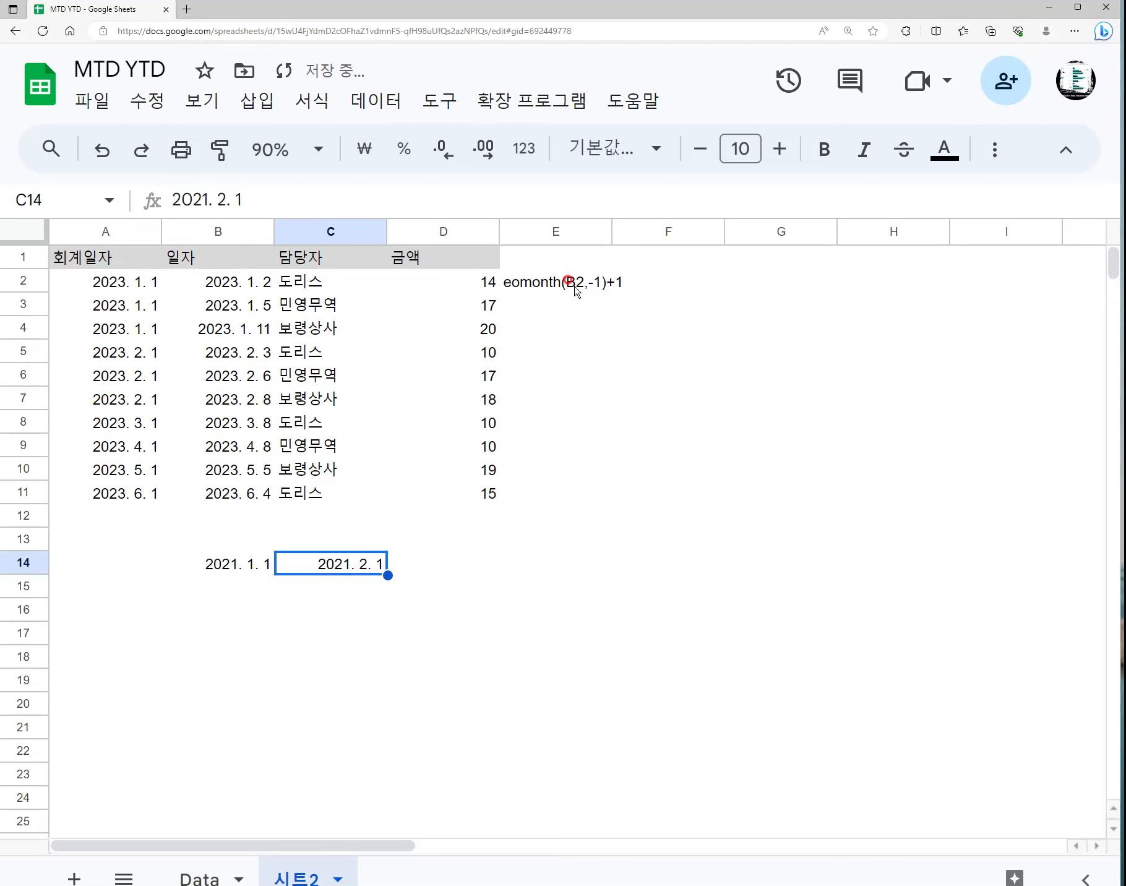
key(shift+Left)
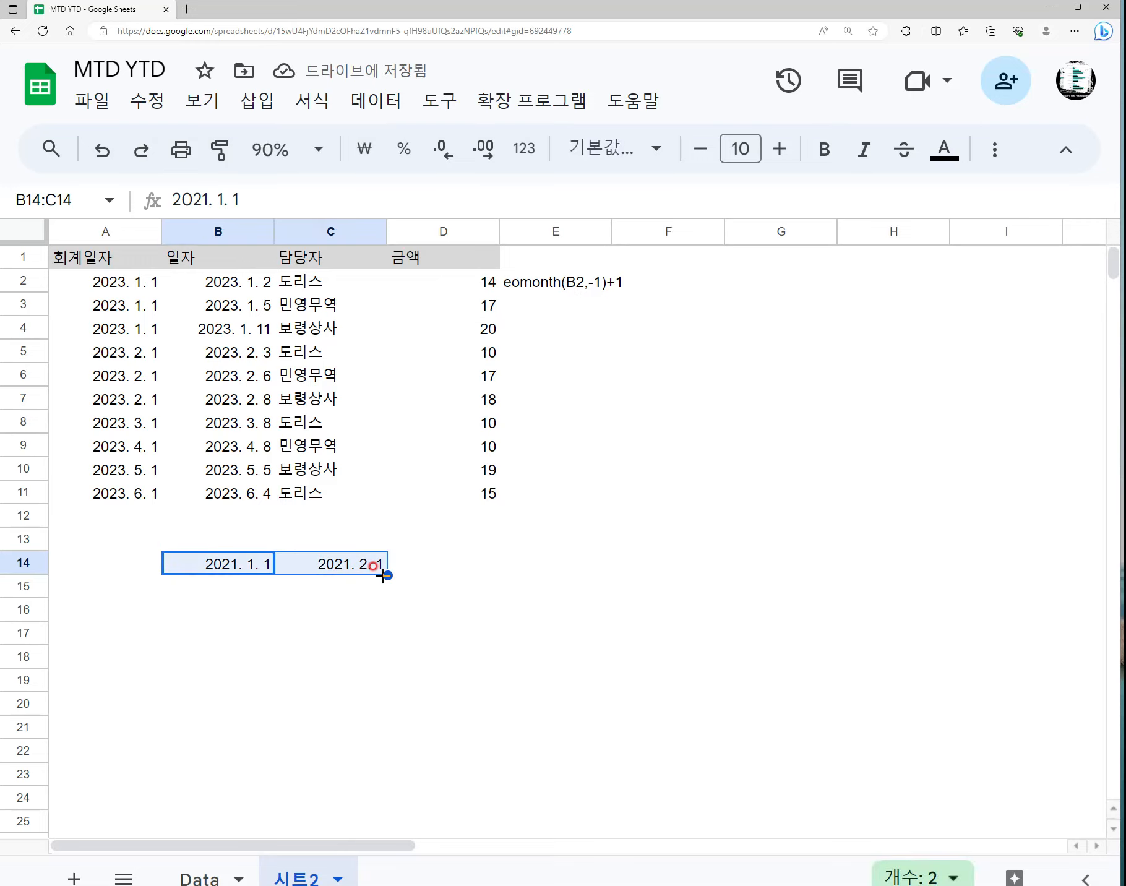
- Extend the monthly dates from B14:C14 across row 14 through 2021. 6. 1 in G14, clearing the surplus date in H14
drag(388, 575, 906, 585)
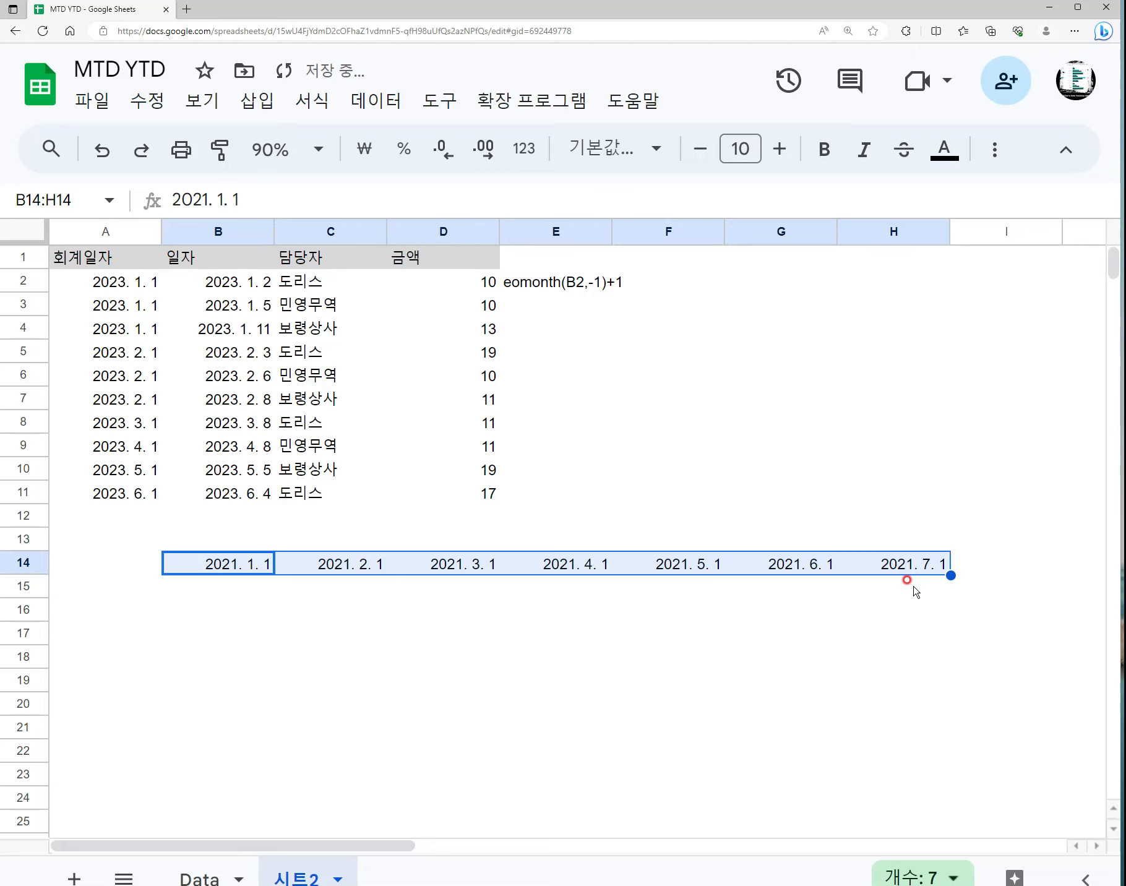
click(901, 573)
key(Delete)
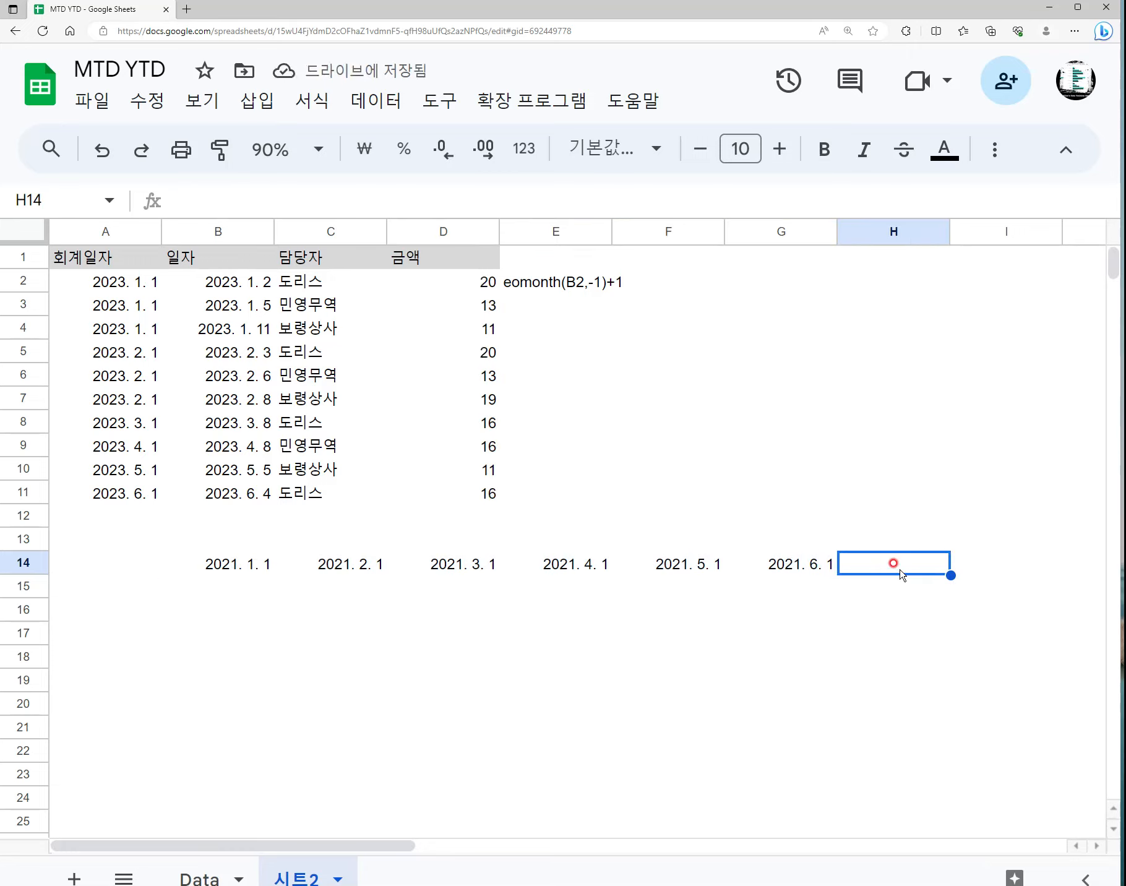
- Enter the headings MTD in H14 and YTD in I14, after the monthly dates
text(FY)
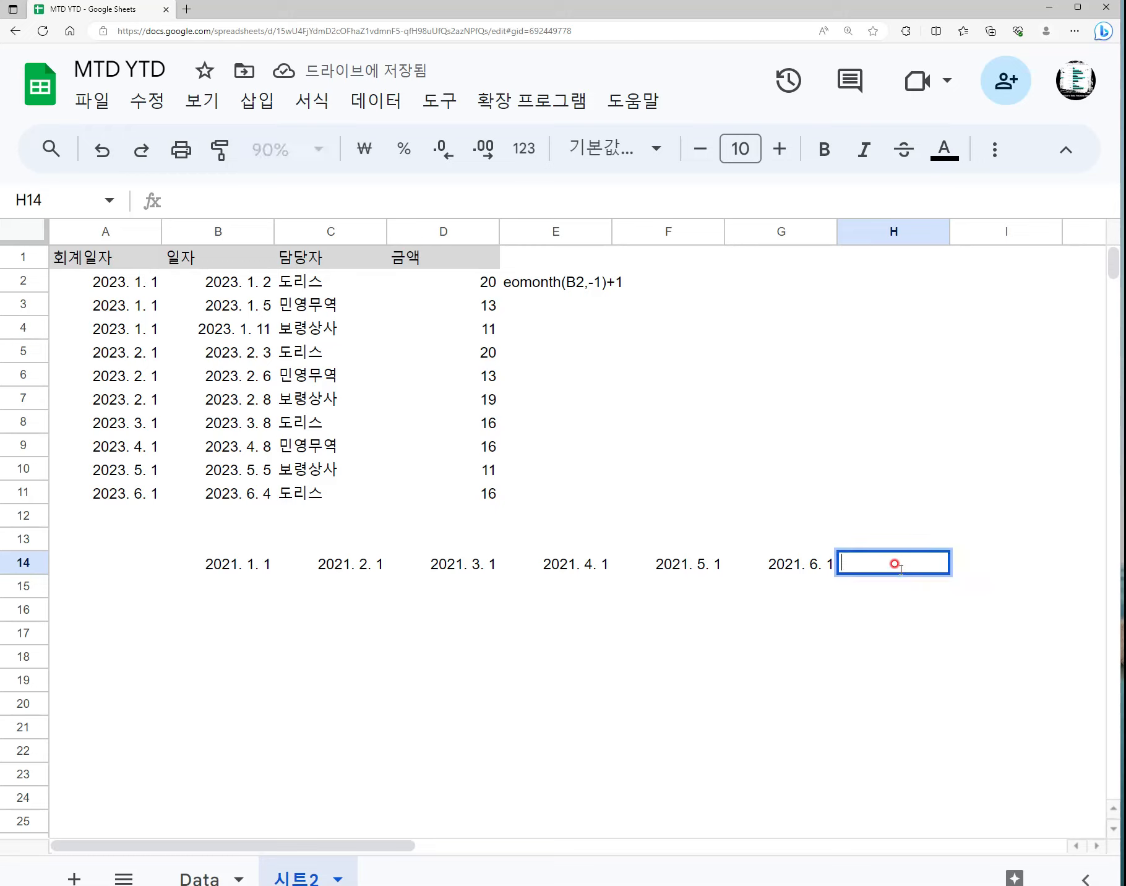
key(BackSpace)
key(BackSpace)
text(M)
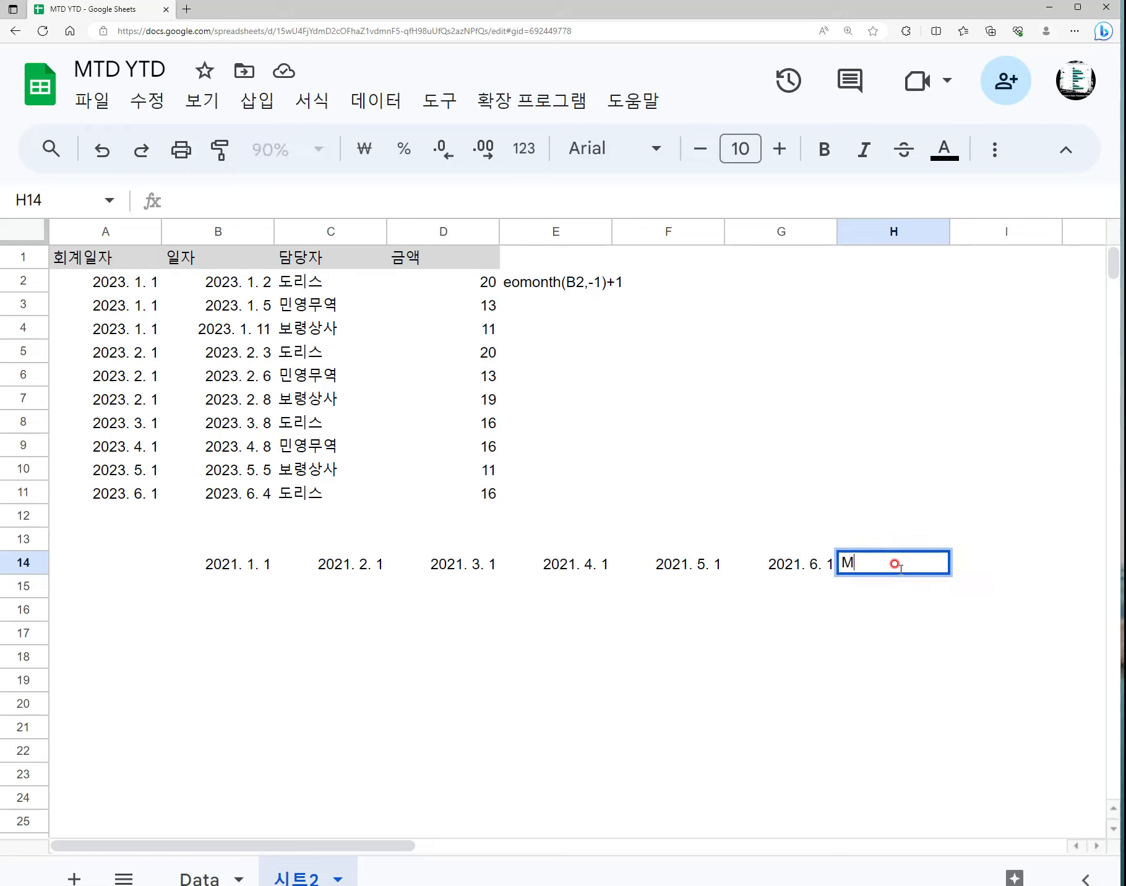
text(TD)
key(Return)
key(Up)
key(Right)
text(YTD)
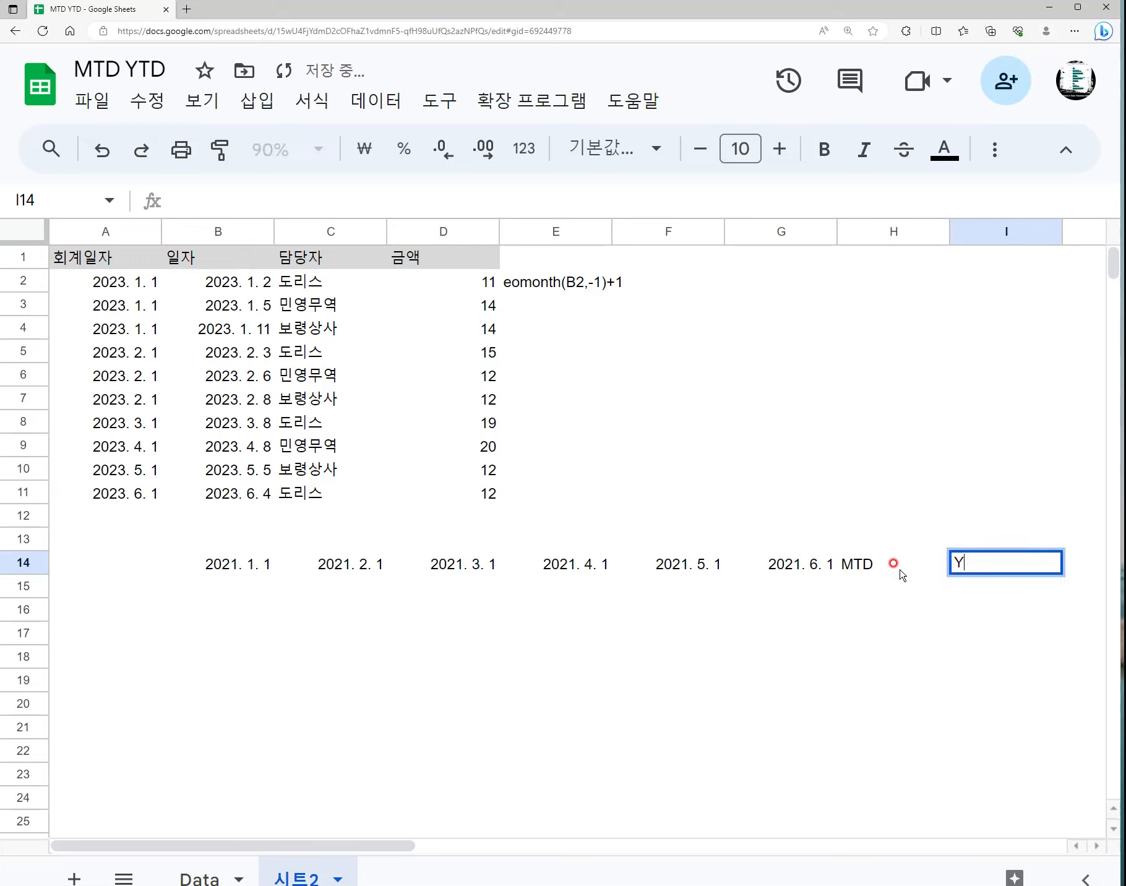
key(Return)
- List the distinct 담당자 entries from A15 downward with the formula =unique(C2:C12)
key(Left)
key(Left)
key(Left)
key(Left)
key(Left)
key(Left)
key(Left)
key(Left)
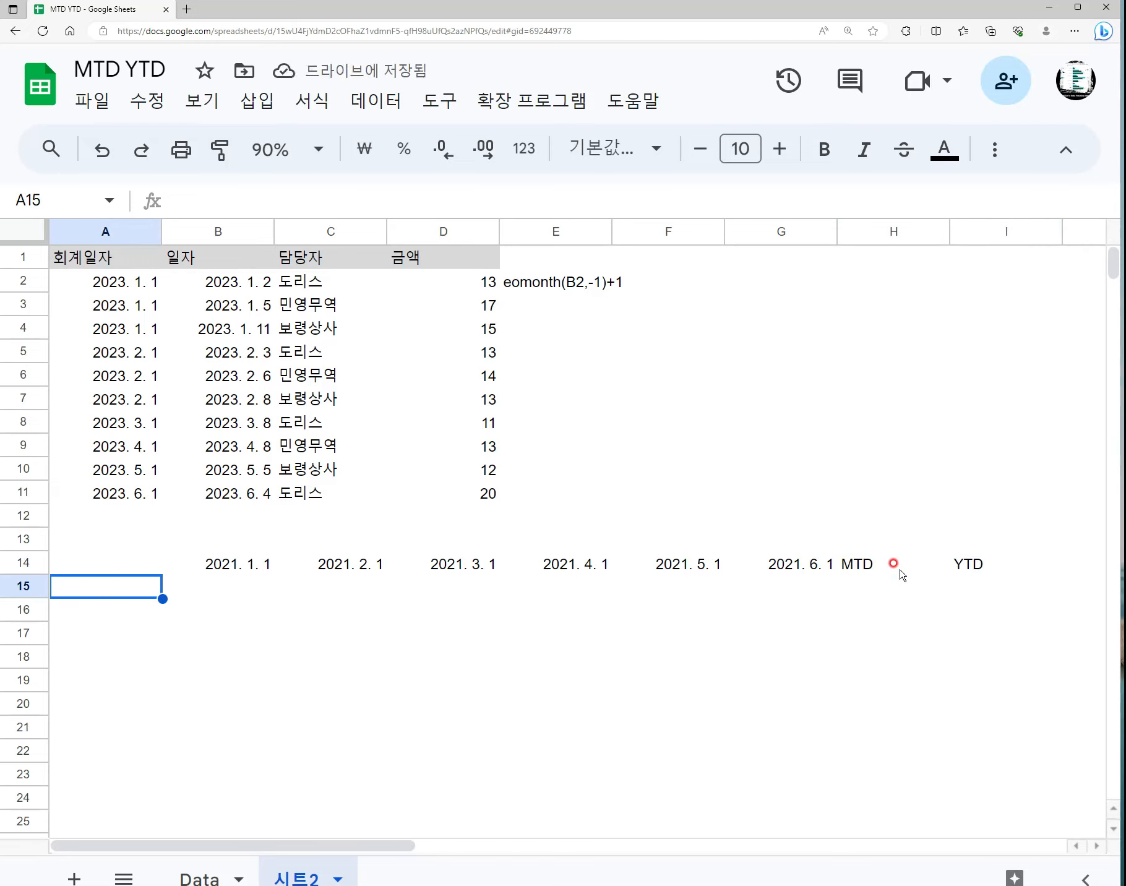
key(Down)
key(Down)
key(Up)
key(Up)
key(Up)
key(Down)
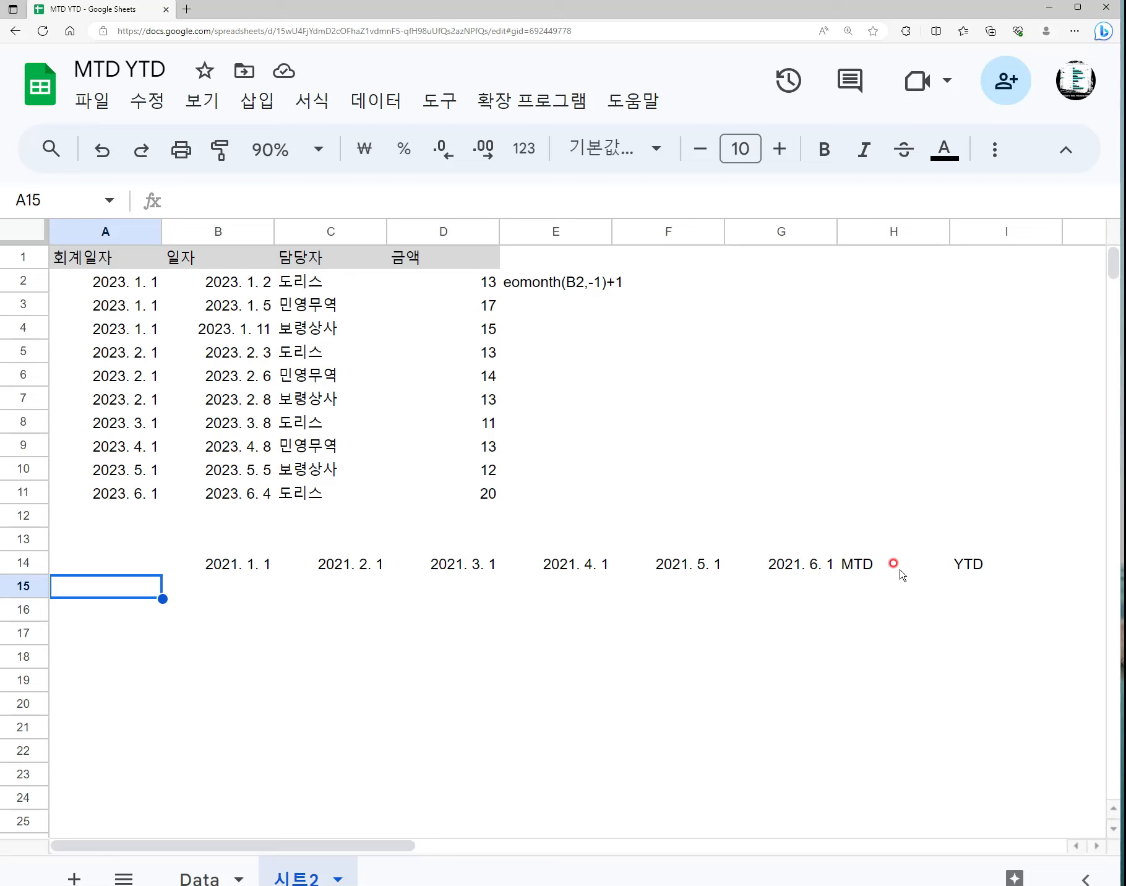
text(=un)
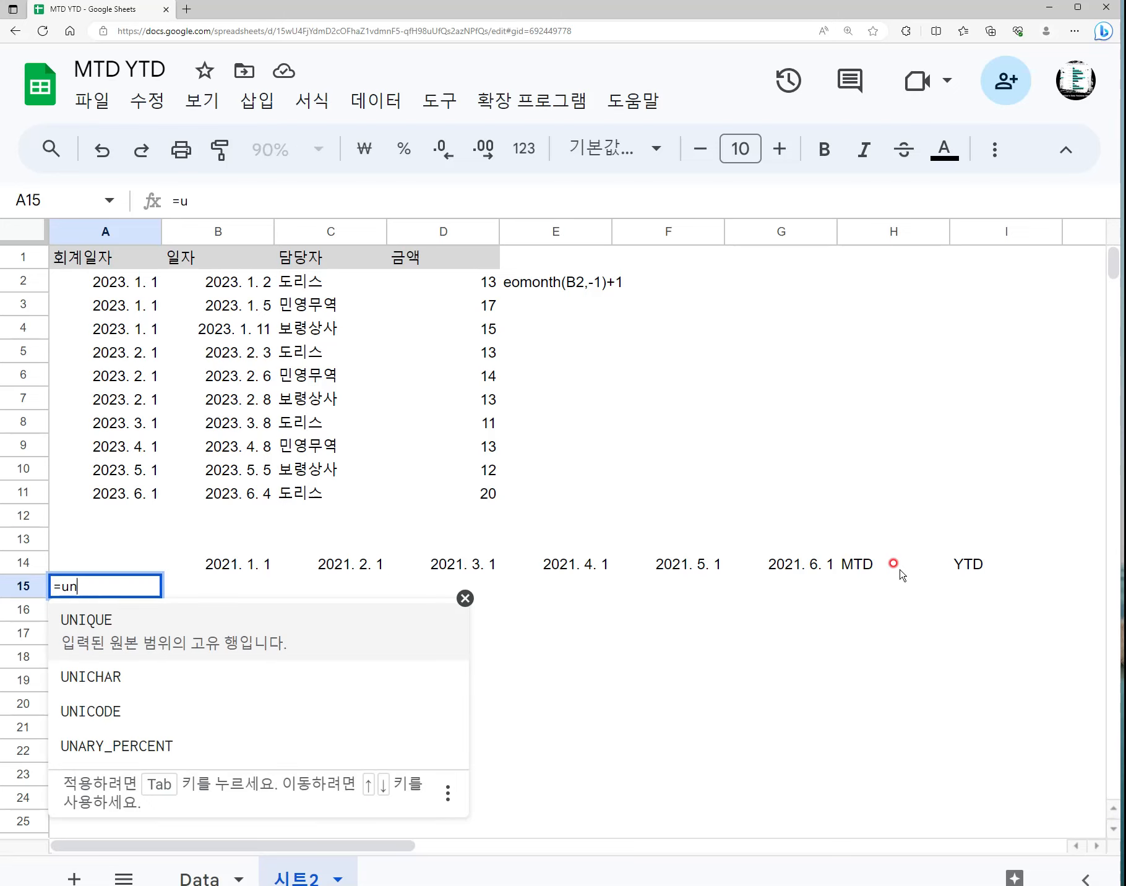
text(ique()
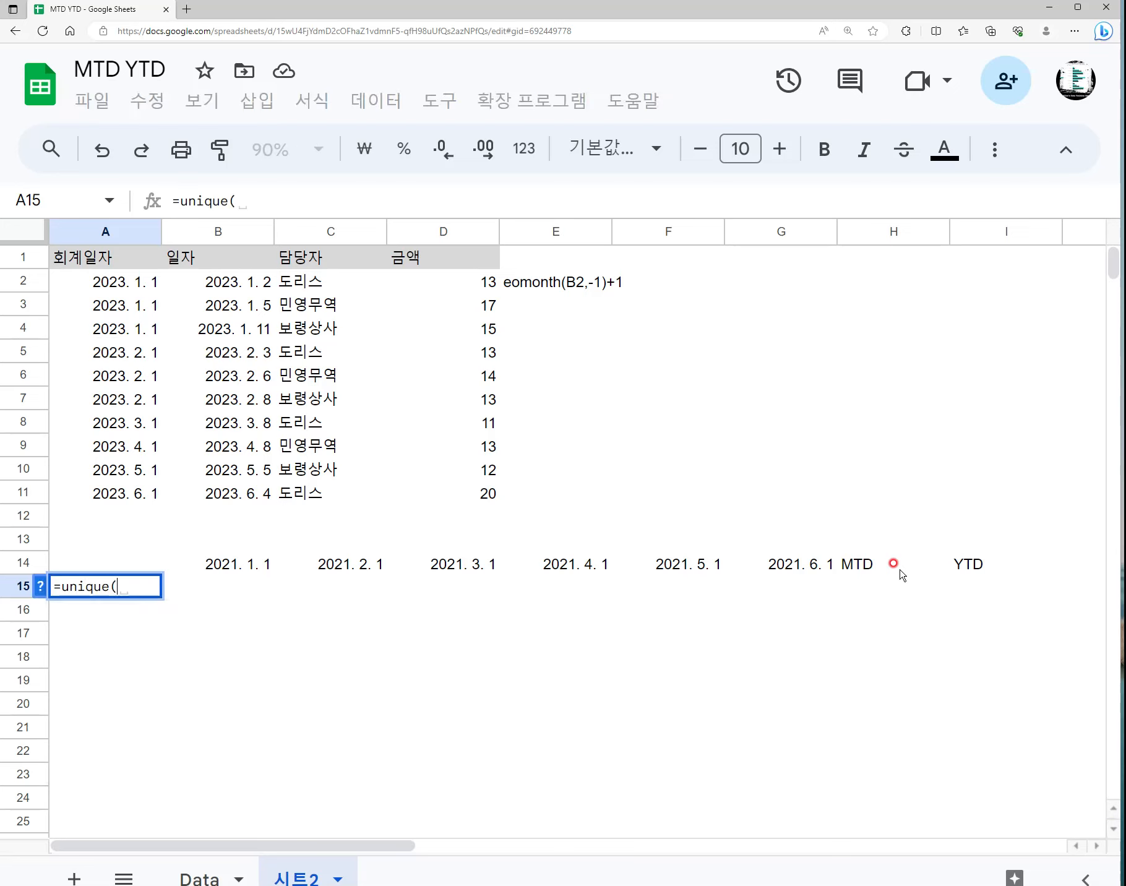
drag(331, 288, 315, 524)
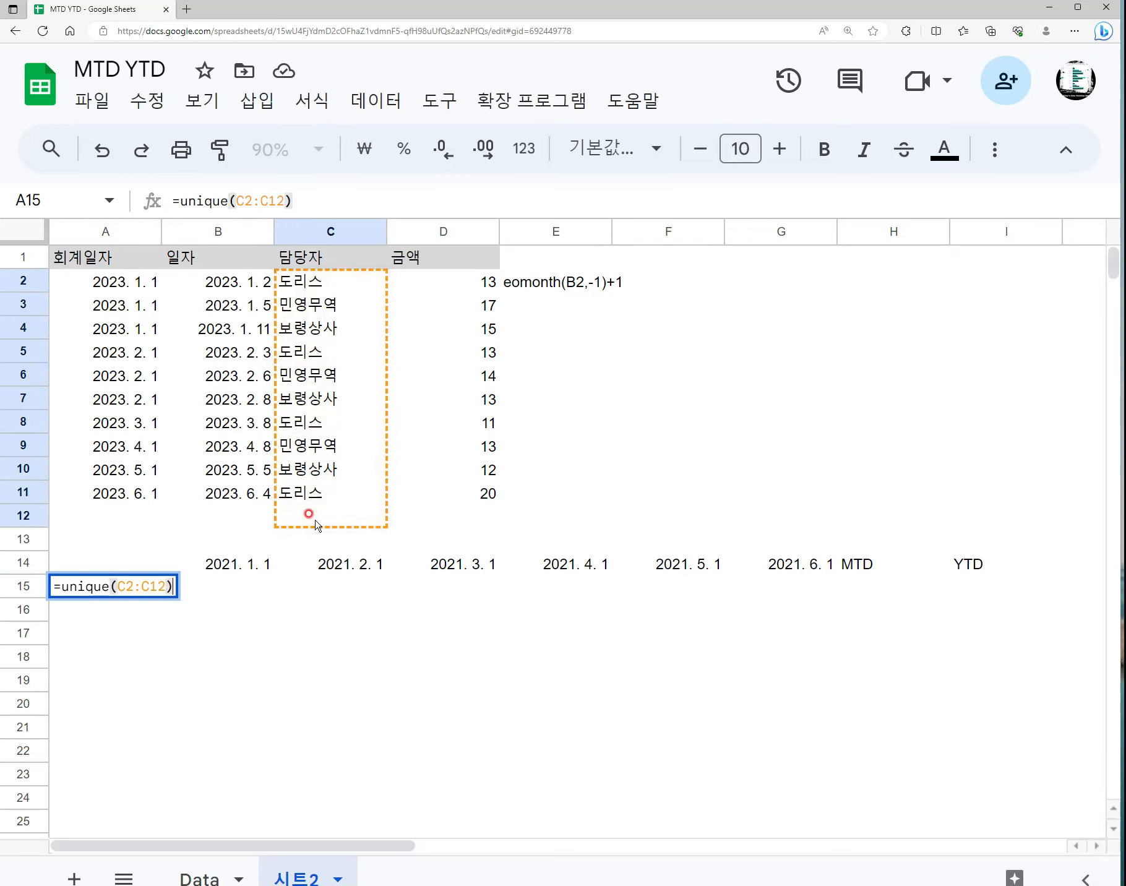
key(Return)
key(Down)
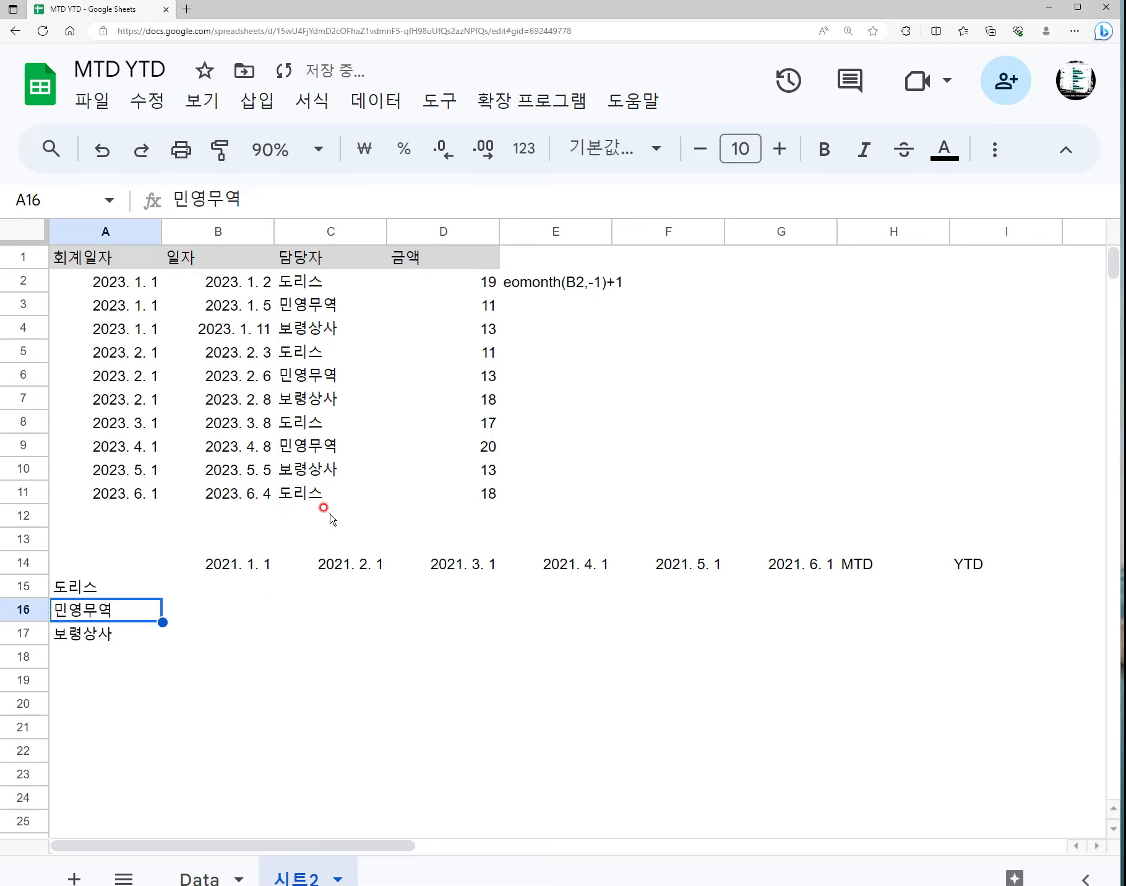
- Test the unique list by entering an extra 담당자 name in C12, below the last table row
key(Up)
key(Up)
key(Up)
click(331, 516)
text(dk)
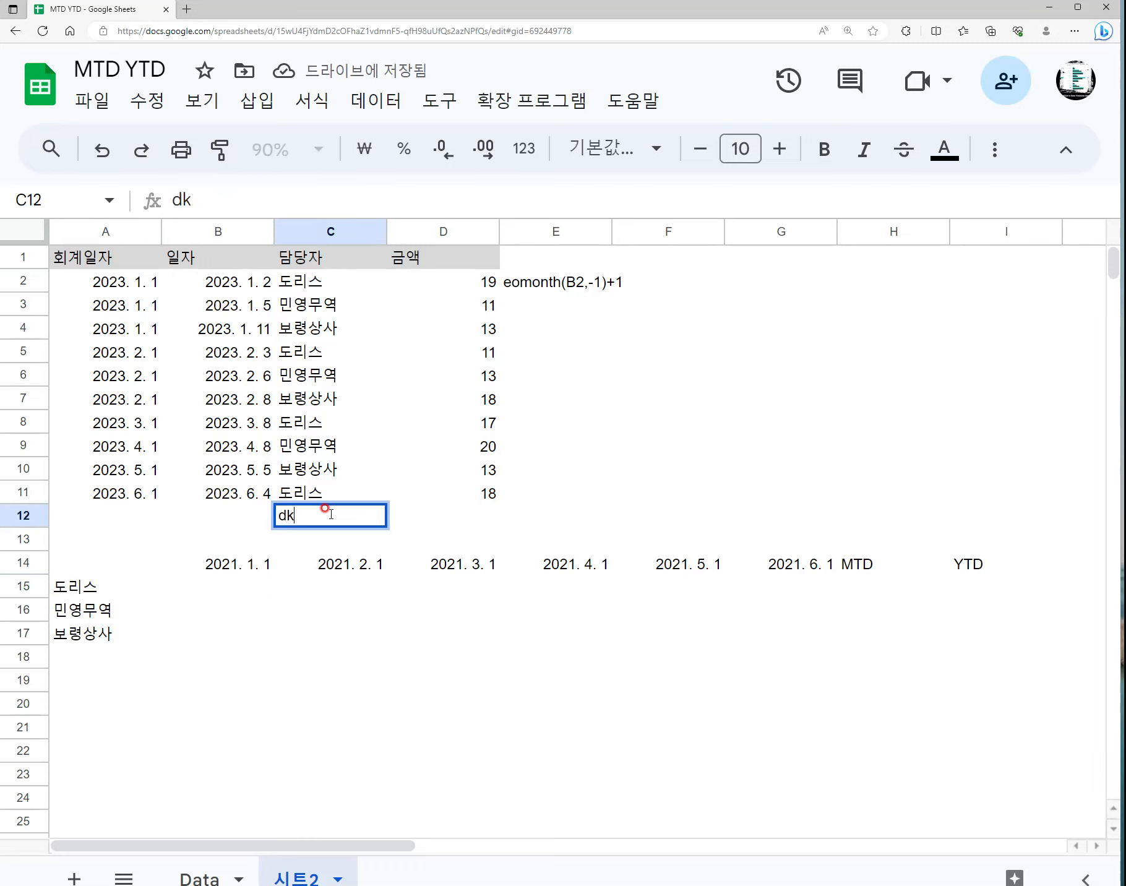
key(BackSpace)
key(BackSpace)
text(알상무)
key(Return)
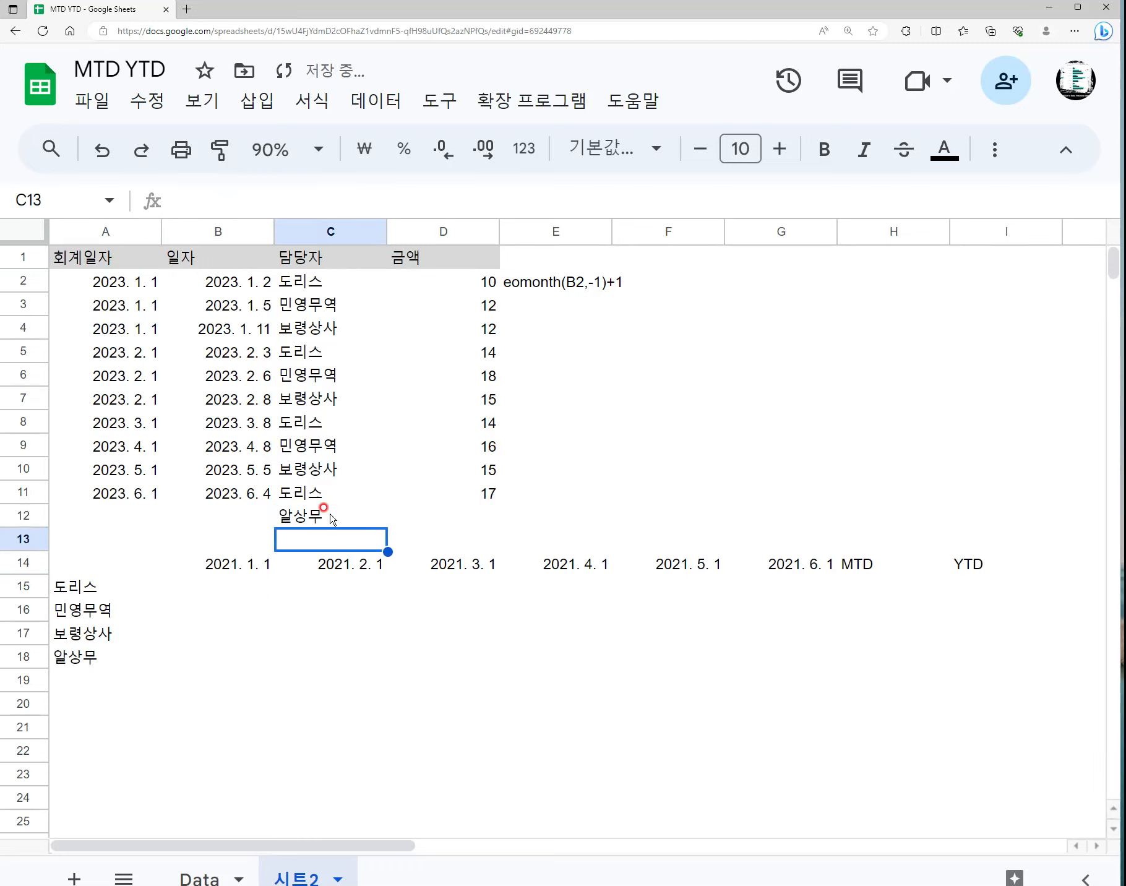
key(Left)
key(Left)
key(Down)
key(Down)
key(Down)
key(Down)
key(Down)
key(Right)
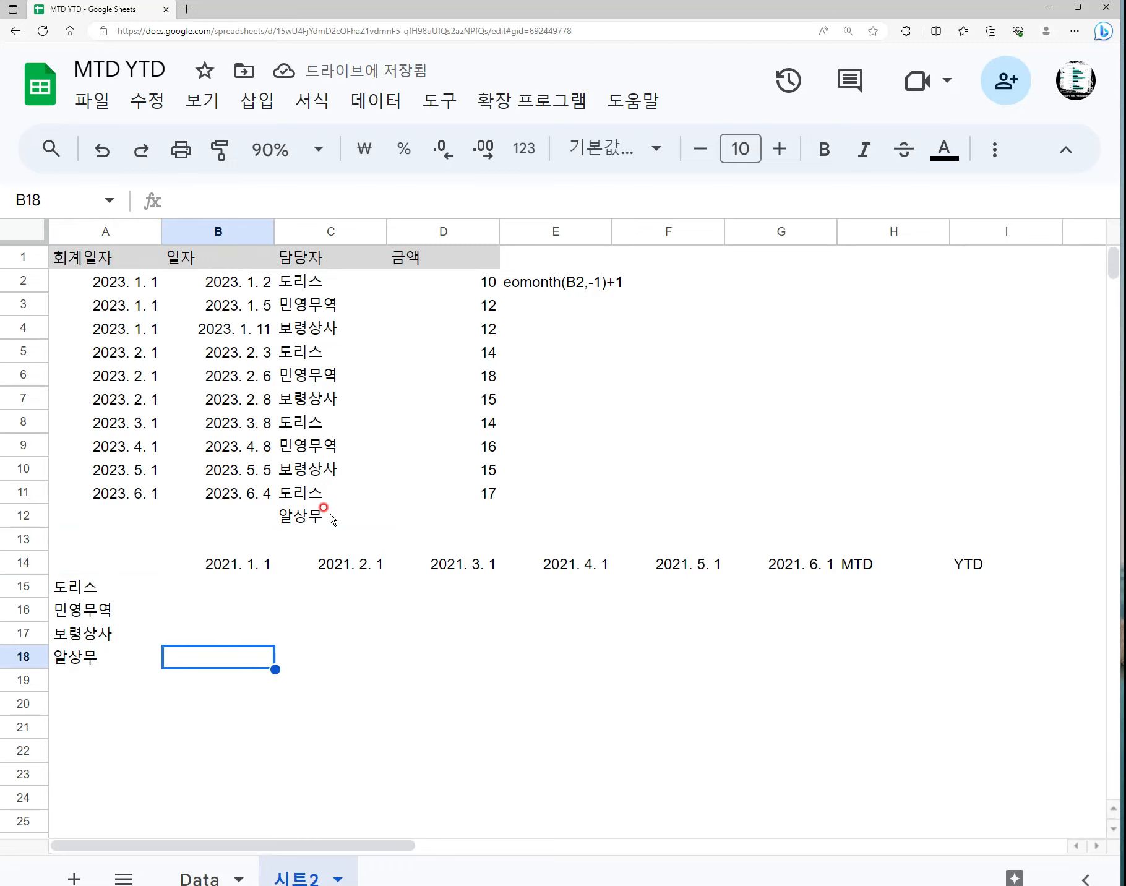
- Clear the test name from C12
key(Right)
key(Up)
key(Up)
key(Up)
key(Up)
key(Up)
key(Up)
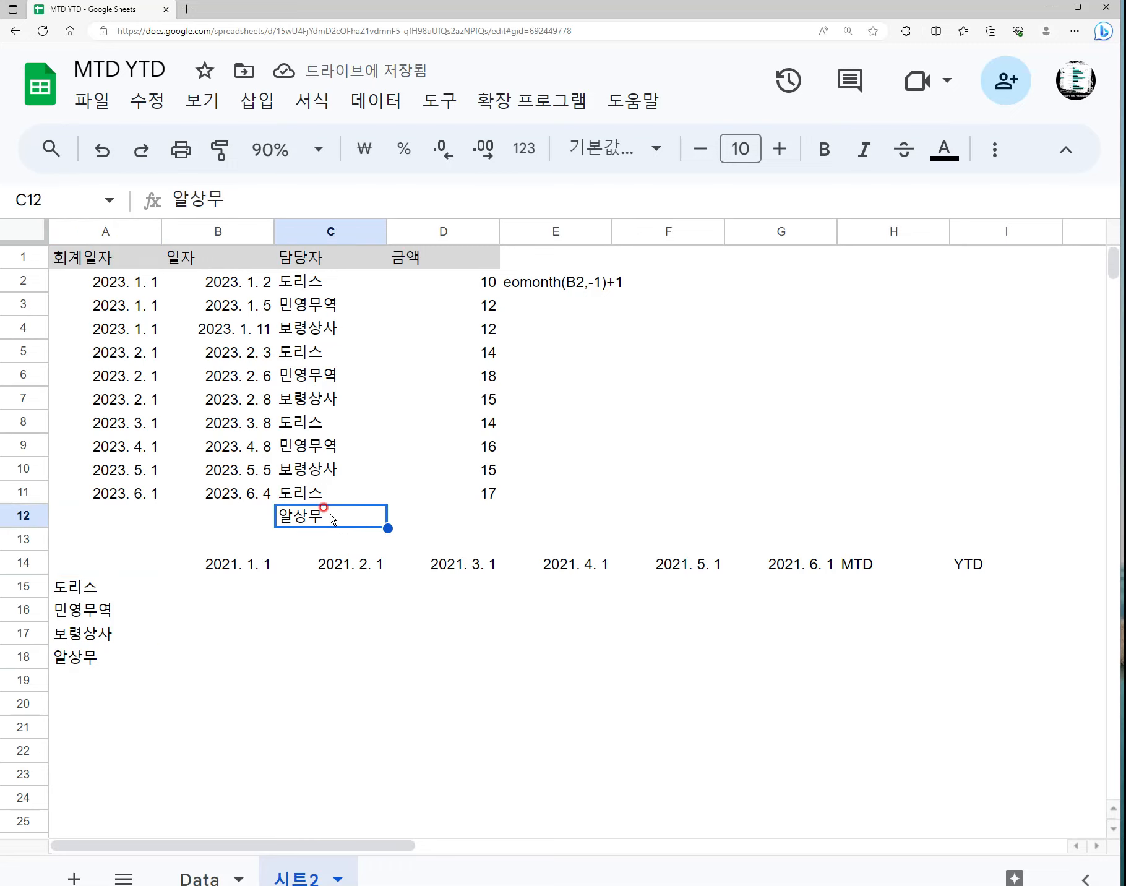
key(Delete)
- Enter the heading Sales in A14, above the unique list
key(Left)
key(Left)
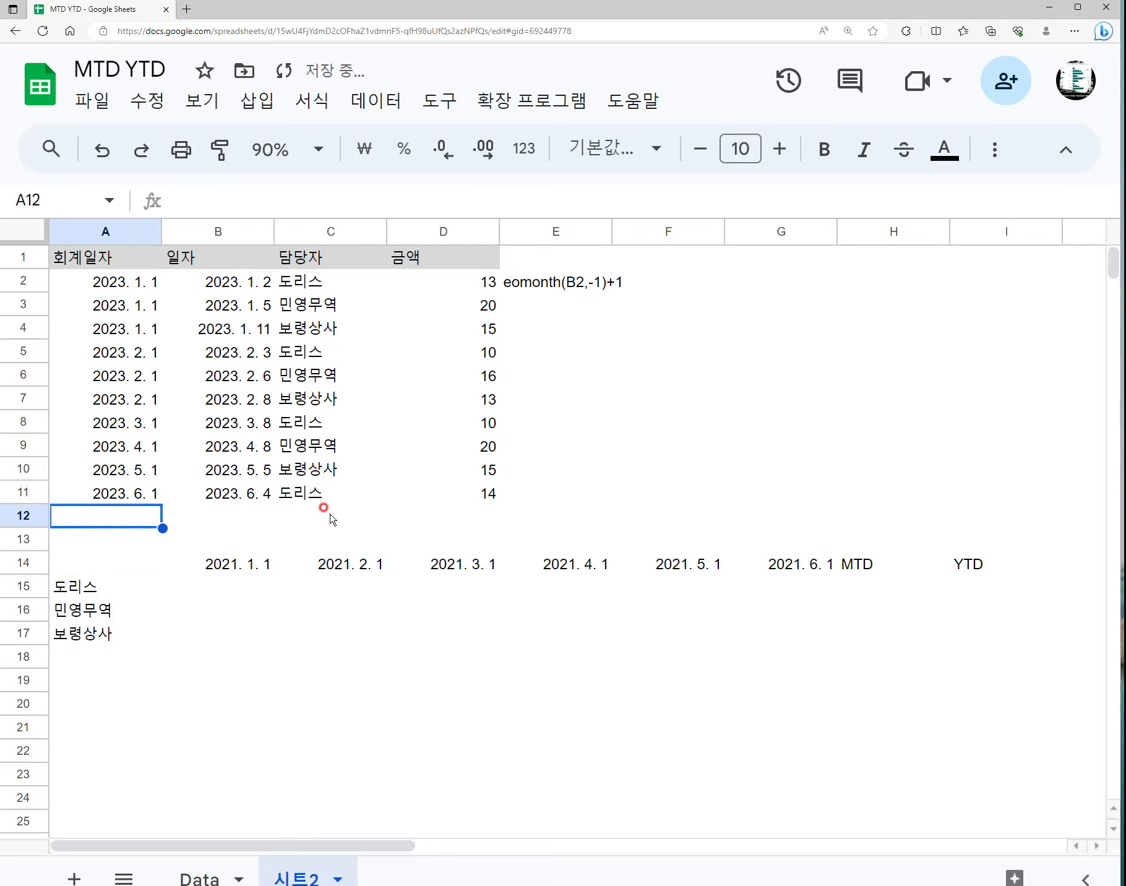
key(Down)
key(Down)
text(Sales)
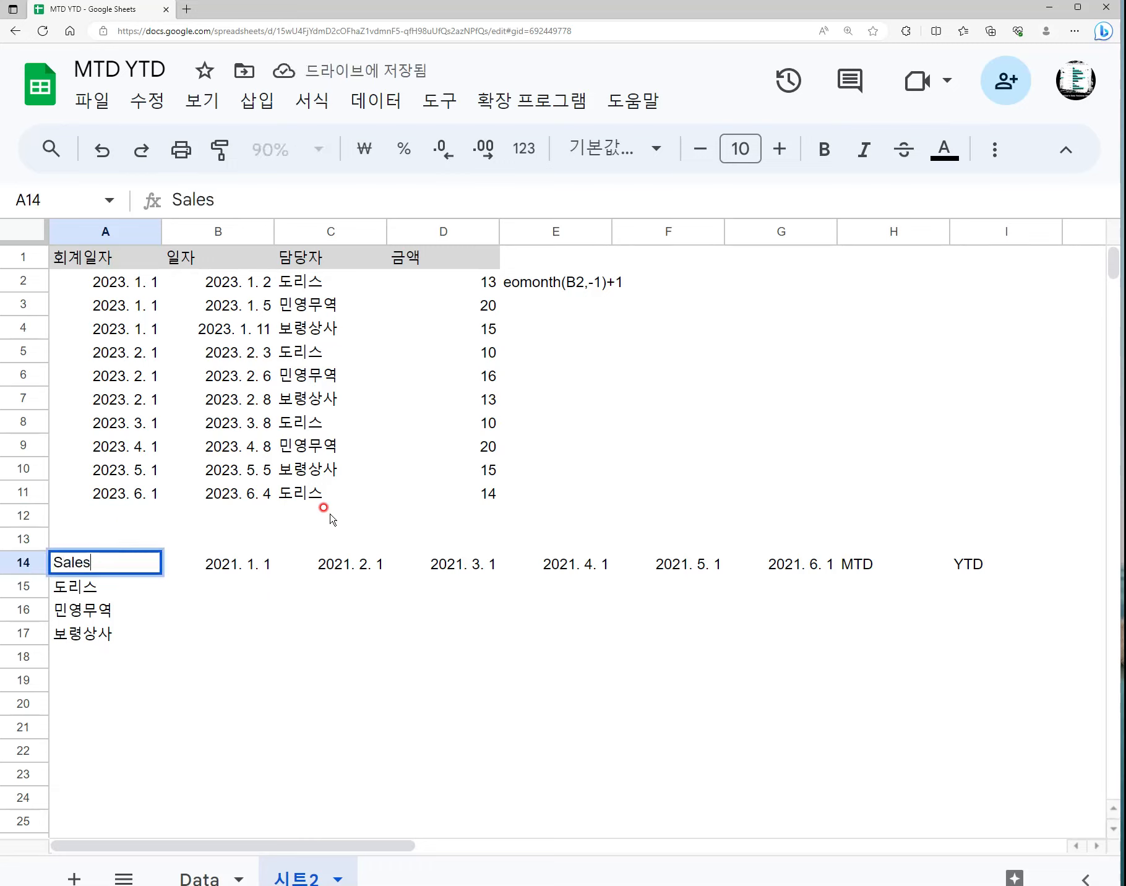
key(Return)
key(Right)
key(Left)
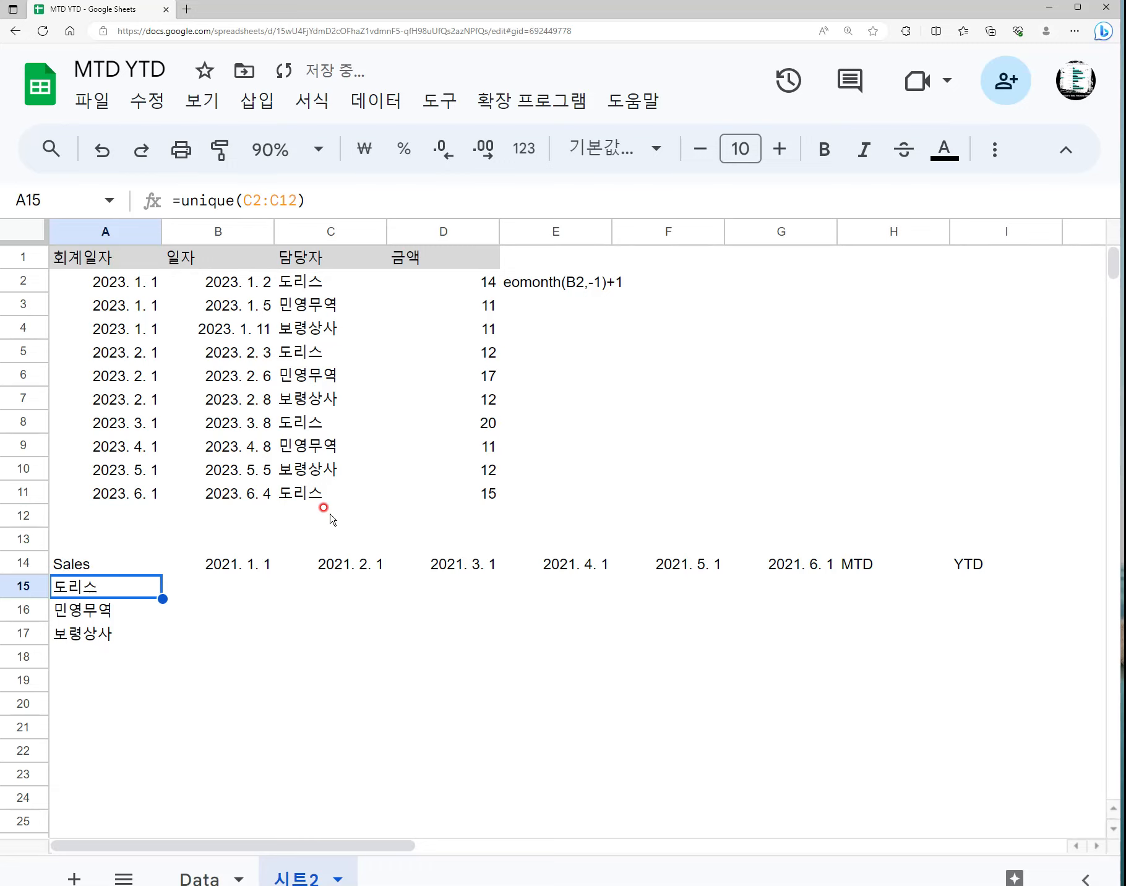
- Add a data validation rule to A13 and set its criterion to 드롭다운(범위)
key(Up)
key(Up)
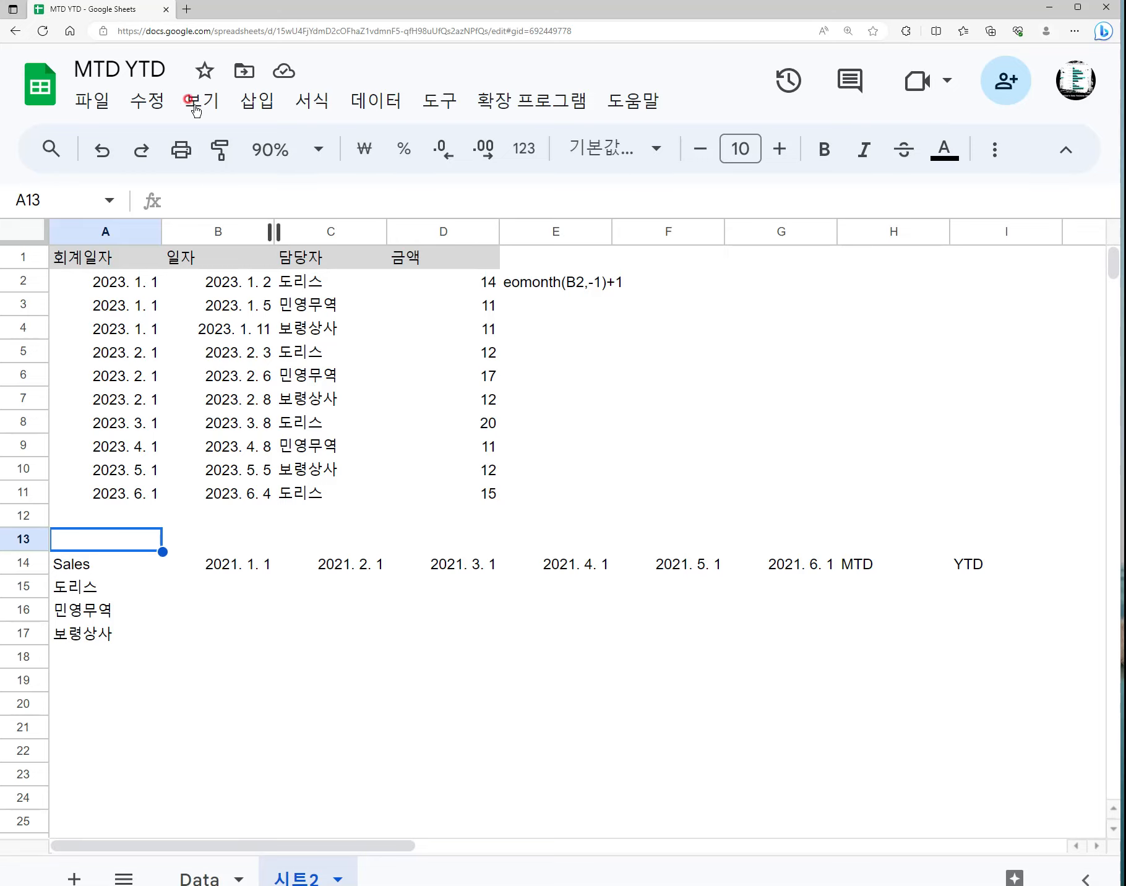
right_click(115, 544)
scroll(353, 773, down, 2)
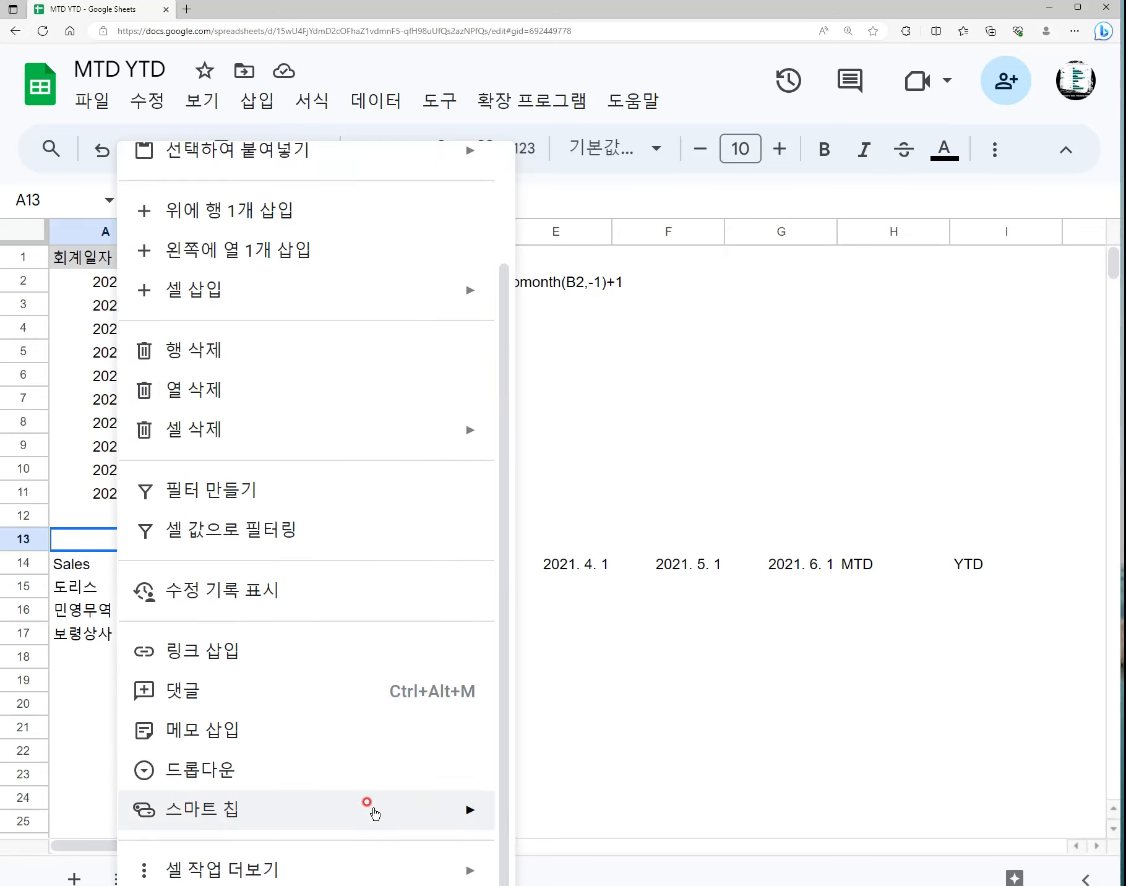
mouse_move(365, 862)
click(583, 721)
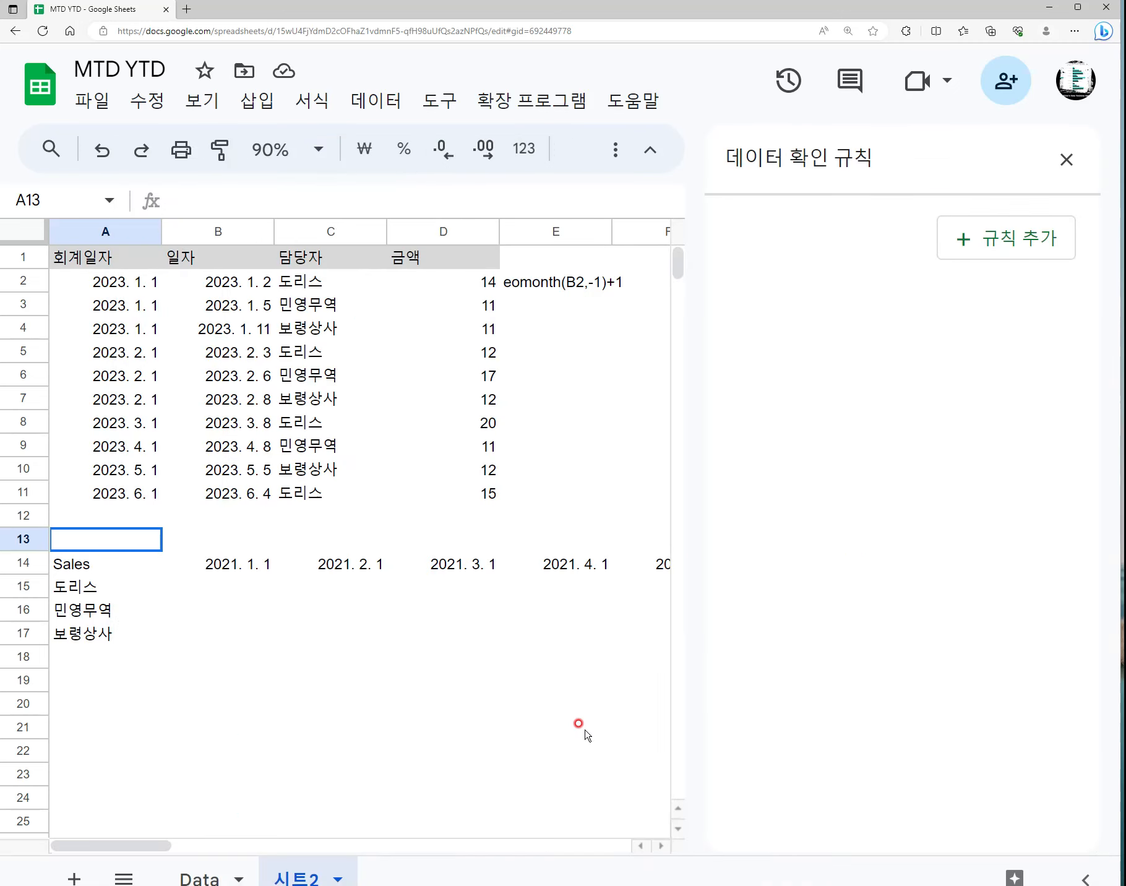
click(988, 242)
click(981, 380)
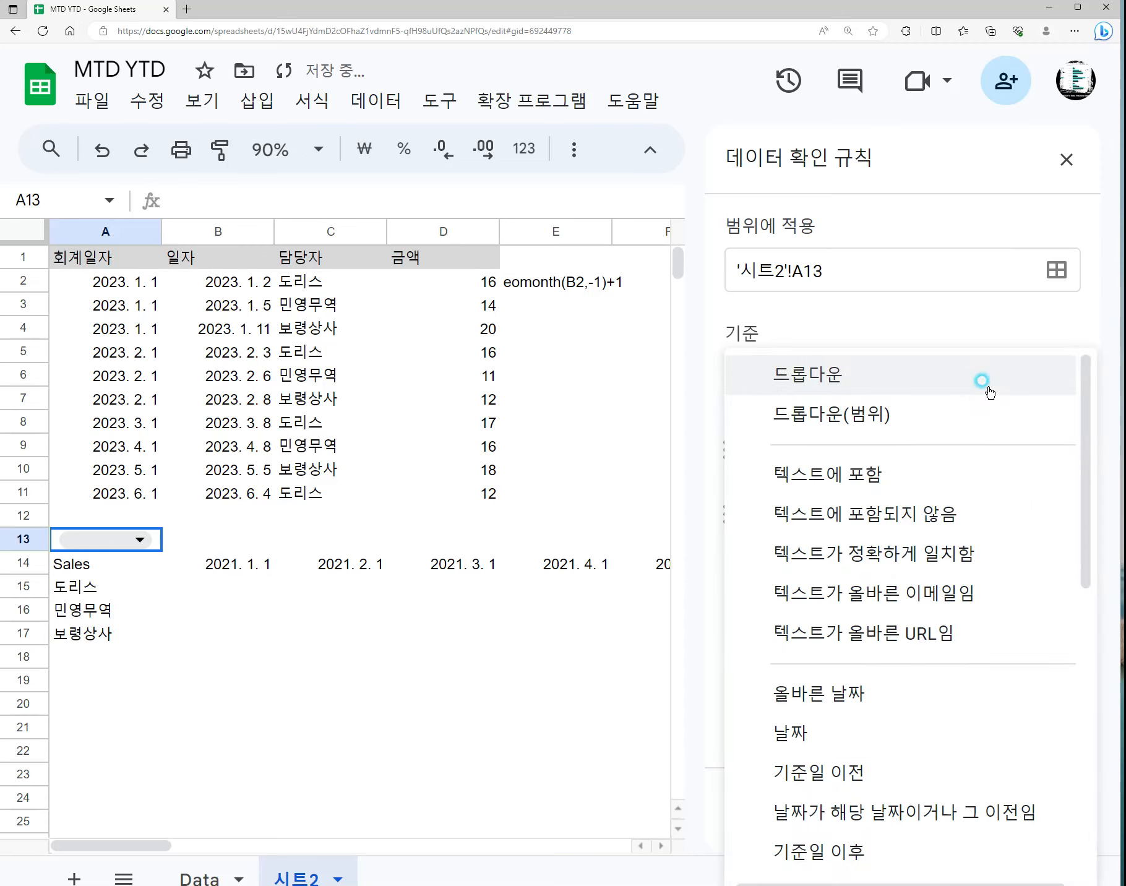
click(955, 421)
- Set the dropdown's source range to the monthly dates in '시트2'!B14:G14
click(1030, 451)
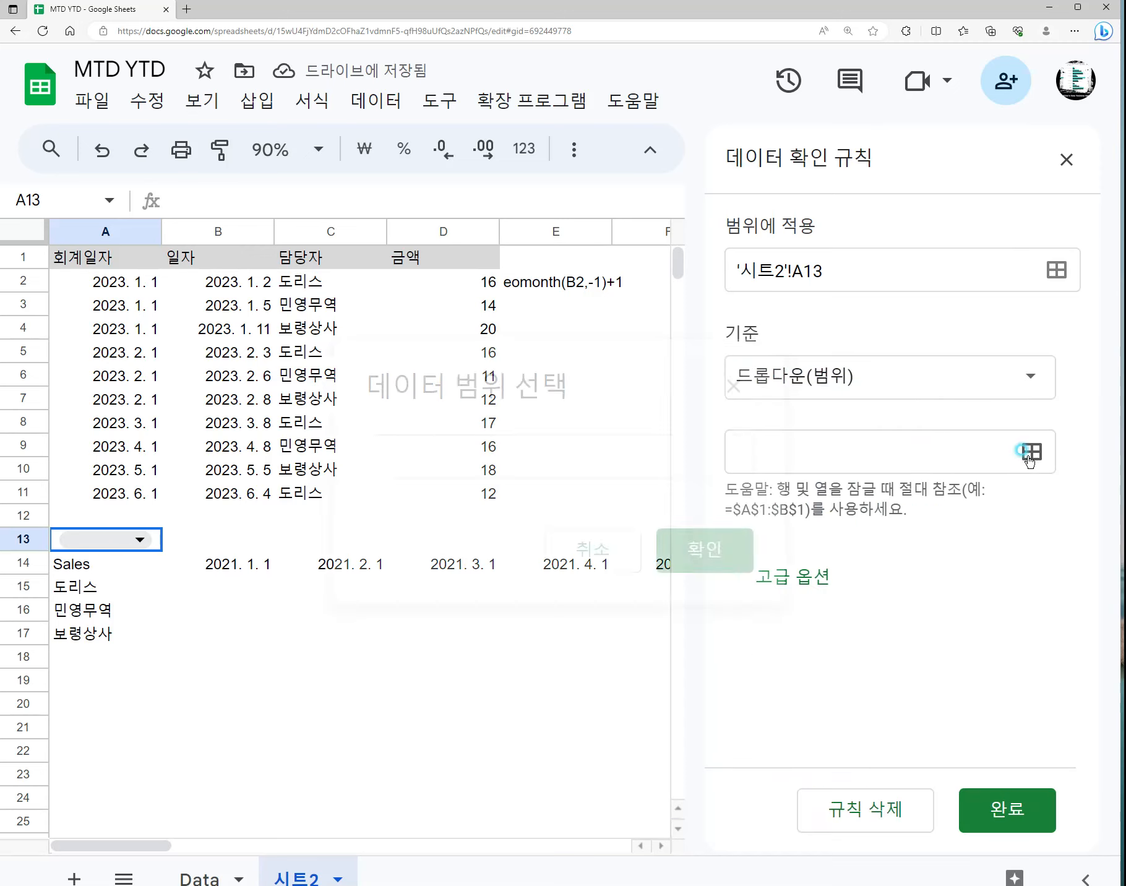
drag(515, 382, 435, 267)
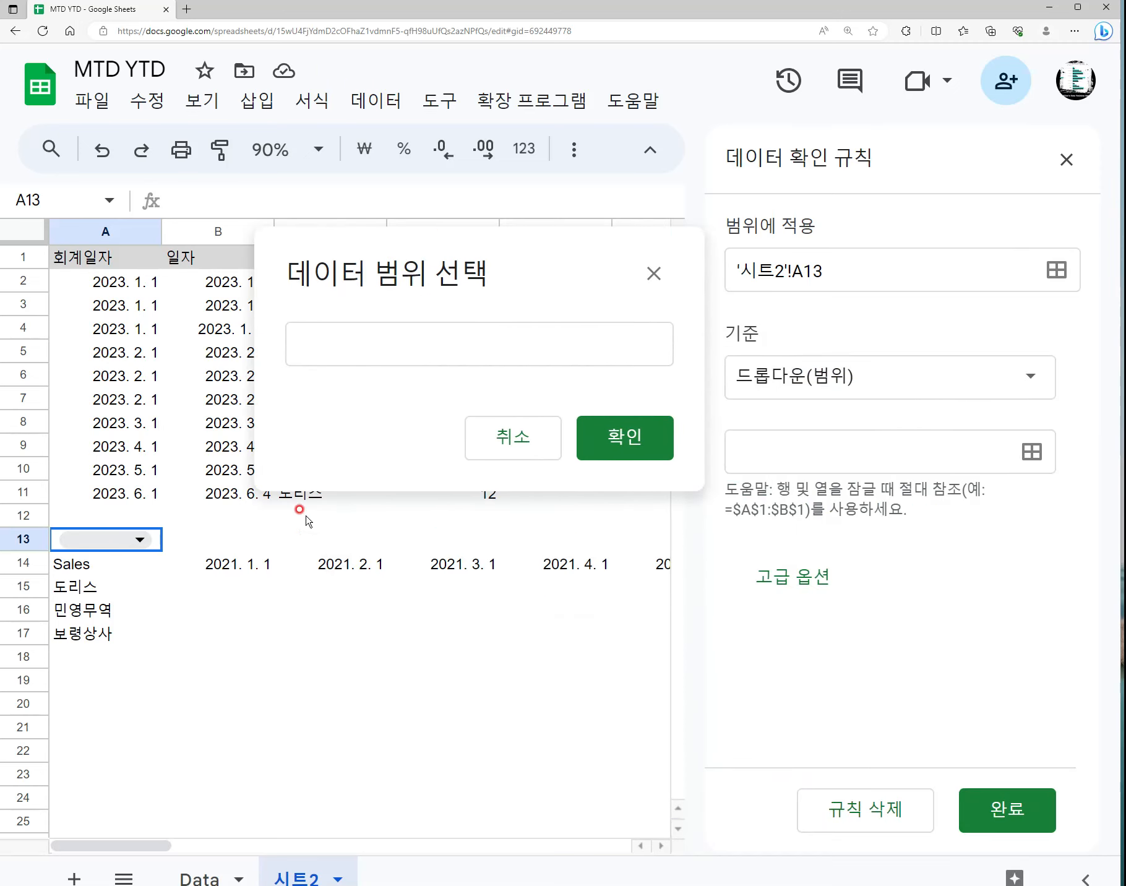
drag(254, 563, 227, 576)
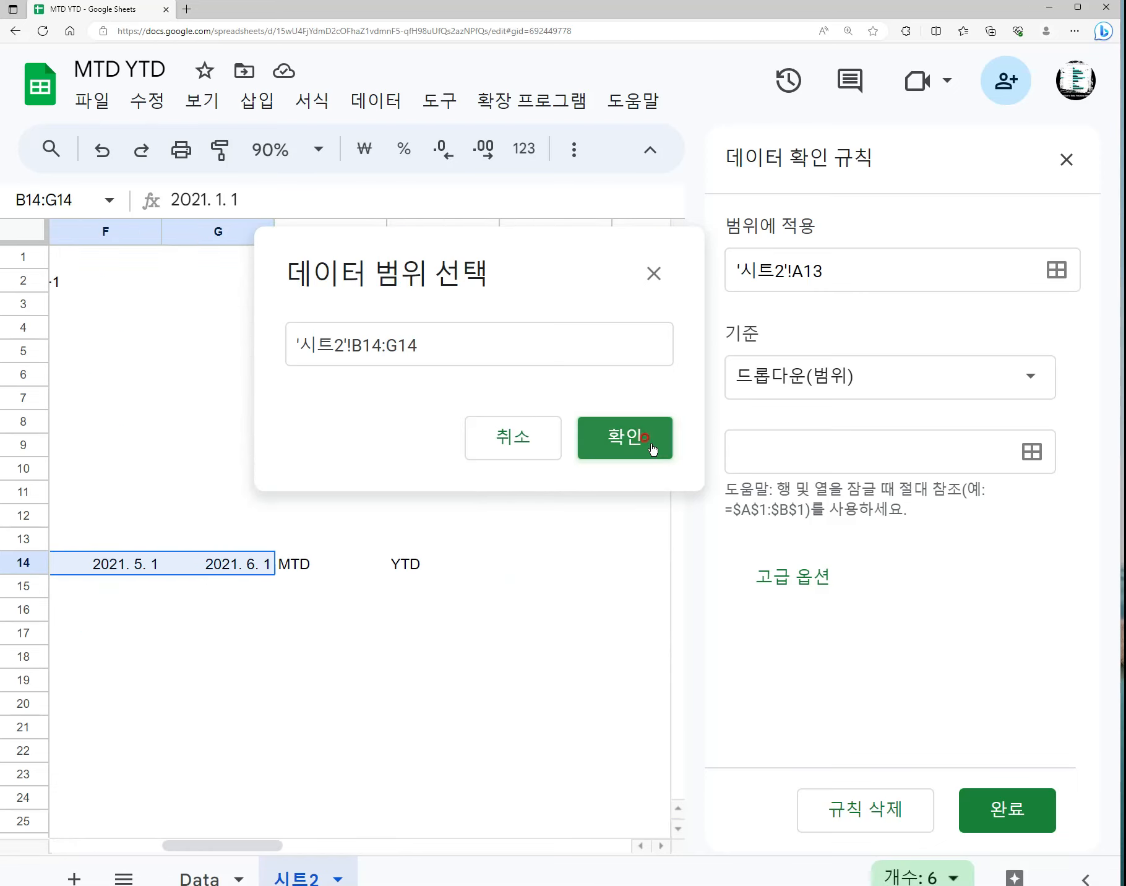
click(648, 441)
drag(235, 845, 122, 845)
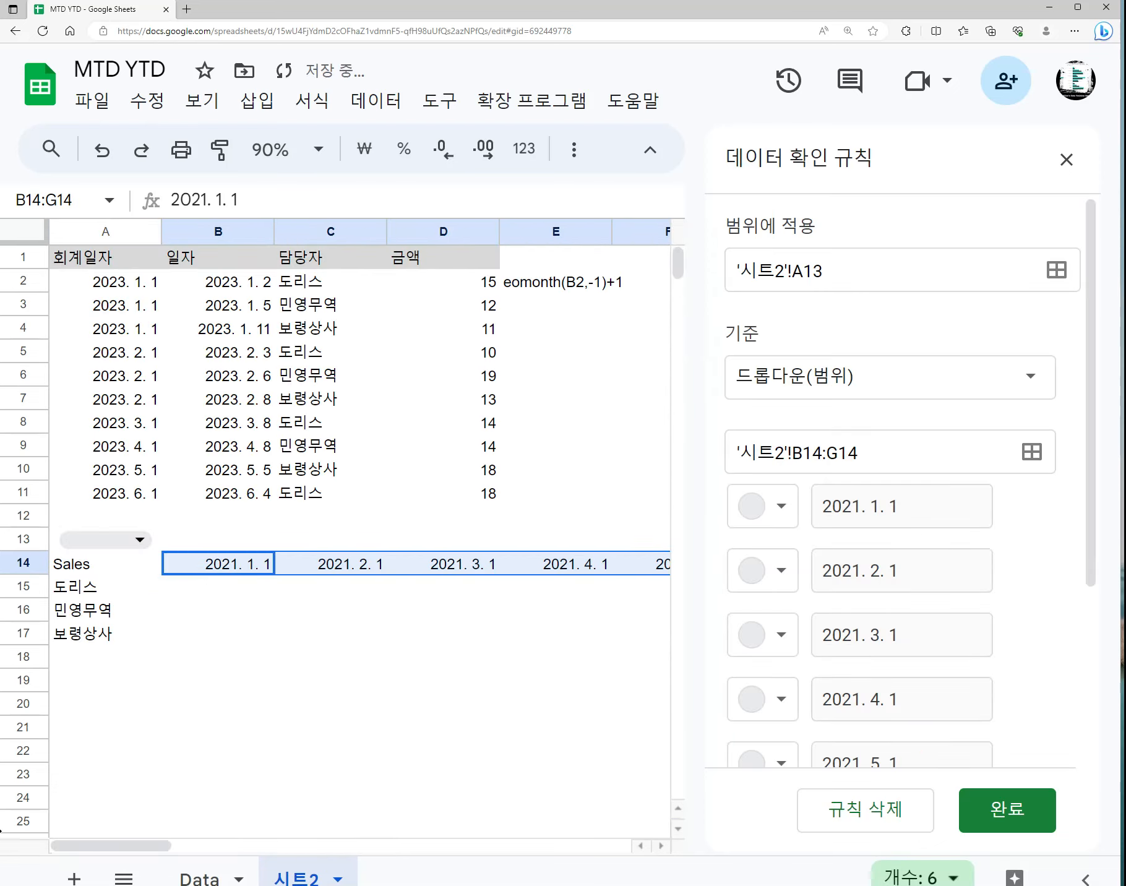
- Check the date choices offered by the dropdown in A13
scroll(146, 608, down, 3)
click(126, 374)
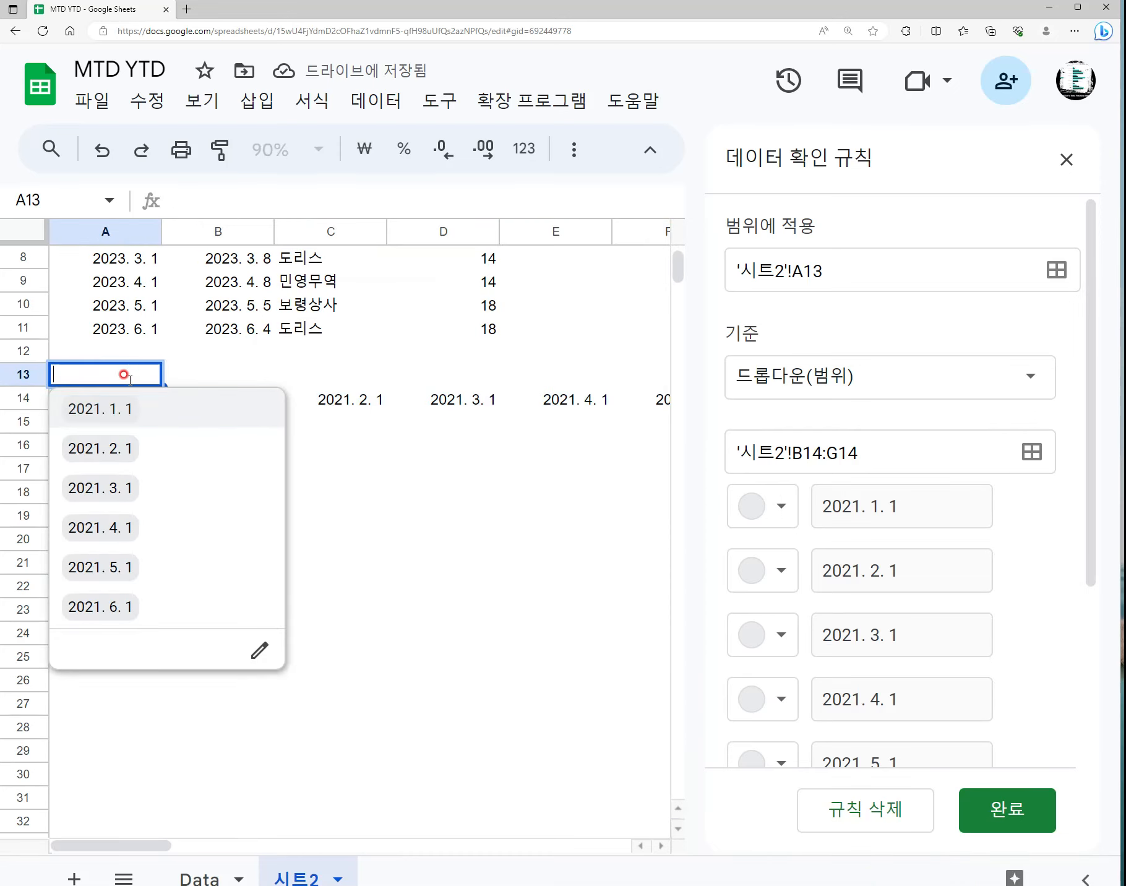
click(367, 405)
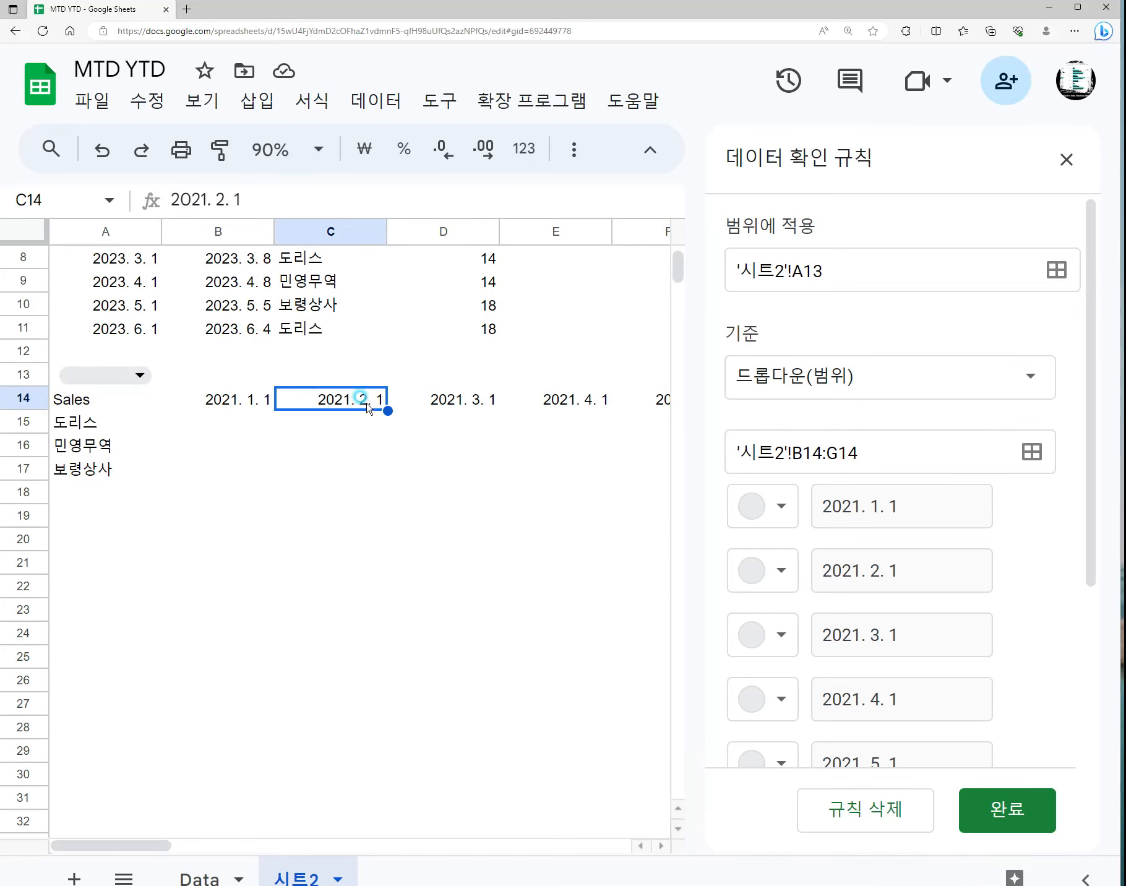
click(253, 399)
- Colour the dropdown items light yellow for 2021. 1. 1, light green for 2021. 2. 1 and light blue for 2021. 3. 1
click(783, 507)
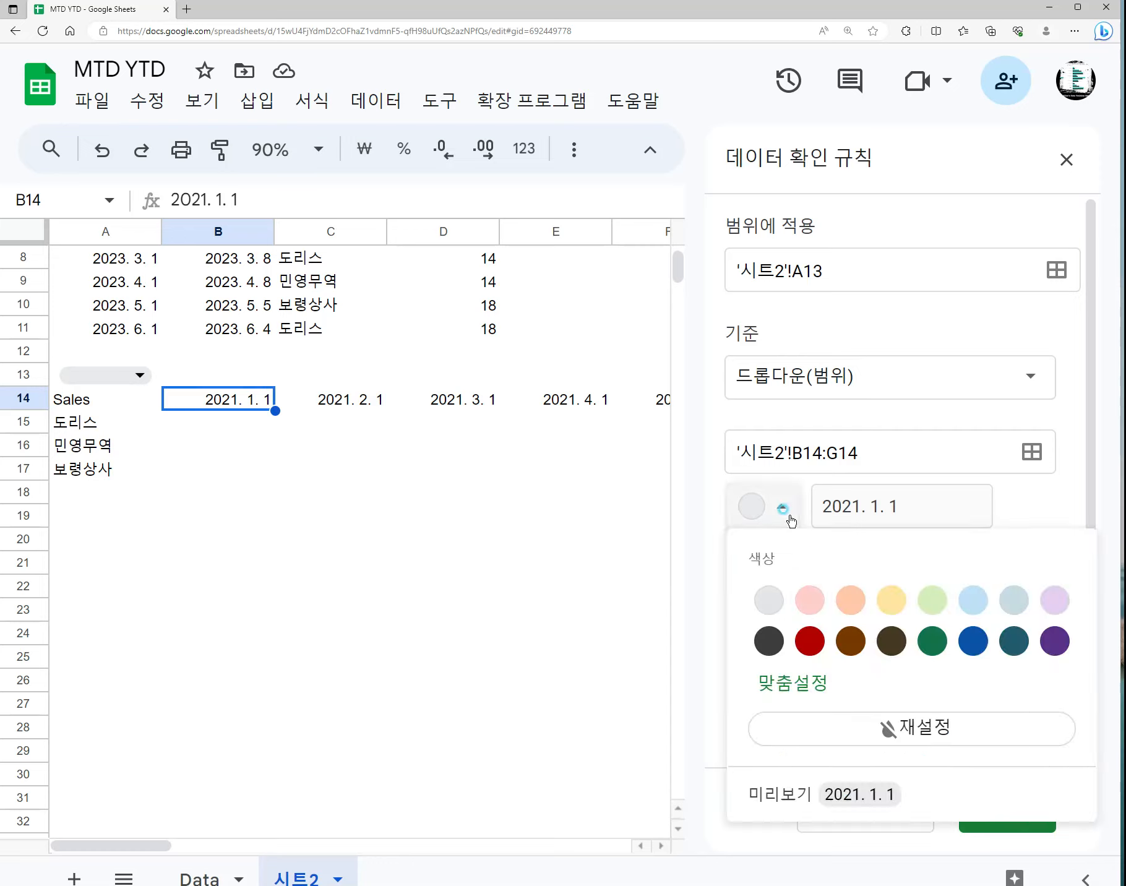
click(889, 596)
click(795, 575)
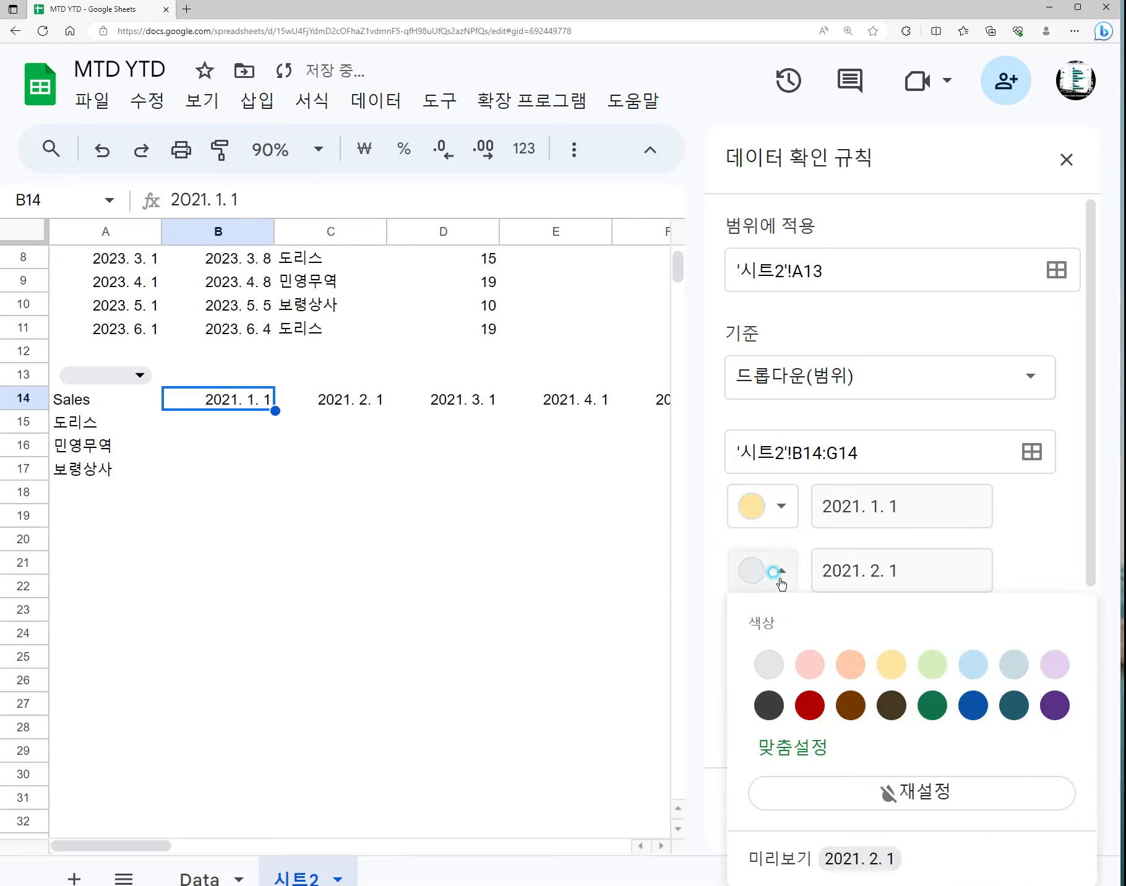
click(932, 659)
click(794, 643)
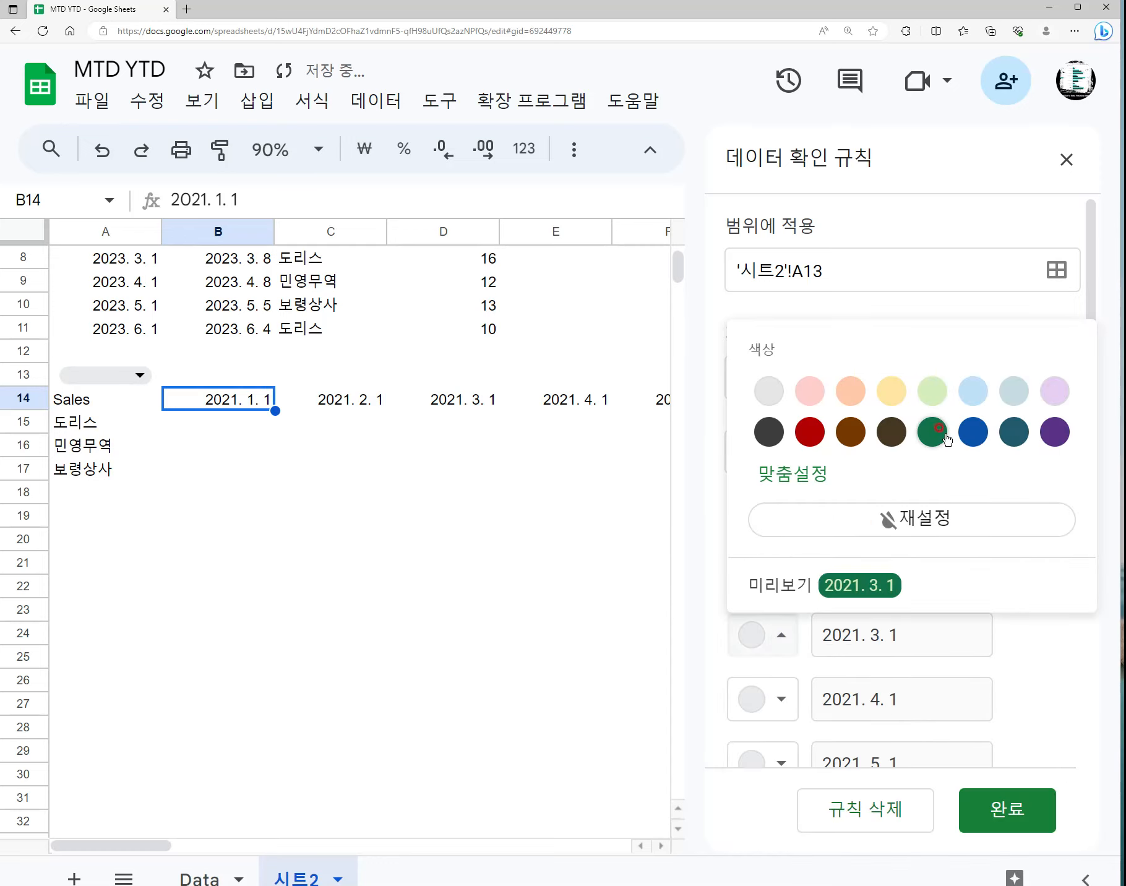
click(971, 389)
- Colour the dropdown items light blue-grey for 2021. 4. 1, light purple for 2021. 5. 1 and light pink for 2021. 6. 1
click(783, 710)
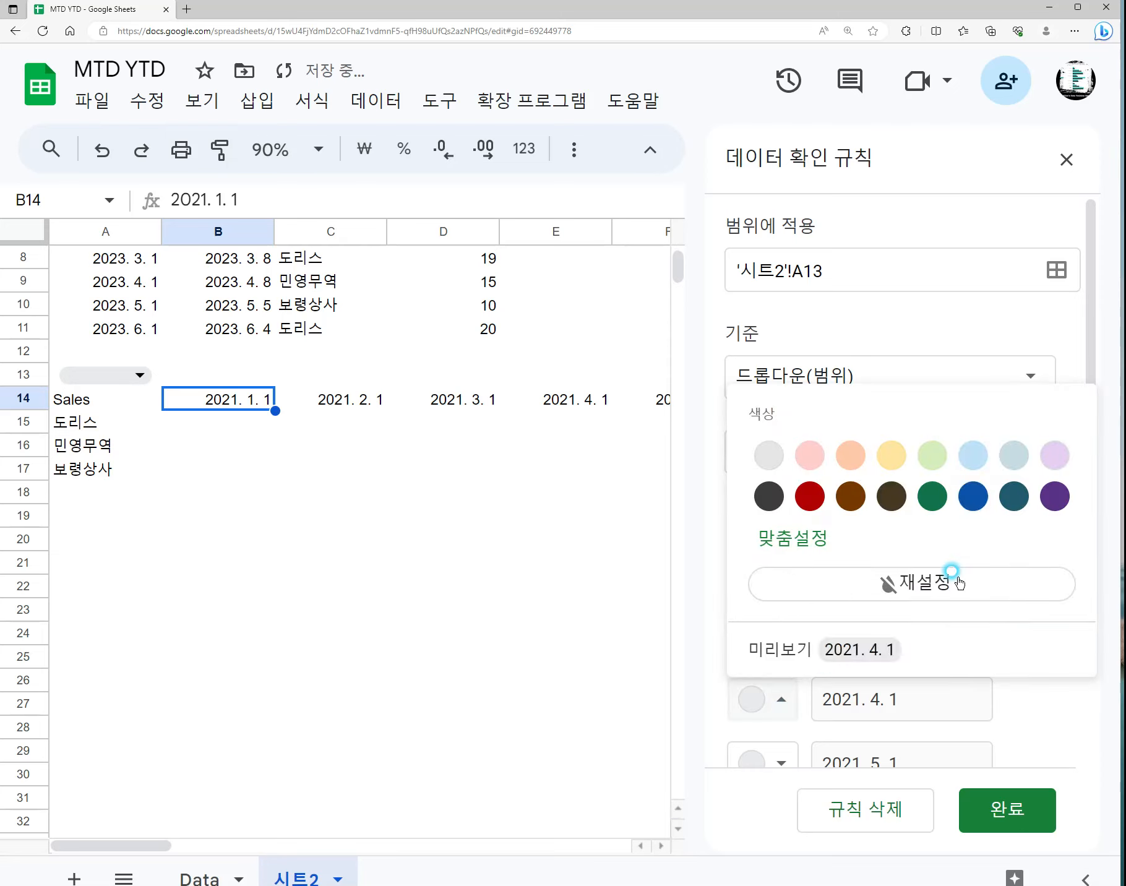
click(1013, 455)
scroll(997, 629, down, 3)
click(782, 581)
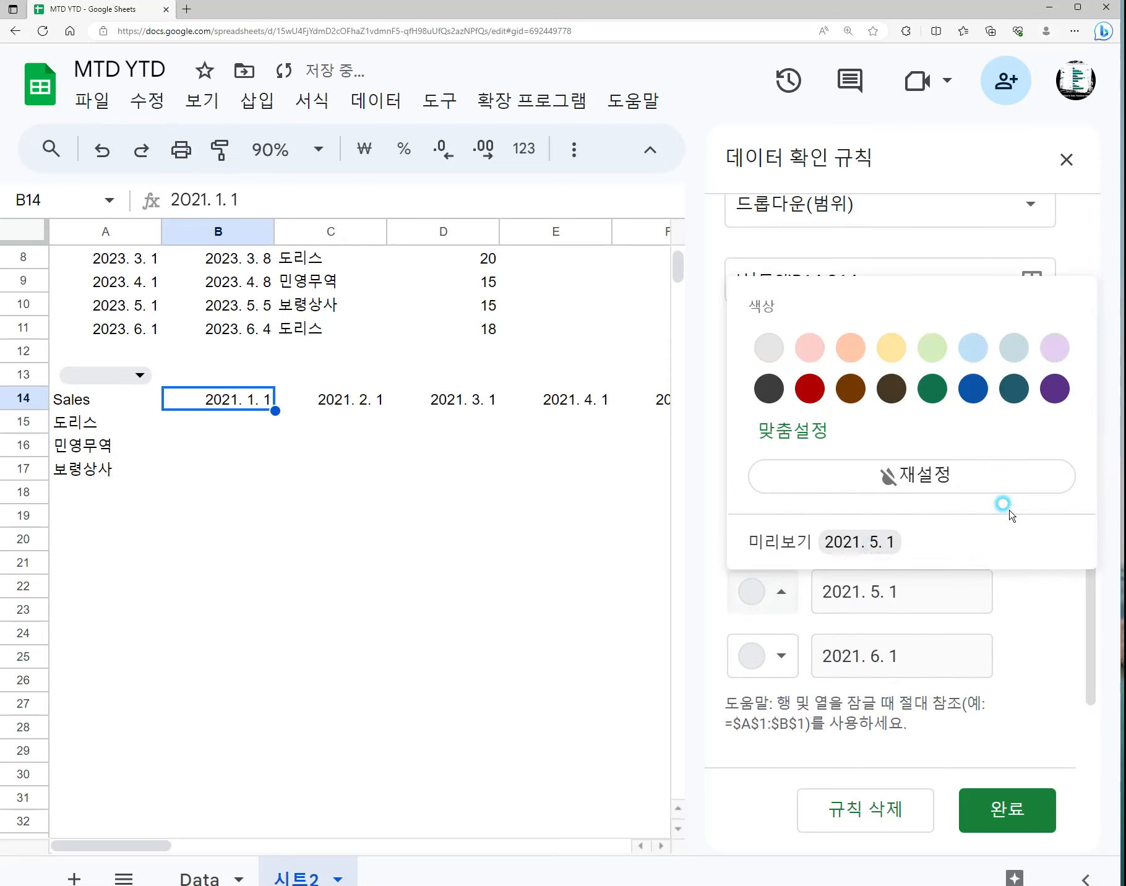
click(1054, 348)
click(767, 654)
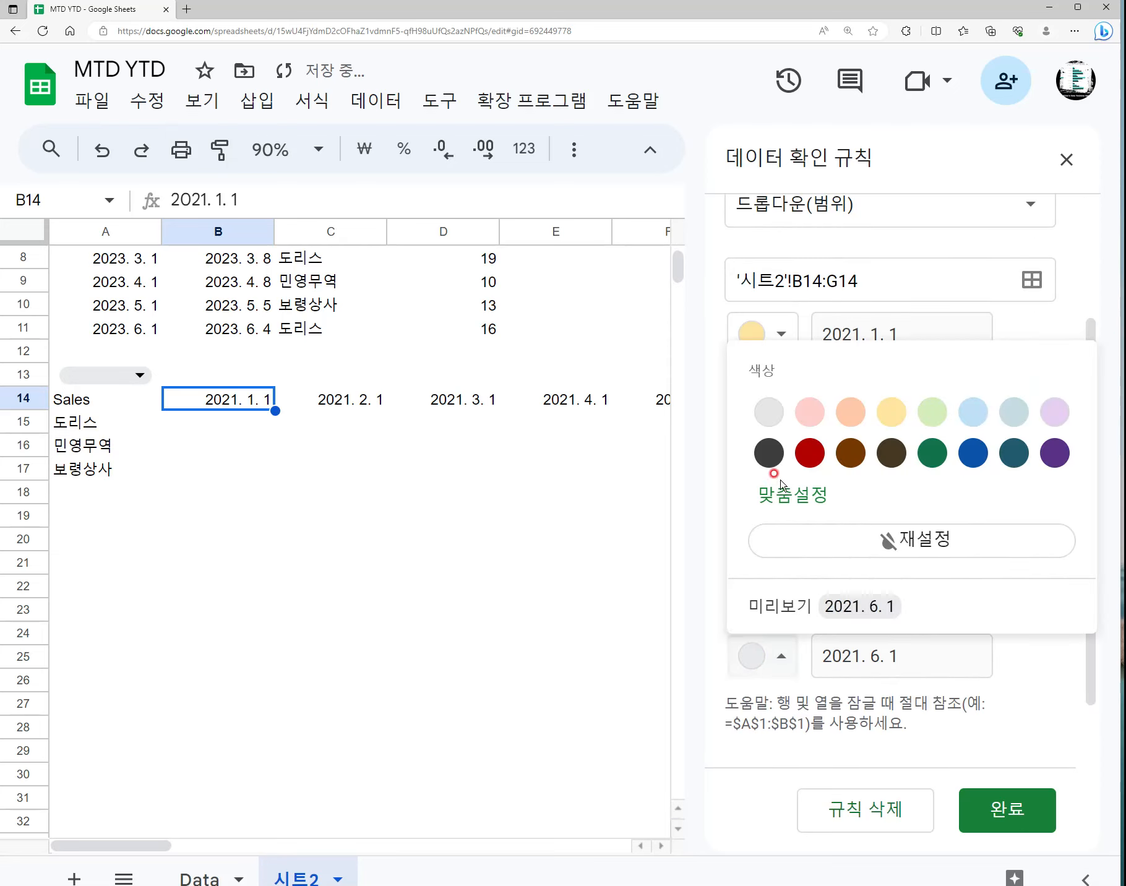
click(808, 411)
click(489, 564)
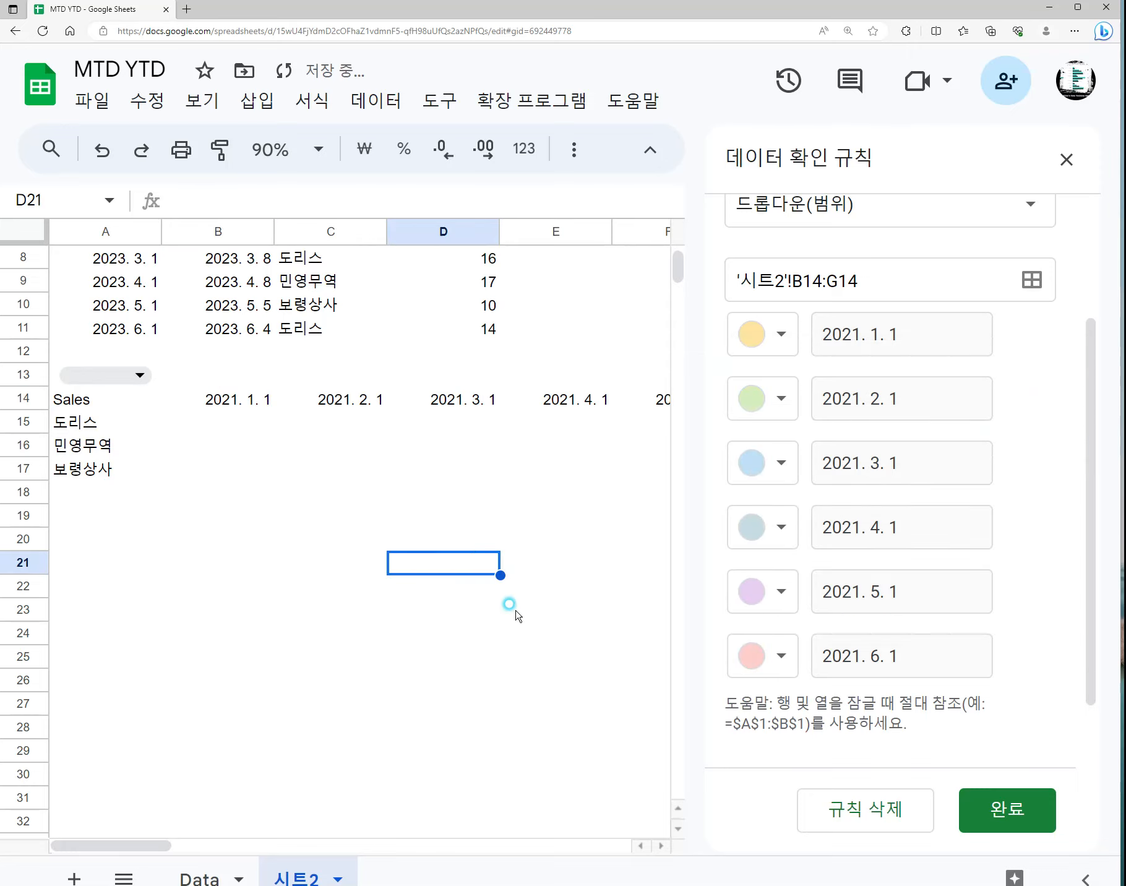
- Save the coloured dropdown rule for A13 and close the data validation settings
click(1034, 812)
click(391, 496)
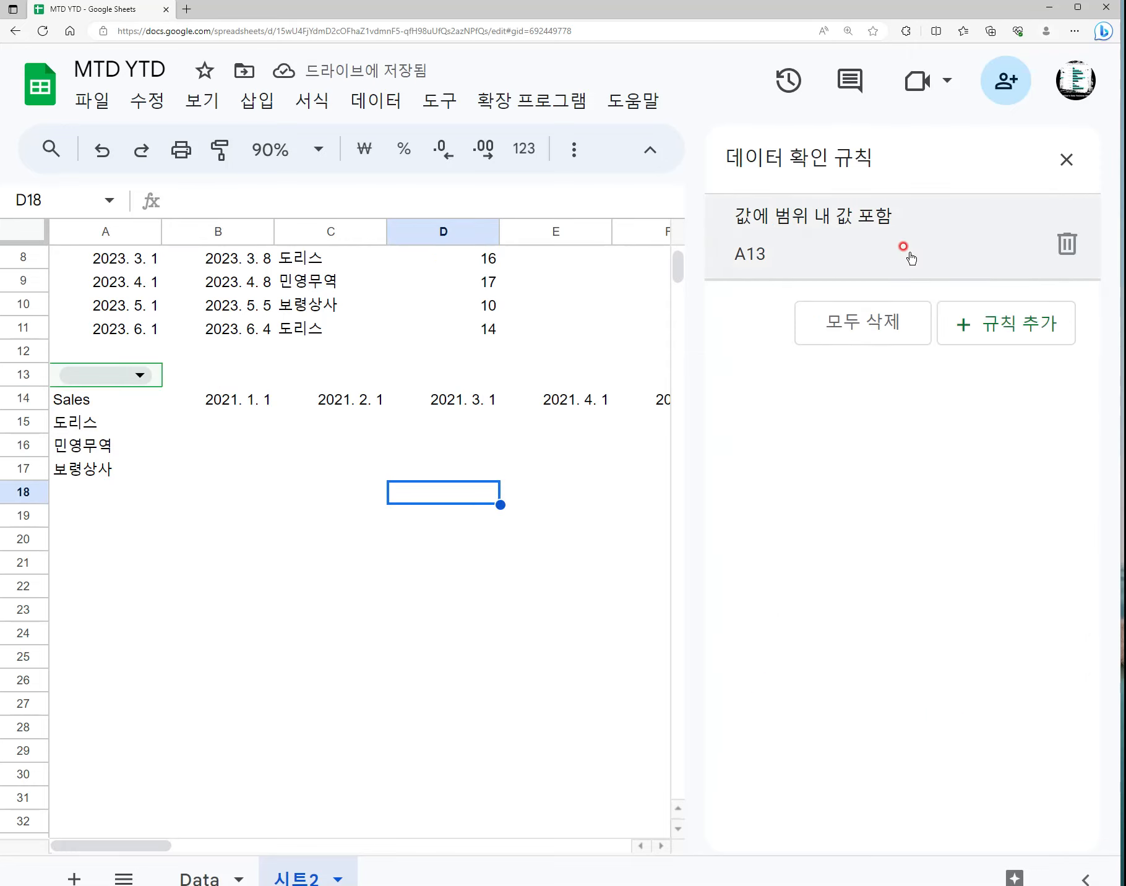
click(1067, 161)
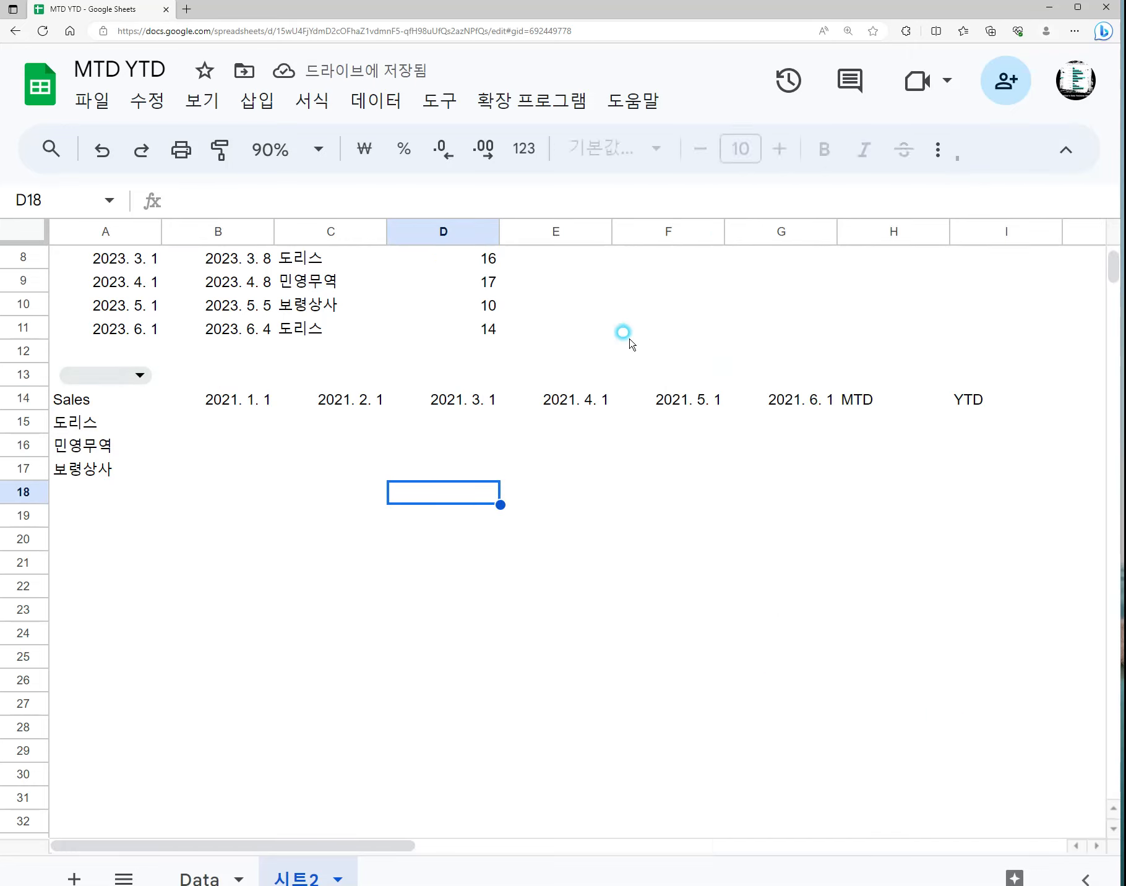
- Choose 2021. 1. 1 in the A13 dropdown and widen column A slightly to fit the full date
click(139, 373)
click(371, 463)
scroll(235, 527, up, 3)
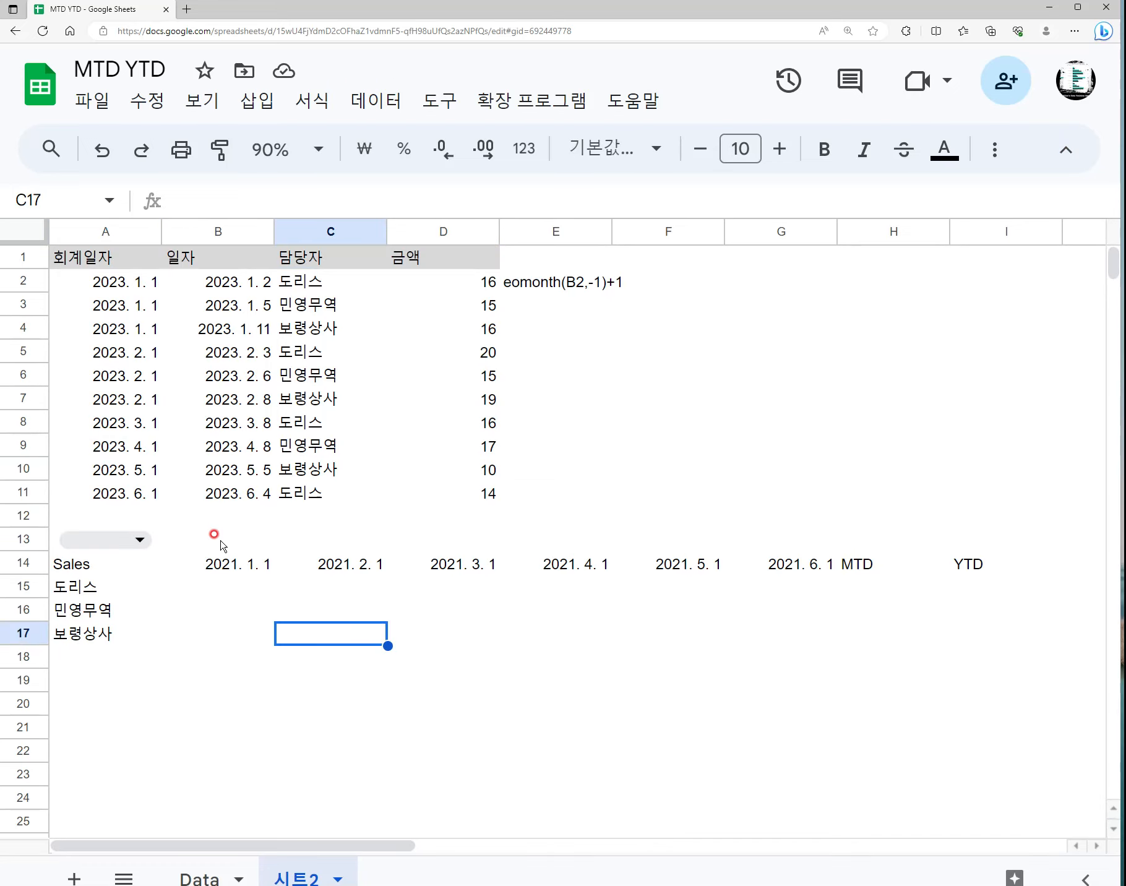
click(140, 538)
click(131, 582)
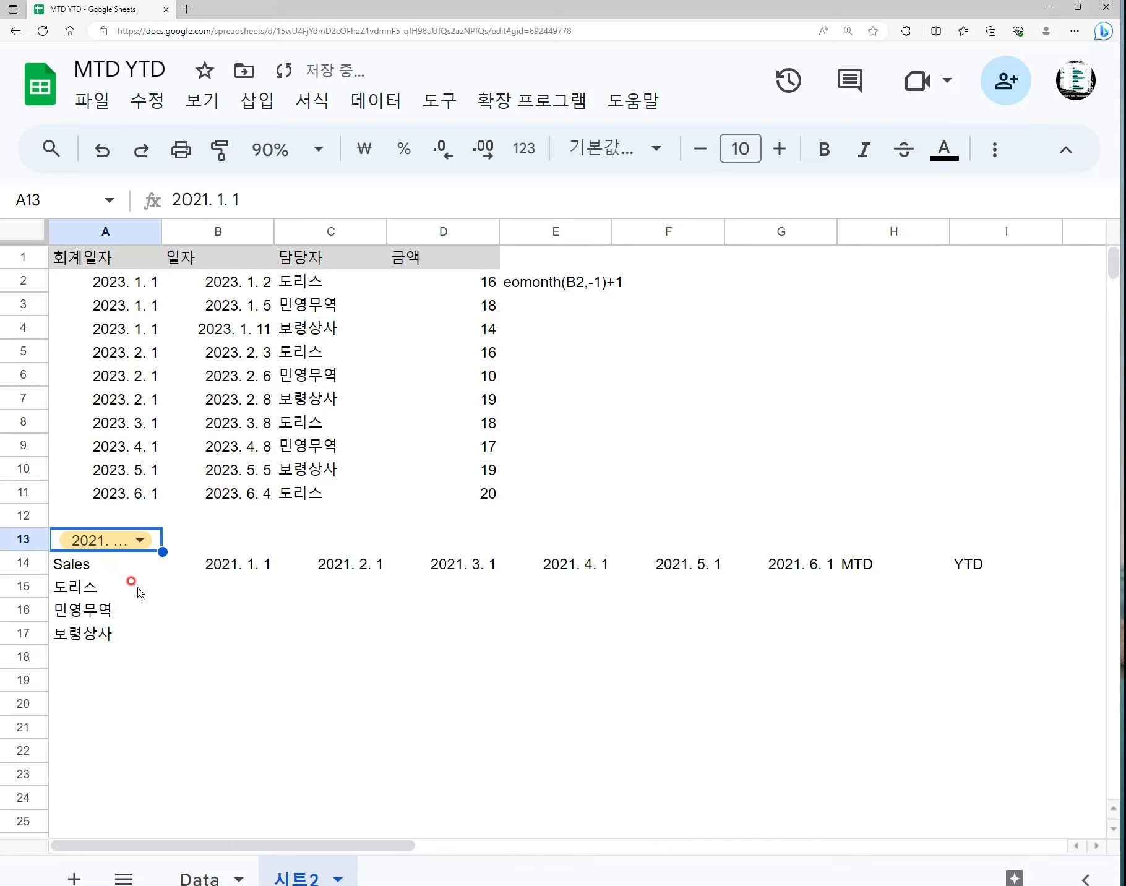
click(240, 586)
drag(168, 232, 177, 232)
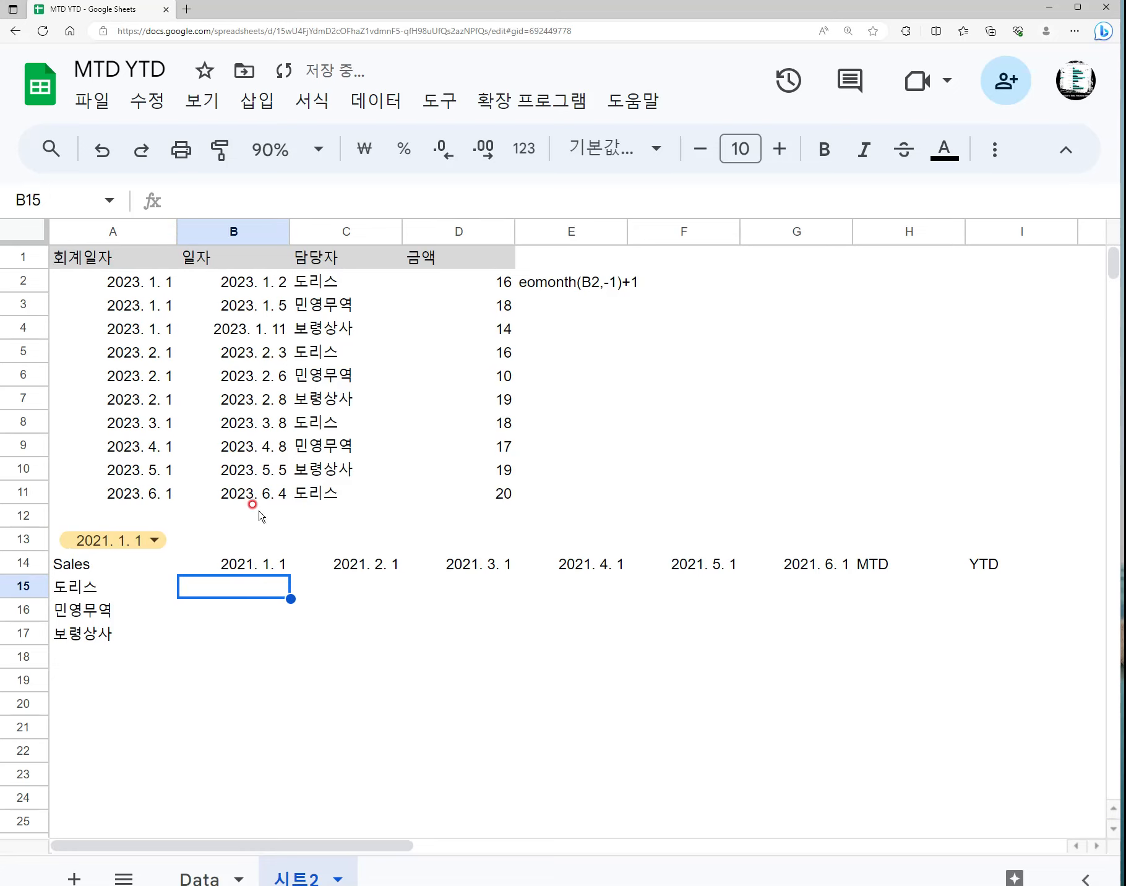
- Fill the summary header row A14:I14 with light grey
drag(176, 563, 1035, 567)
click(994, 148)
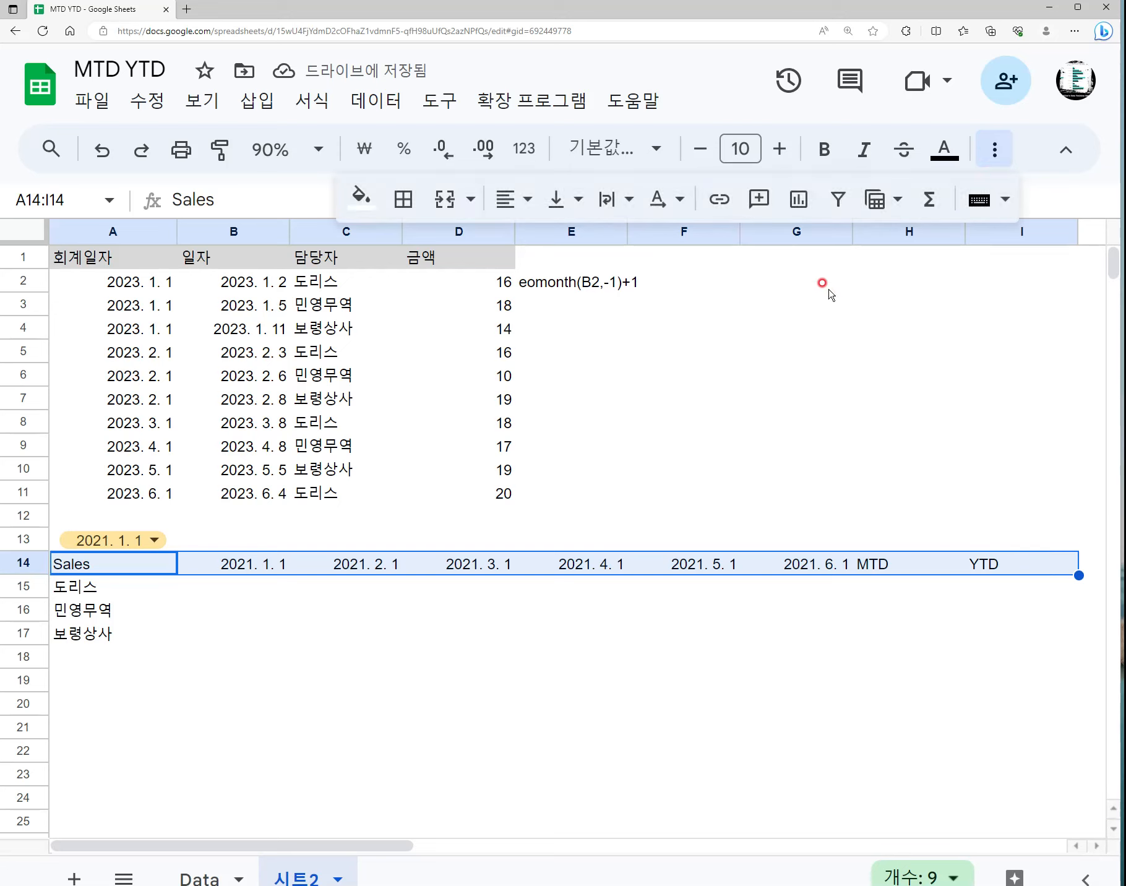
click(362, 197)
click(562, 284)
click(536, 725)
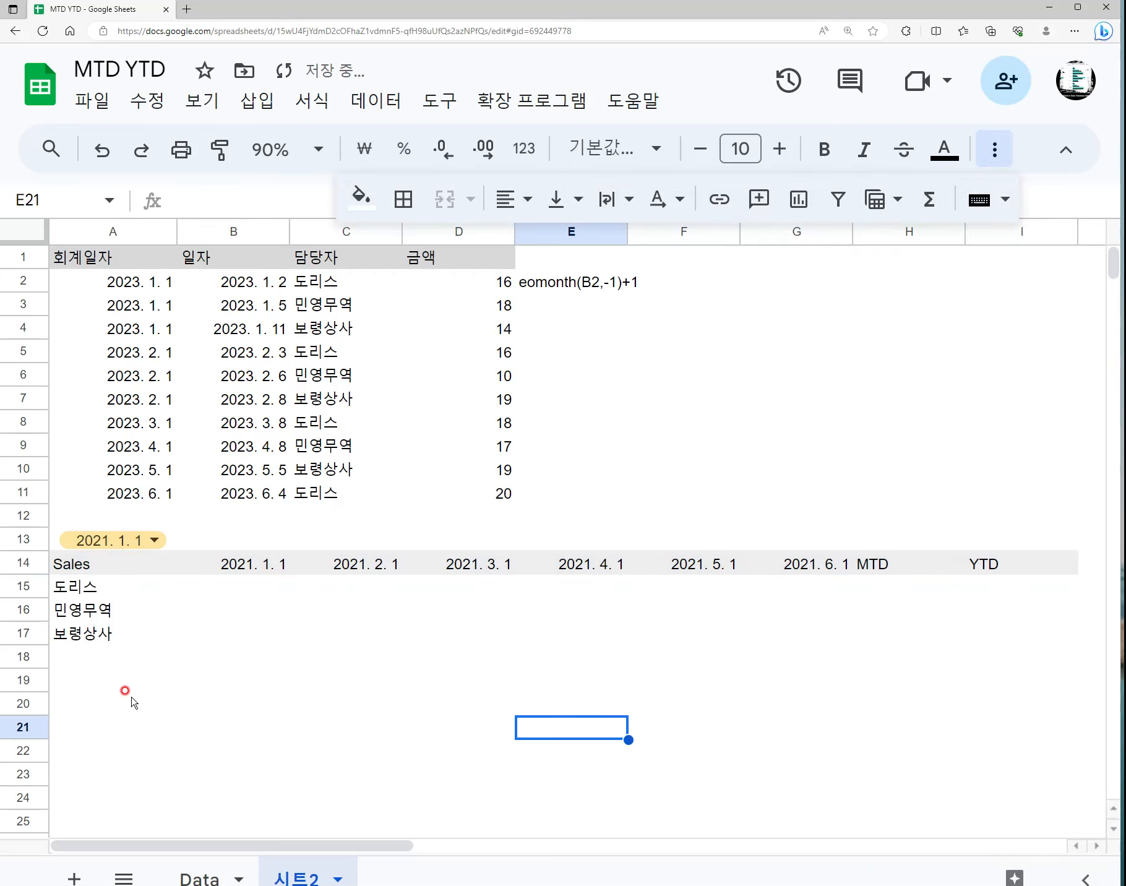
- Try linking the first two January sales cells directly to the amounts, with =D2 in B15 and =D3 in B16
click(108, 680)
click(234, 590)
drag(257, 603, 769, 630)
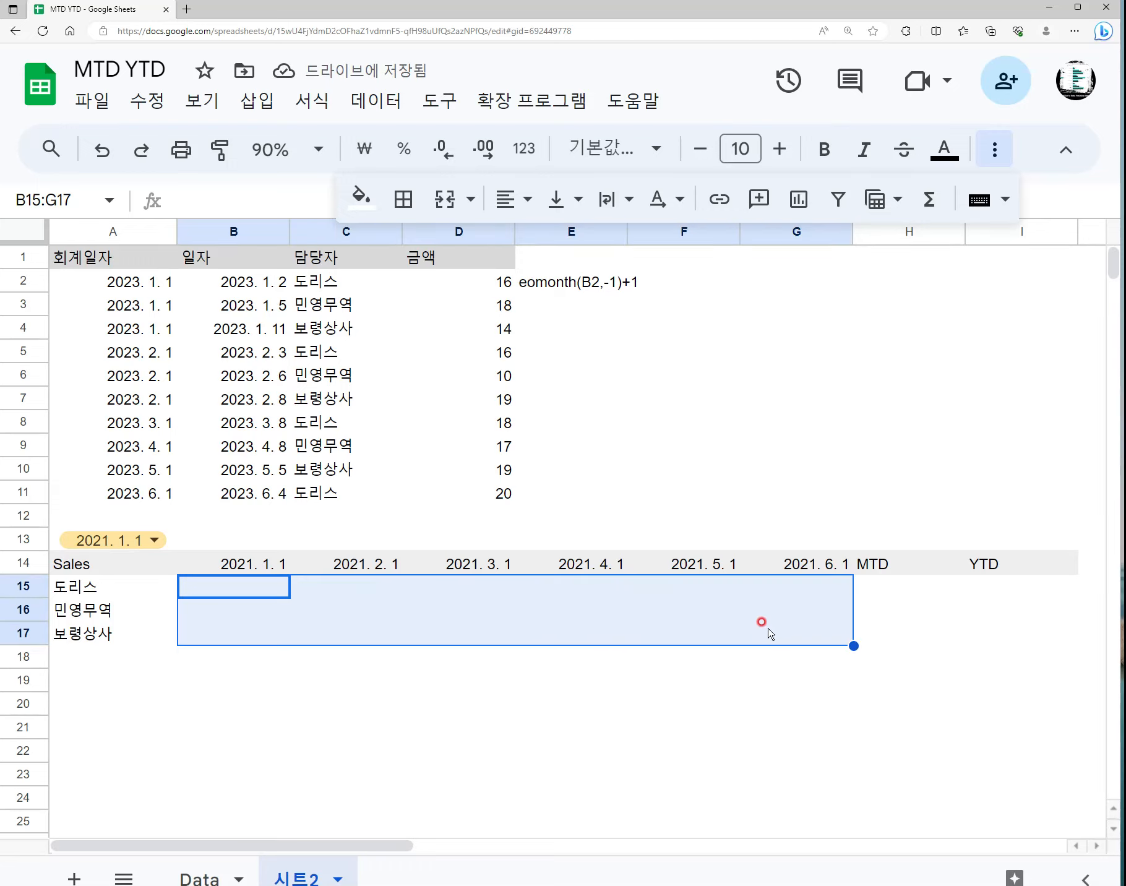
click(213, 599)
text(=)
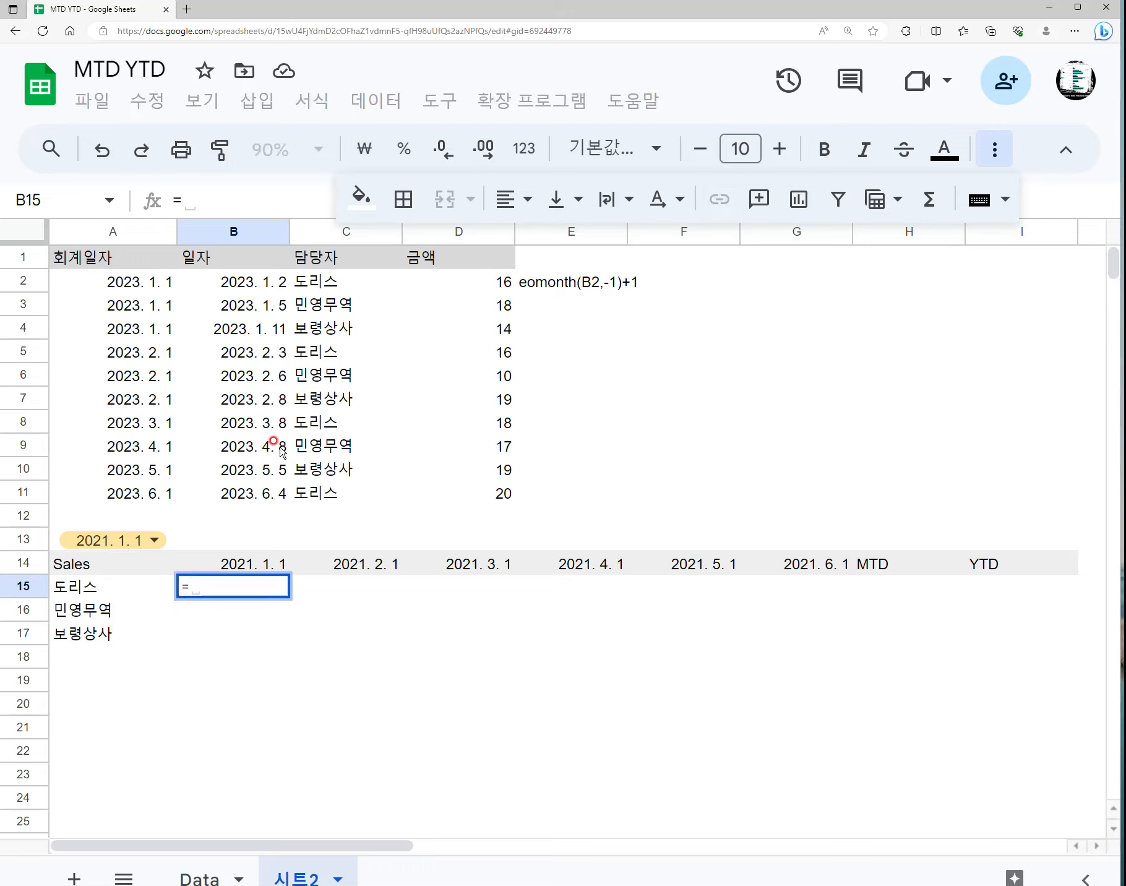
click(494, 282)
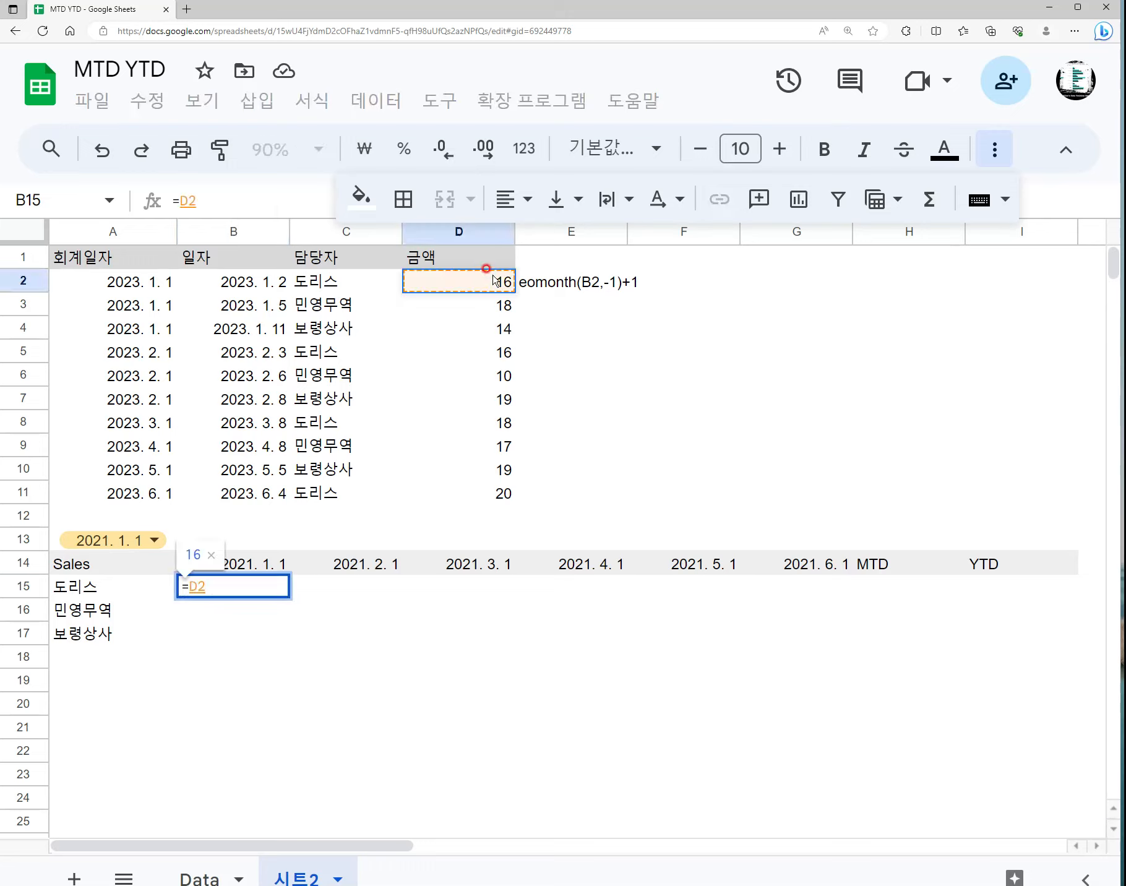
key(Return)
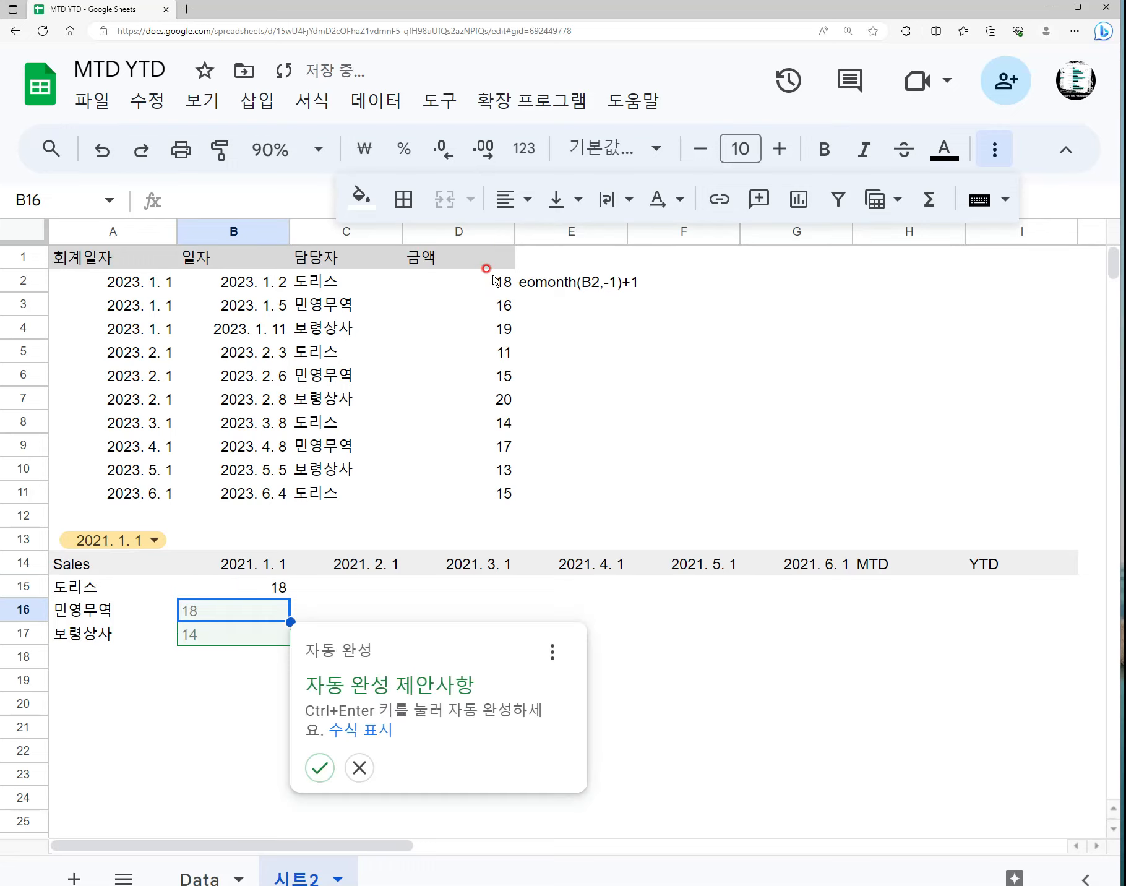
text(=)
click(495, 306)
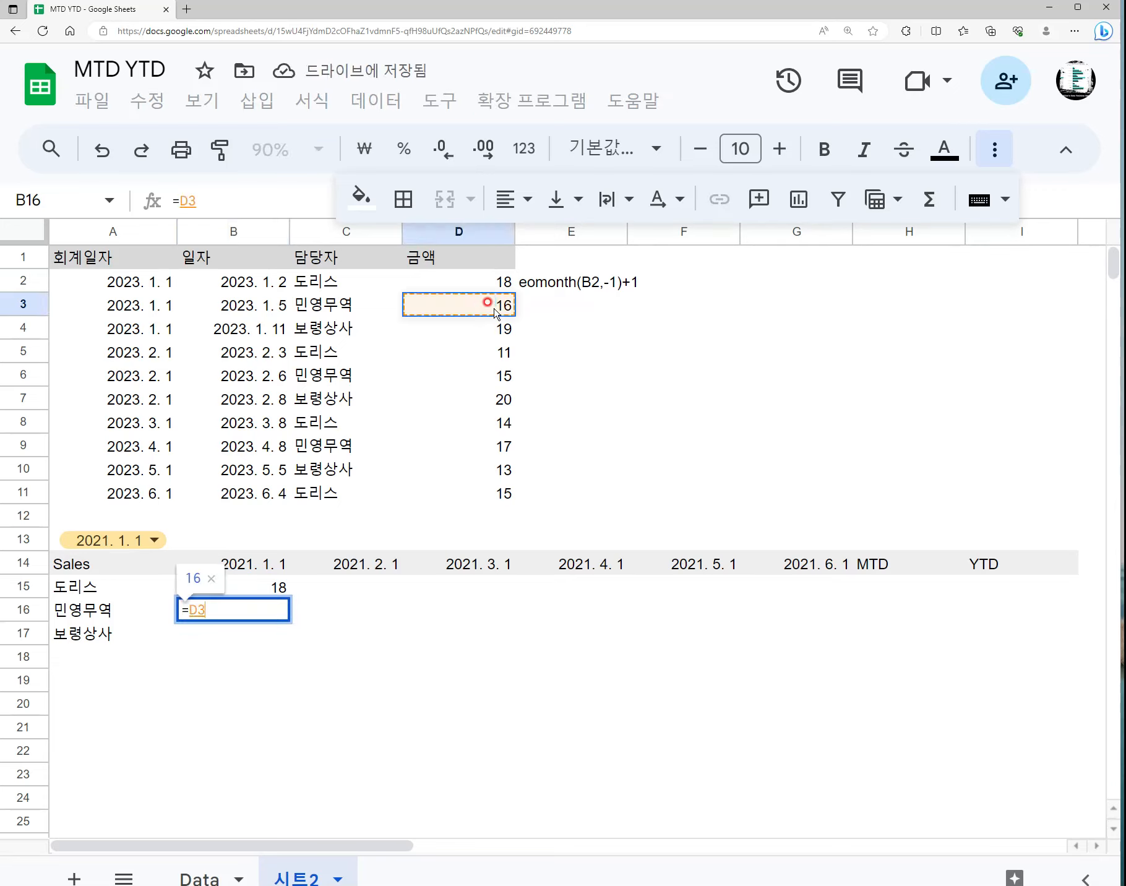
key(Return)
key(Right)
key(Up)
key(Up)
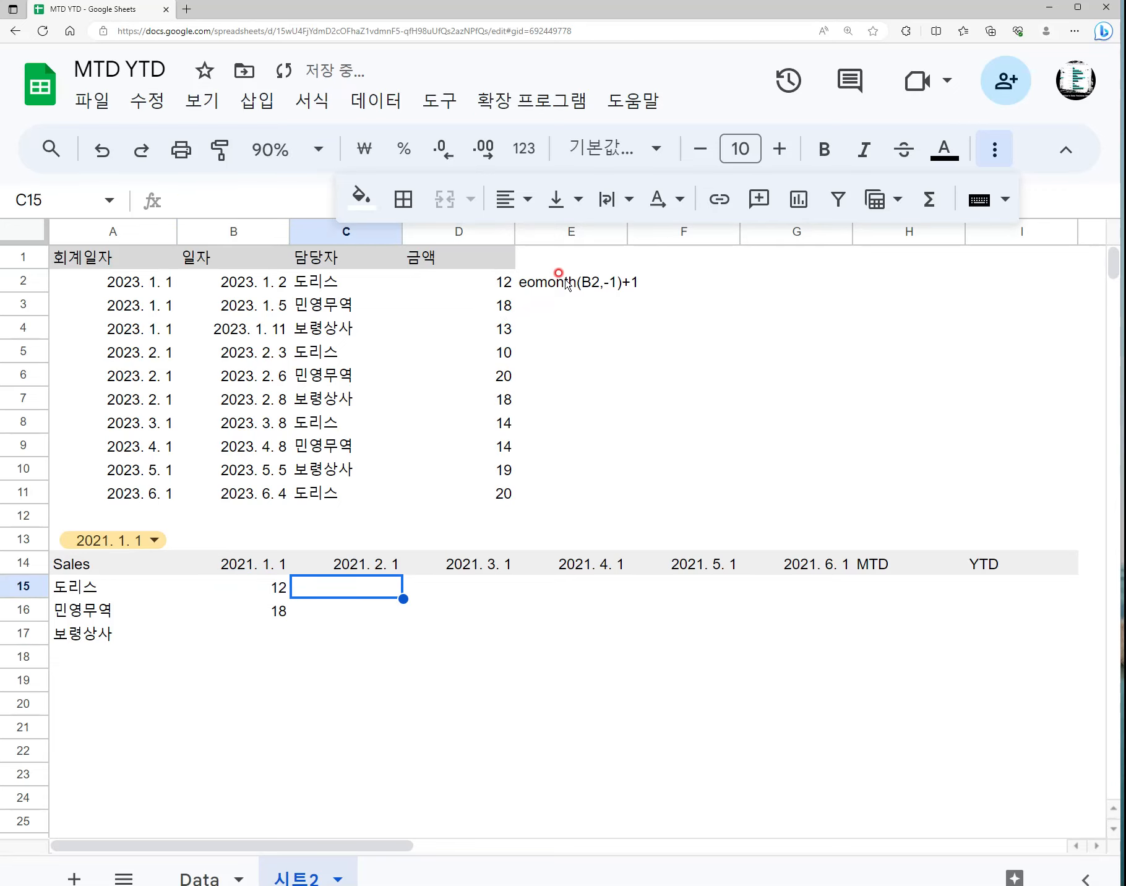
- Clear the trial cell links from B15:B16
key(Left)
key(shift+Down)
key(Delete)
click(568, 278)
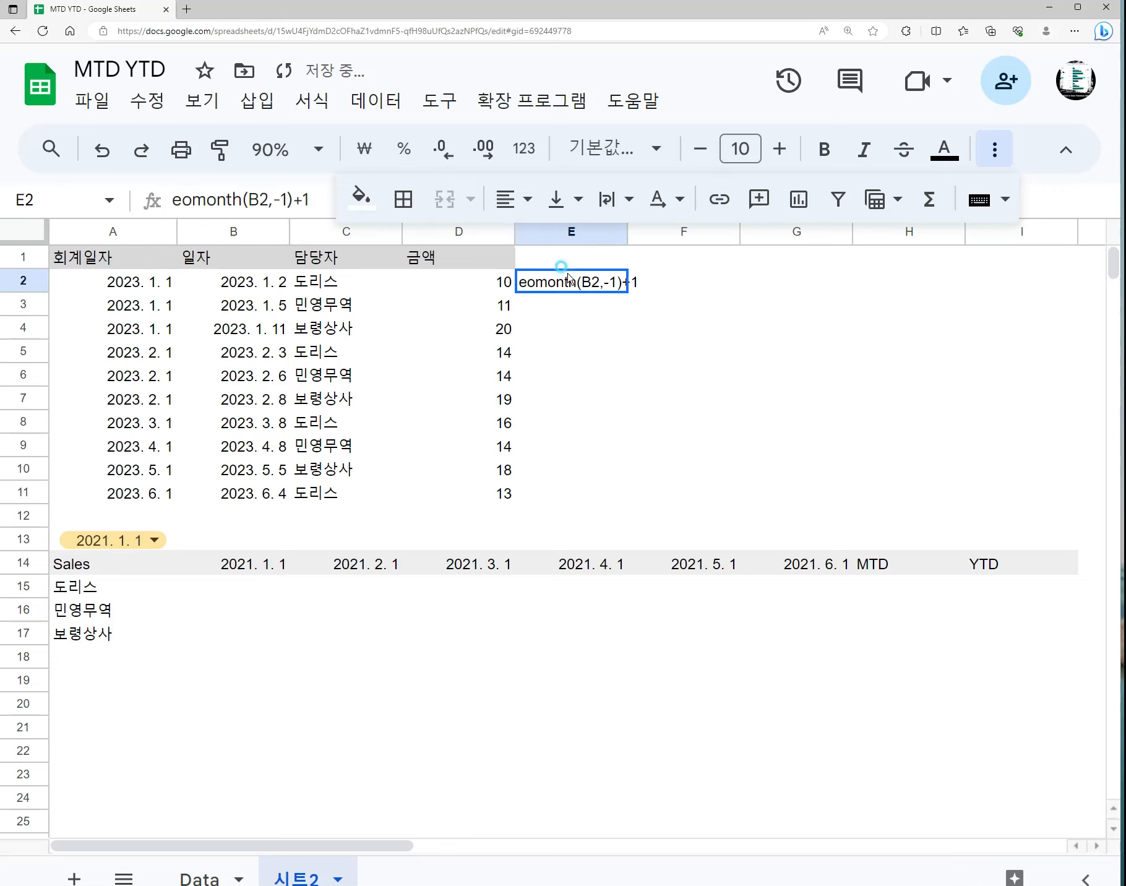
key(Right)
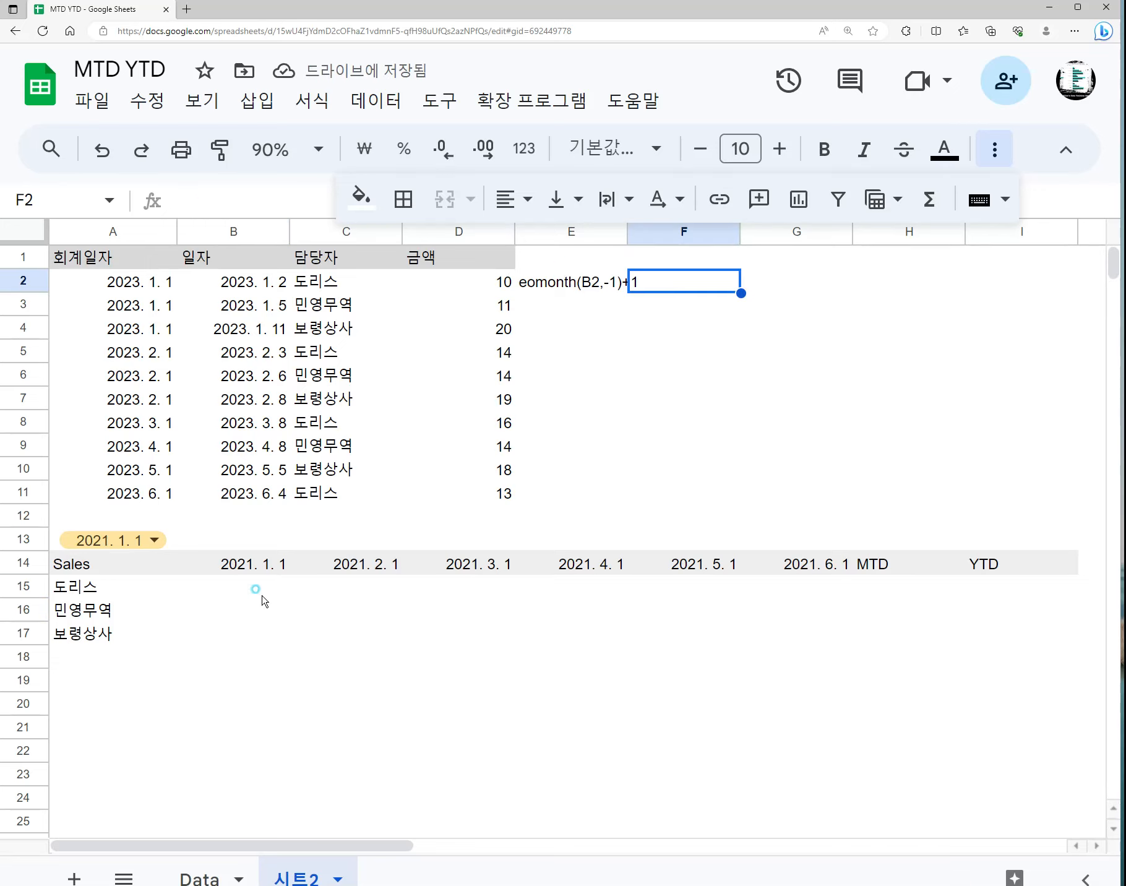
- Start a SUMIFS formula in B15 that sums D2:D11 where C2:C11 matches A15
click(256, 590)
text(=sumifs()
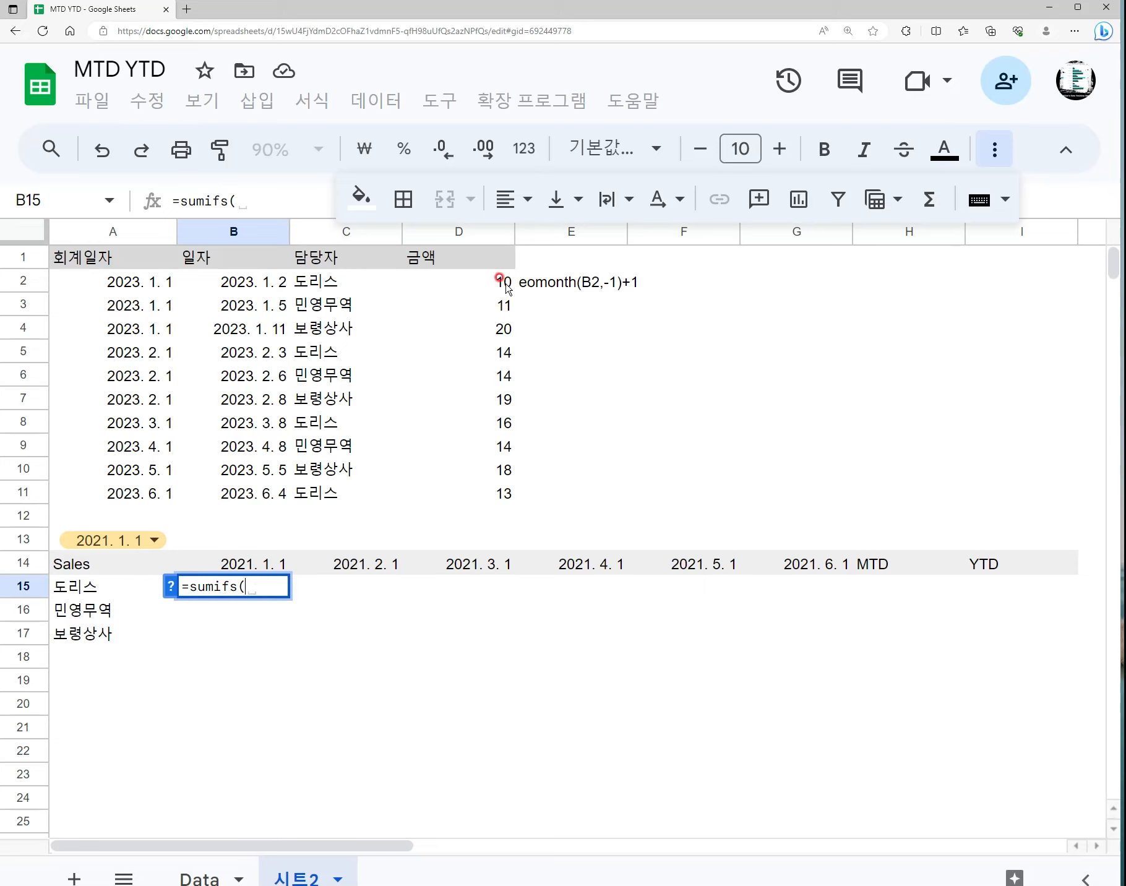
drag(505, 286, 482, 503)
text(,)
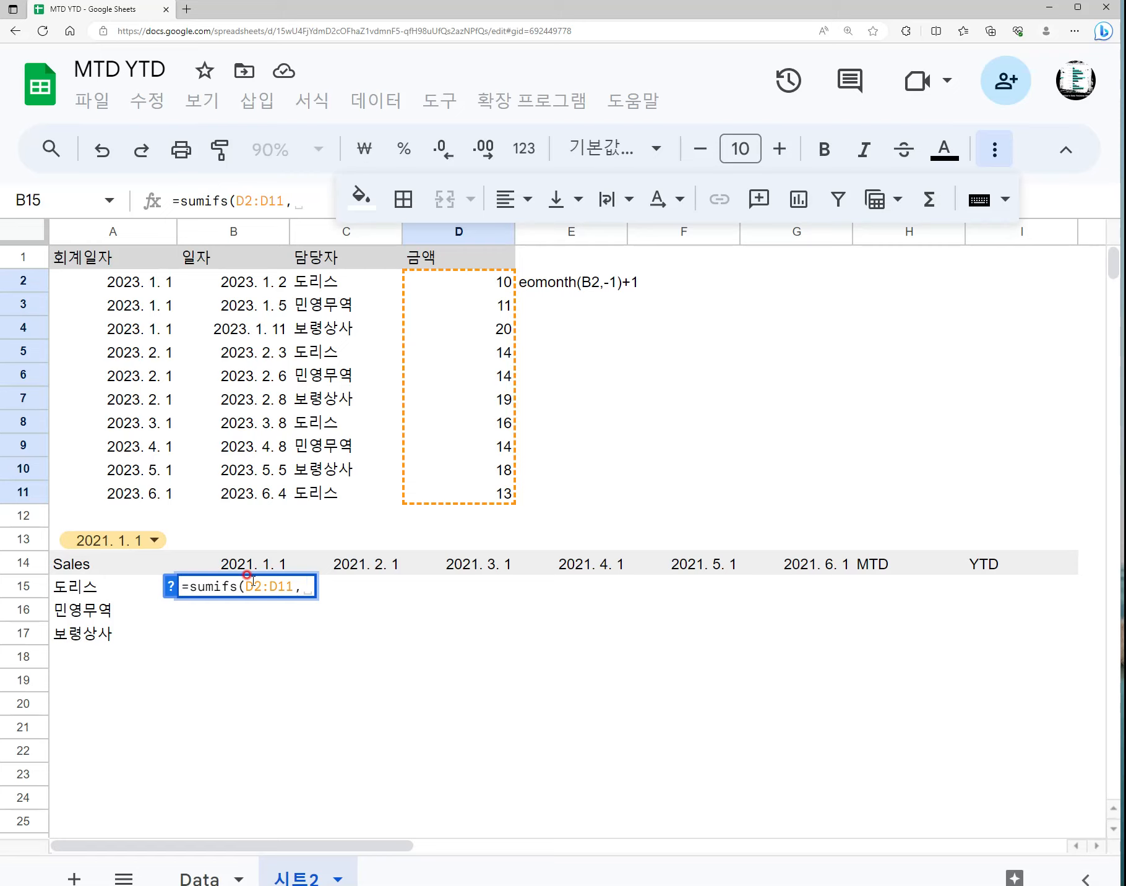
drag(316, 290, 344, 497)
text(,)
click(96, 585)
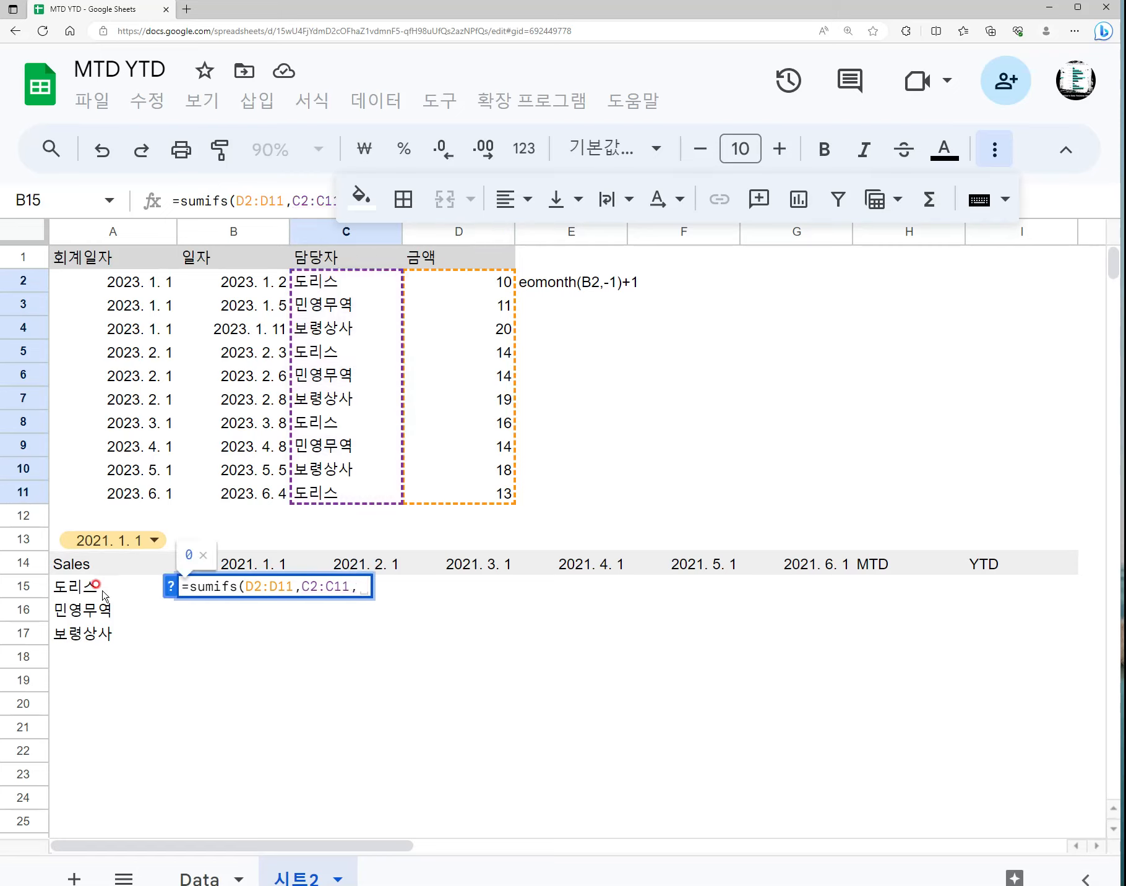
text(,)
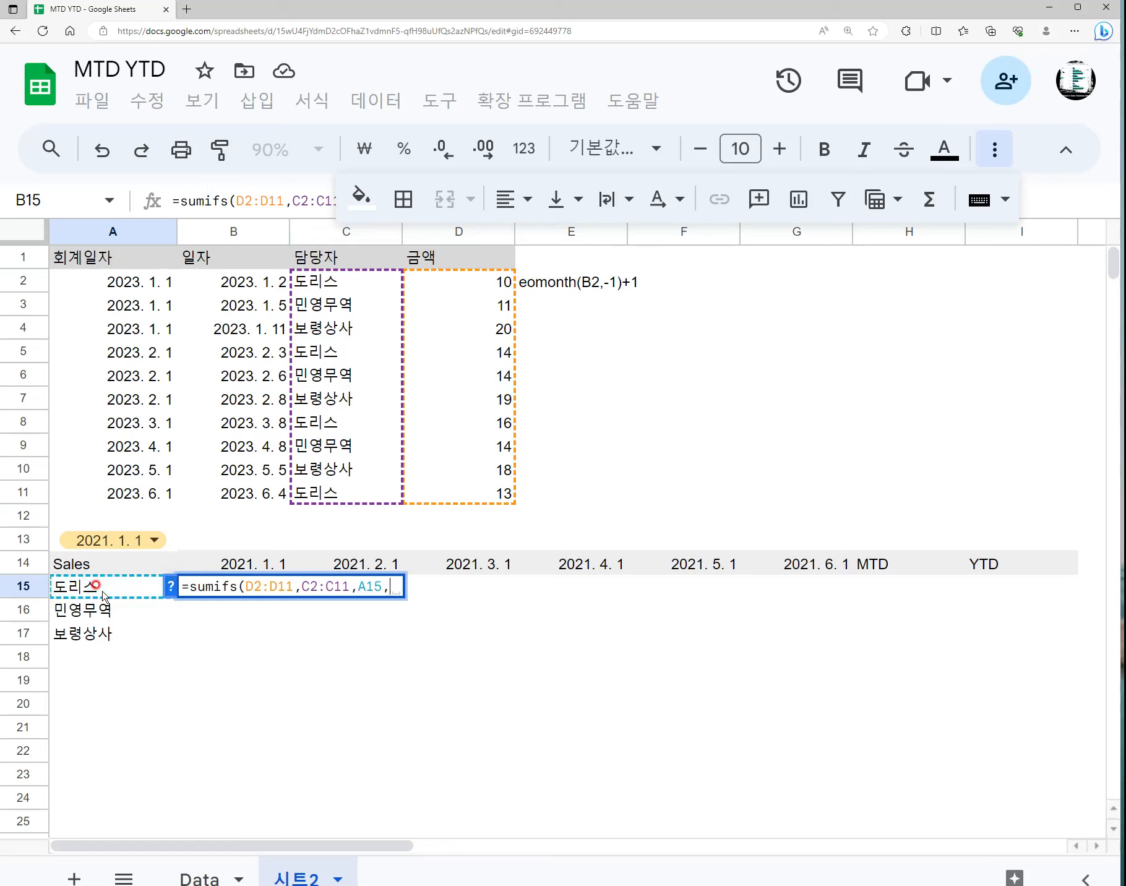
- Add the condition that A2:A11 matches B14 and complete the SUMIFS formula in B15
click(144, 283)
drag(144, 283, 155, 493)
text(,)
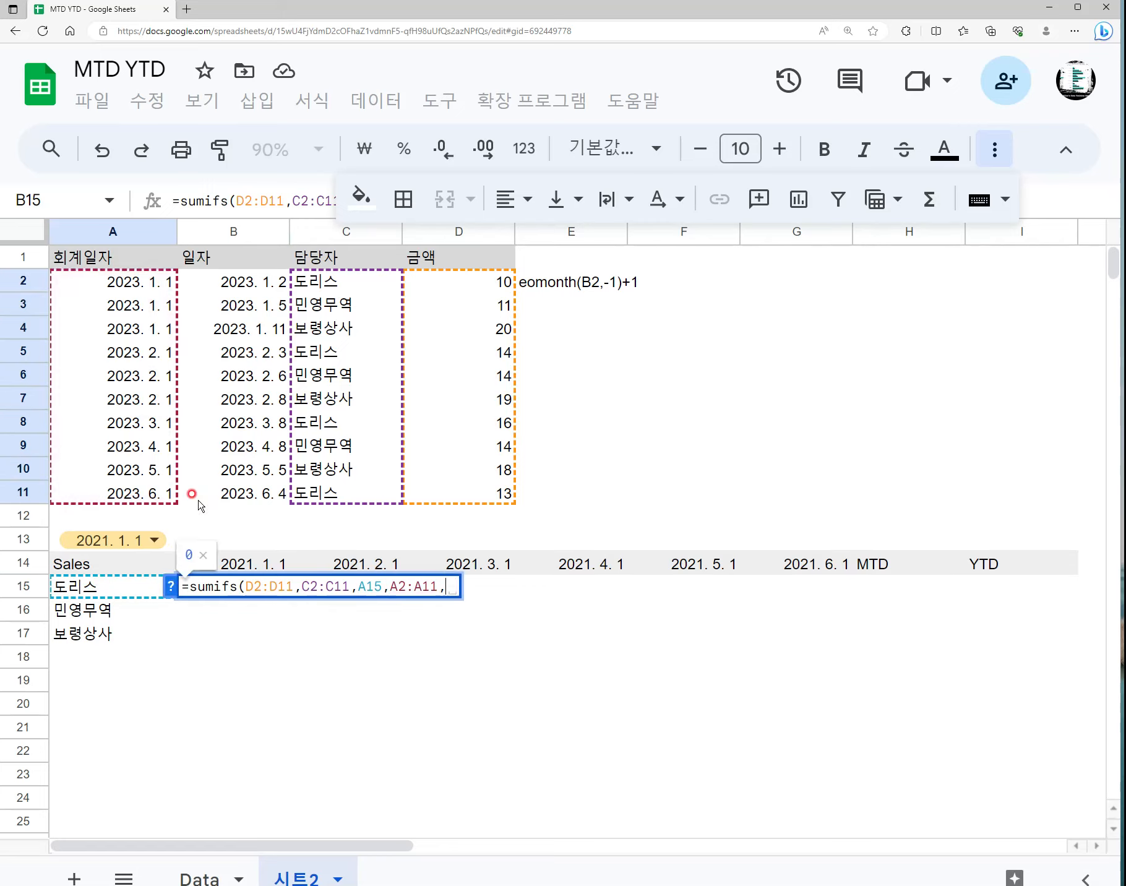
click(269, 572)
text())
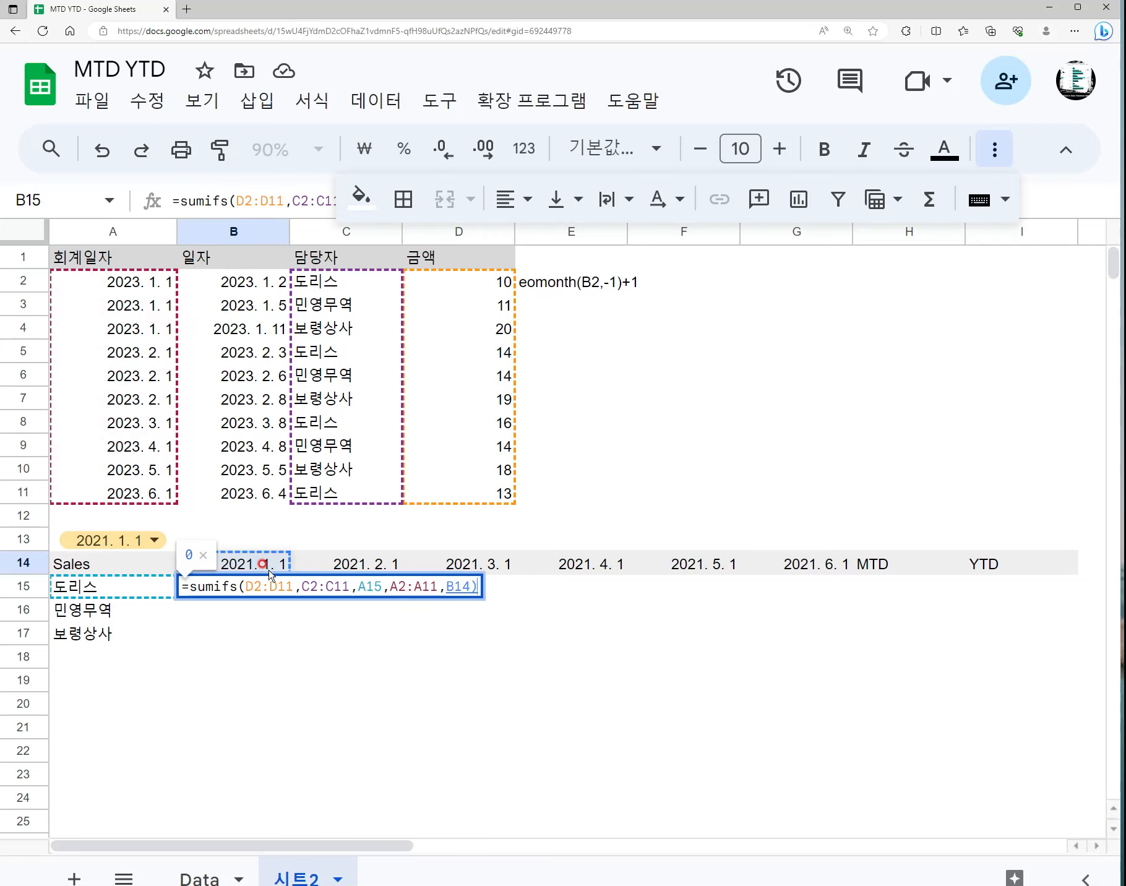
key(Return)
key(Up)
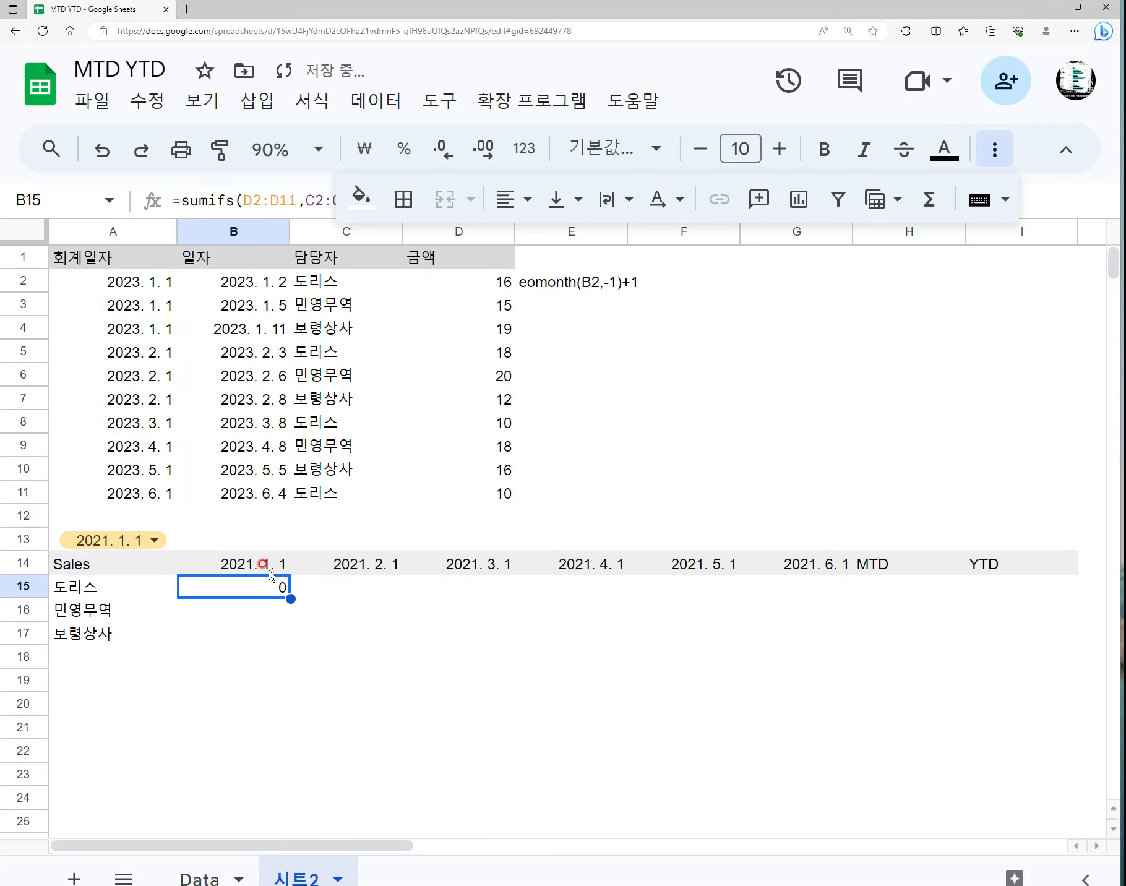
- Examine the ranges and criteria of the SUMIFS formula in B15 against the data table
key(F2)
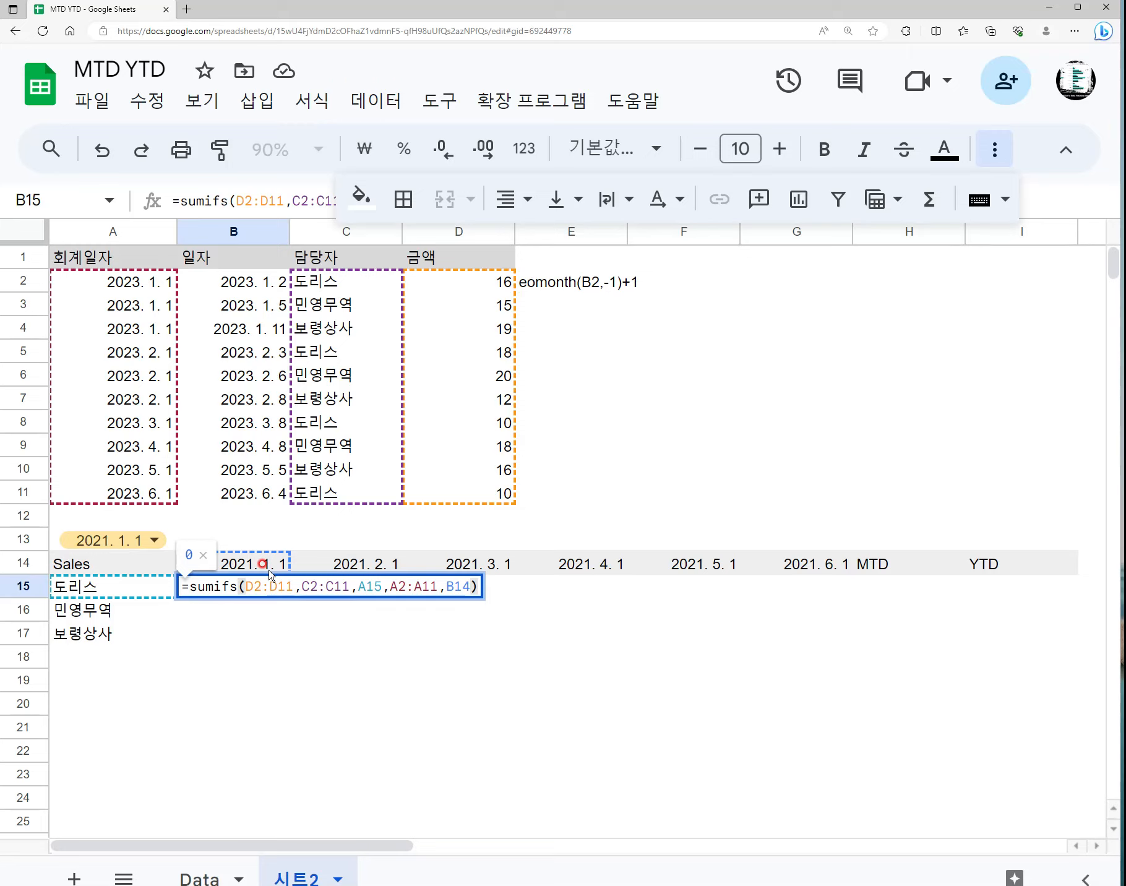
key(Escape)
key(F2)
key(Escape)
click(272, 468)
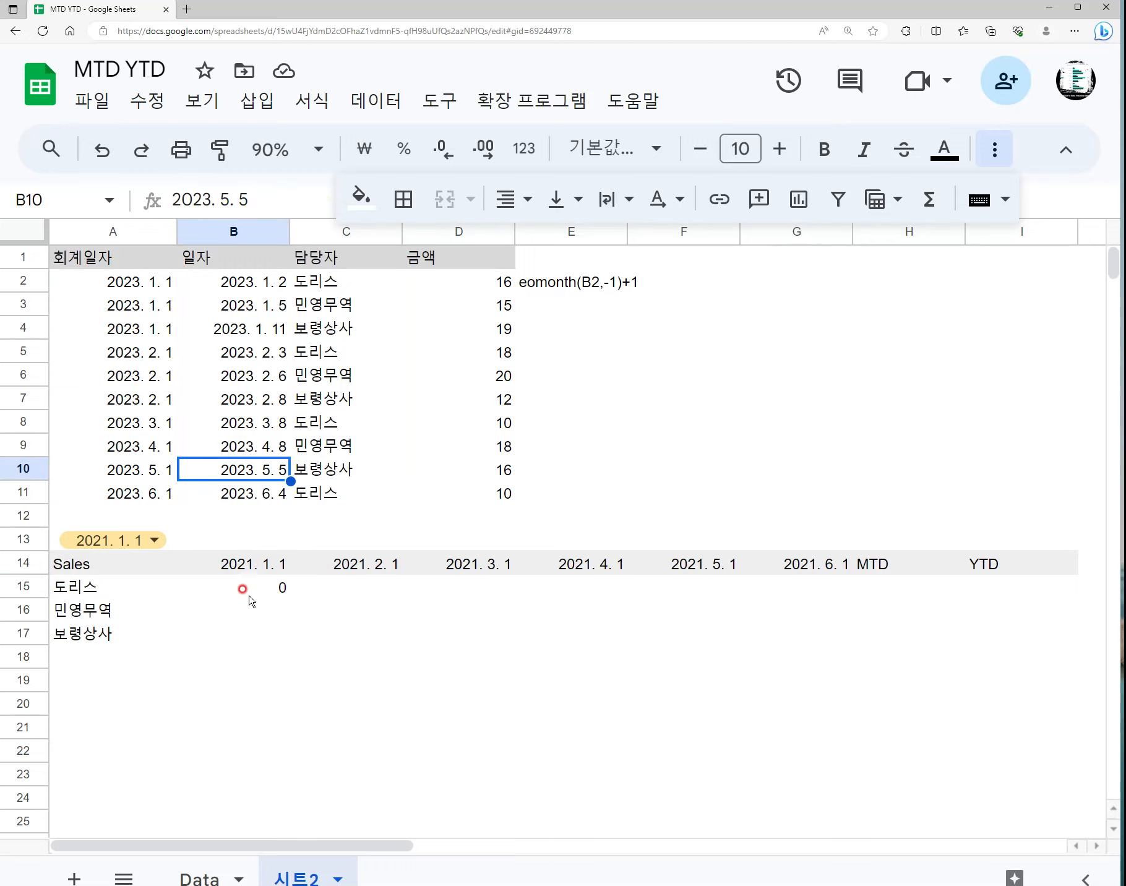
click(225, 592)
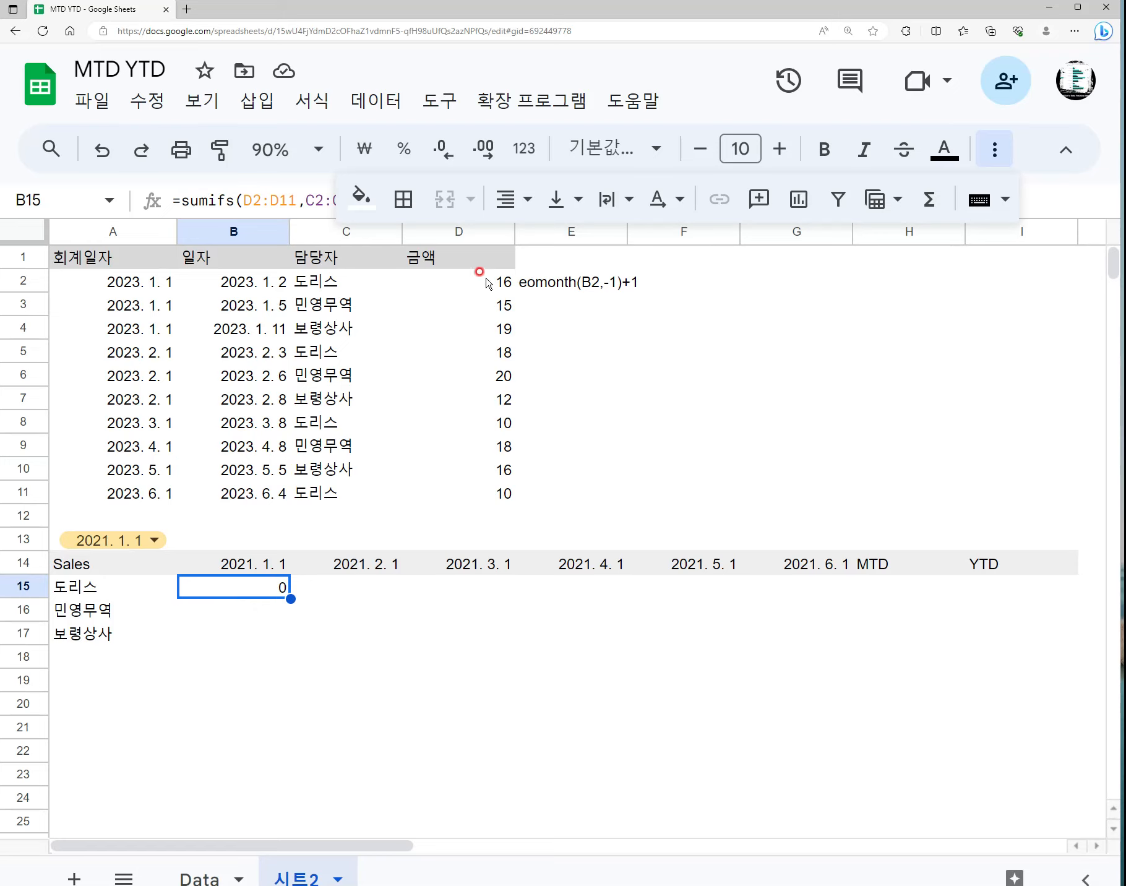
click(486, 283)
click(248, 585)
double_click(249, 583)
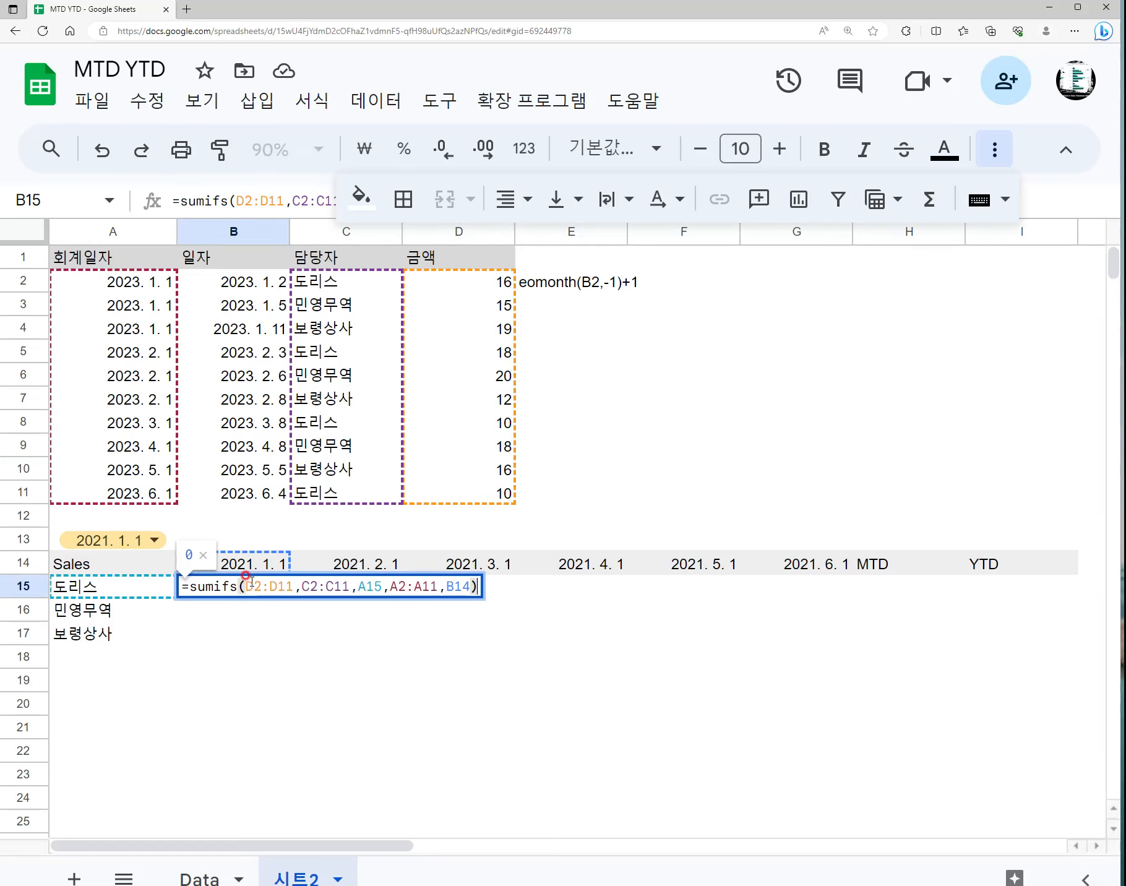
click(994, 150)
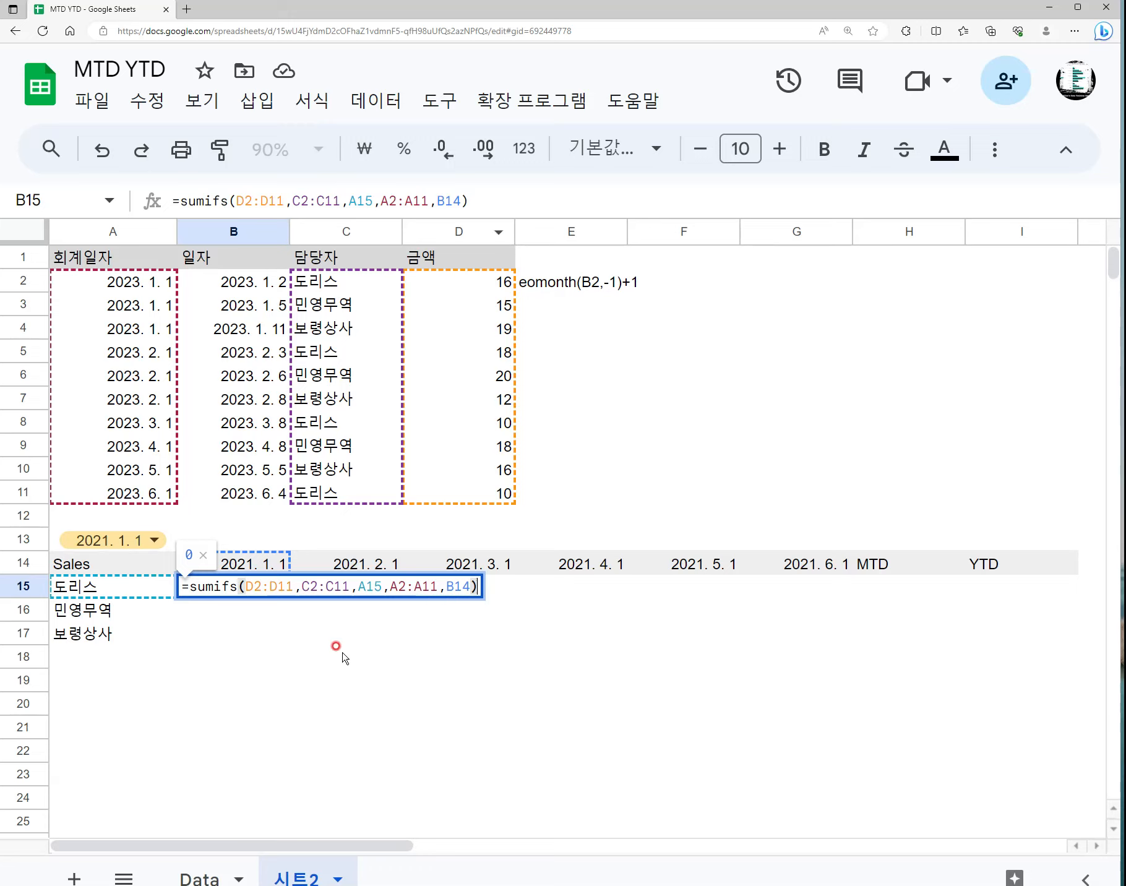
key(ctrl+Return)
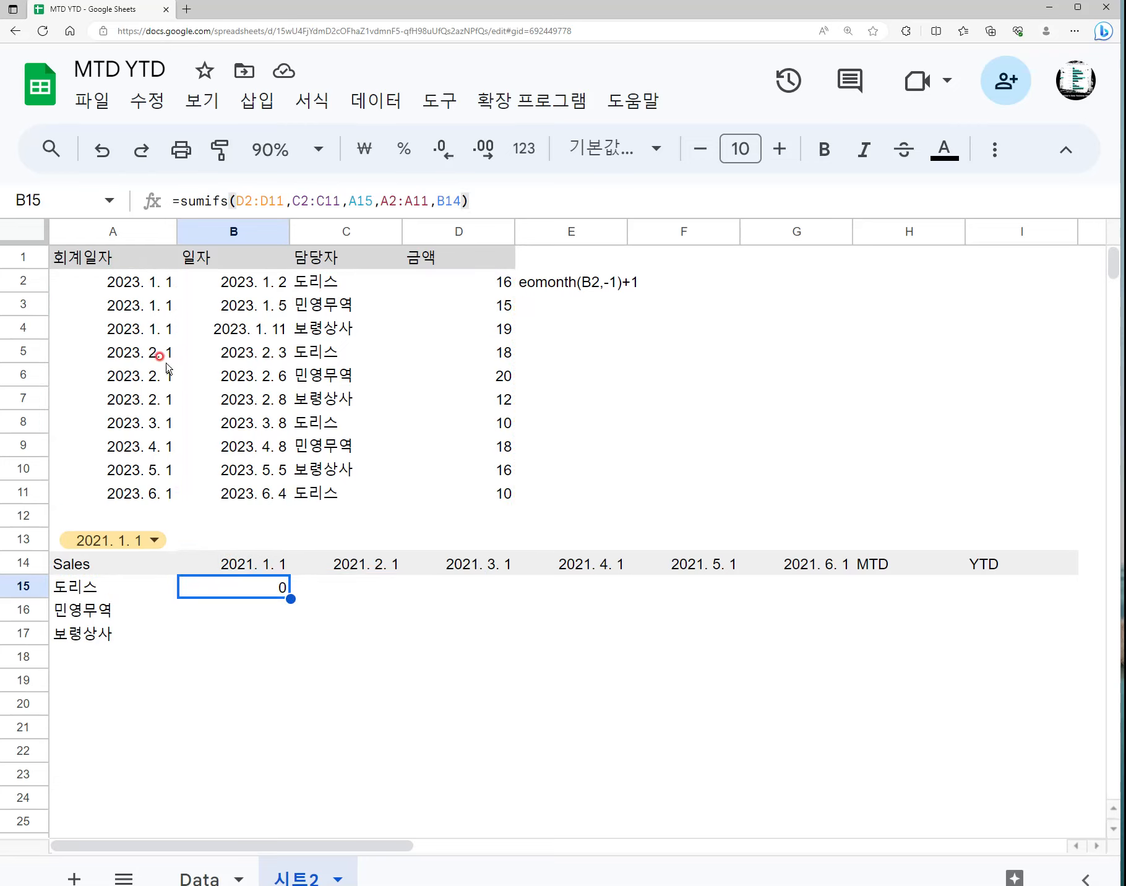
- Try copying the accounting date from A2 into the header cell B14, and undo the paste
click(146, 282)
key(ctrl+c)
click(250, 564)
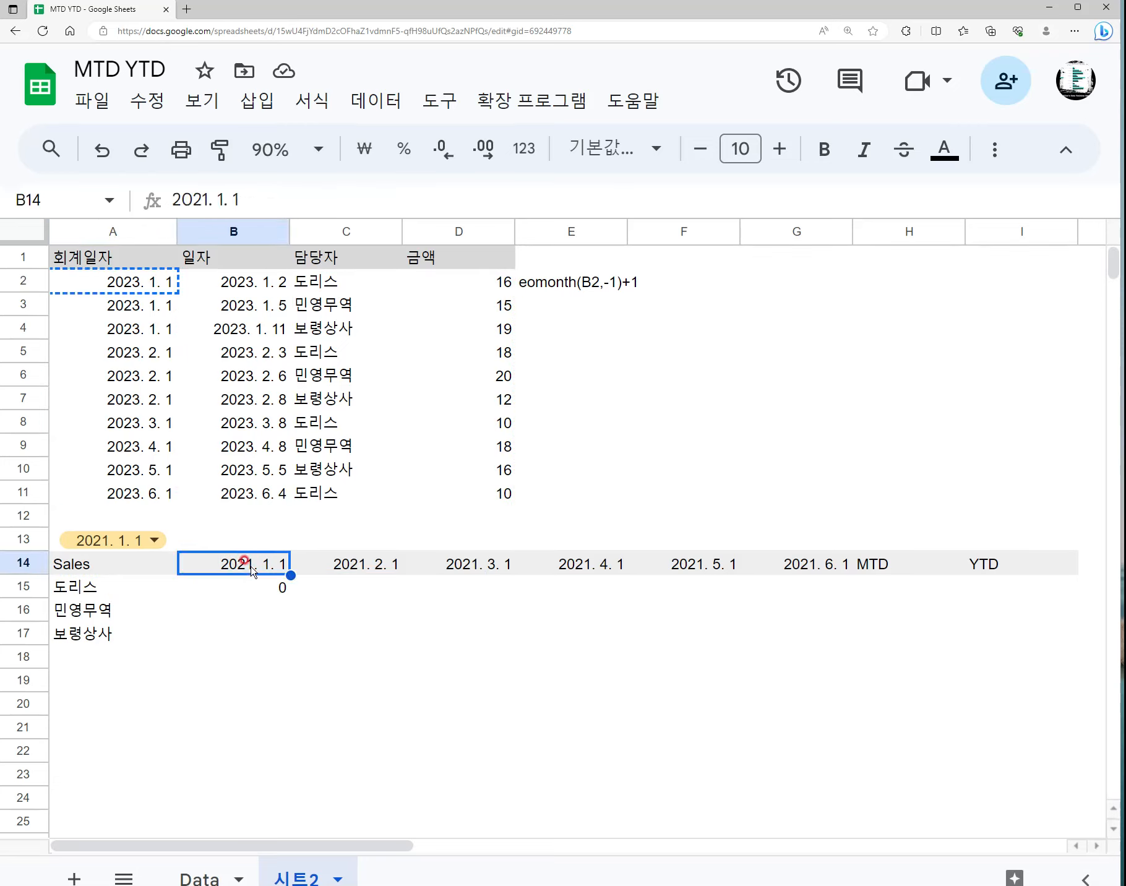
key(ctrl+v)
key(ctrl+z)
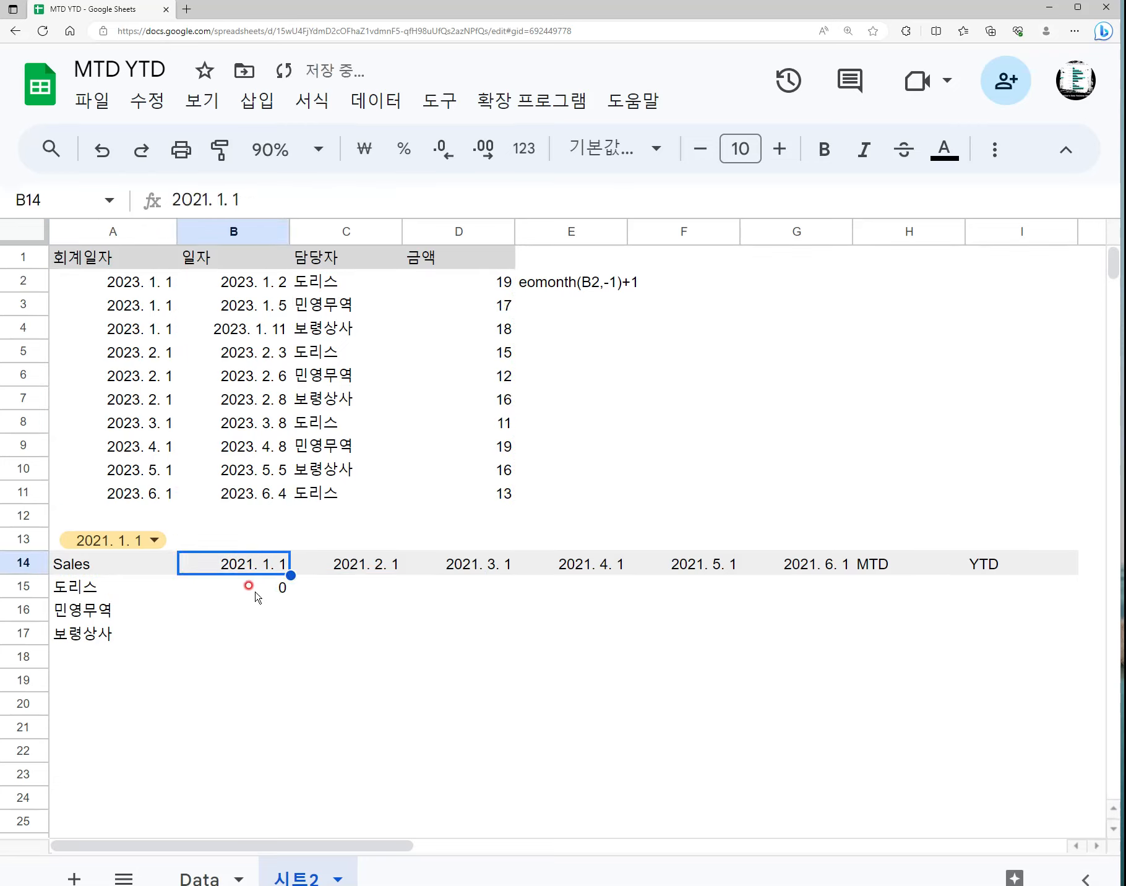
- Clear the SUMIFS formula from B15
click(174, 592)
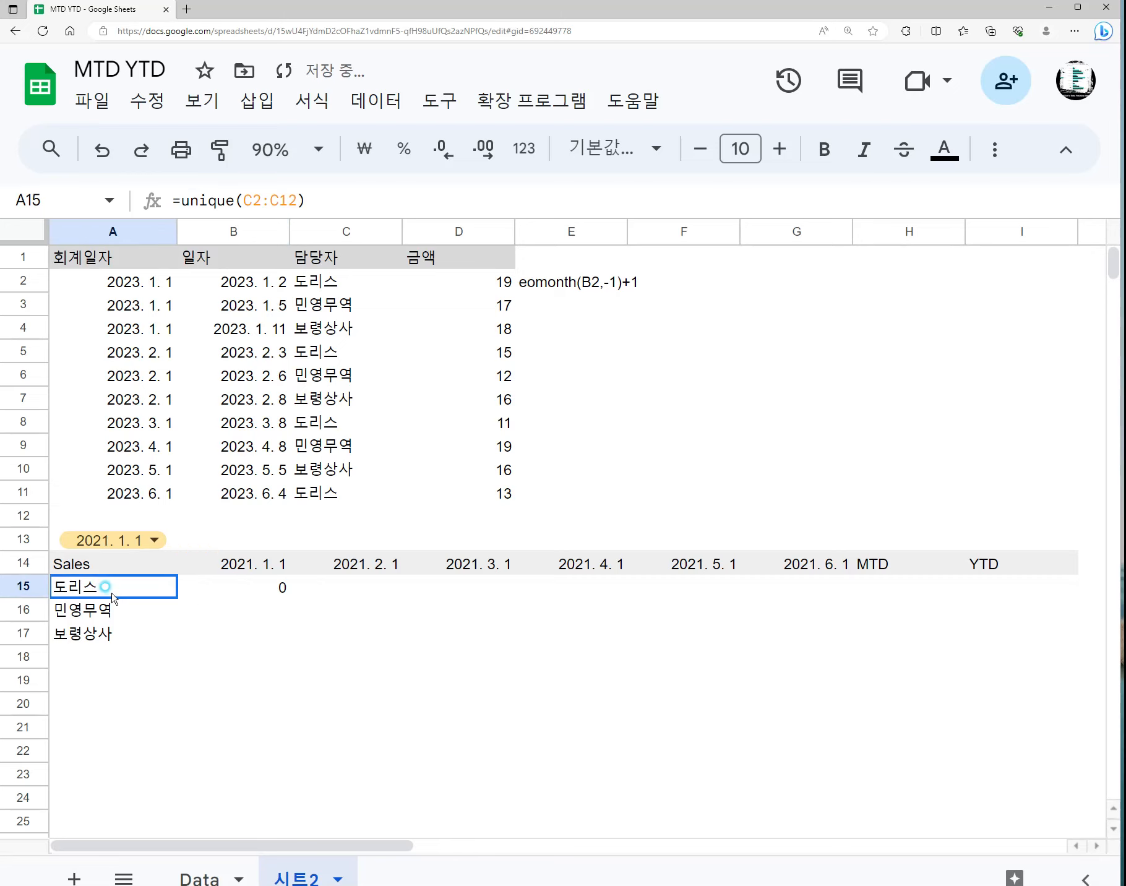
double_click(243, 585)
key(Escape)
key(Delete)
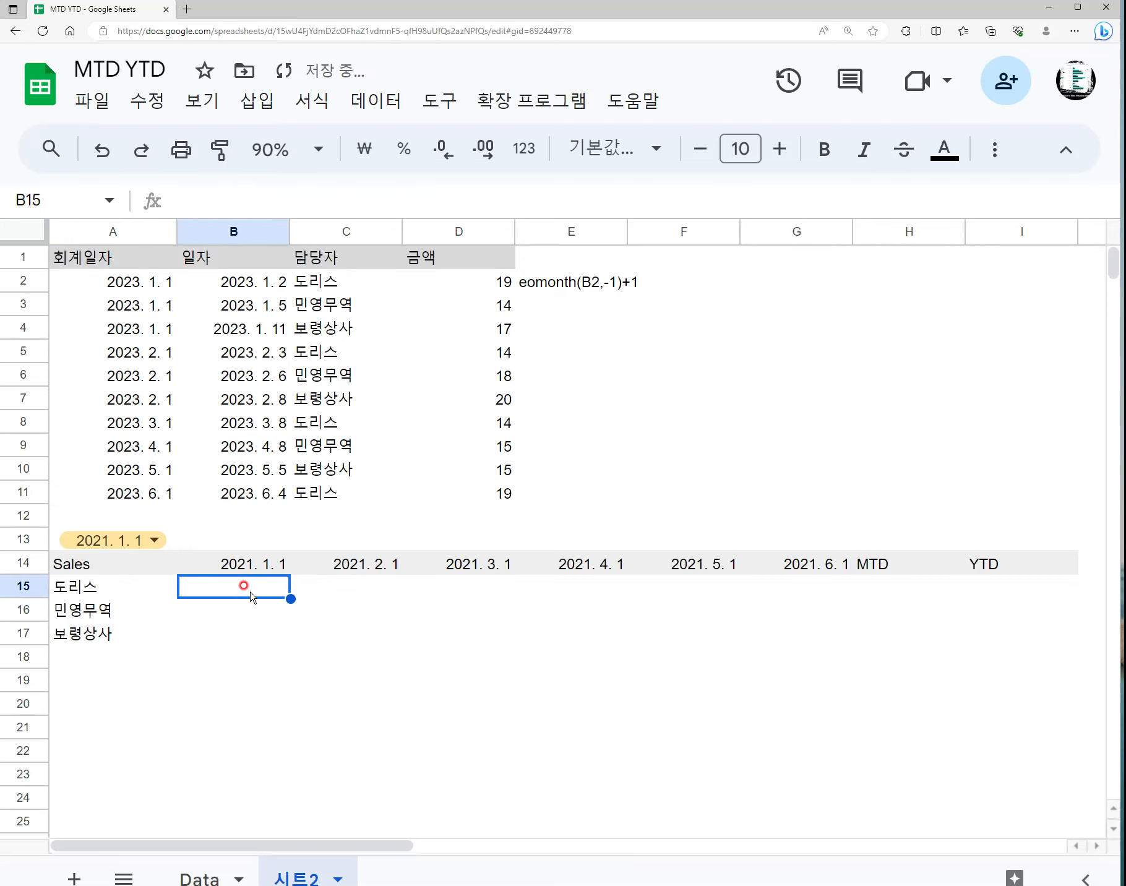
- Enter a SUMIFS formula in B15 summing D2:D11 where C2:C11 matches A15 and A2:A11 matches B14
text(=sumifs()
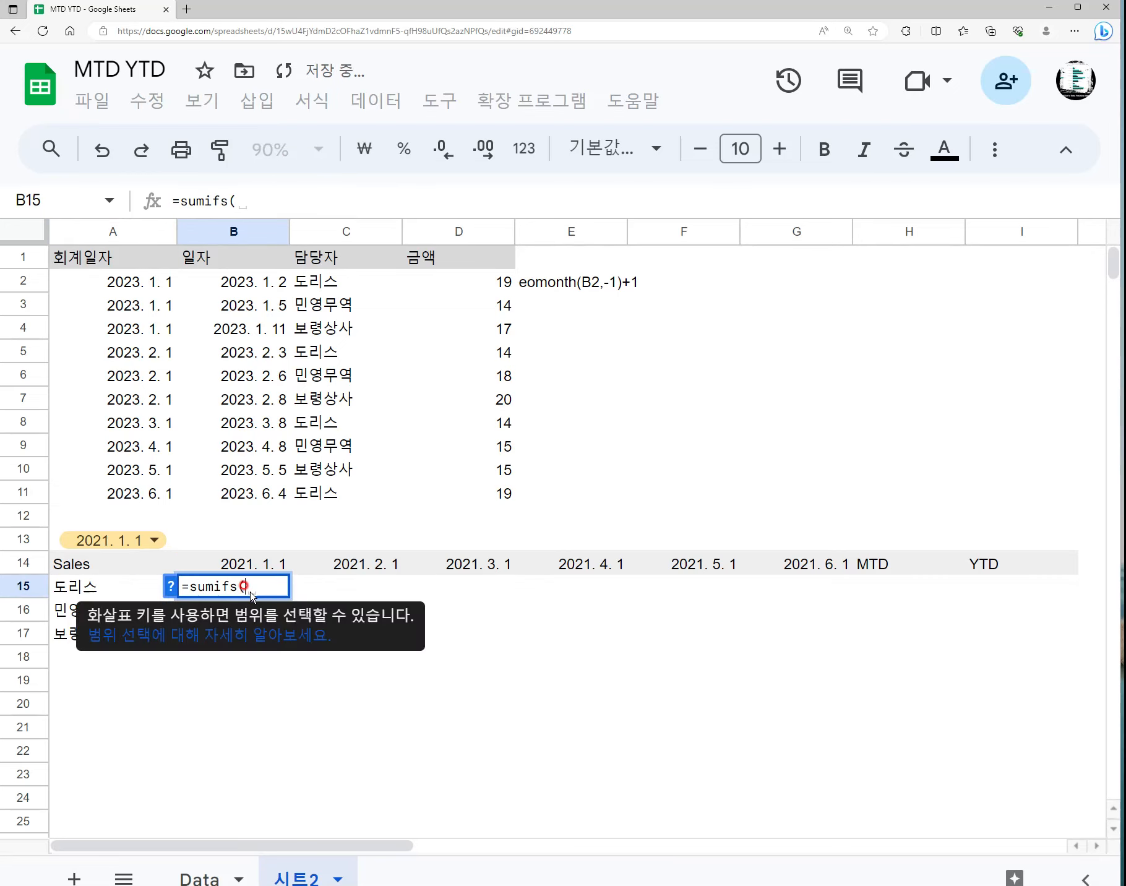
drag(465, 280, 470, 491)
text(,)
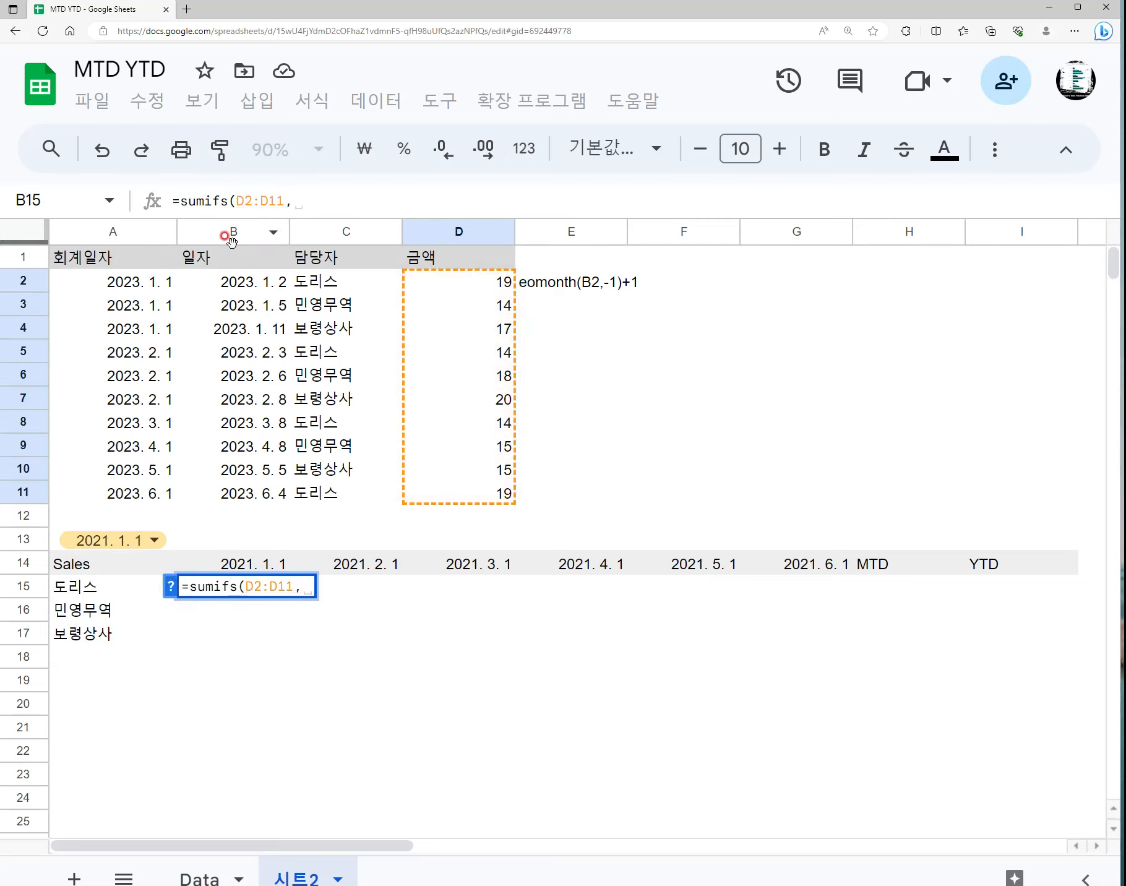
drag(332, 283, 332, 492)
text(,)
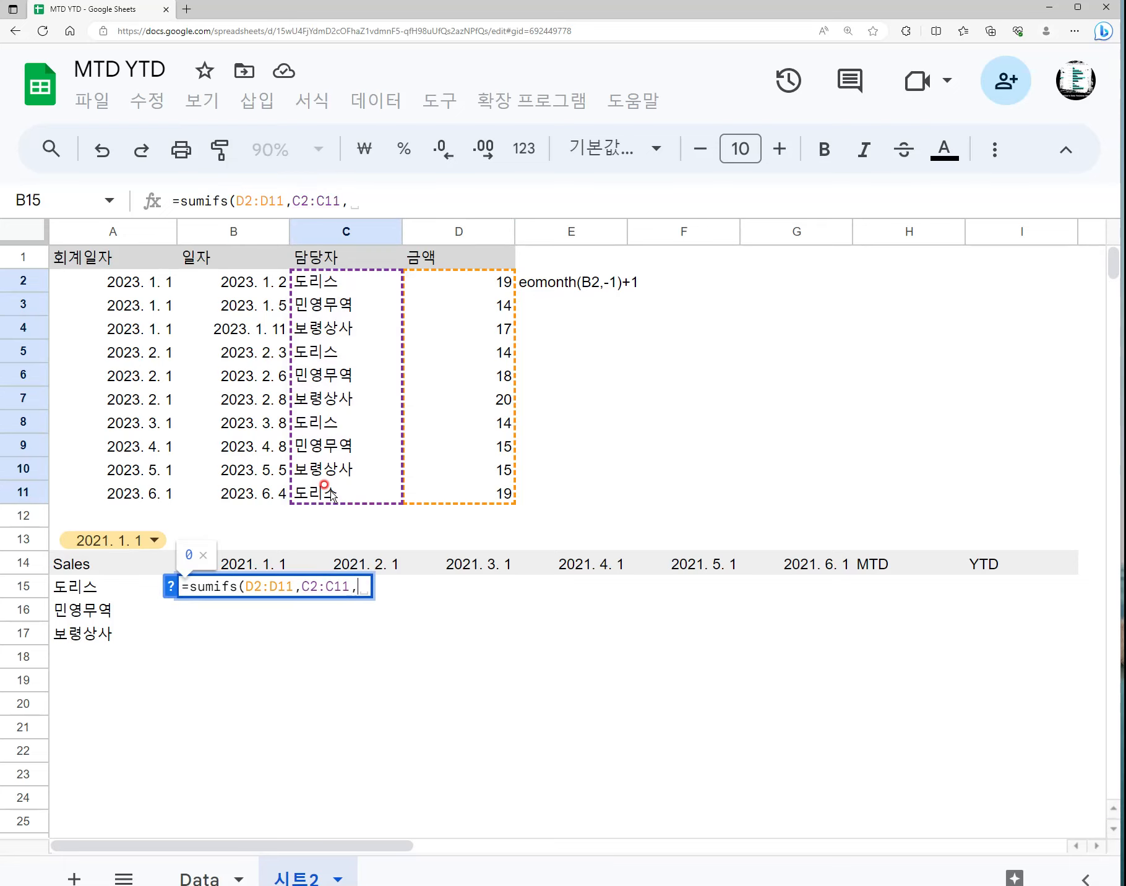
click(88, 587)
text(,)
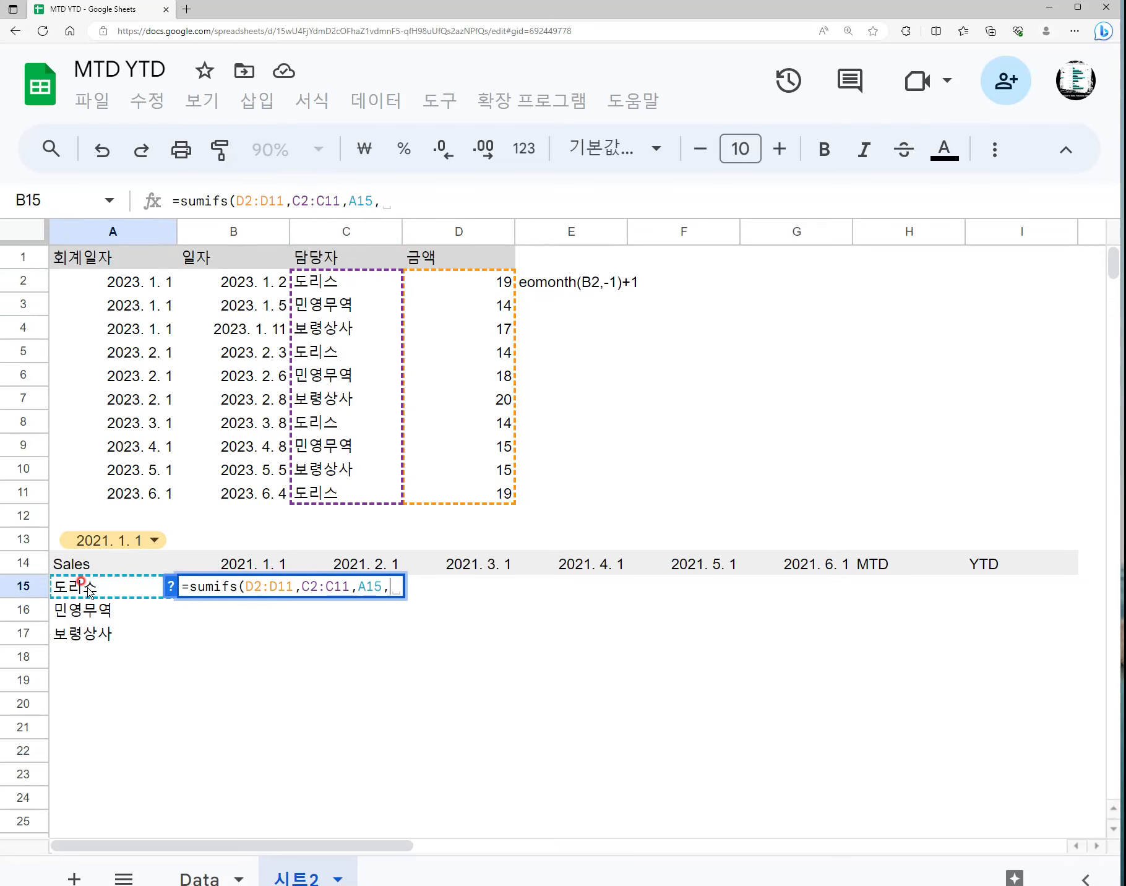
drag(99, 282, 105, 489)
text(,)
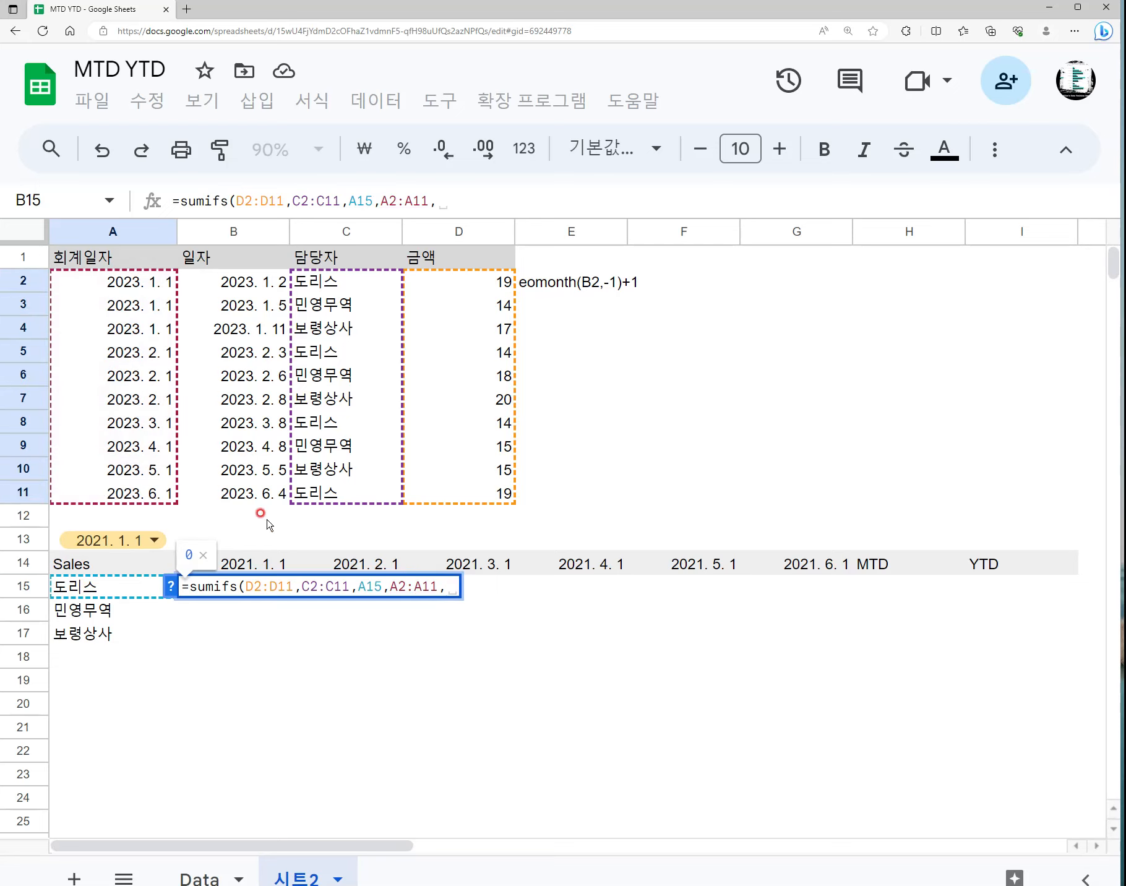
click(269, 563)
key(Return)
- Change the header dates to 2023. 1. 1 in B14 and 2023. 2. 1 in C14
click(270, 564)
drag(201, 204, 209, 204)
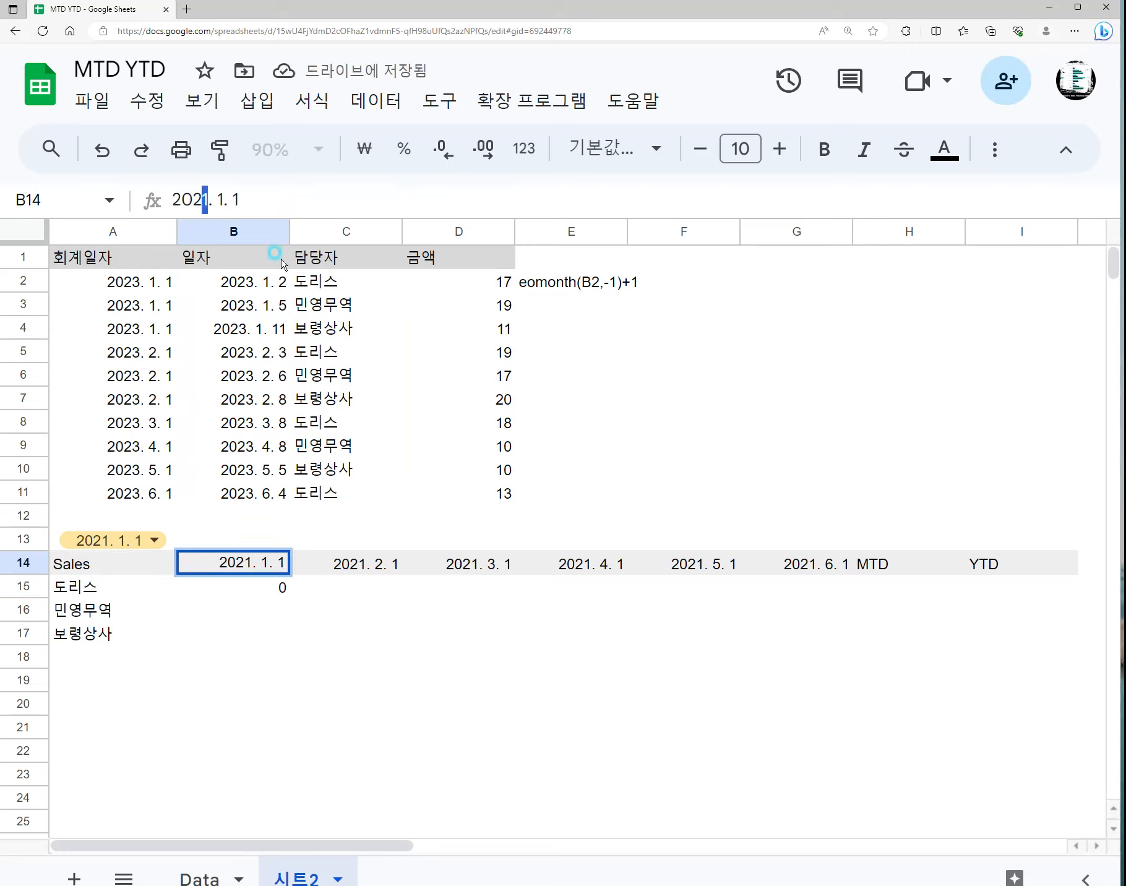
text(3)
key(Return)
key(Up)
key(Right)
key(Return)
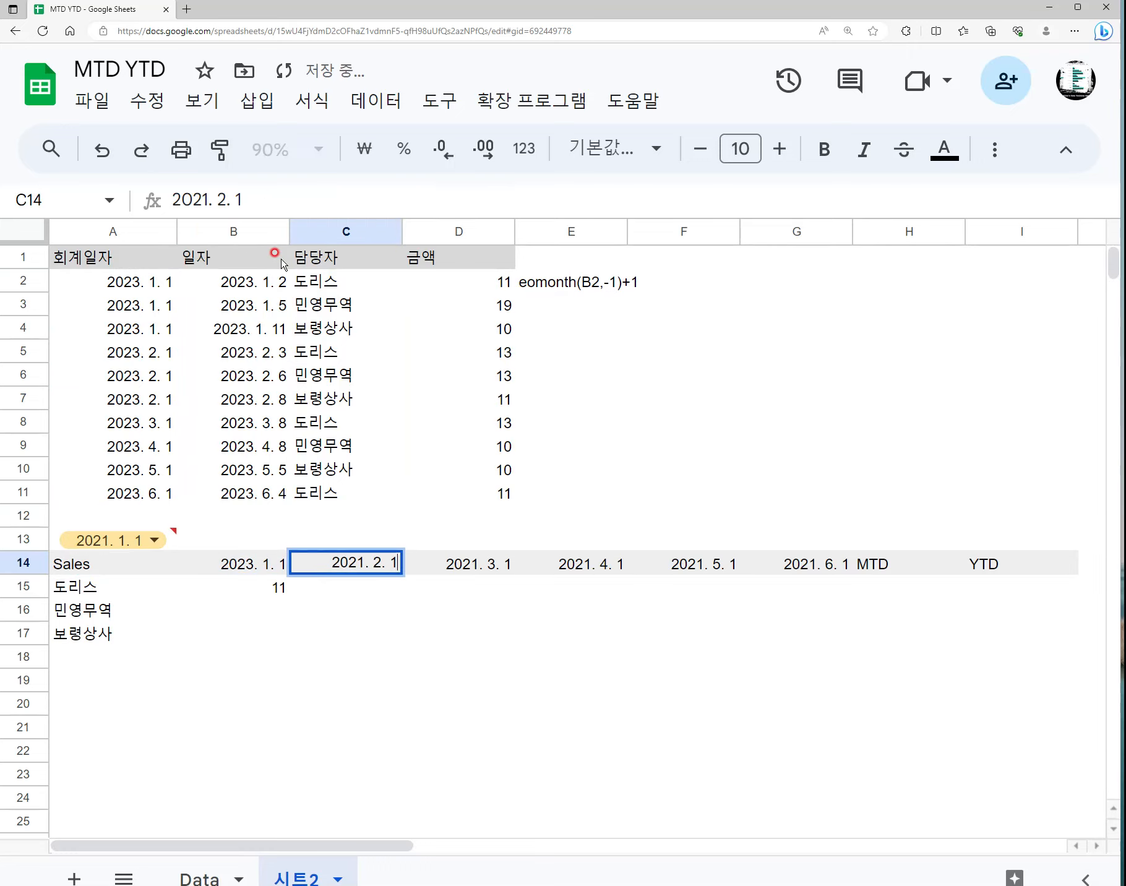
key(BackSpace)
text(3)
key(Return)
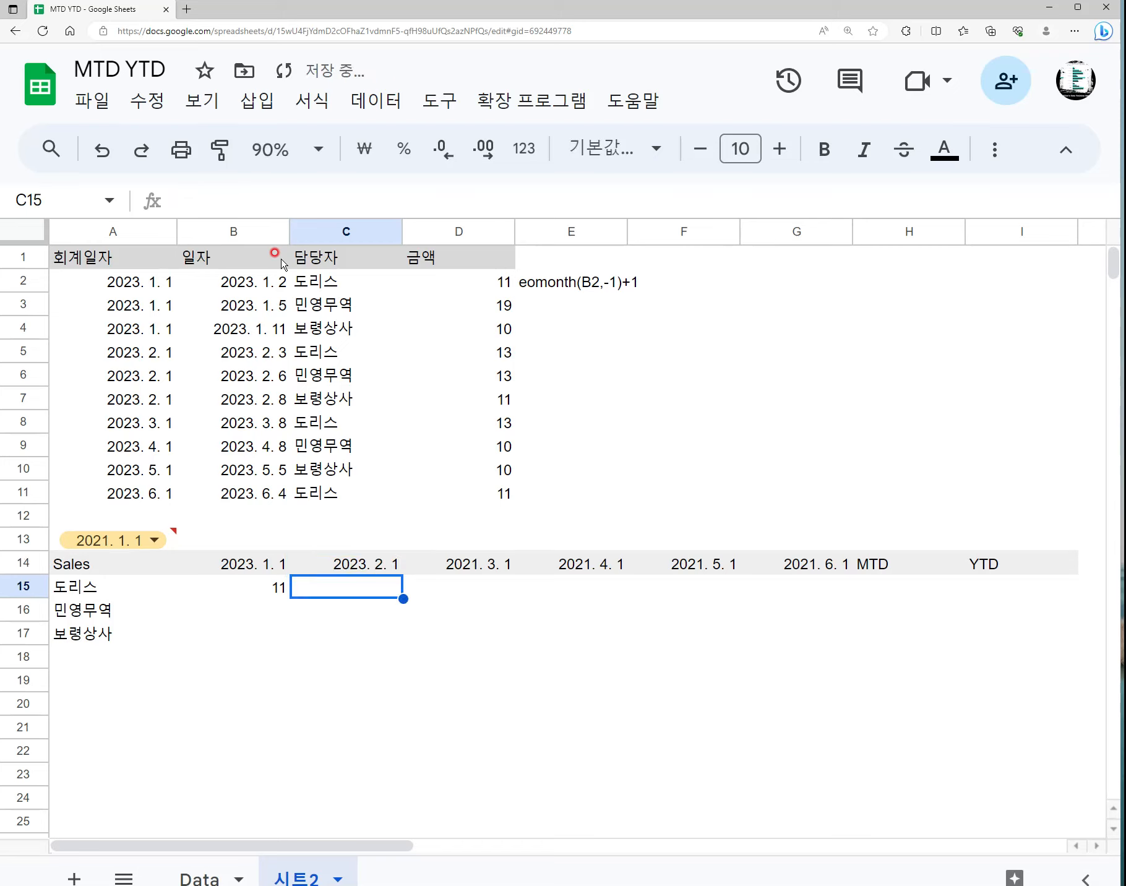
- Extend the monthly date series from B14:C14 across the header row through G14
key(Left)
key(Up)
key(shift+Right)
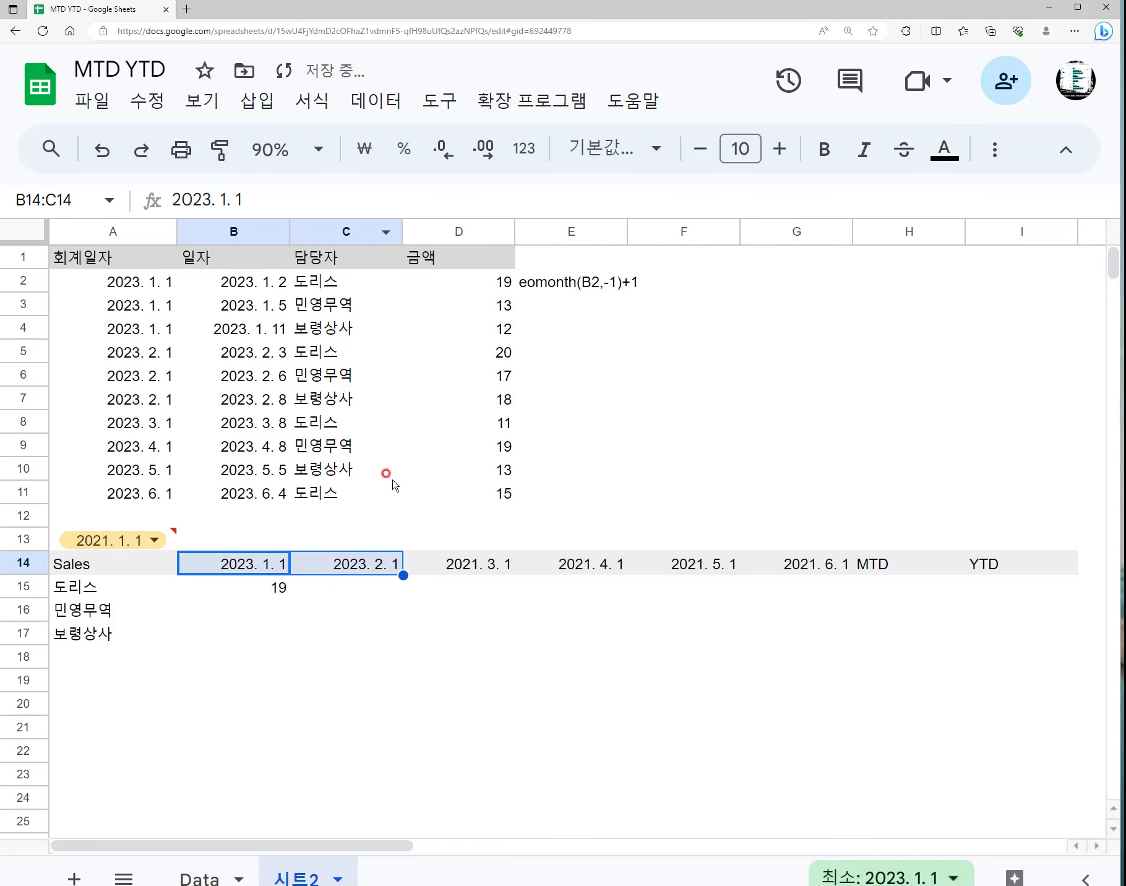
drag(403, 575, 799, 561)
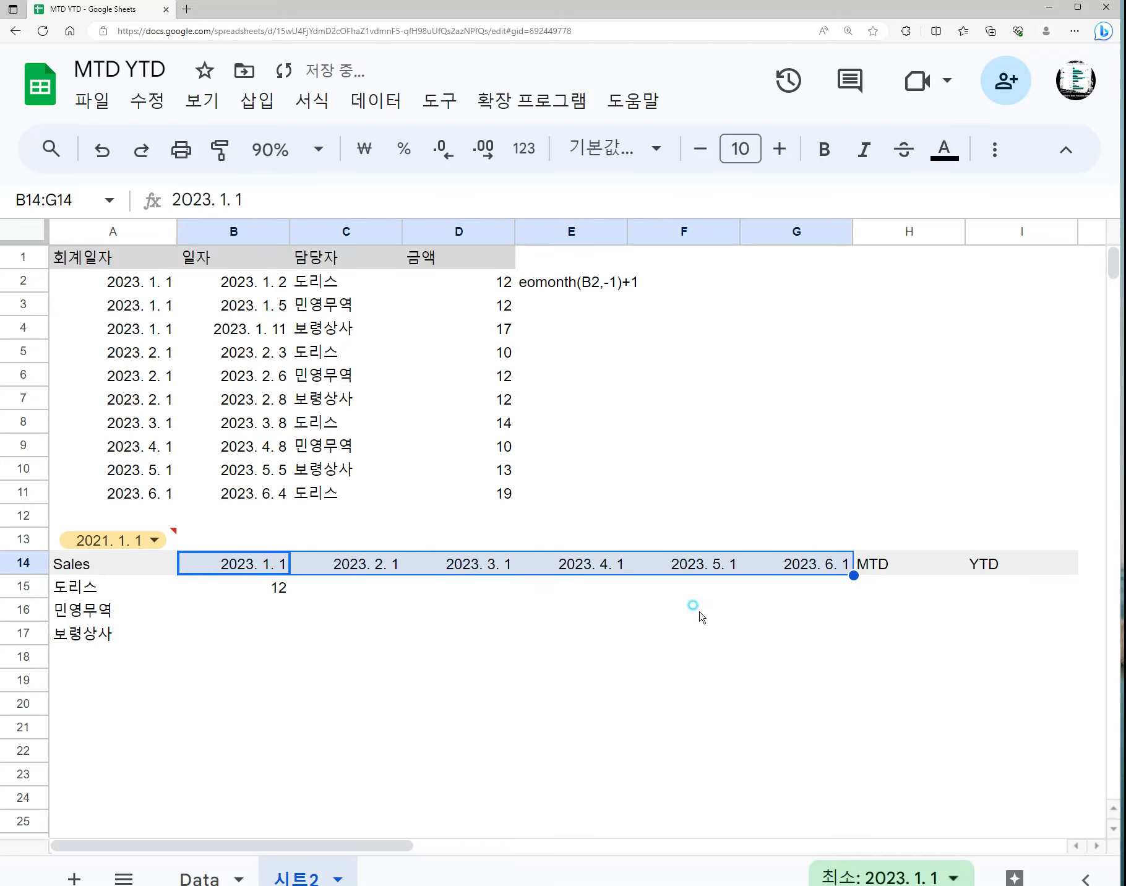
click(691, 608)
- Copy the SUMIFS formula with its relative references from B15 into B16 and B17
click(247, 591)
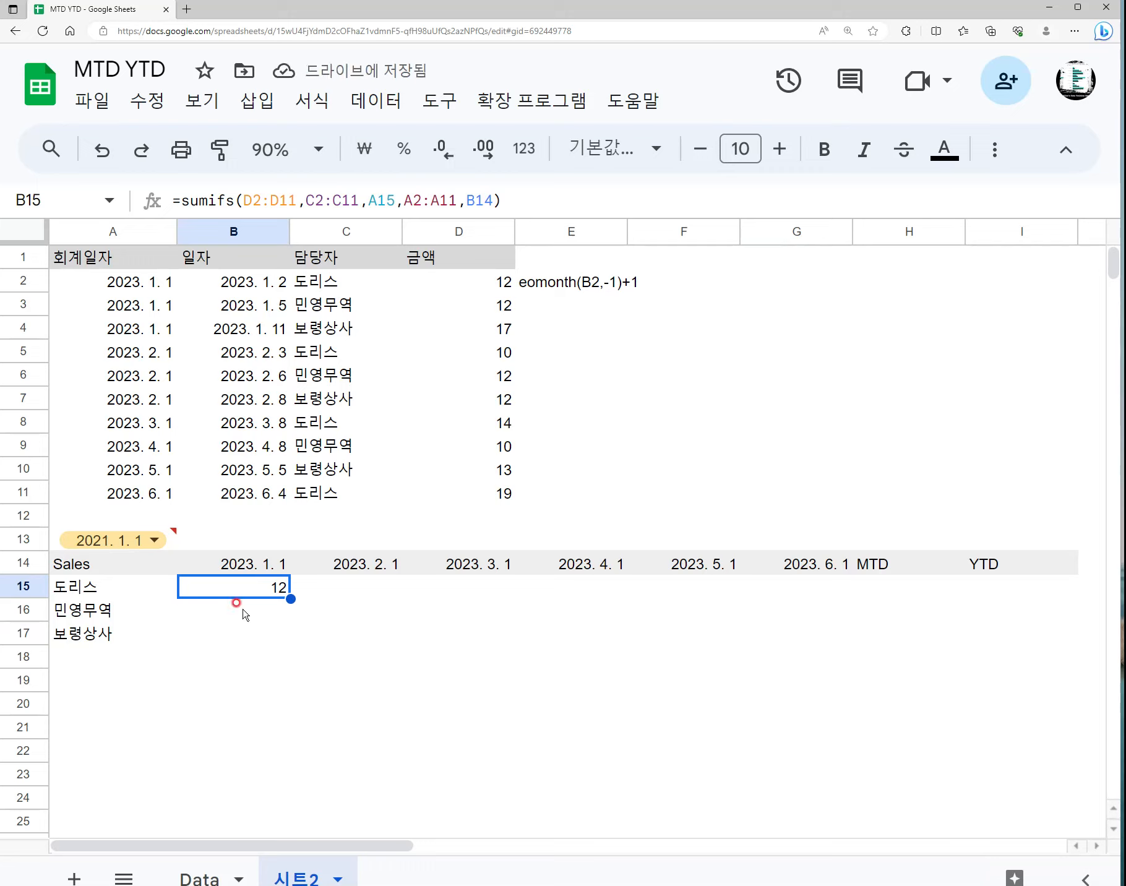
key(F2)
key(Escape)
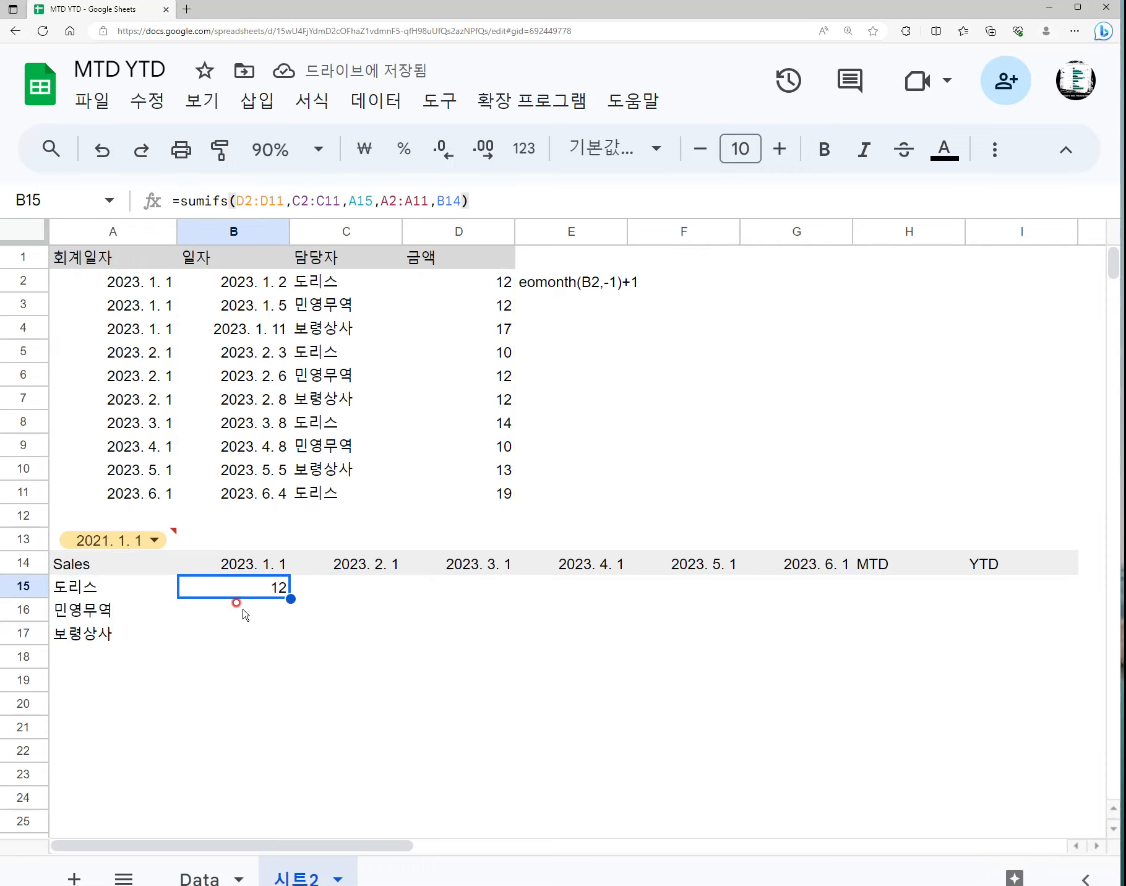
key(ctrl+c)
key(Down)
key(ctrl+v)
key(Down)
key(ctrl+v)
key(Up)
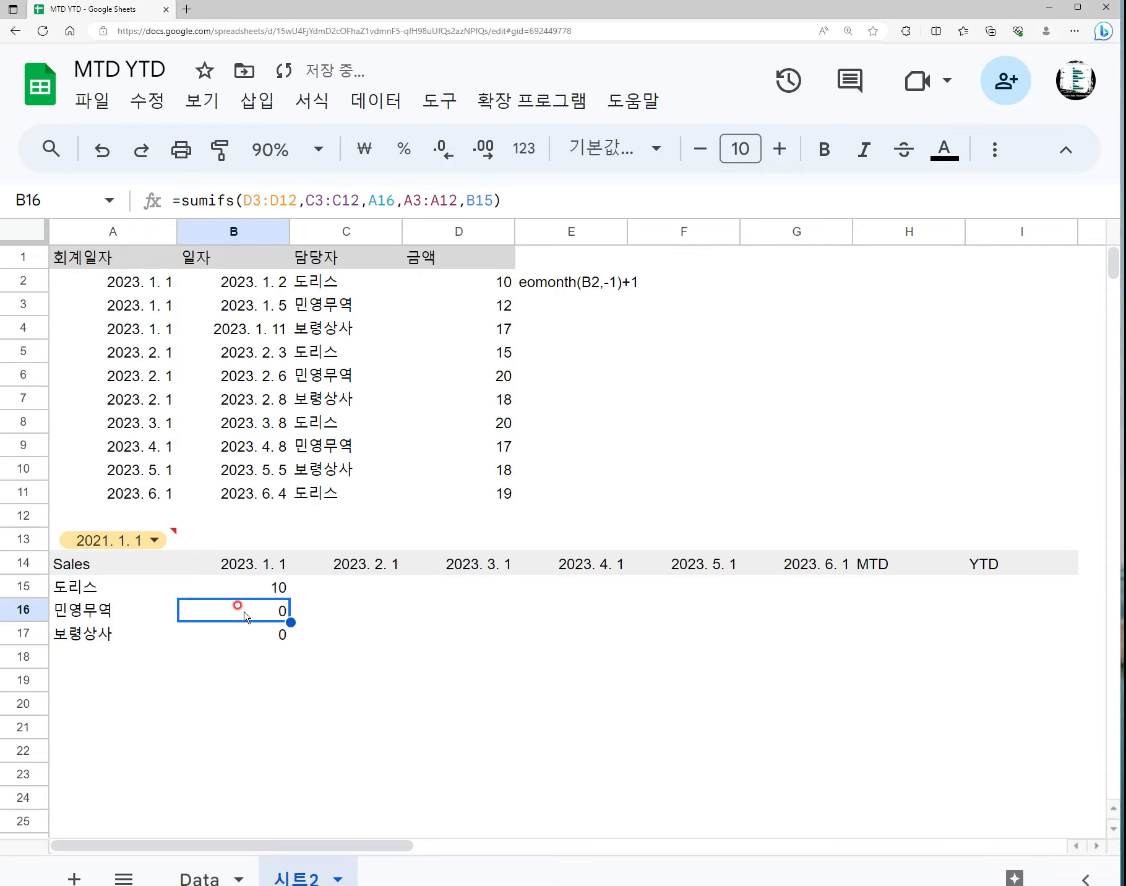
- Compare the cell references of the SUMIFS formulas in B16 and B15
key(F2)
key(Escape)
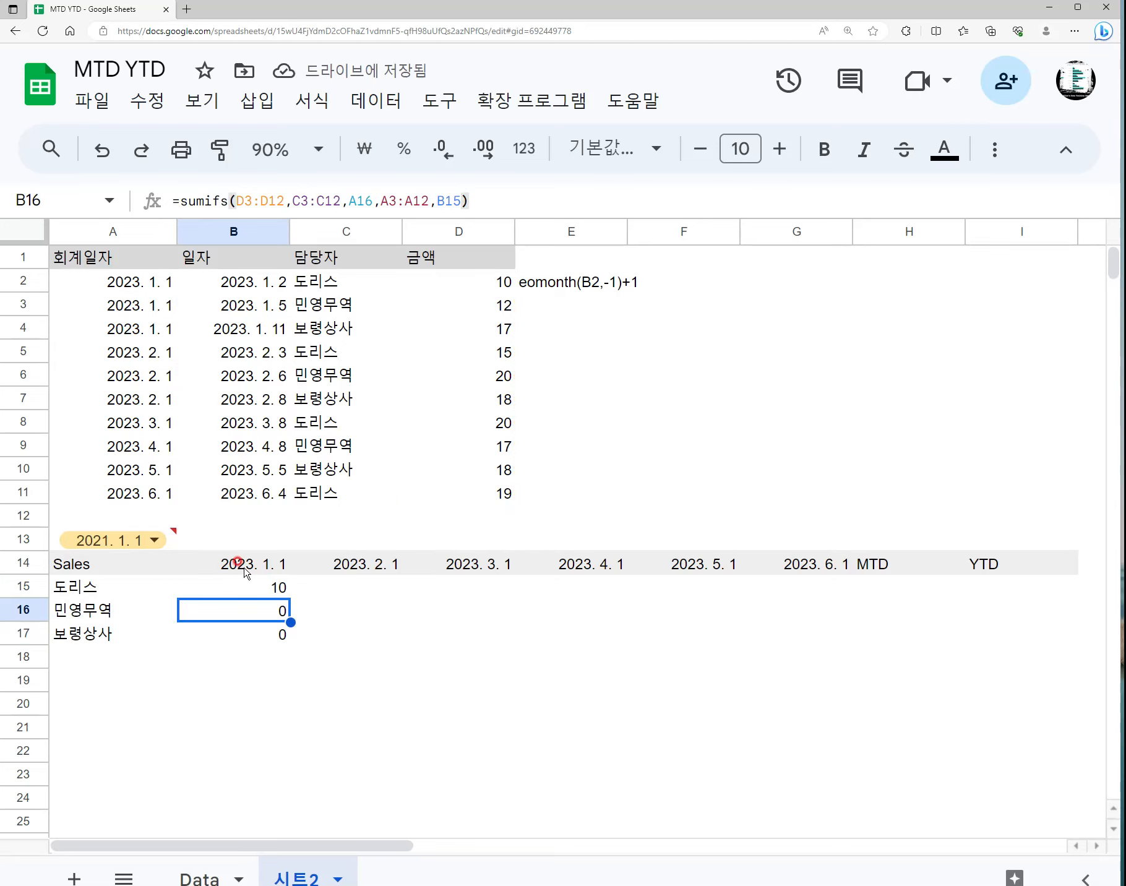
key(Up)
key(F2)
key(Escape)
double_click(253, 612)
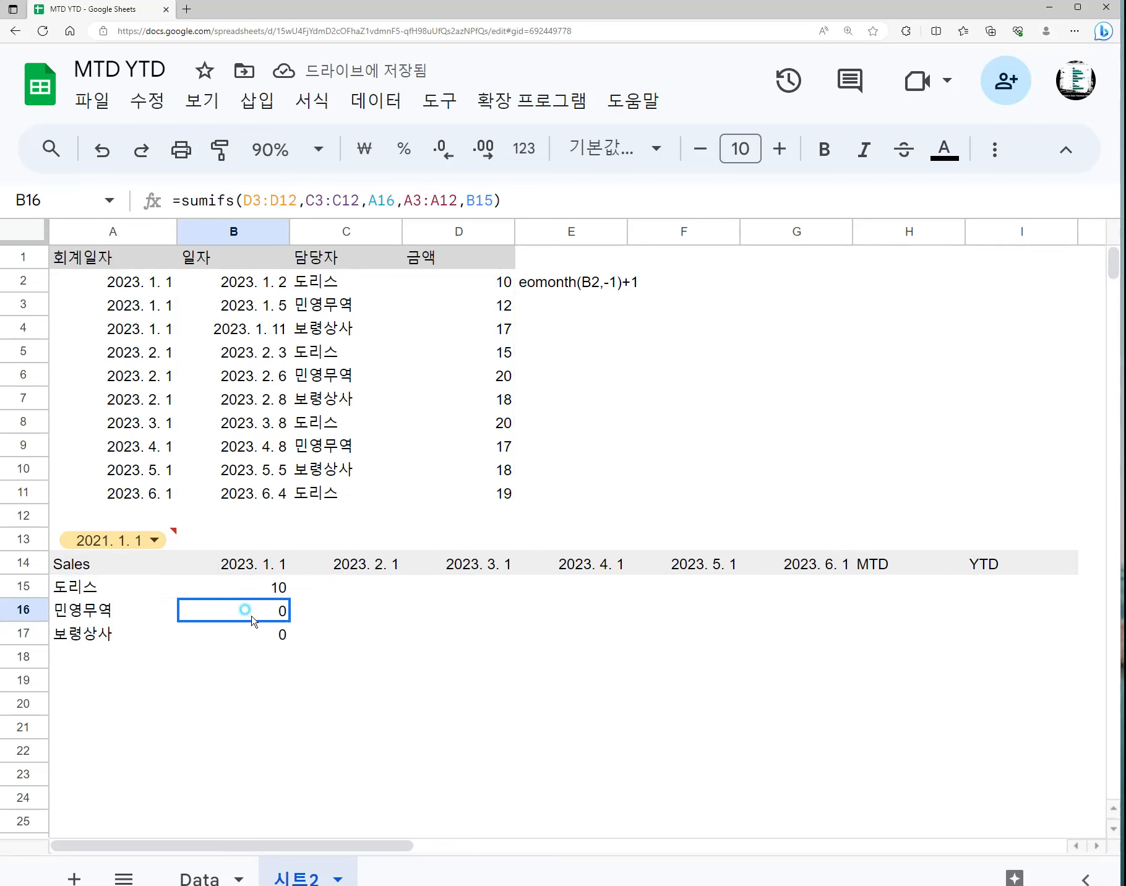
key(Escape)
- Make every range and criterion reference in the B15 SUMIFS formula absolute, from $D$2:$D$11 through $B$14
click(253, 587)
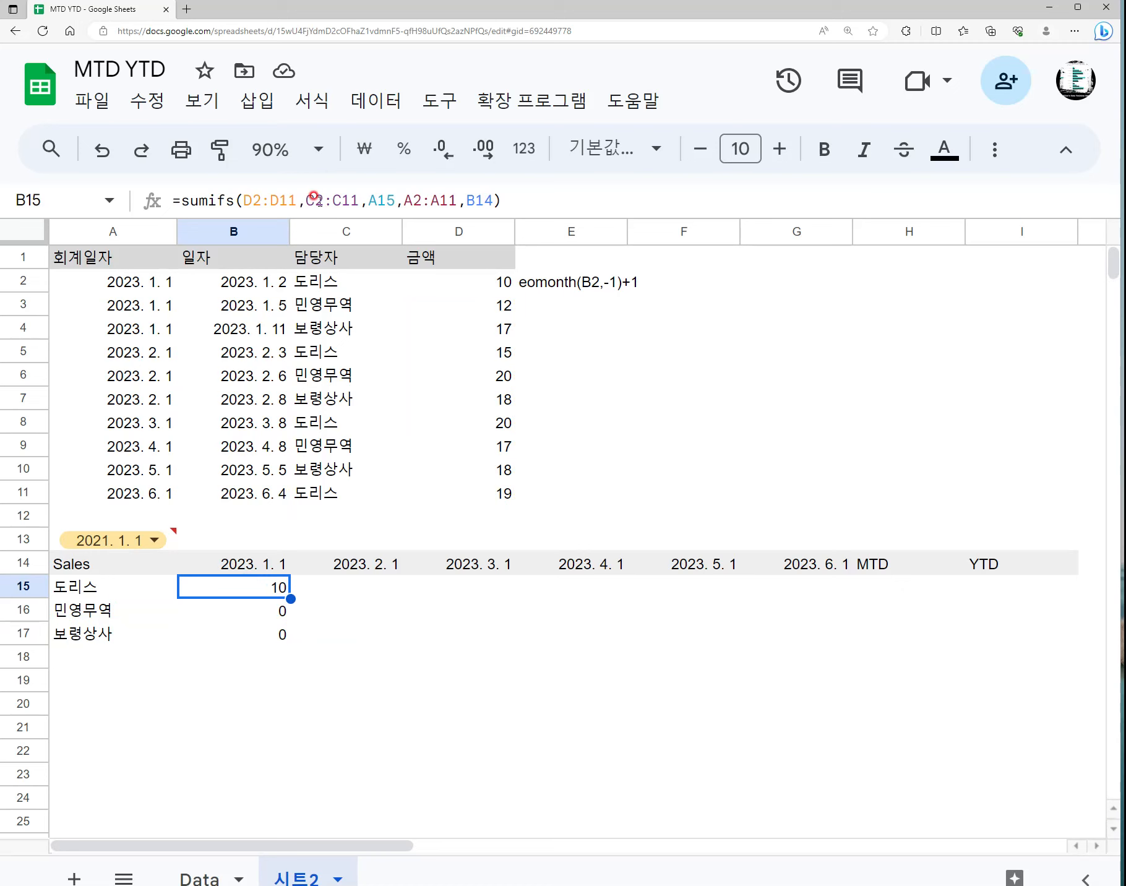
click(285, 200)
key(F4)
click(426, 199)
key(F4)
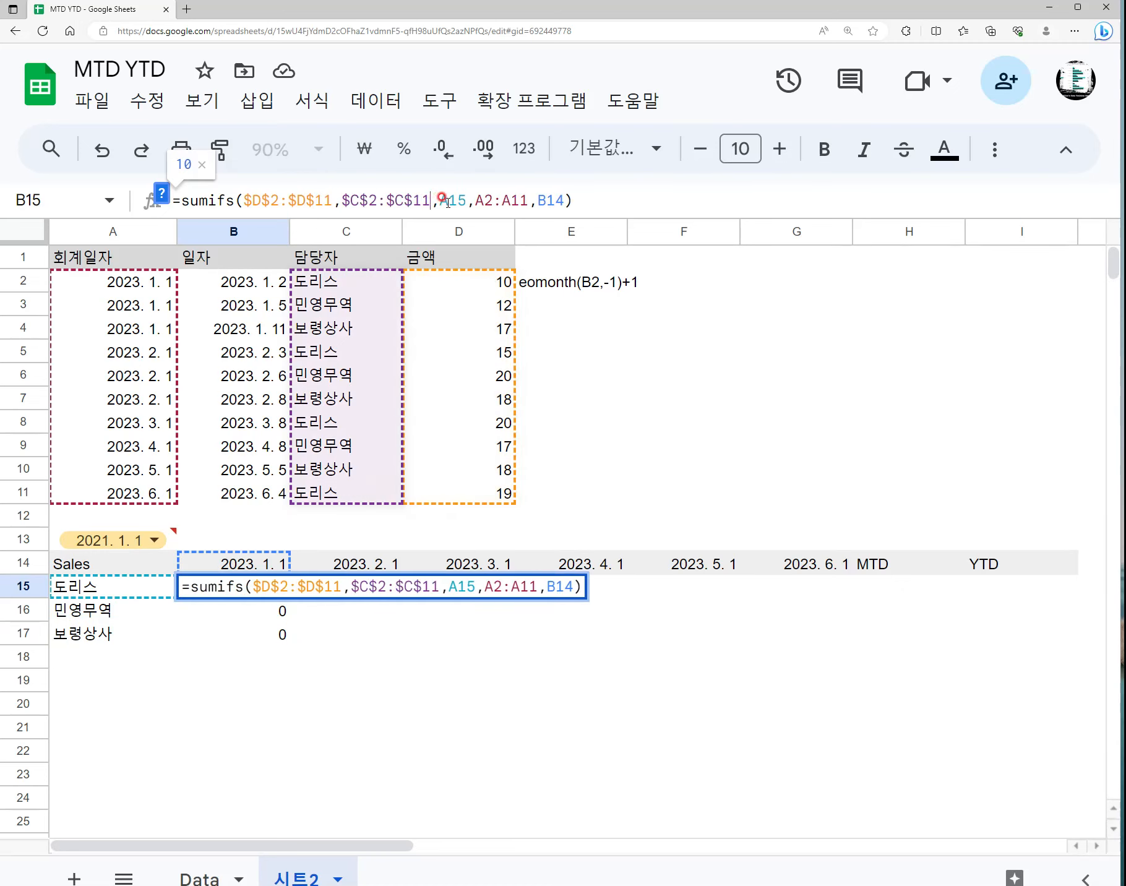
click(452, 200)
key(F4)
click(523, 200)
key(F4)
click(603, 200)
key(F4)
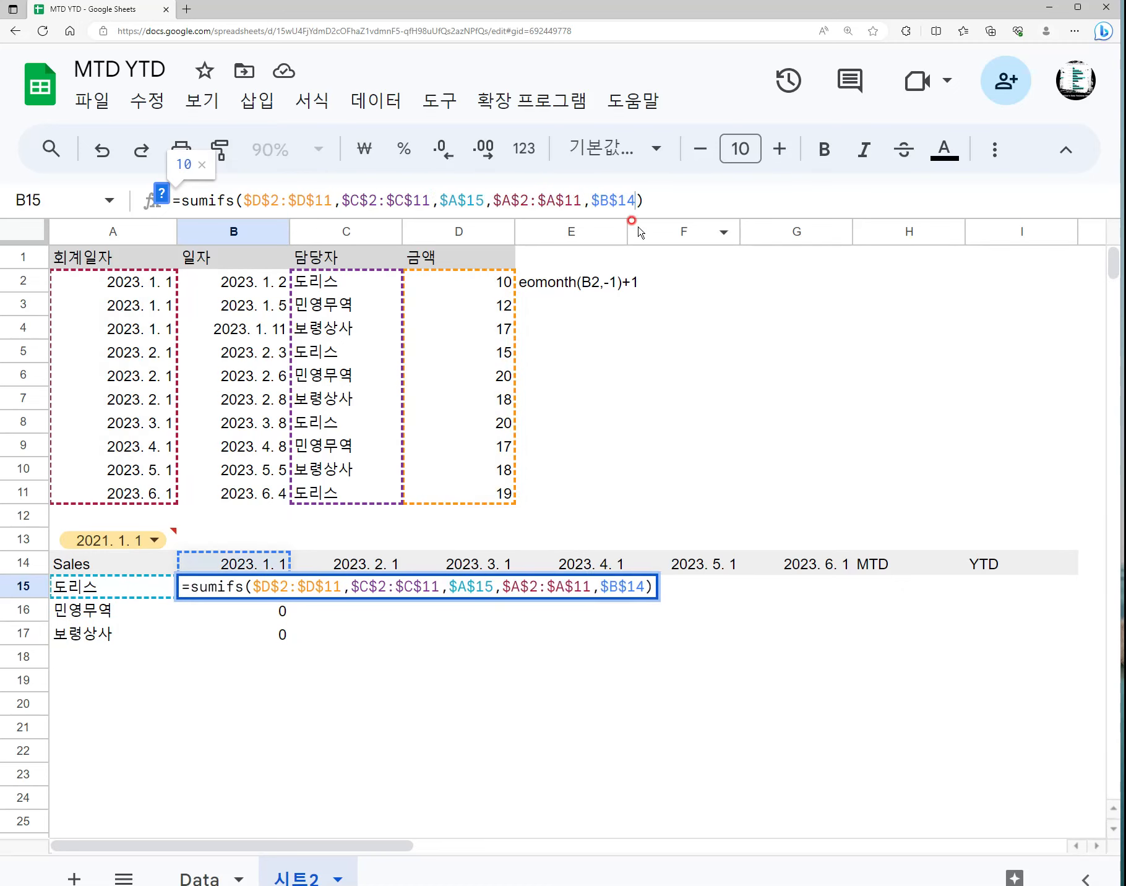
key(Return)
- Copy the SUMIFS formula with absolute references from B15 down through B17
key(Up)
key(ctrl+c)
key(shift+Down)
key(shift+Down)
key(ctrl+v)
key(Down)
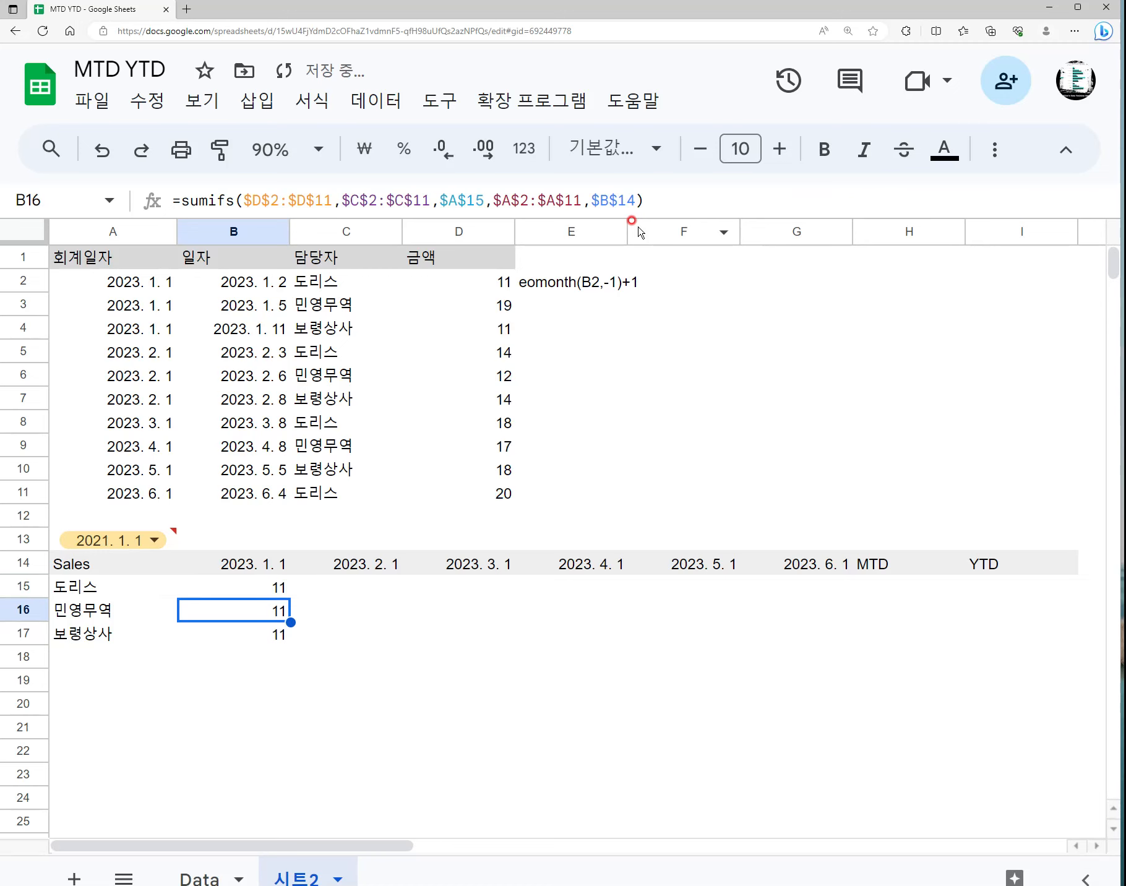
- Set the 담당자 criterion to $A$16 in the B16 formula and to $A$17 in the B17 formula
key(F2)
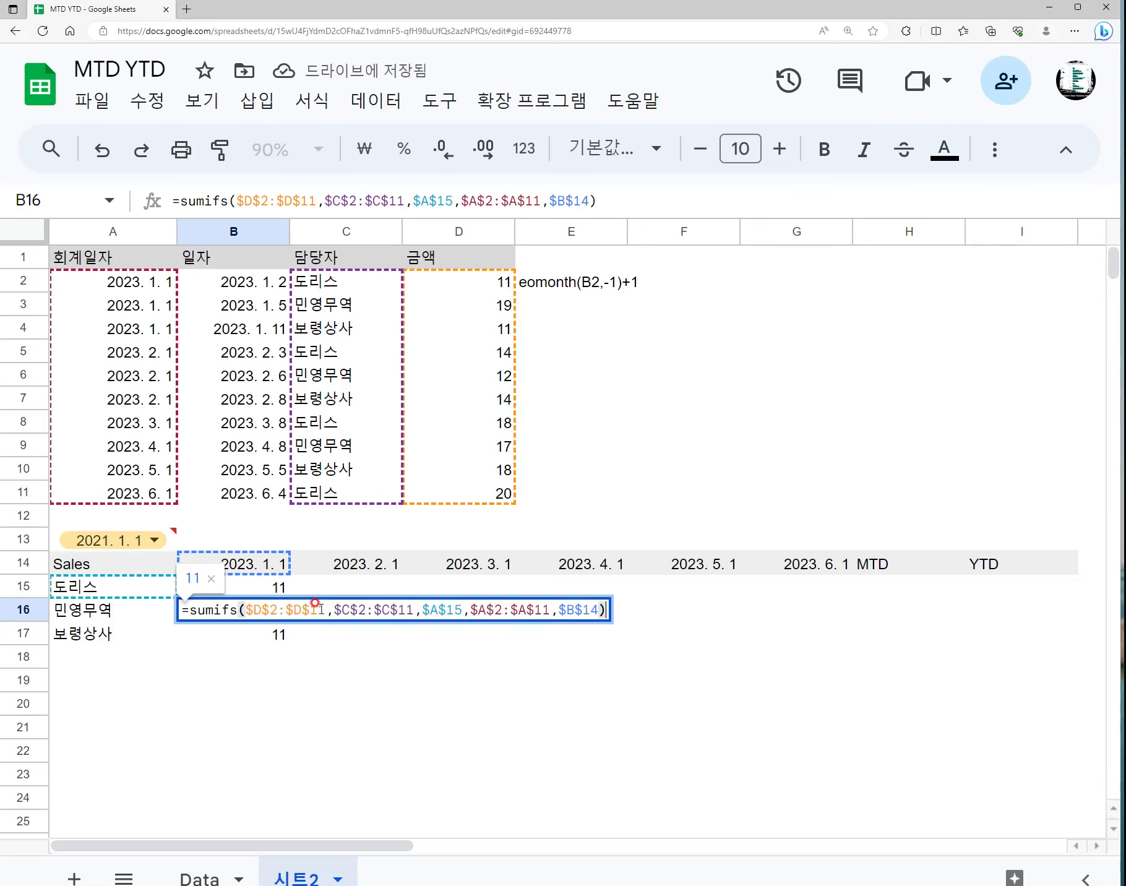
click(464, 609)
key(BackSpace)
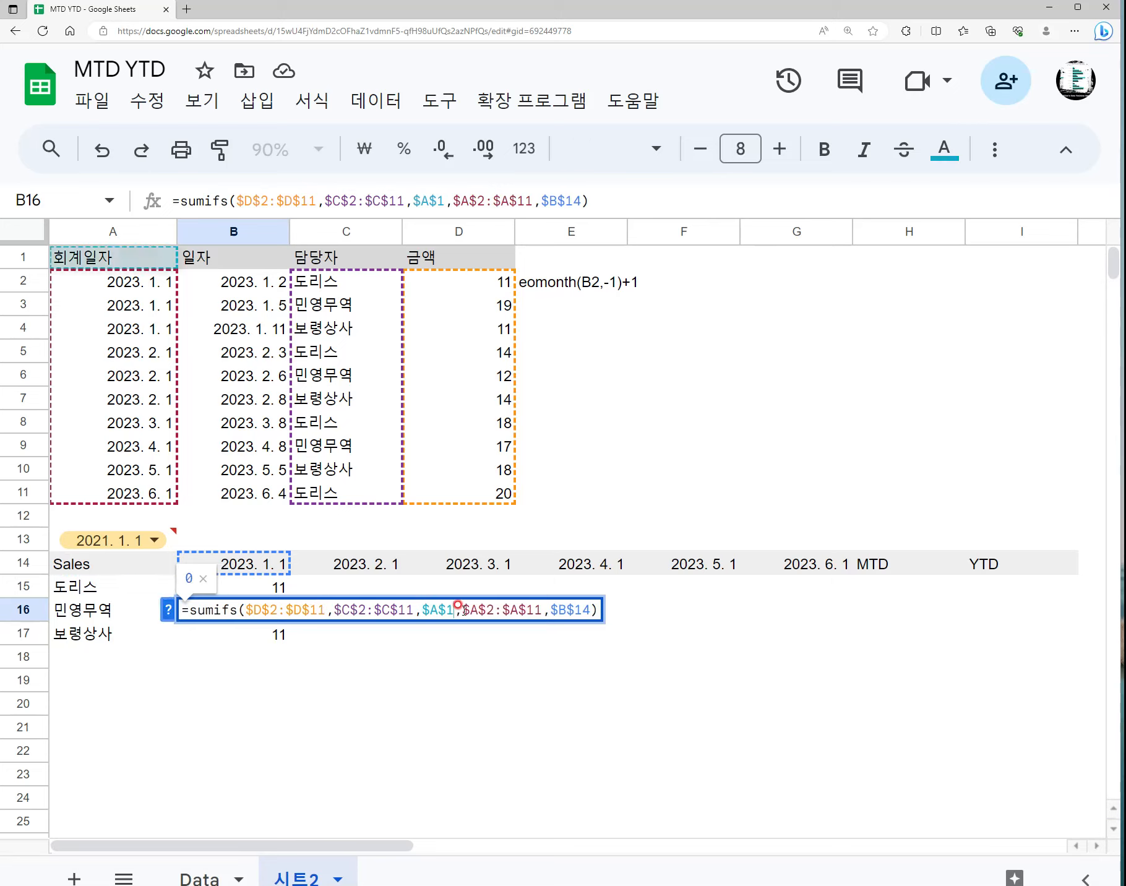
text(6)
key(Return)
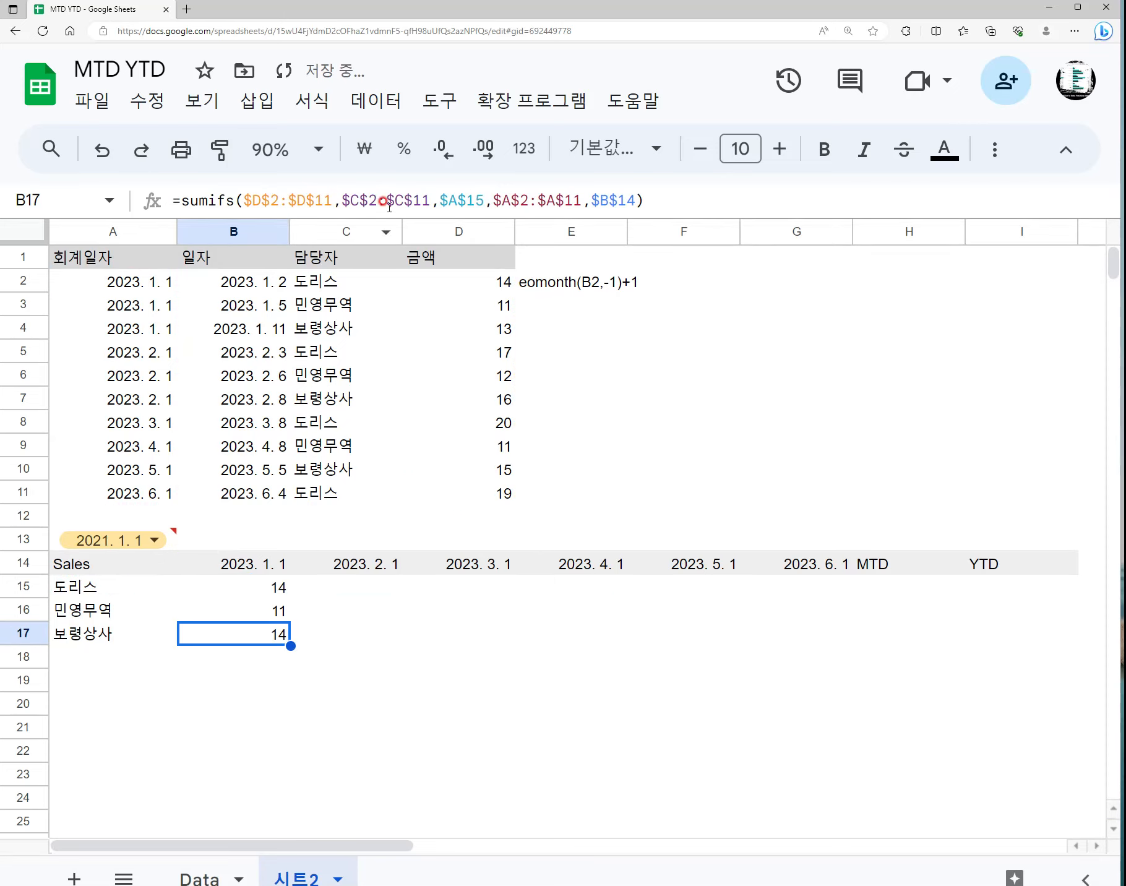
click(479, 200)
key(BackSpace)
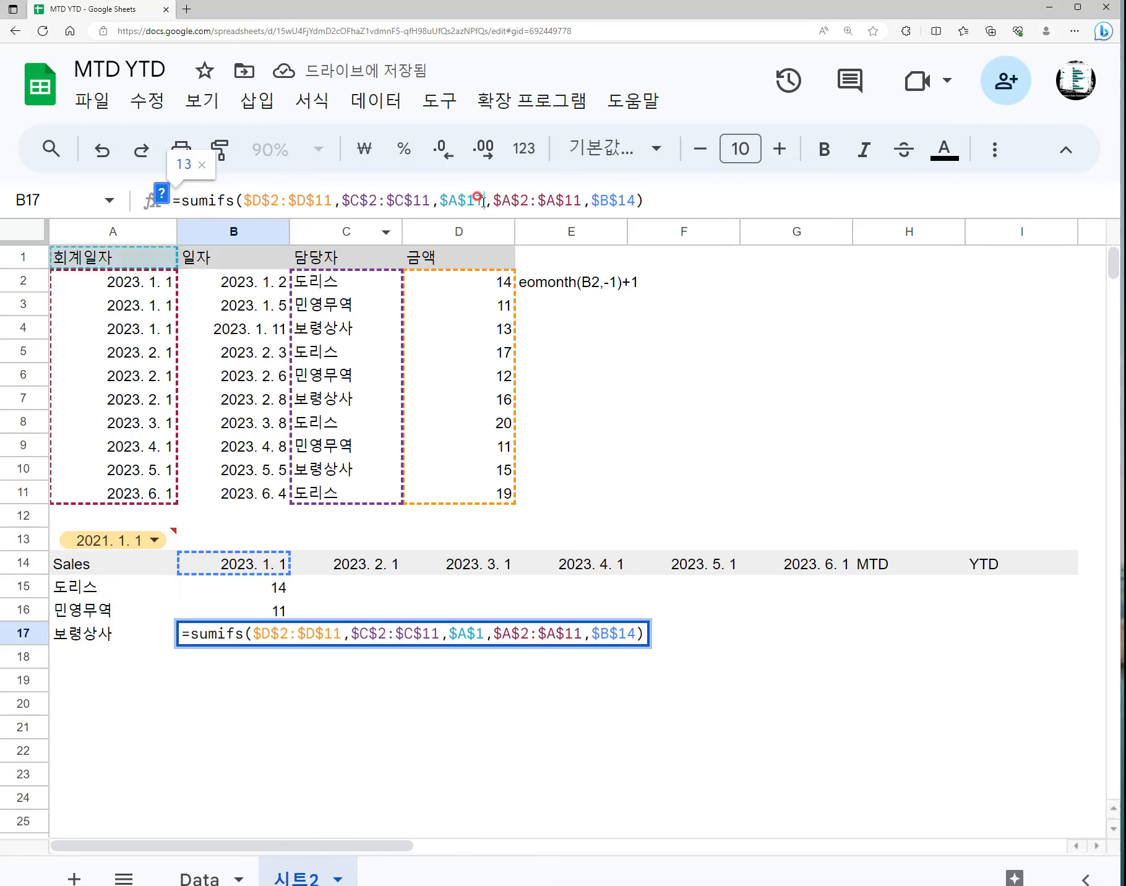
text(7)
key(Return)
- Make the date criterion a relative B14 reference in the SUMIFS formulas of B15, B16 and B17
key(Up)
key(Up)
key(Up)
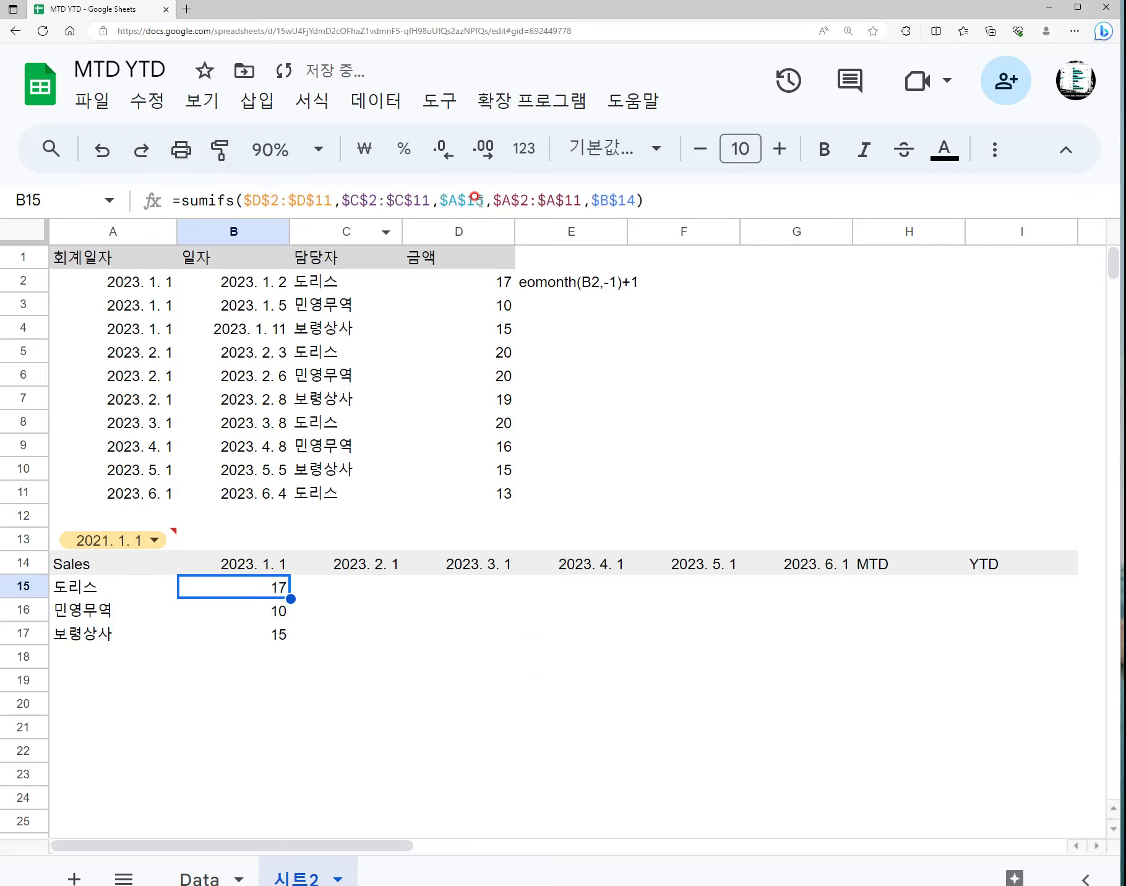
click(263, 572)
click(259, 595)
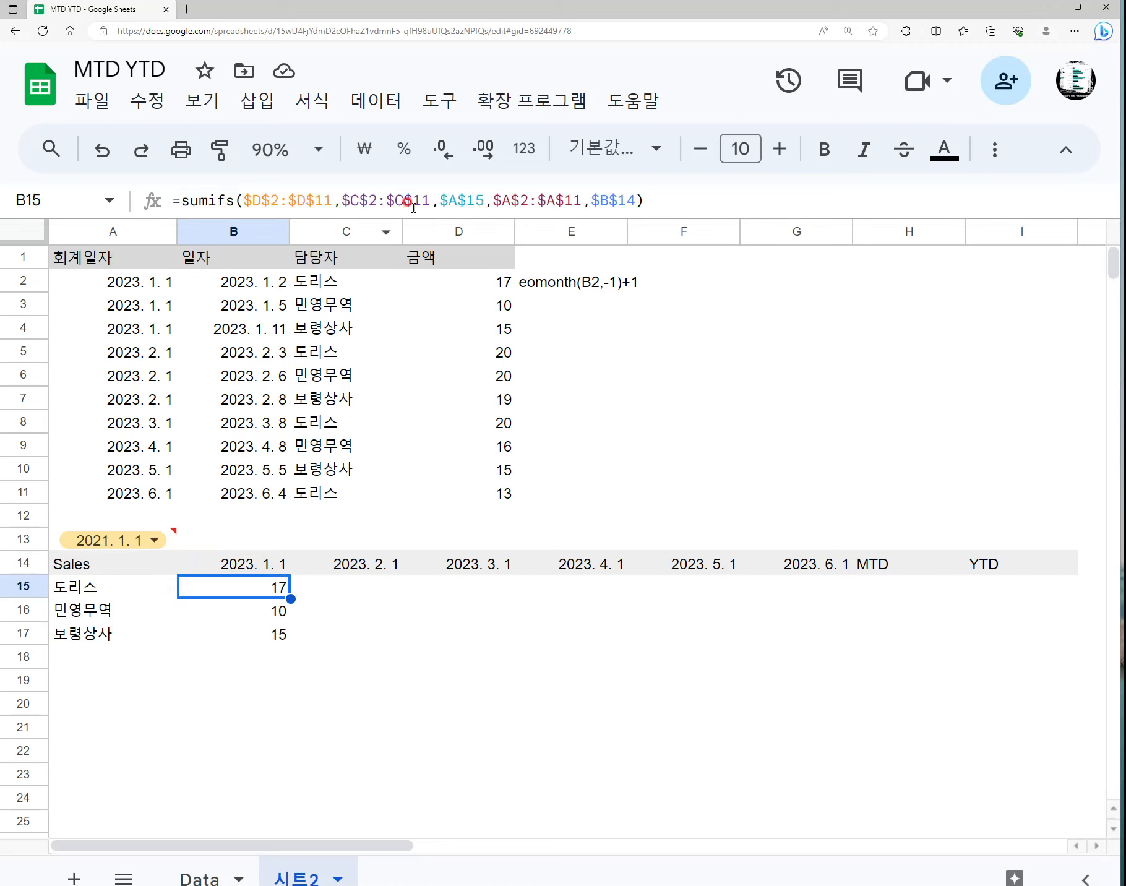
click(610, 201)
key(F4)
key(Return)
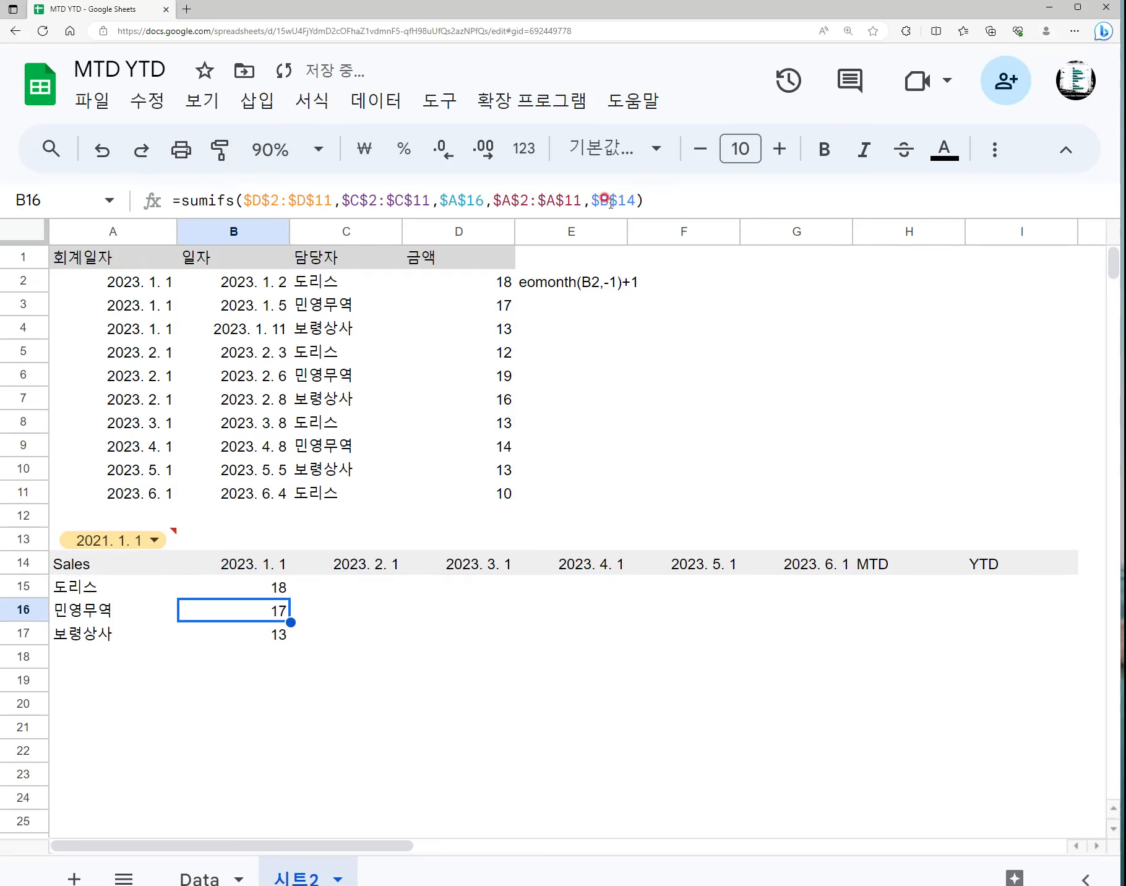
click(610, 201)
key(F4)
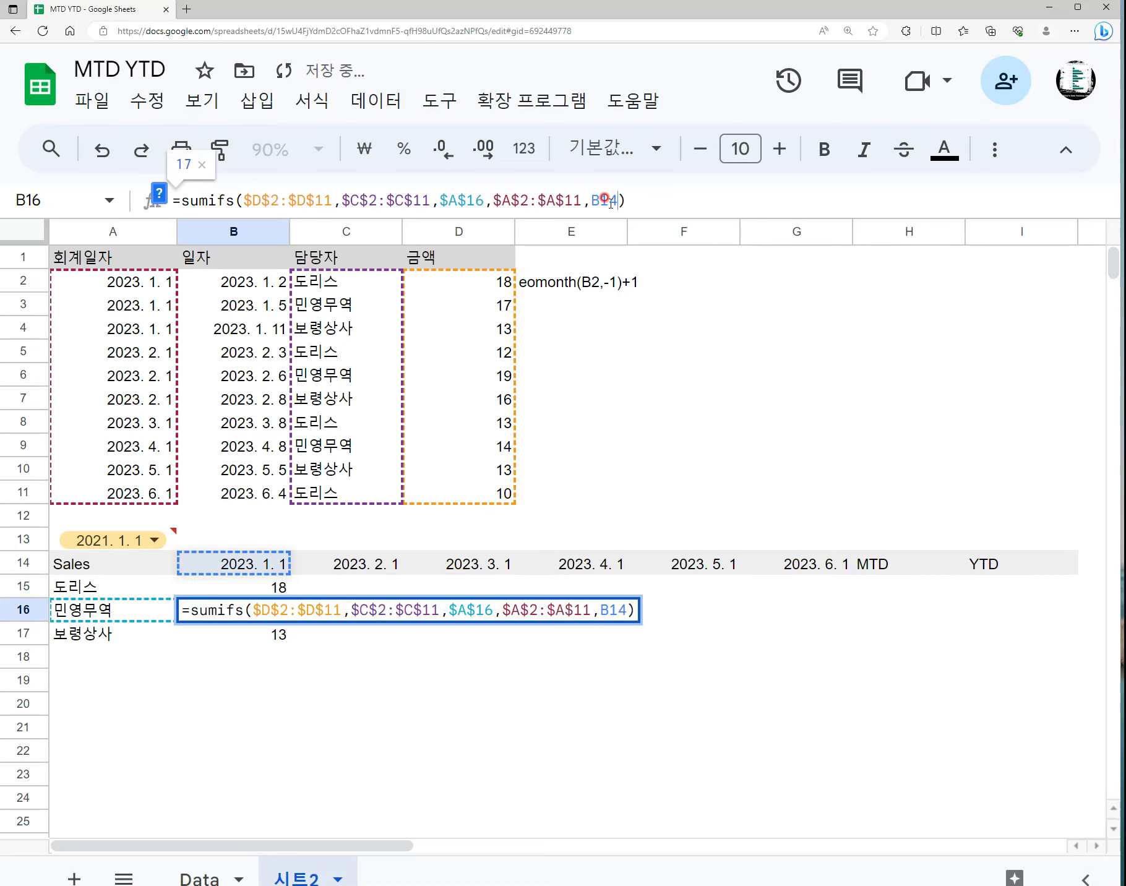
key(Return)
click(610, 201)
key(F4)
key(Return)
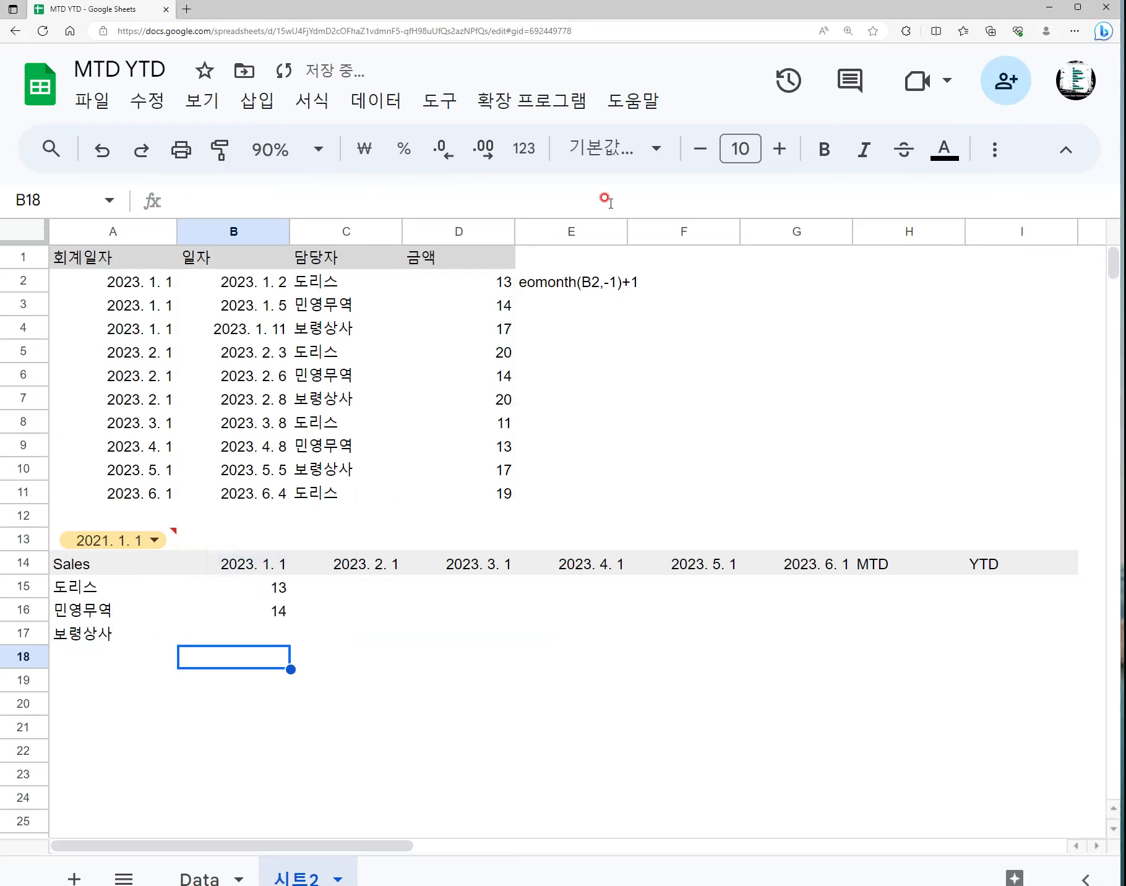
- Copy the formulas in B15:B17 across the monthly columns through G17 and check the formula in F16
key(Up)
key(Up)
key(Up)
key(shift+Down)
key(shift+Down)
key(ctrl+c)
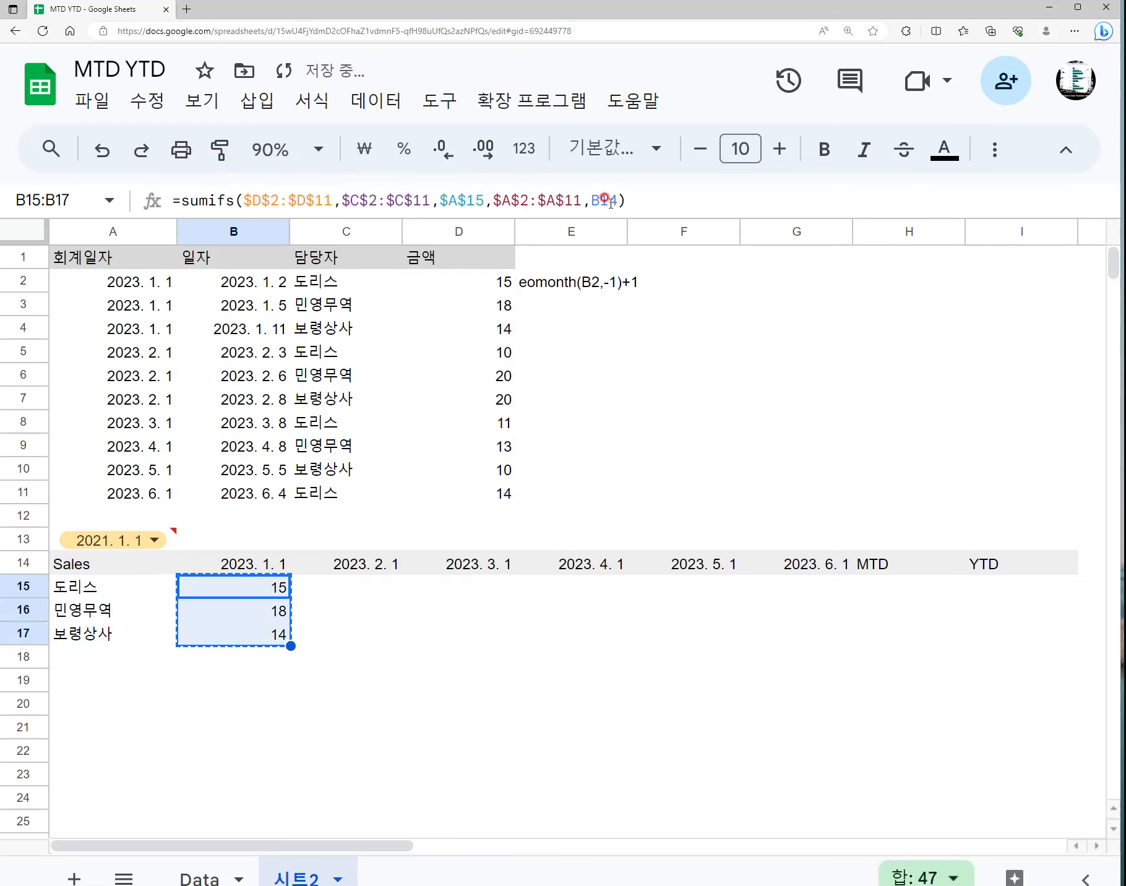
shift+click(804, 647)
shift+click(807, 644)
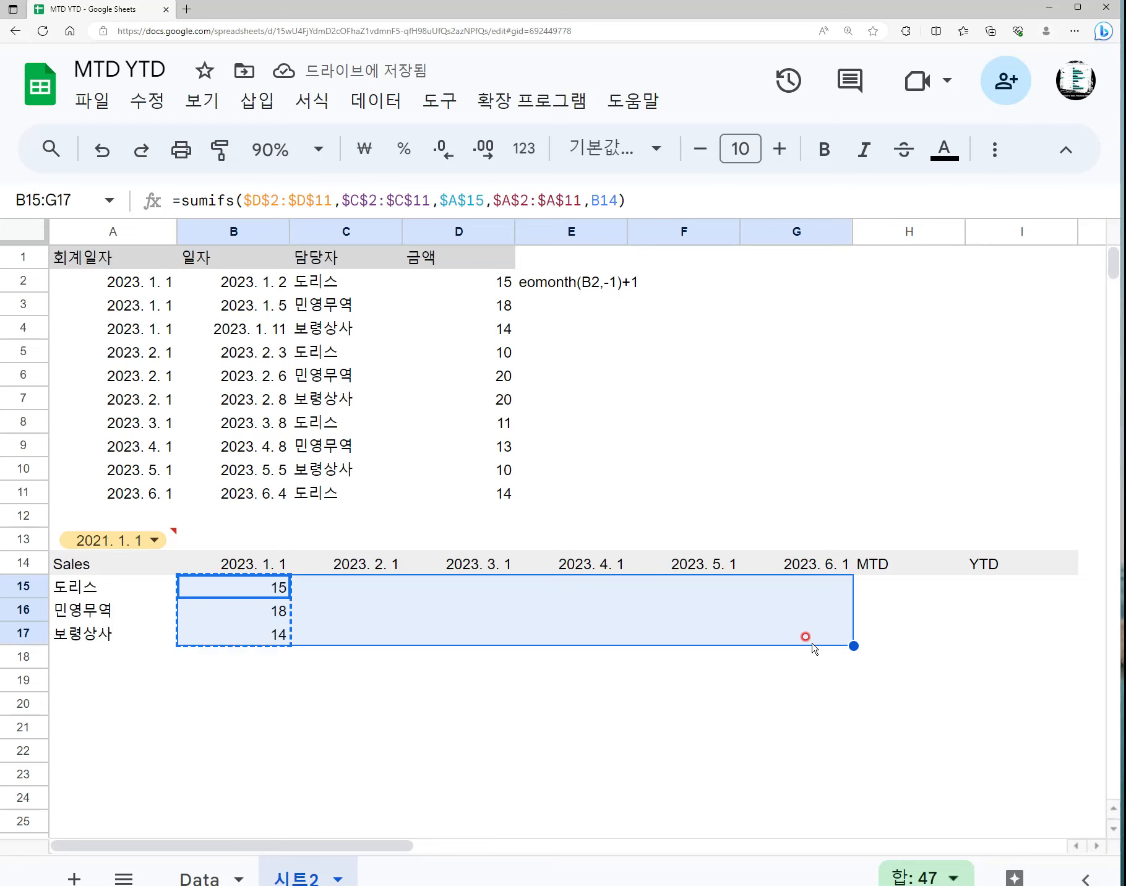
key(ctrl+v)
click(708, 611)
key(F2)
key(Escape)
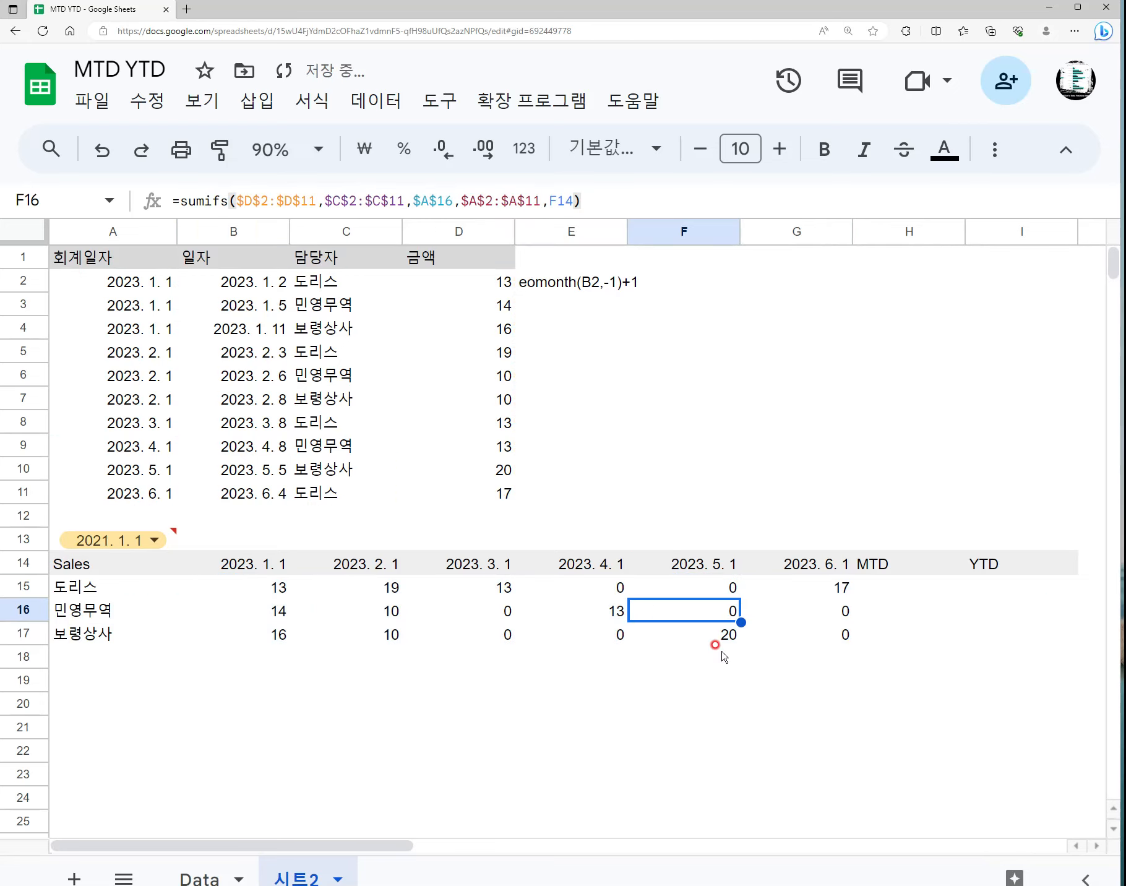
click(901, 590)
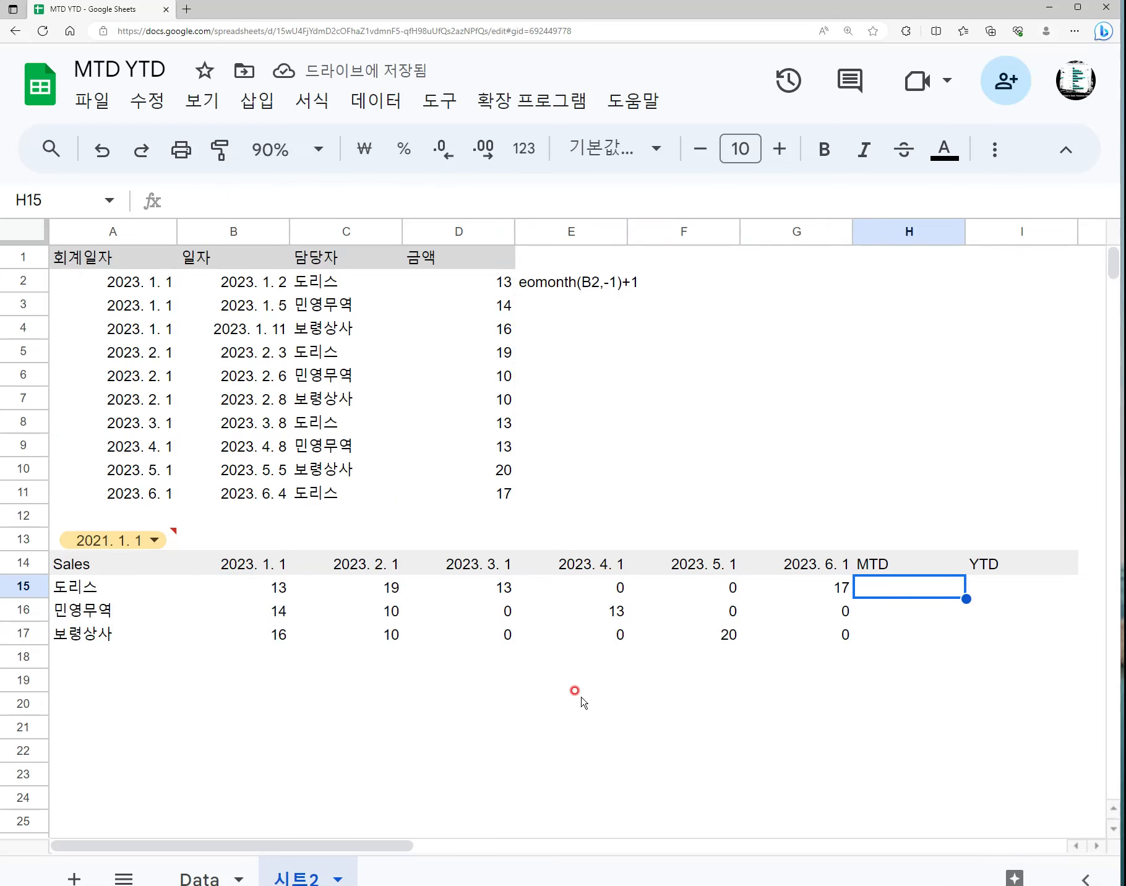
- Label A19 as total and enter a SUM of B15:B18 in B19
click(102, 669)
text(total)
key(Return)
key(Up)
key(Right)
text(=sum()
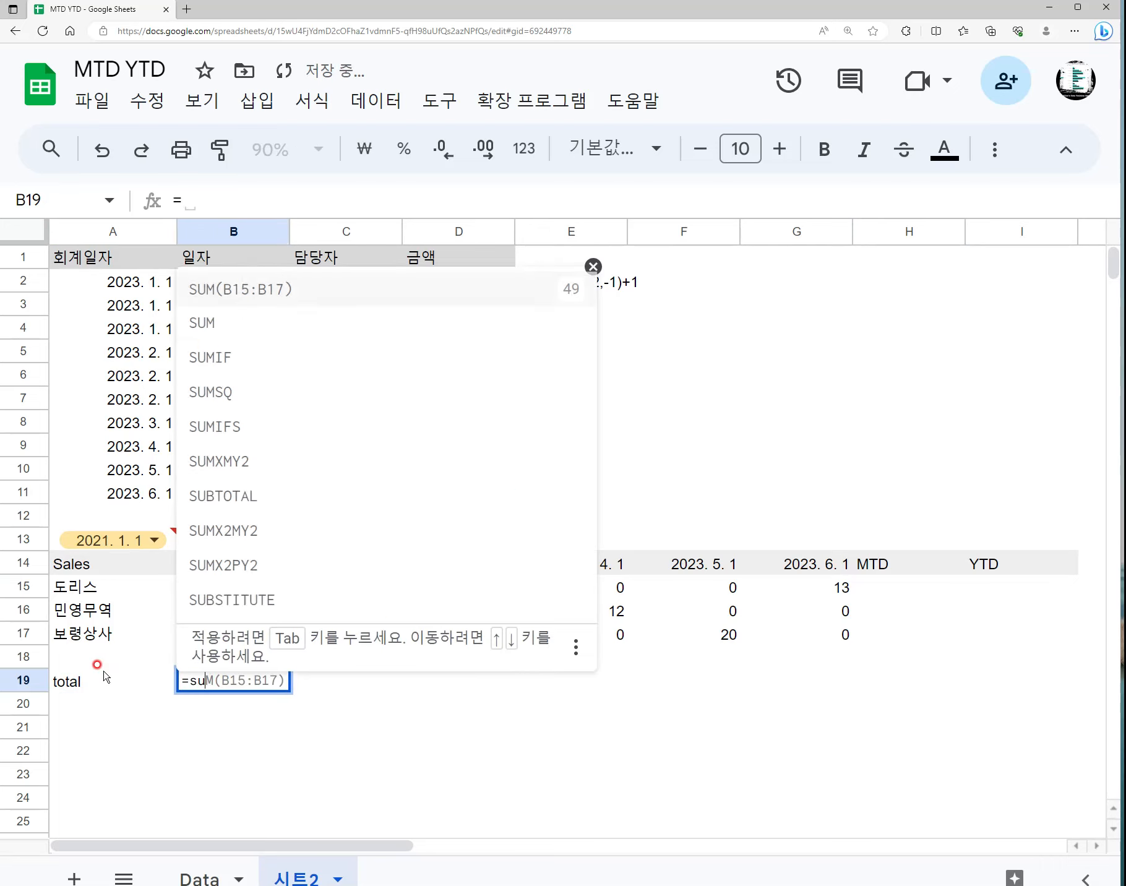
key(Up)
key(shift+Up)
key(shift+Up)
key(shift+Up)
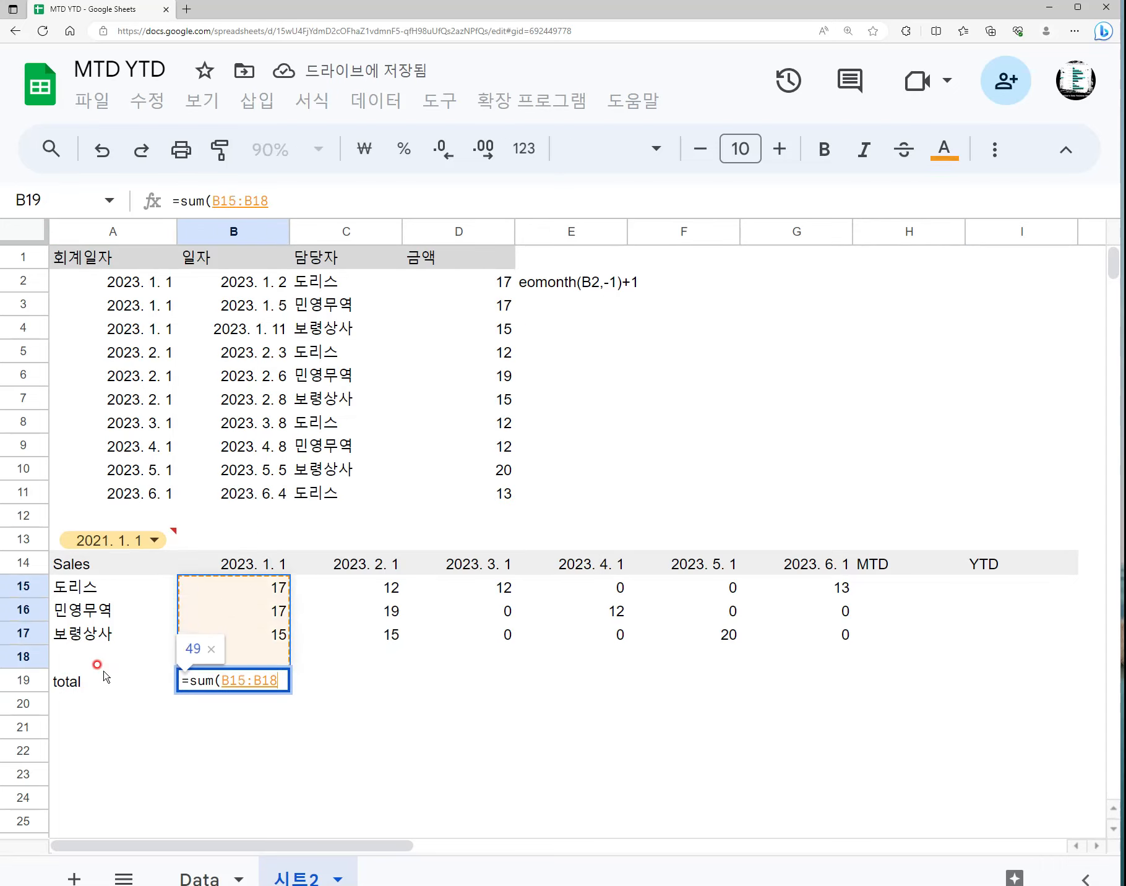
key(Return)
- Copy the B19 total formula across row 19 through I19 and select the first MTD cell, H15
key(Up)
key(ctrl+c)
key(shift+Right)
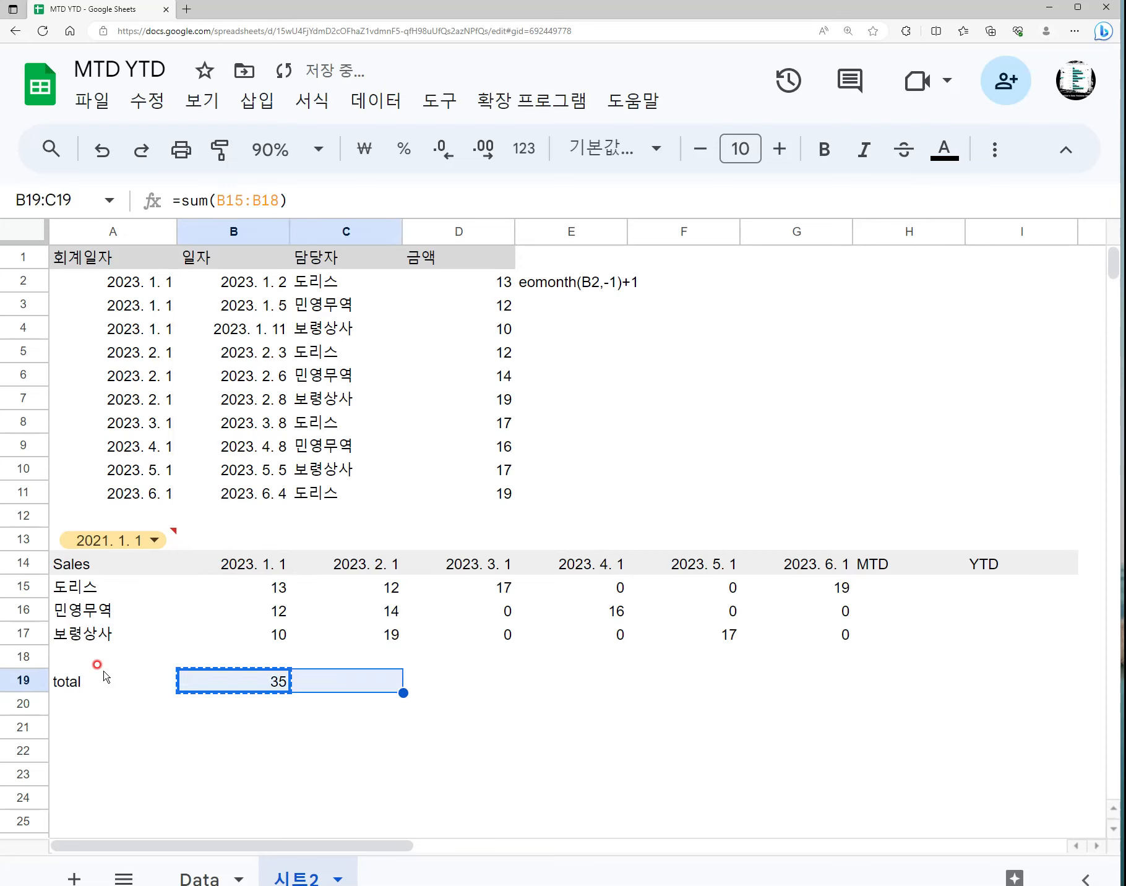
key(shift+Right)
key(shift+Right)
key(shift+Right)
key(shift+Right)
key(shift+Right)
key(shift+Right)
key(ctrl+v)
key(Right)
key(Right)
key(Right)
key(Right)
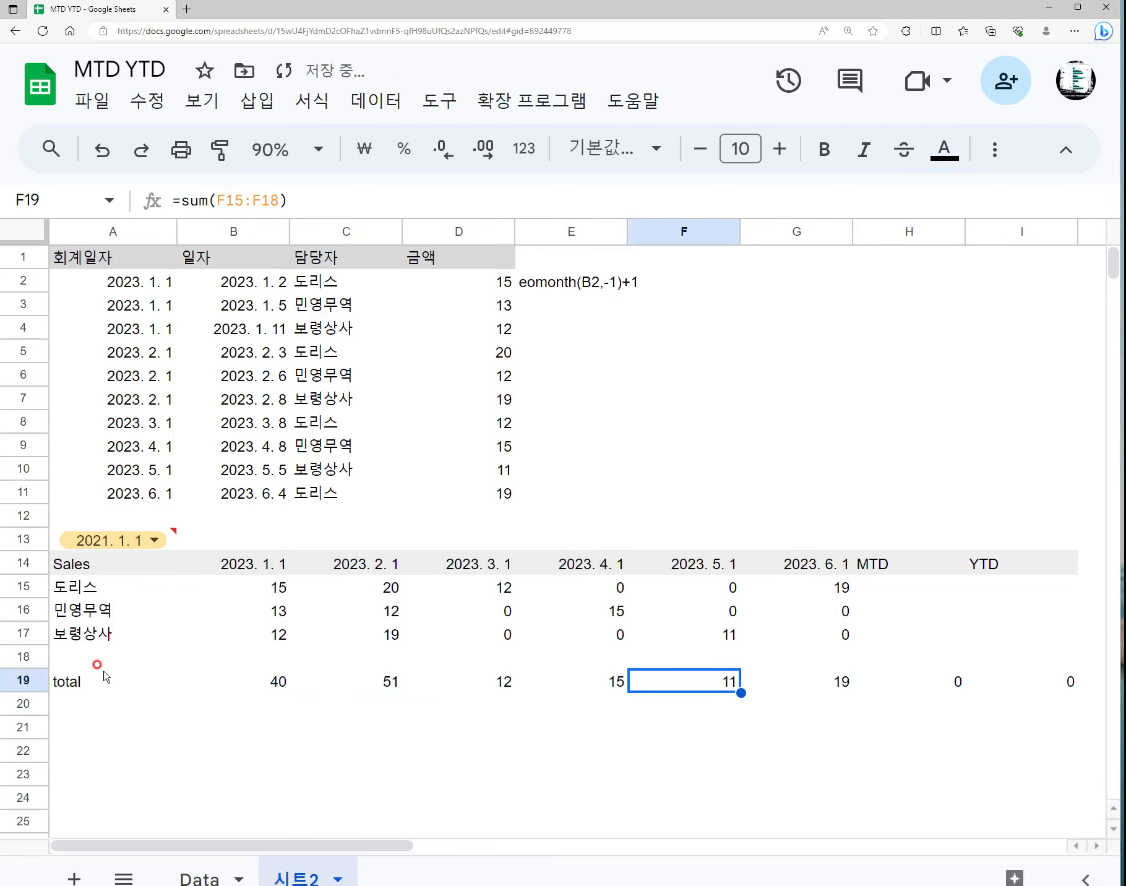
key(Right)
key(Right)
key(ctrl+Up)
key(Down)
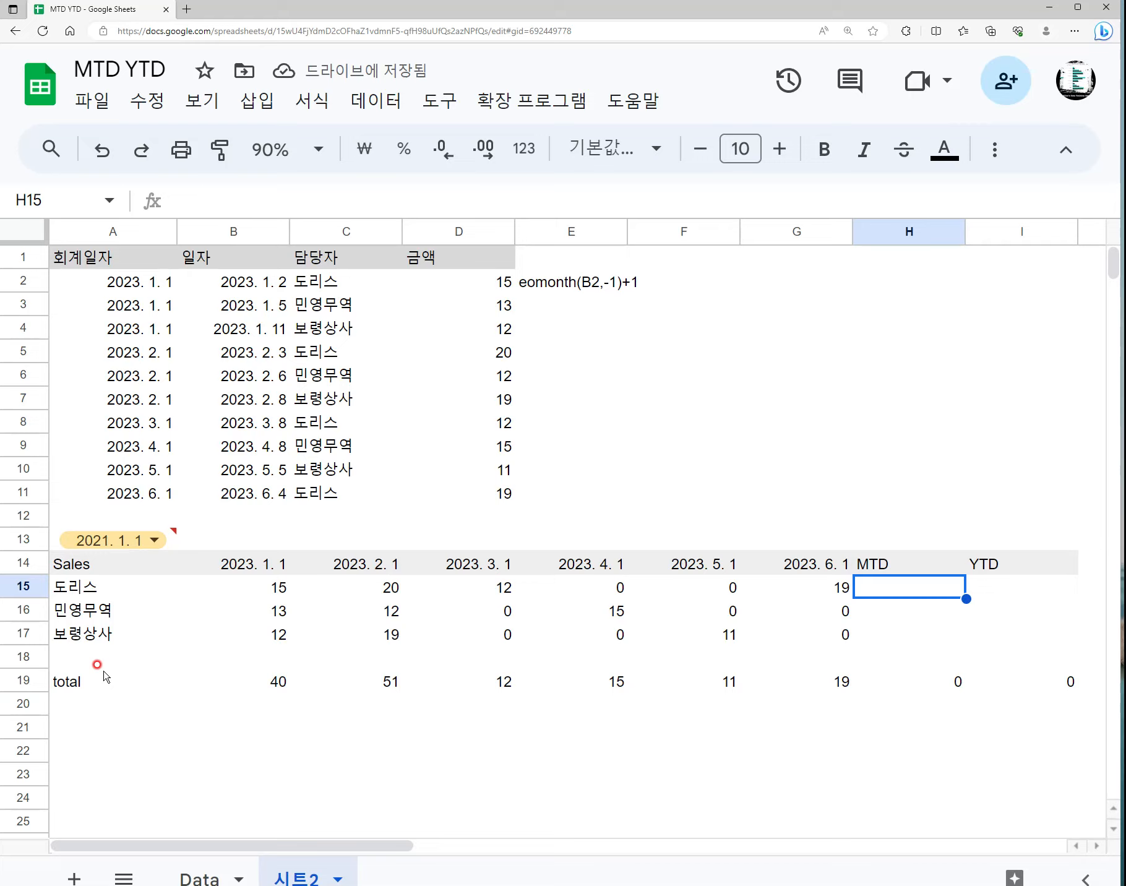
key(Up)
key(Up)
key(Up)
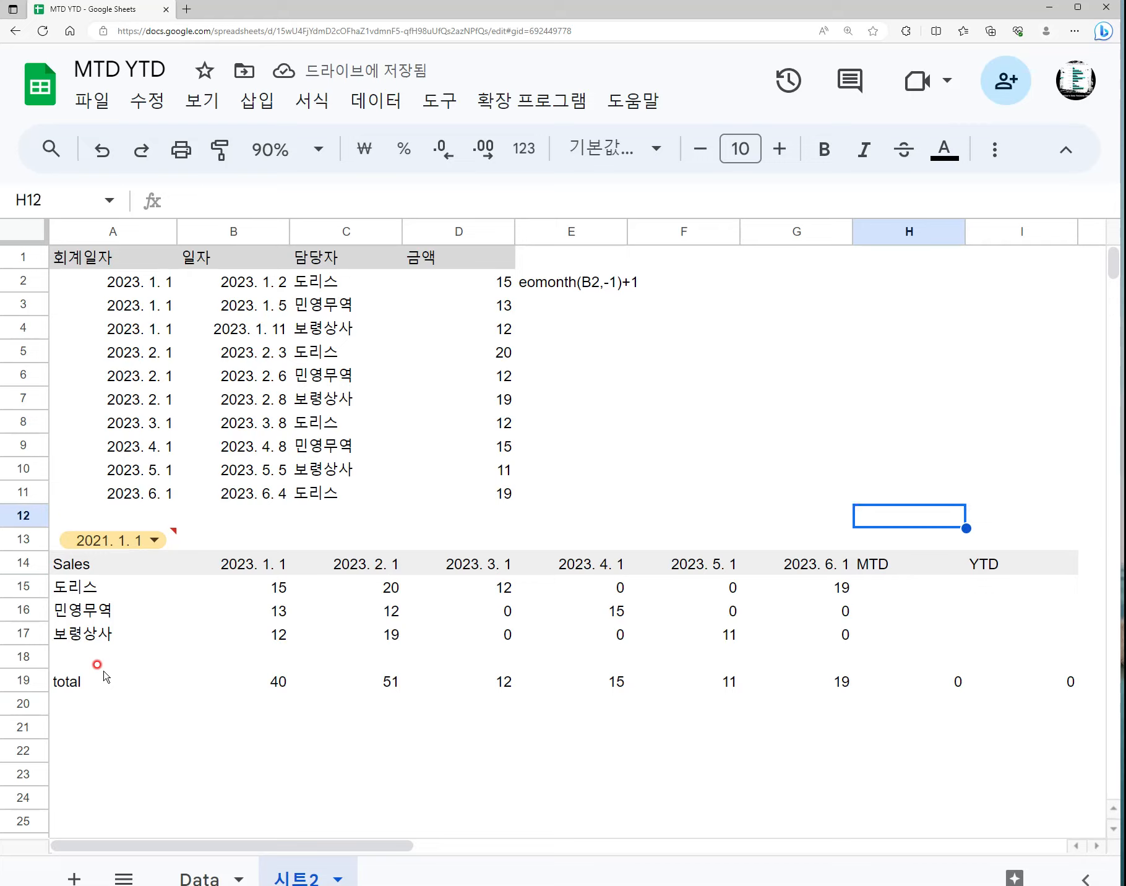
key(Left)
key(Up)
key(Down)
key(Down)
key(Down)
key(Down)
key(Right)
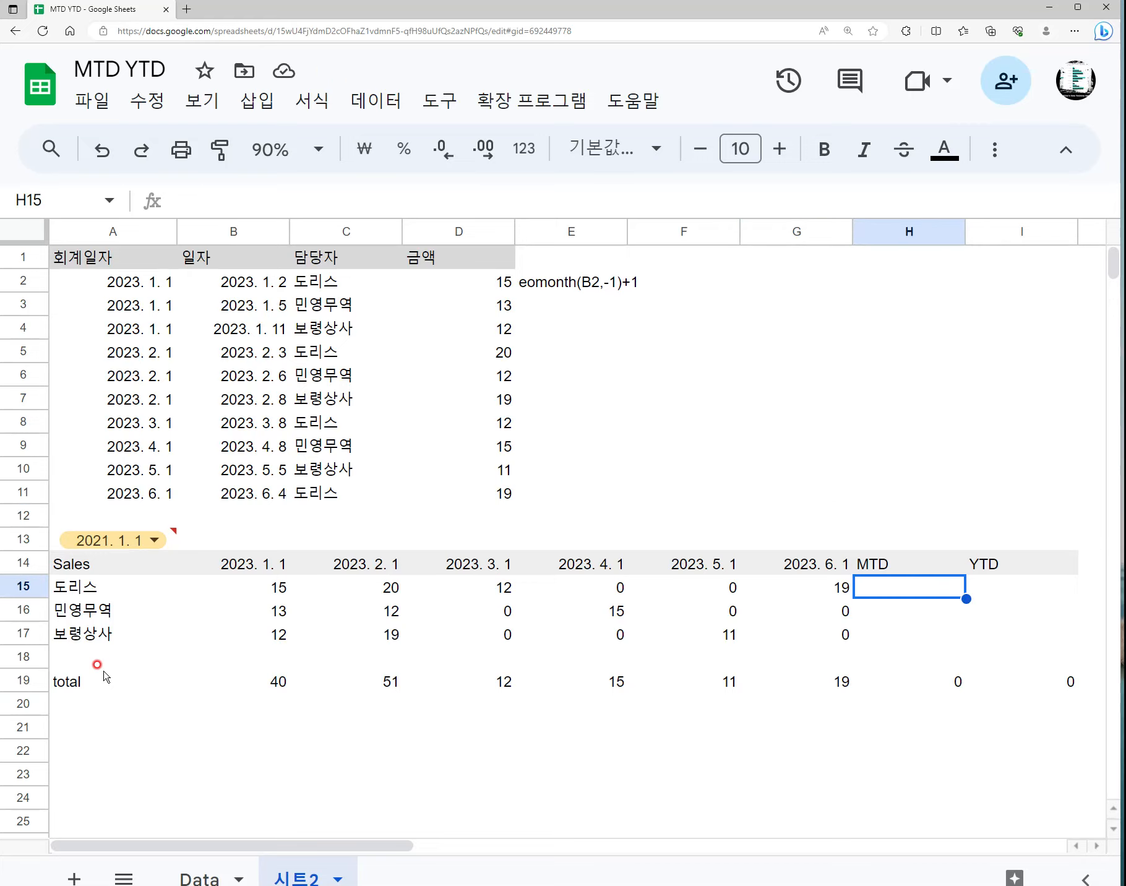
- Start an OFFSET formula in the MTD cell H15 with A15 as its reference cell
text(=o)
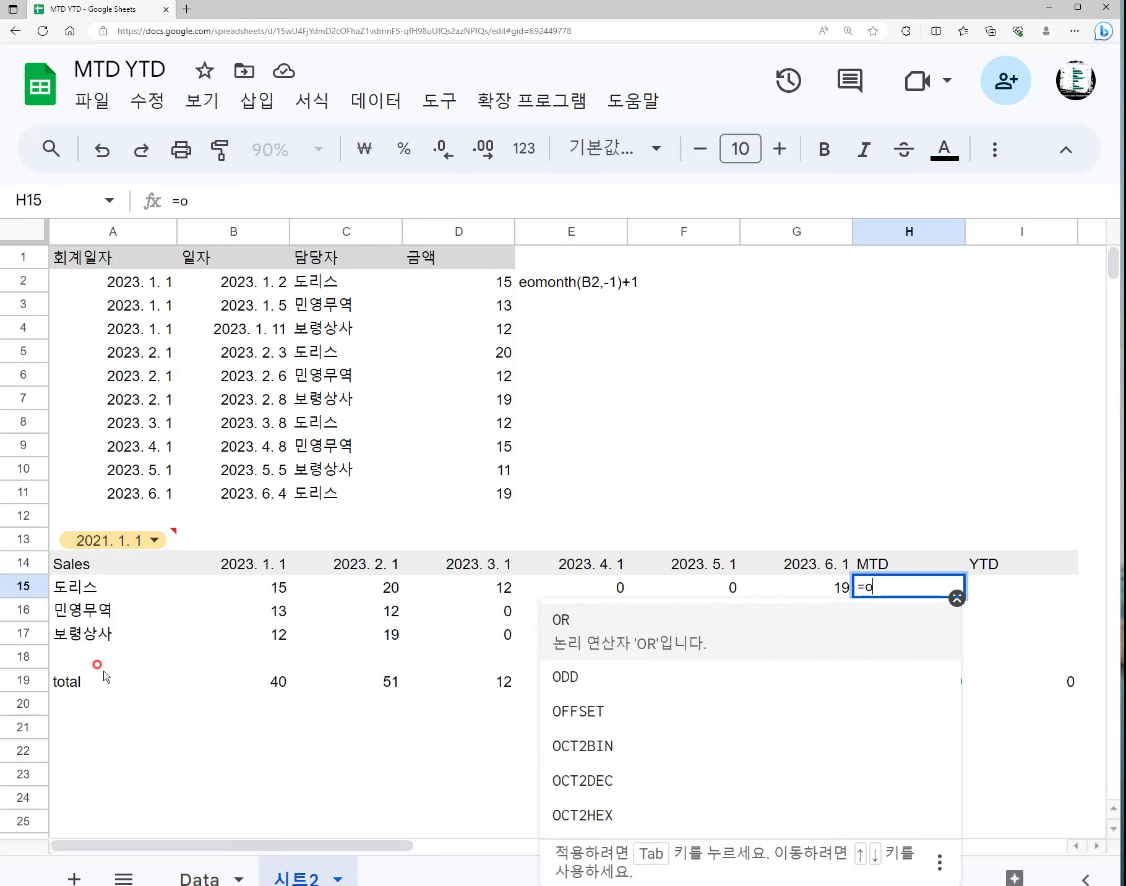
text(ffset)
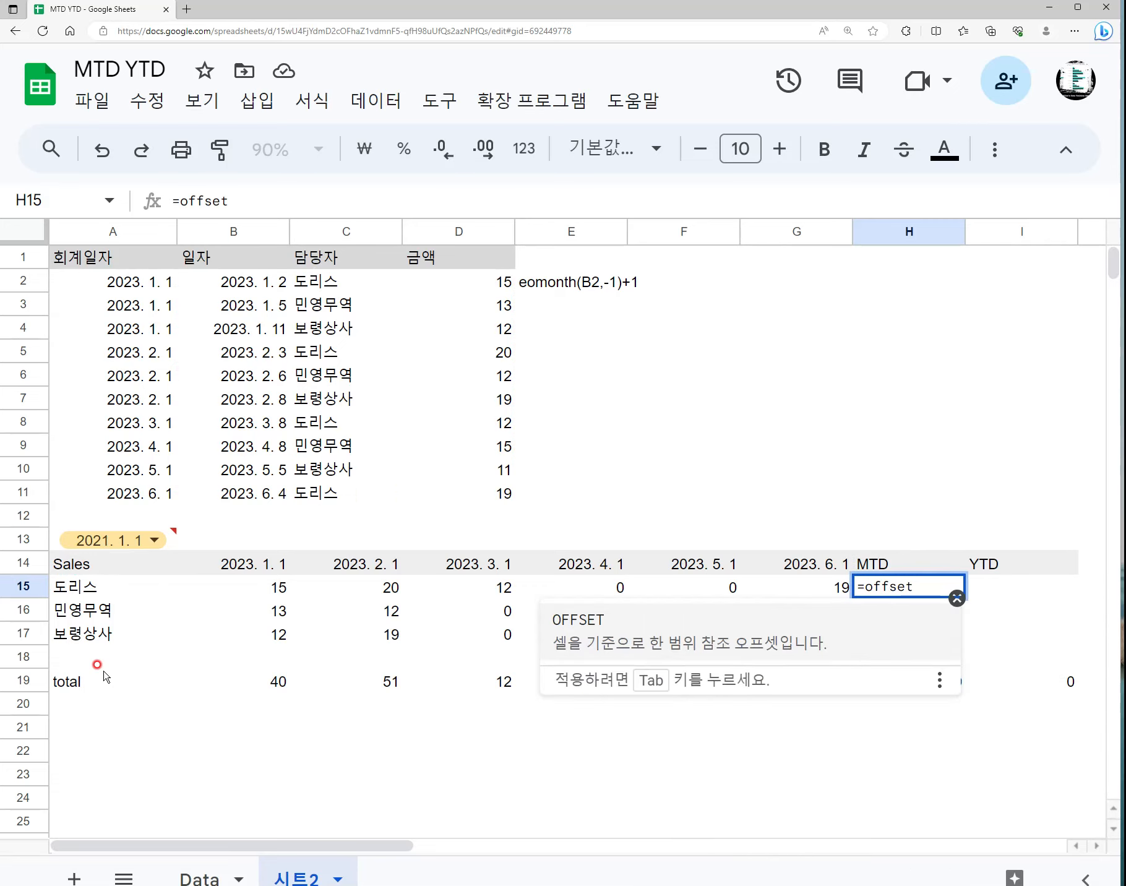
text(()
key(Left)
key(Left)
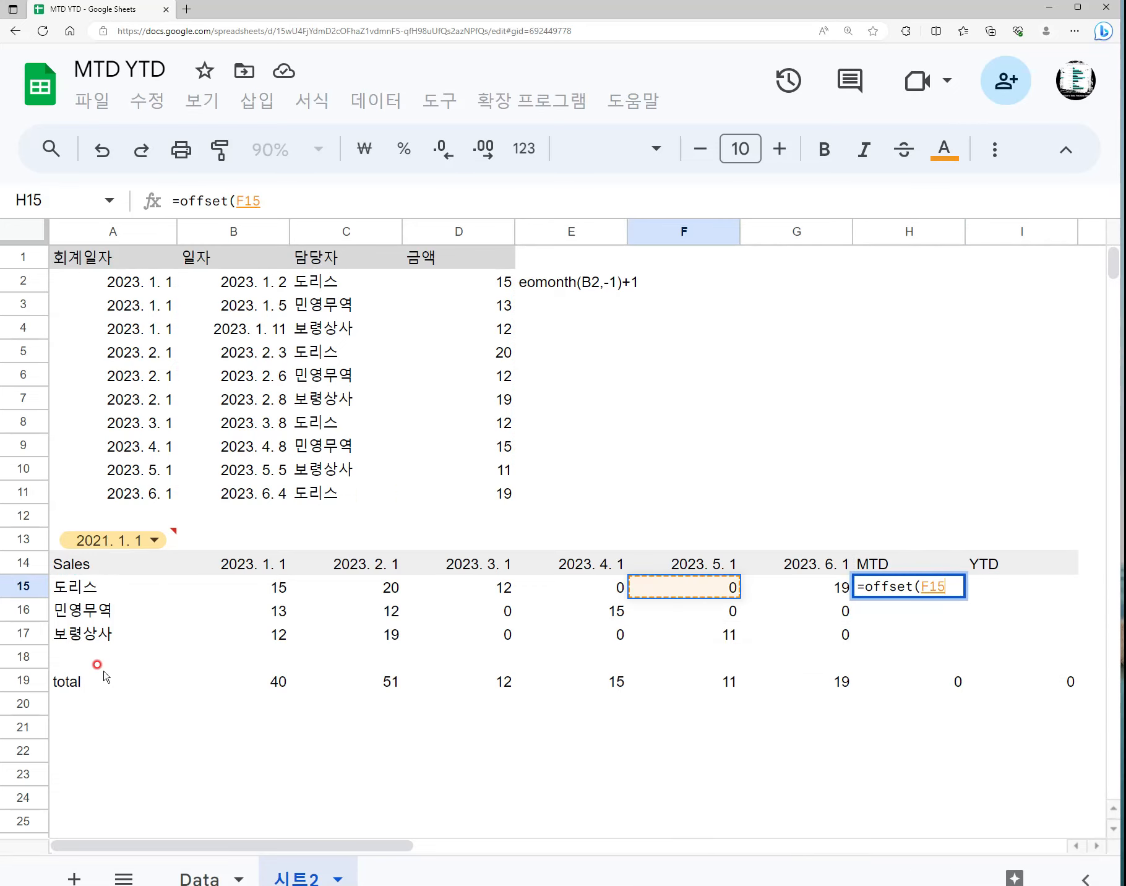
key(Left)
key(Left)
key(Left)
key(Left)
key(Left)
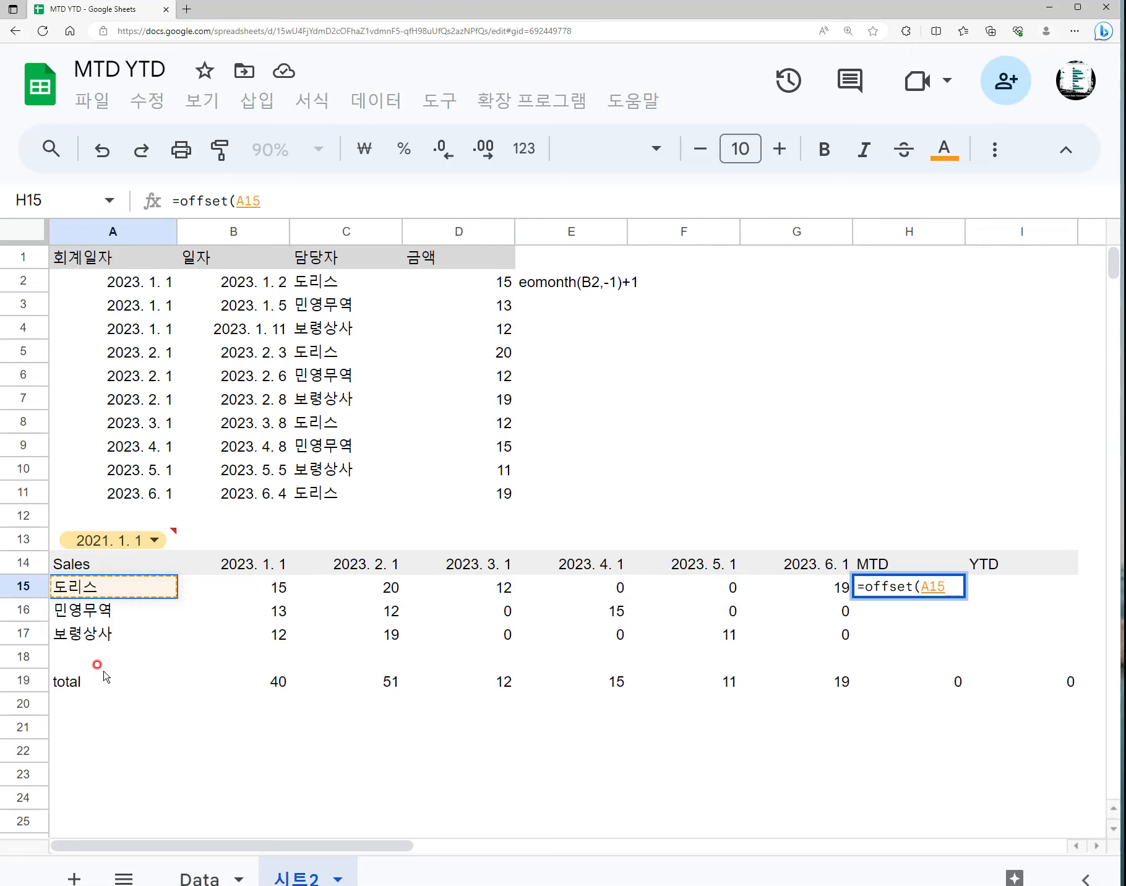
key(Right)
key(Left)
text(,)
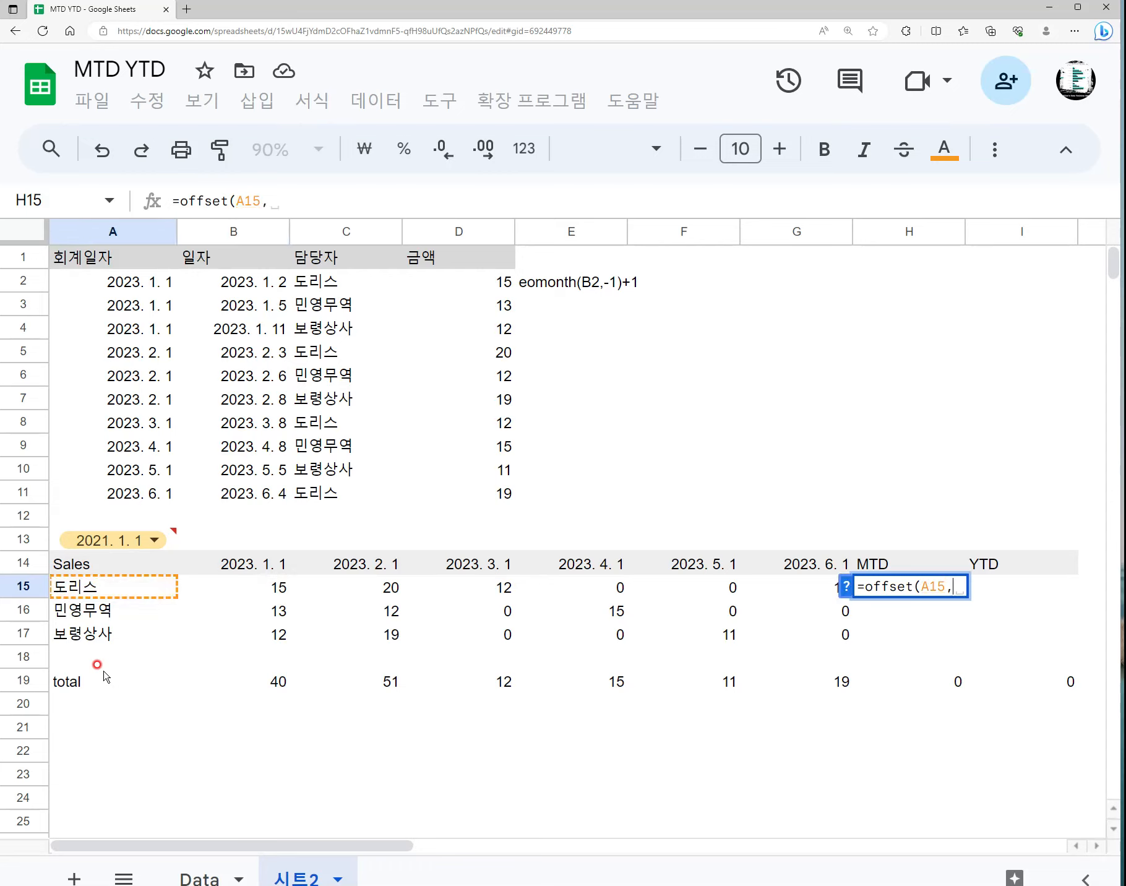
- Complete the H15 formula with a row offset of 0 and a column offset of month(A13)
text(0)
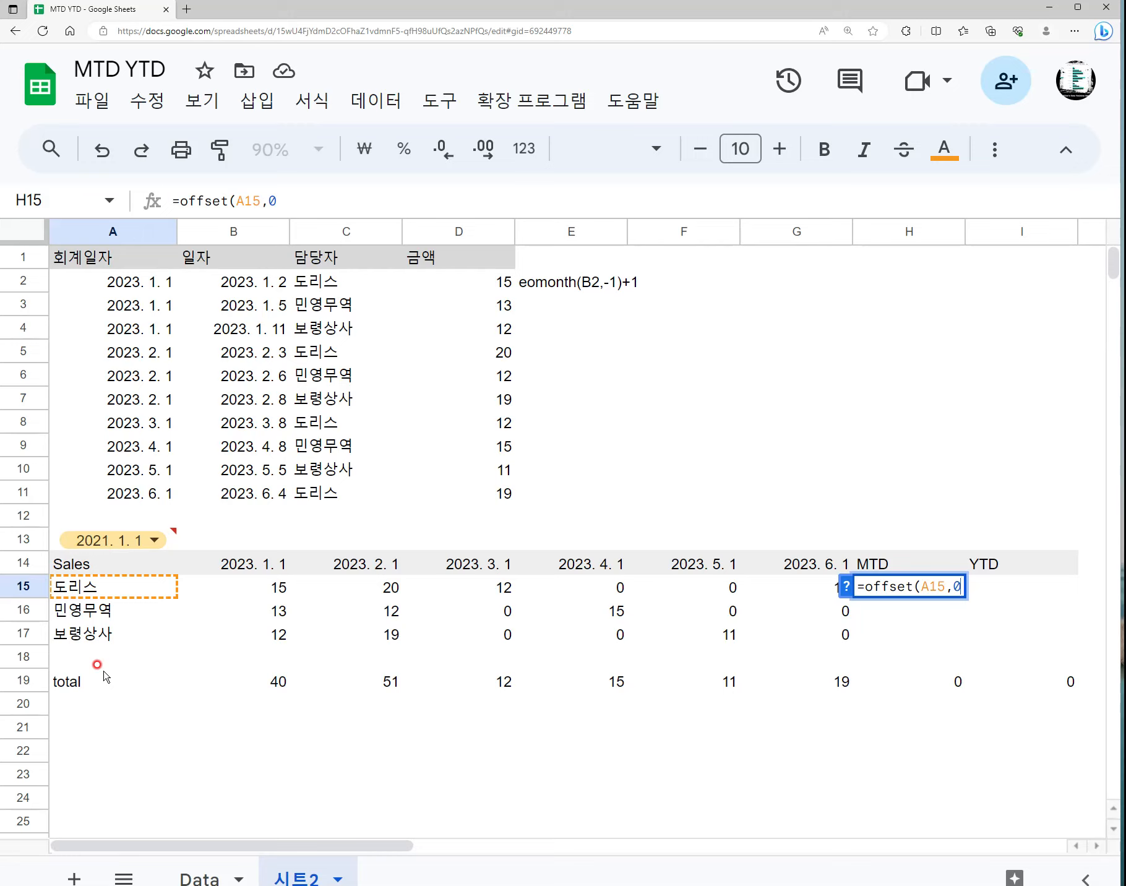
text(,)
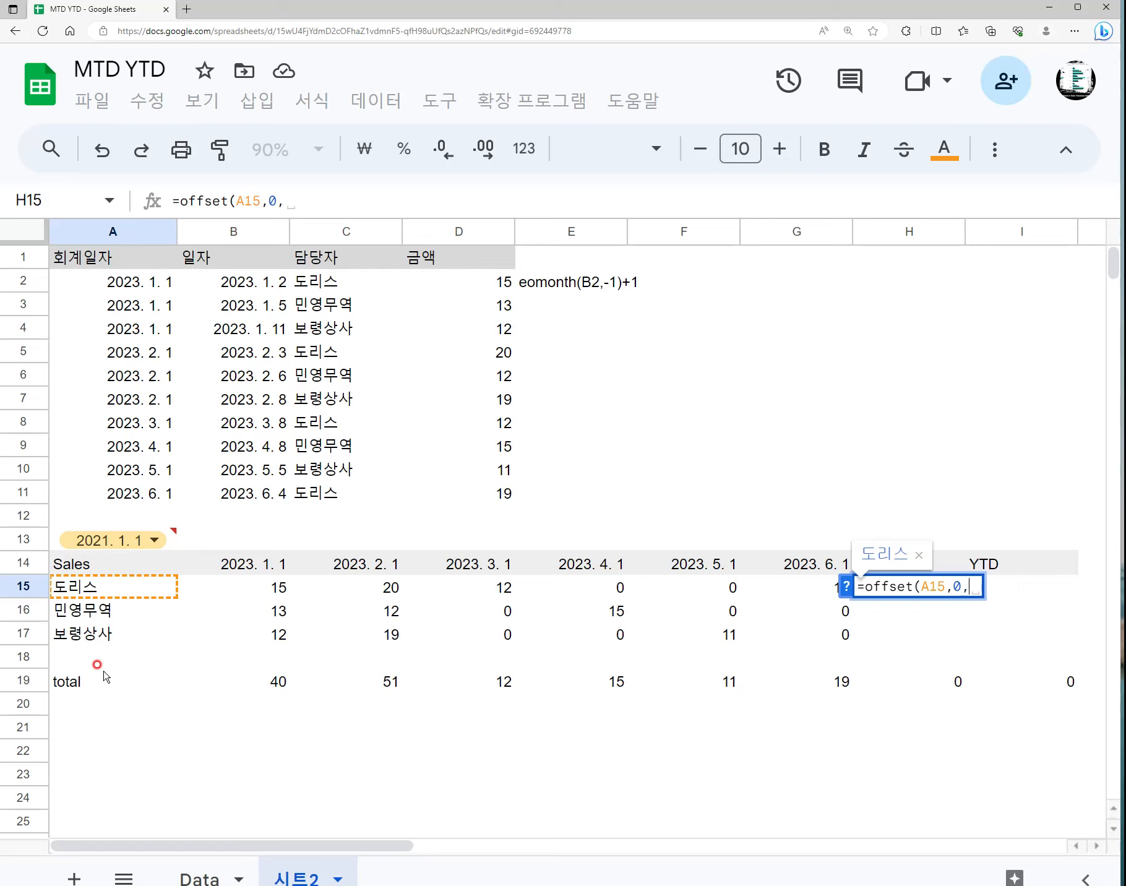
text(month*)
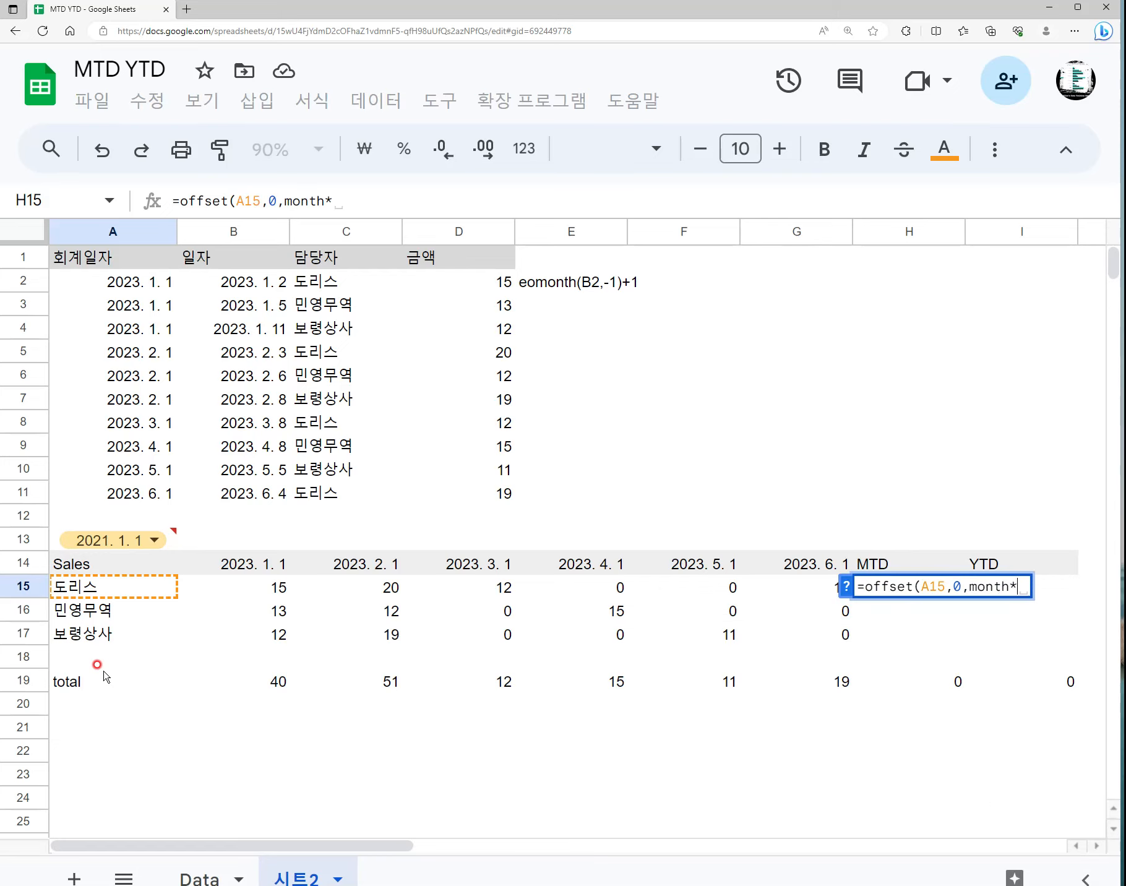
key(BackSpace)
text(()
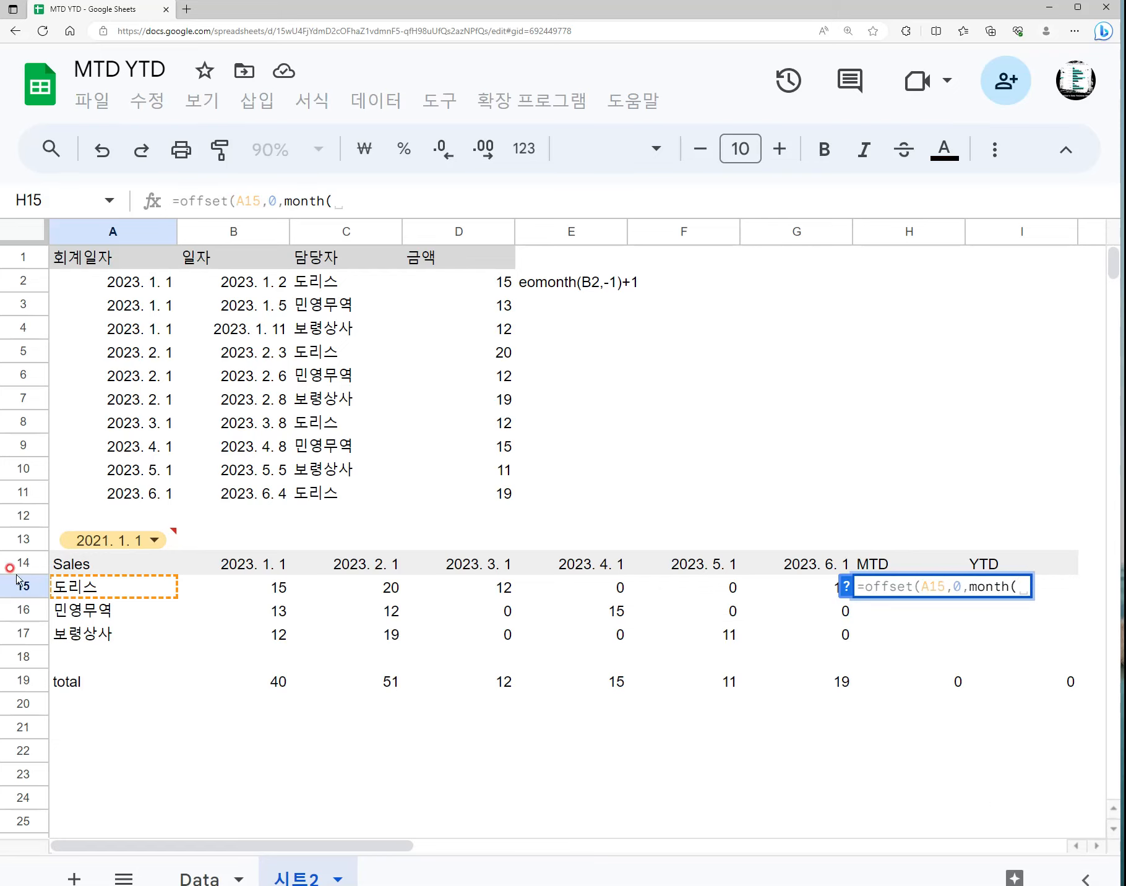
click(127, 538)
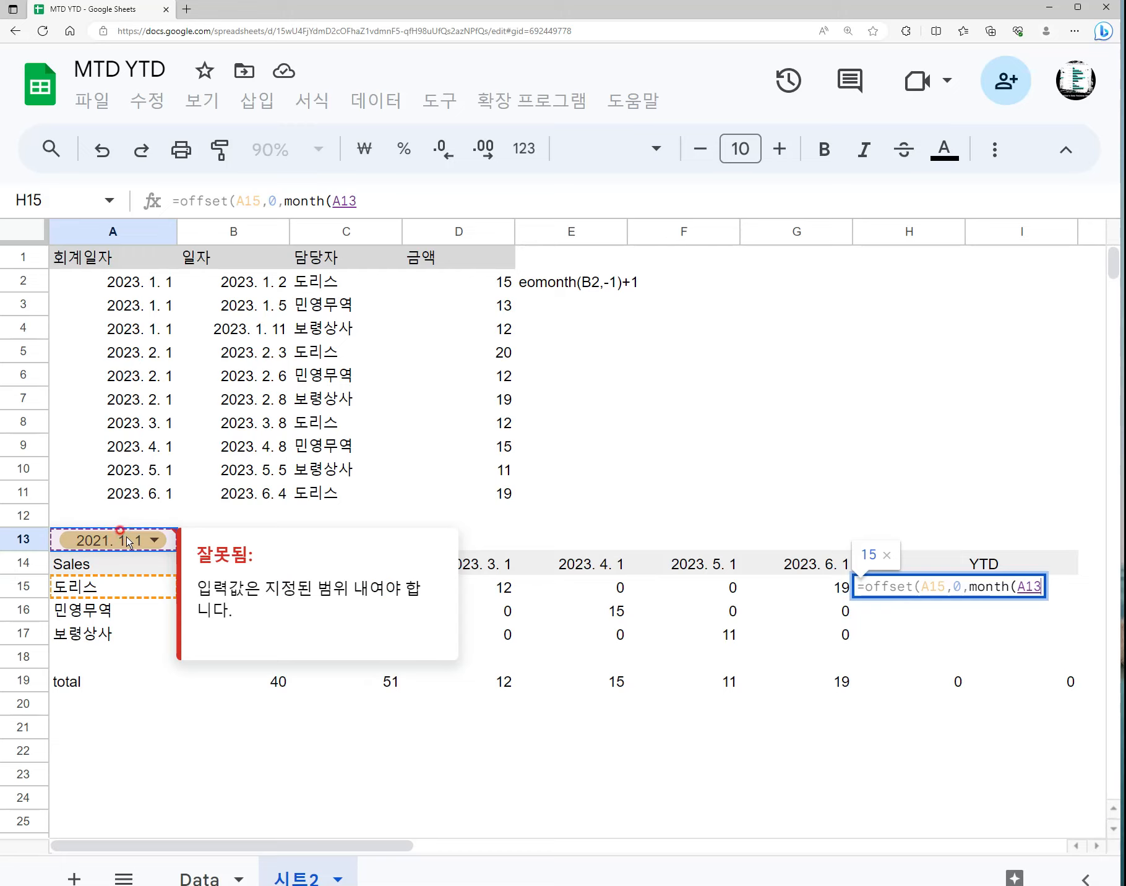
text()))
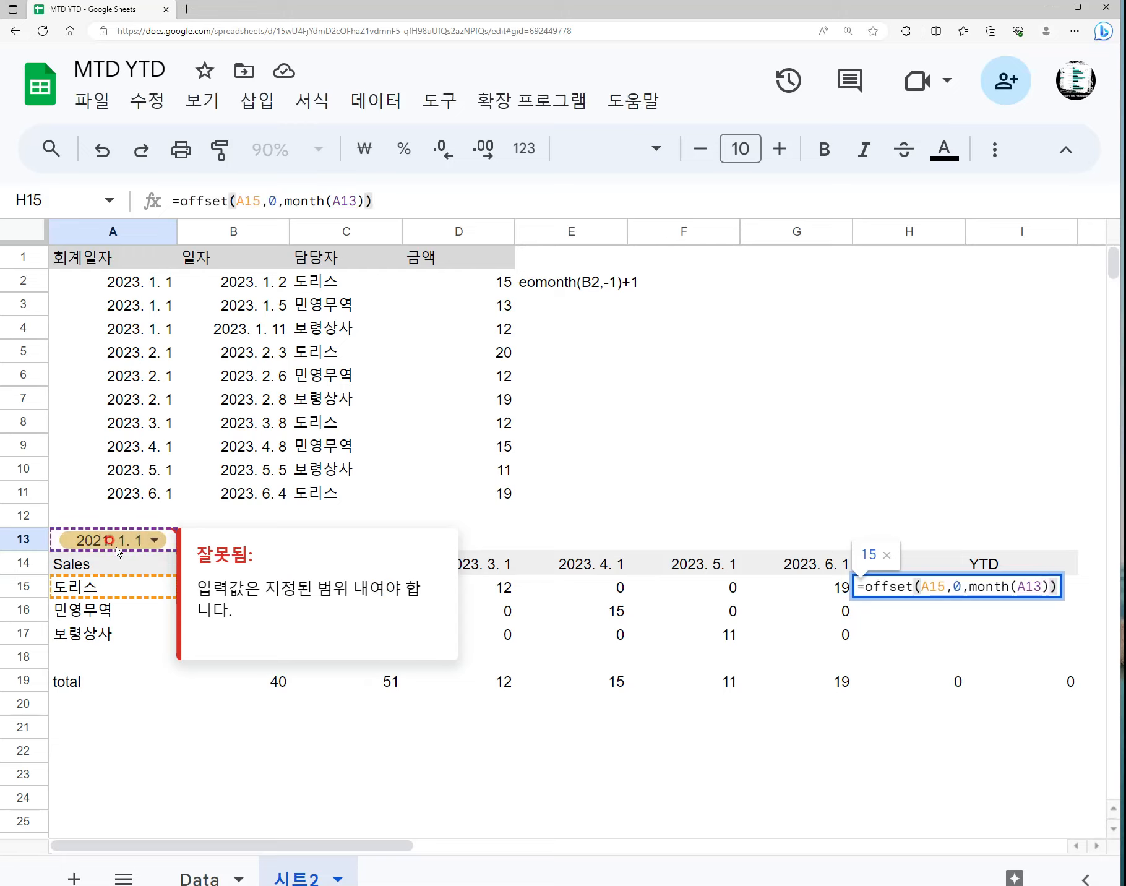
key(Return)
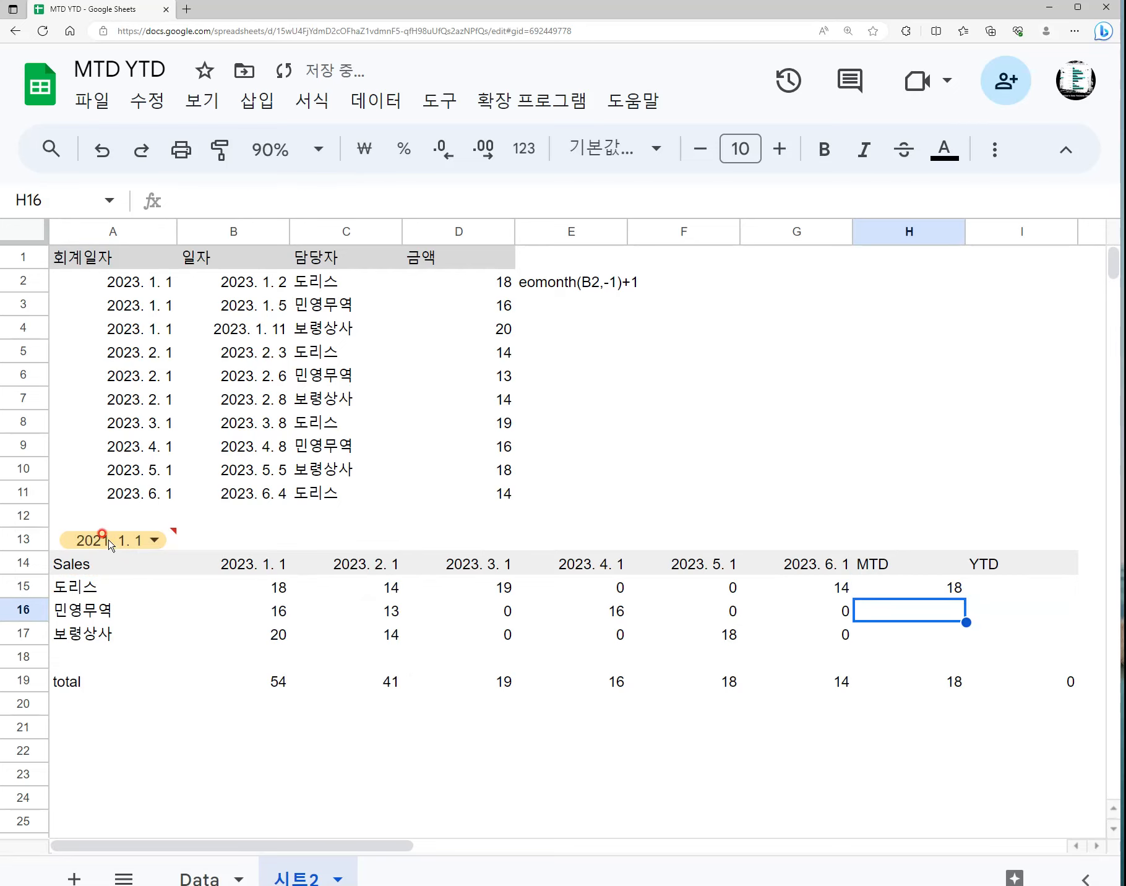
- Set the date dropdown in A13 to 2023. 1. 1 to test the MTD formula
double_click(134, 538)
click(131, 574)
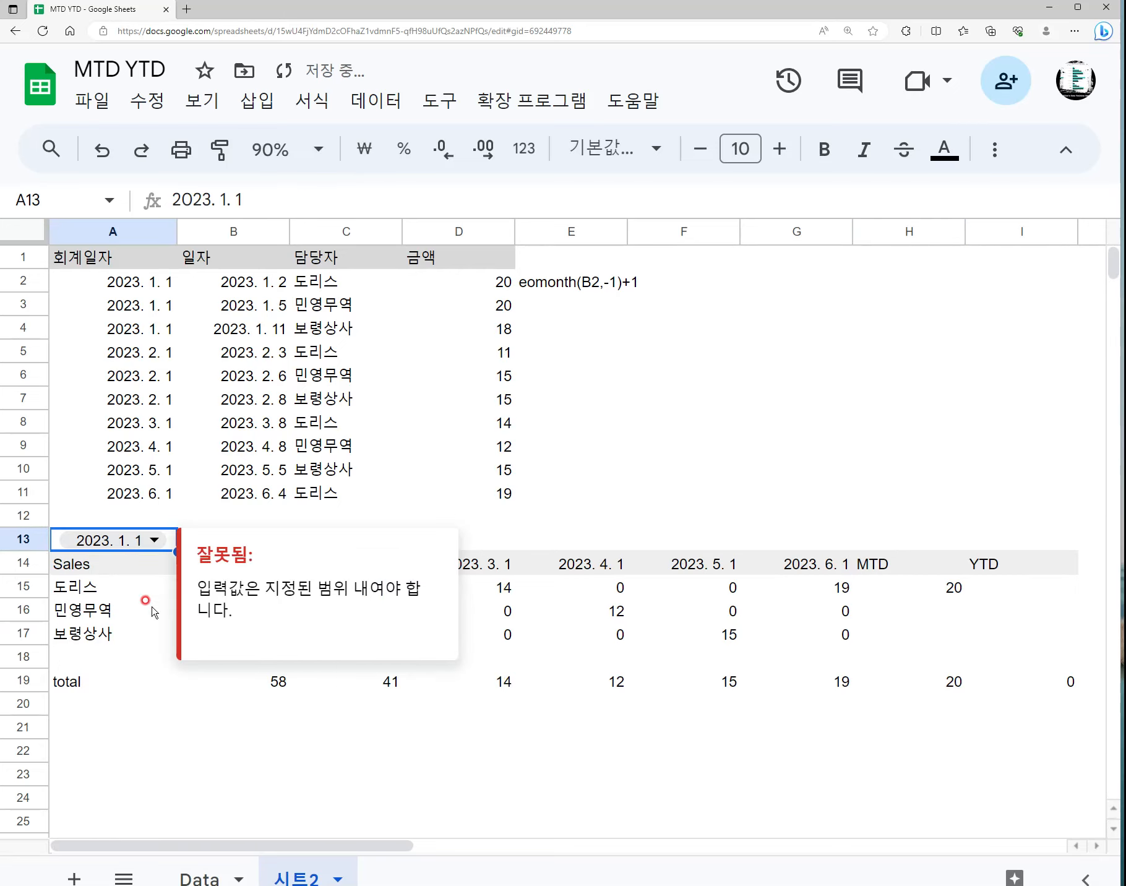
click(1098, 611)
click(971, 588)
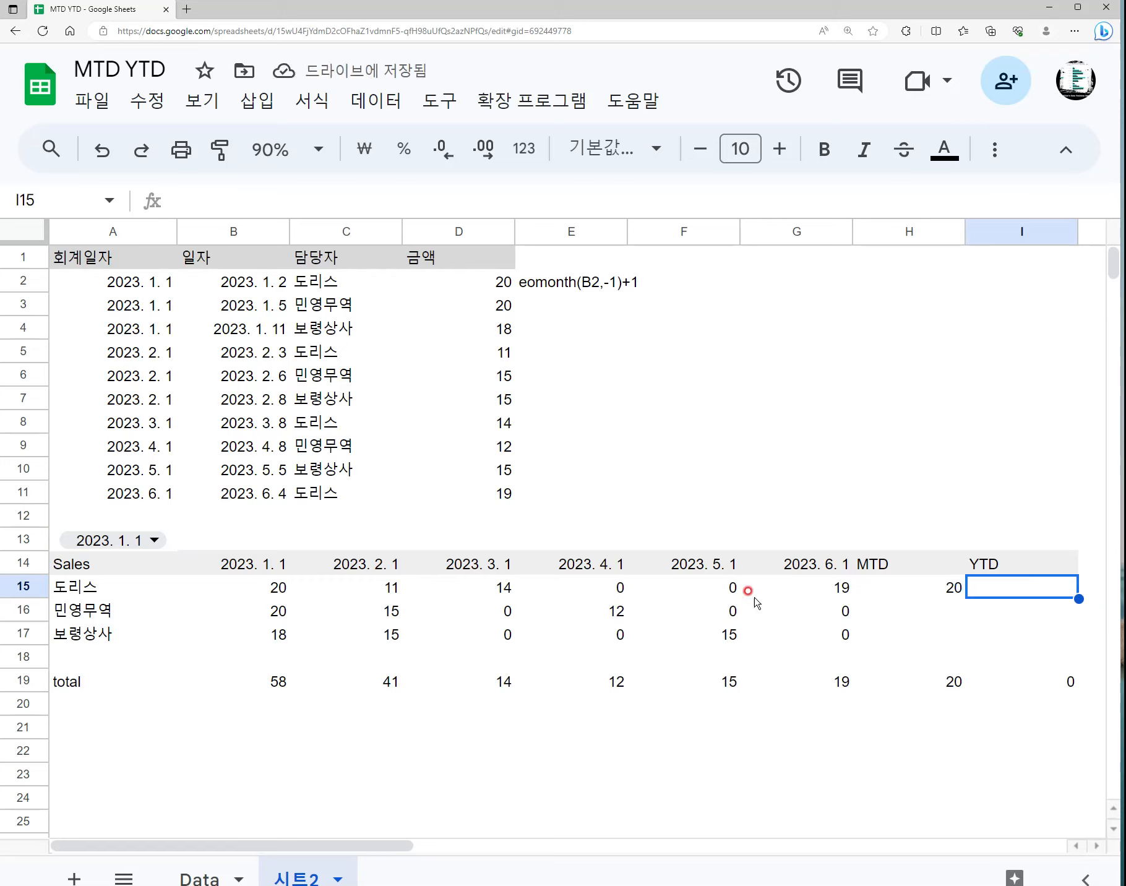
- Switch the A13 date to 2023. 2. 1 and compare the C15 value with the MTD formula in H15
click(133, 539)
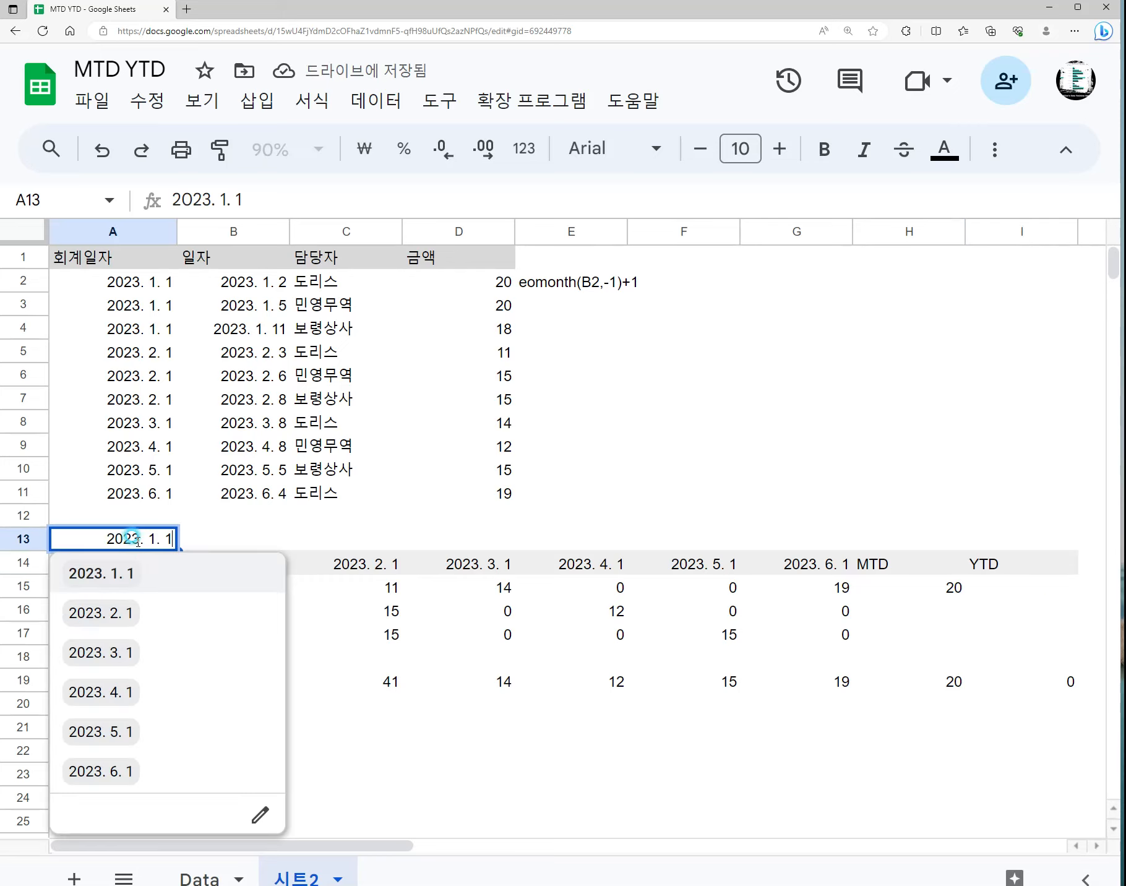
click(138, 619)
click(371, 594)
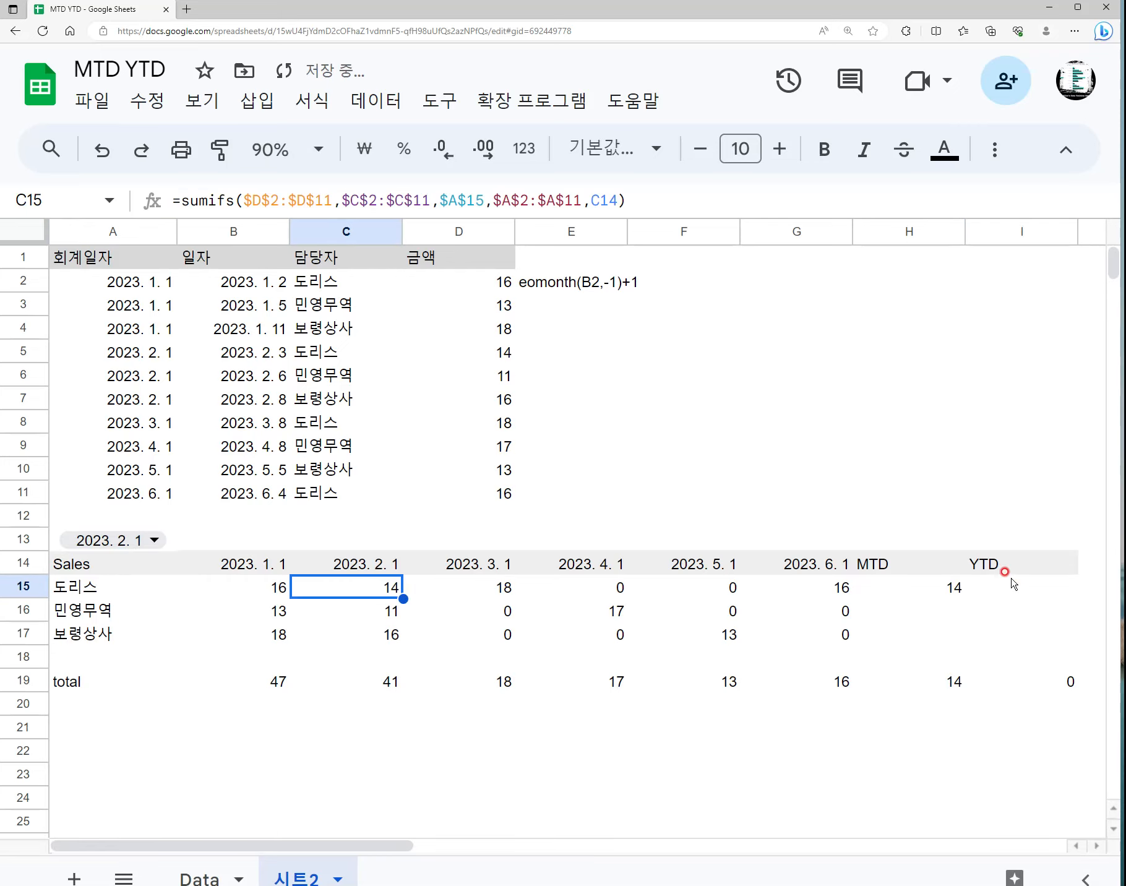
click(939, 584)
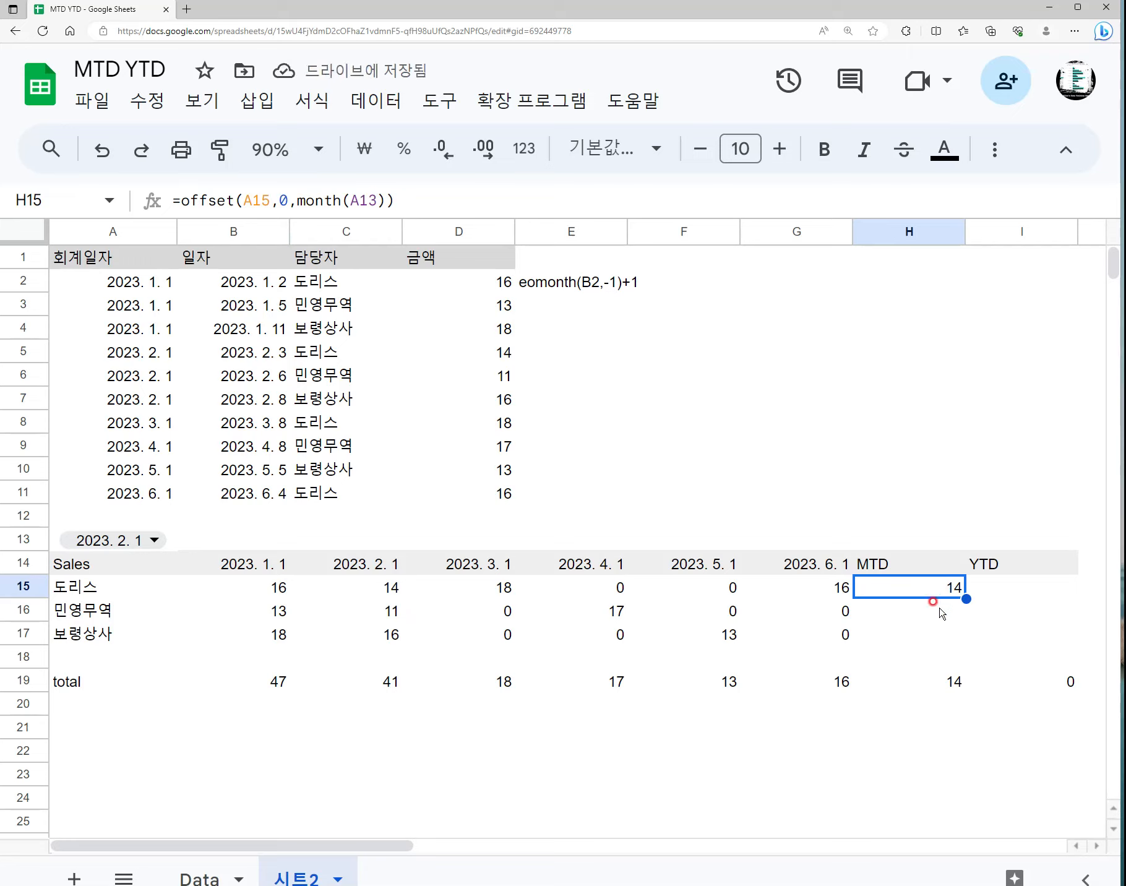
- Examine how the OFFSET formula in H15 moves from A15 across to the month value in C15
click(138, 587)
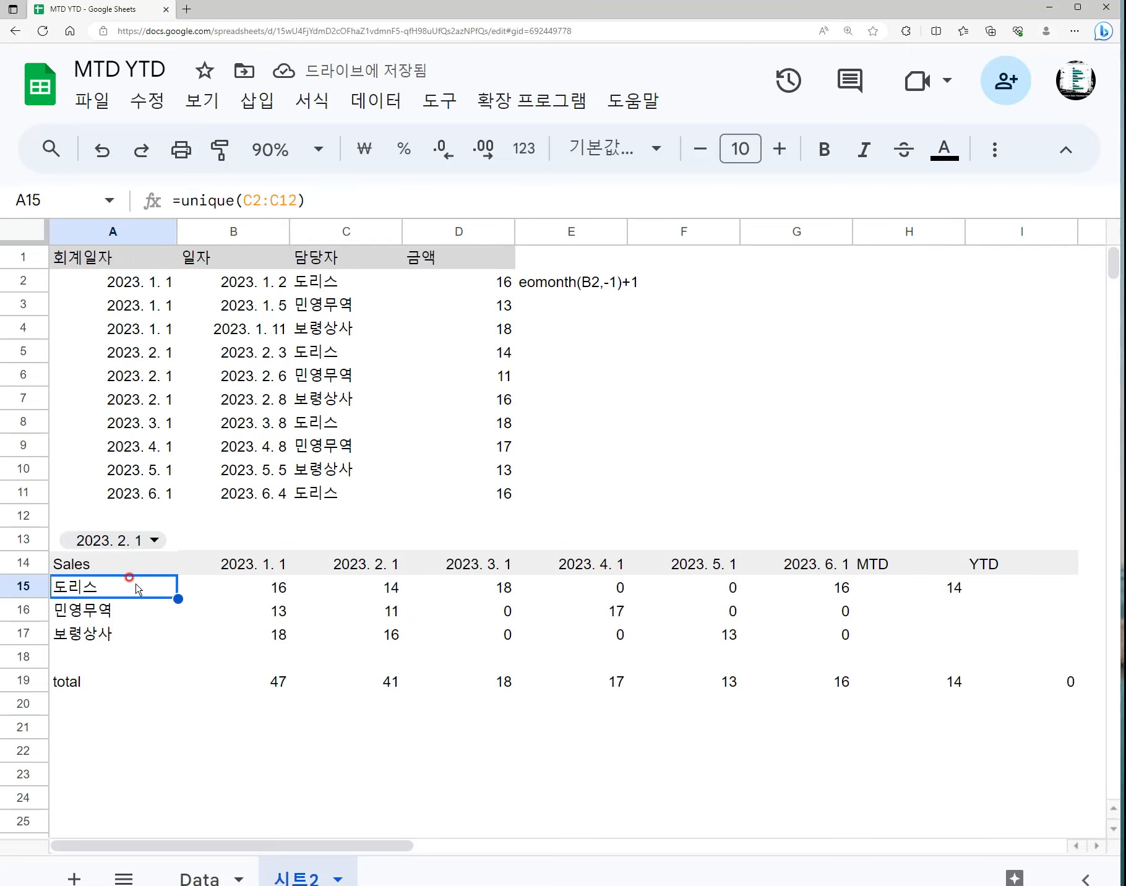
click(989, 590)
click(955, 588)
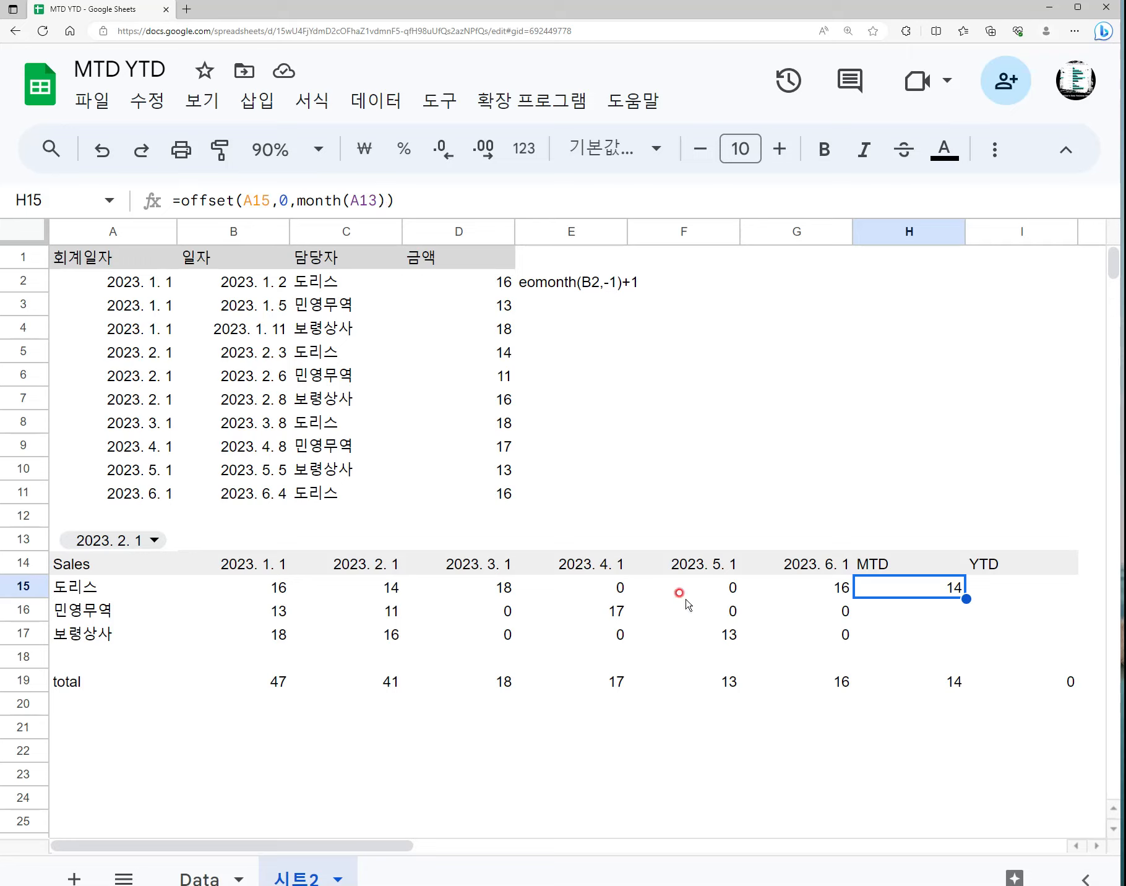
click(114, 587)
click(392, 588)
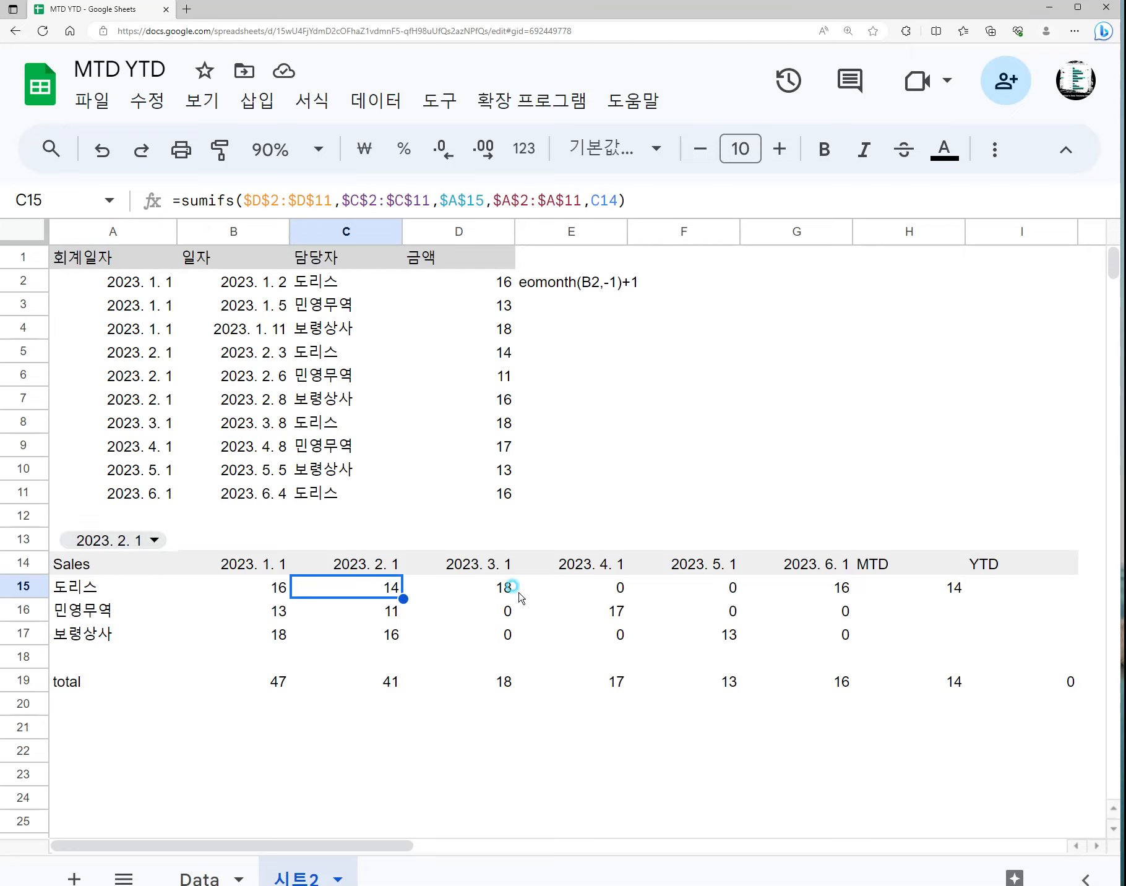
click(1017, 582)
click(955, 587)
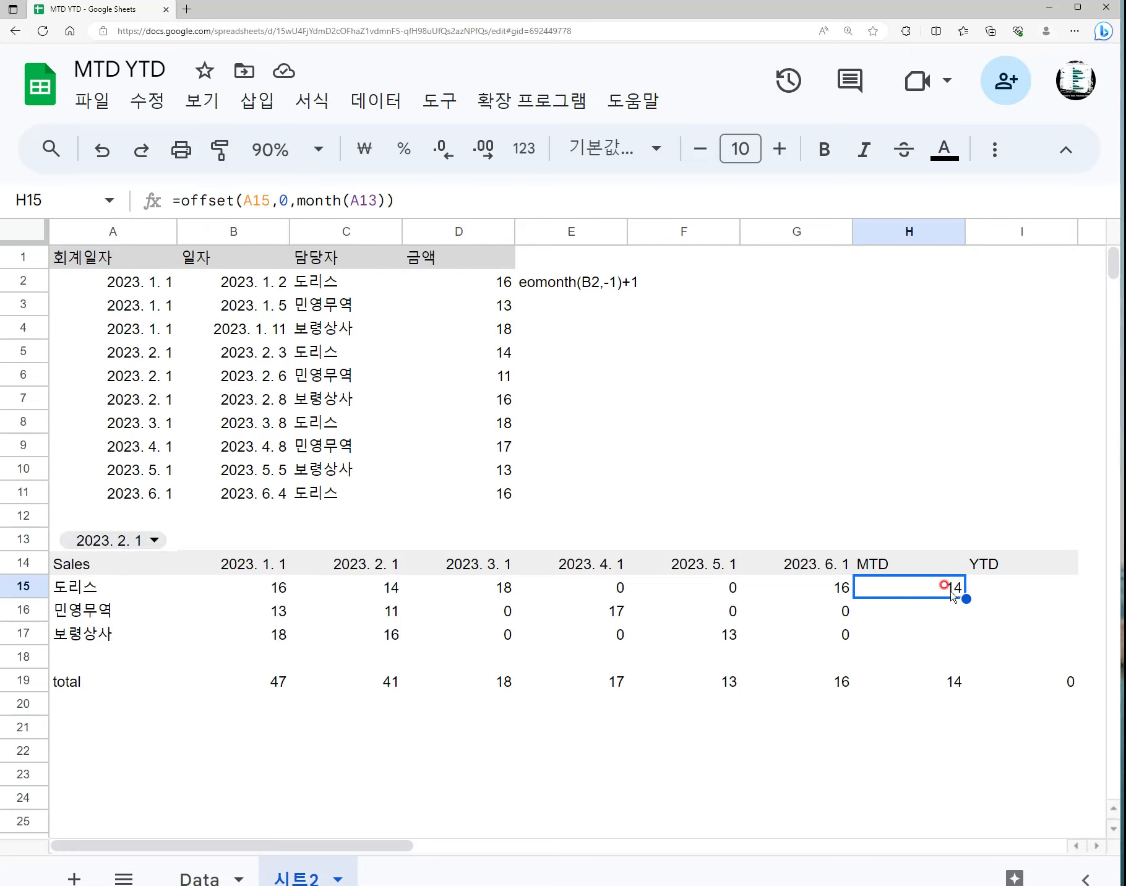
- Start a SUM formula in the YTD cell I15 with B15 as the beginning of its range
click(1025, 587)
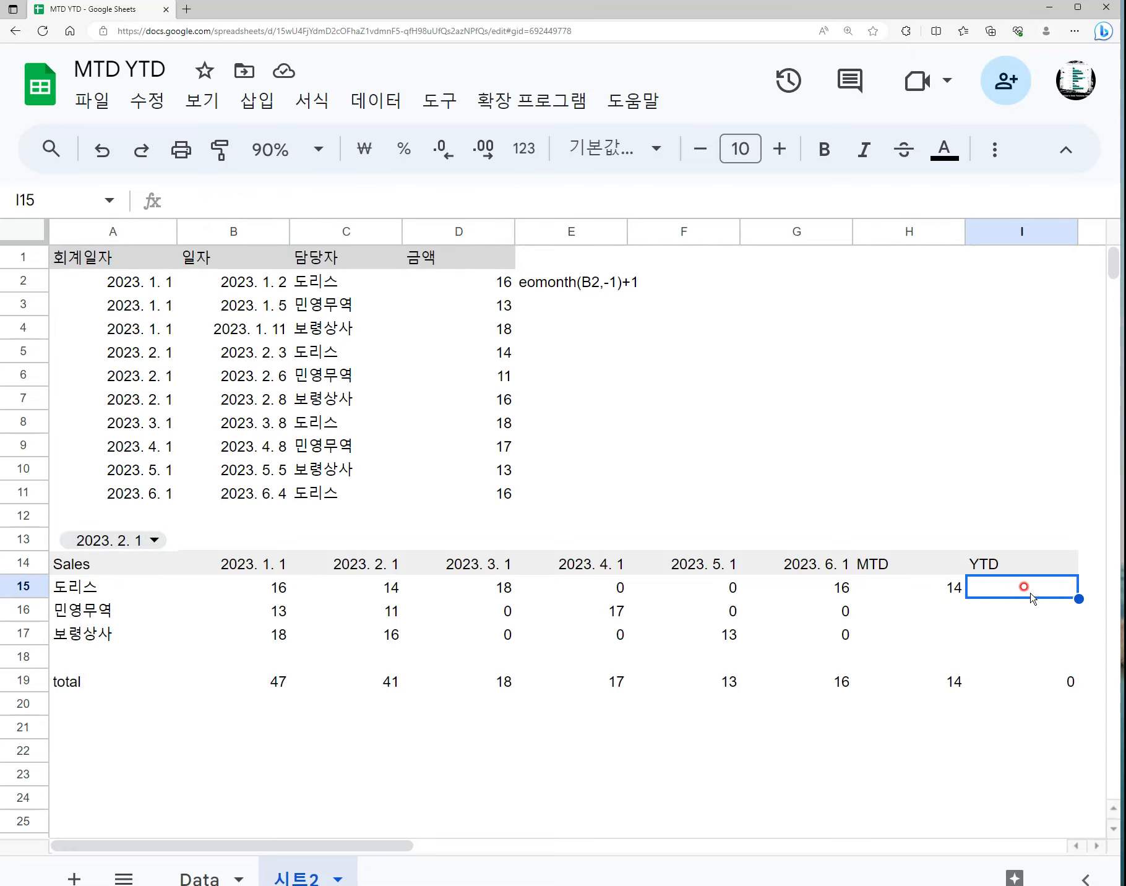
text(=sum()
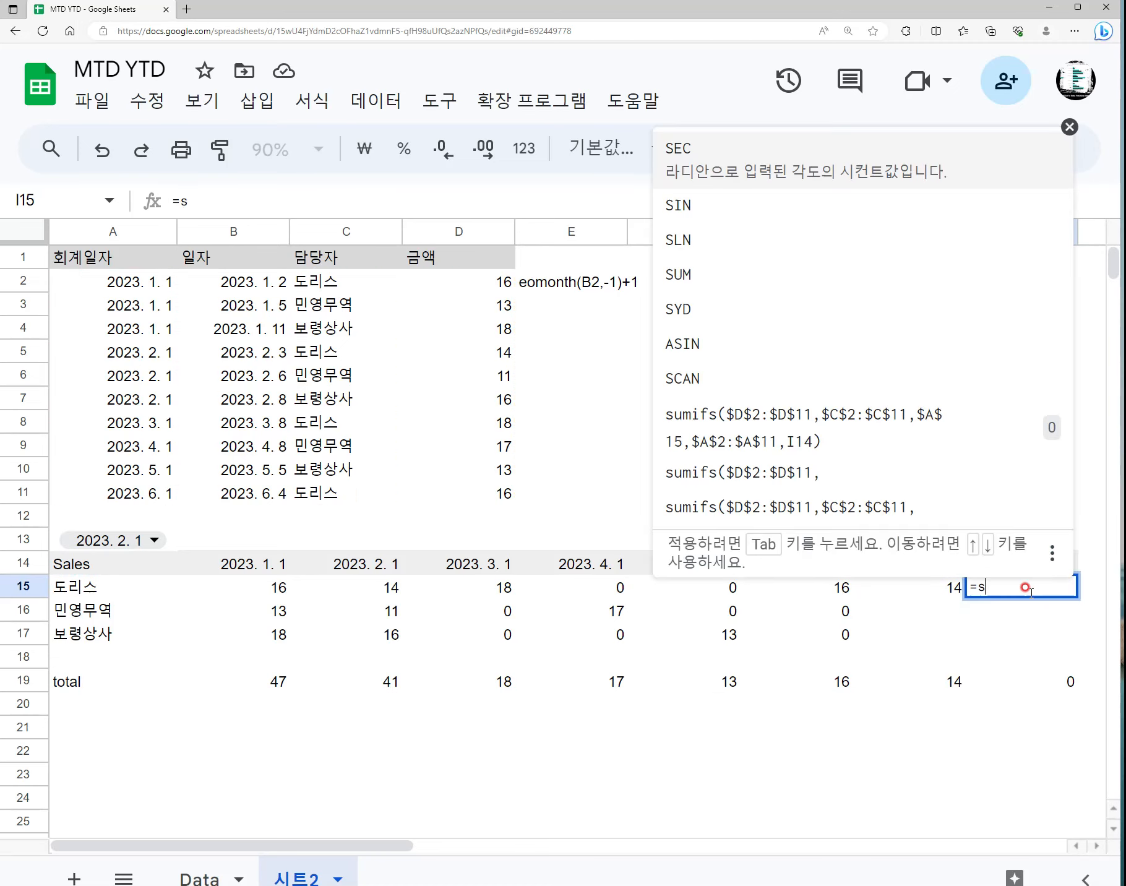
key(Left)
key(Left)
key(Left)
key(Left)
key(Left)
key(Left)
key(Left)
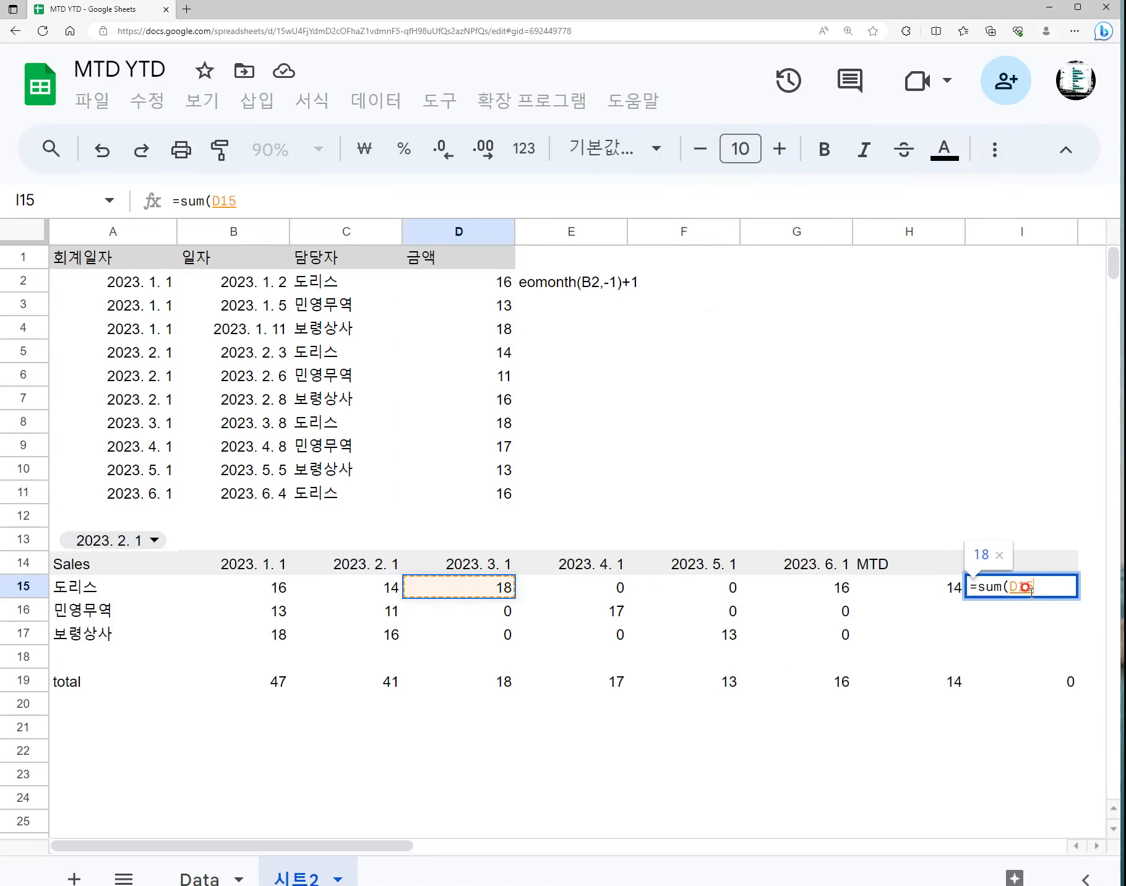
text(:)
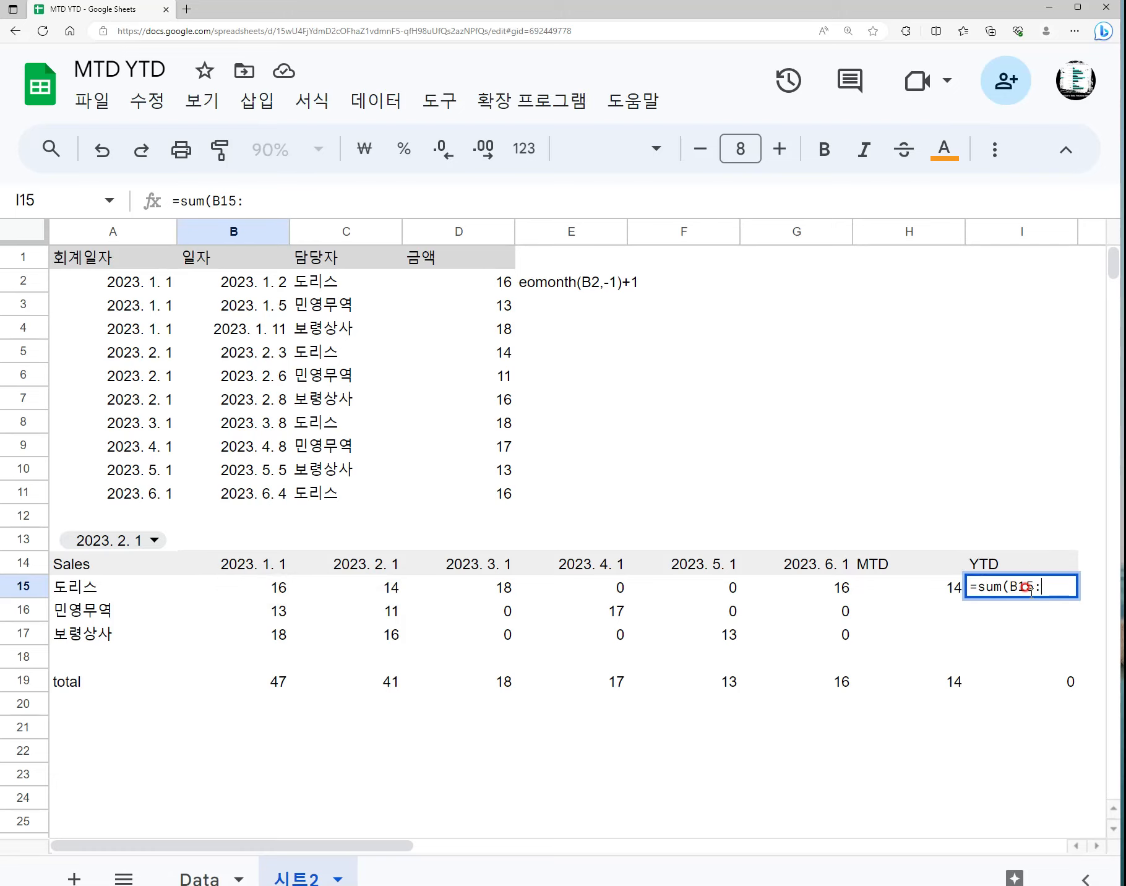
- Begin the end point of the I15 SUM range as an OFFSET function with A15 as its reference
text(offset*)
key(BackSpace)
text(()
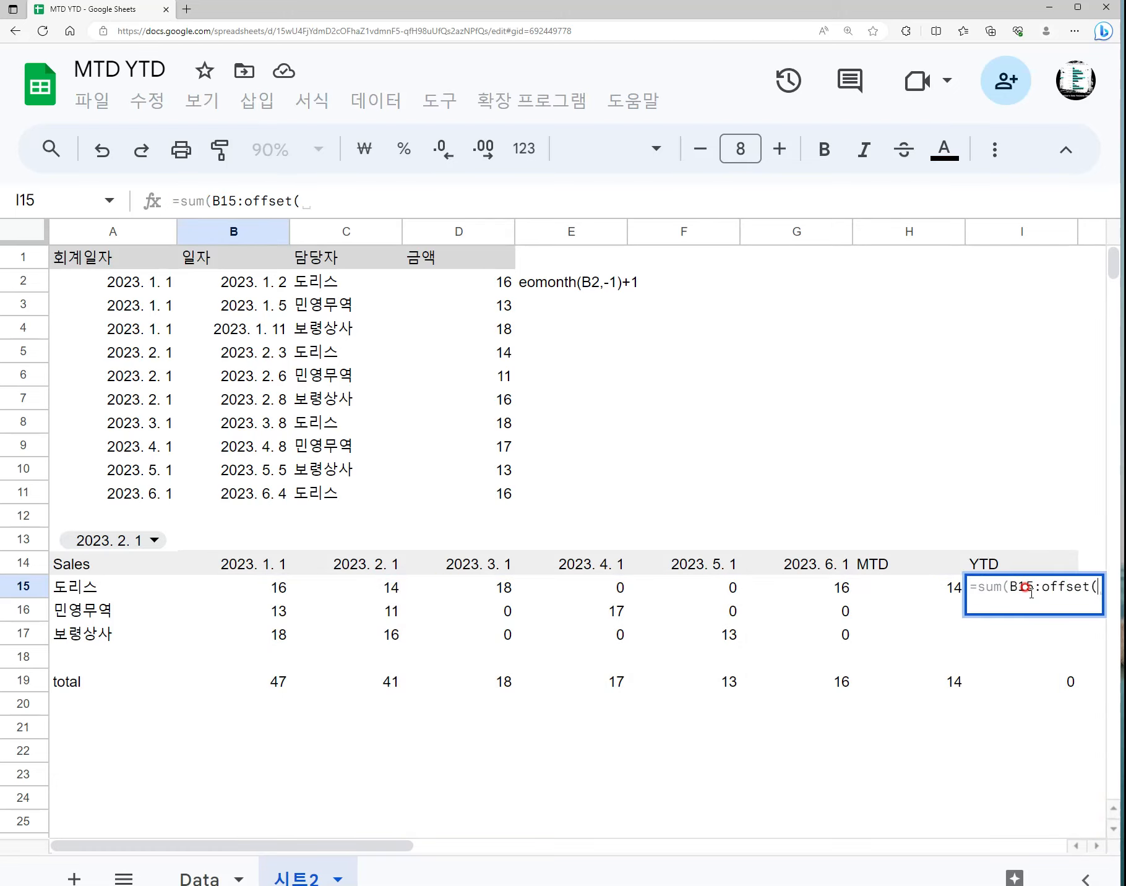
key(Left)
key(Left)
key(Left)
key(Left)
key(Left)
key(Left)
key(Left)
key(Left)
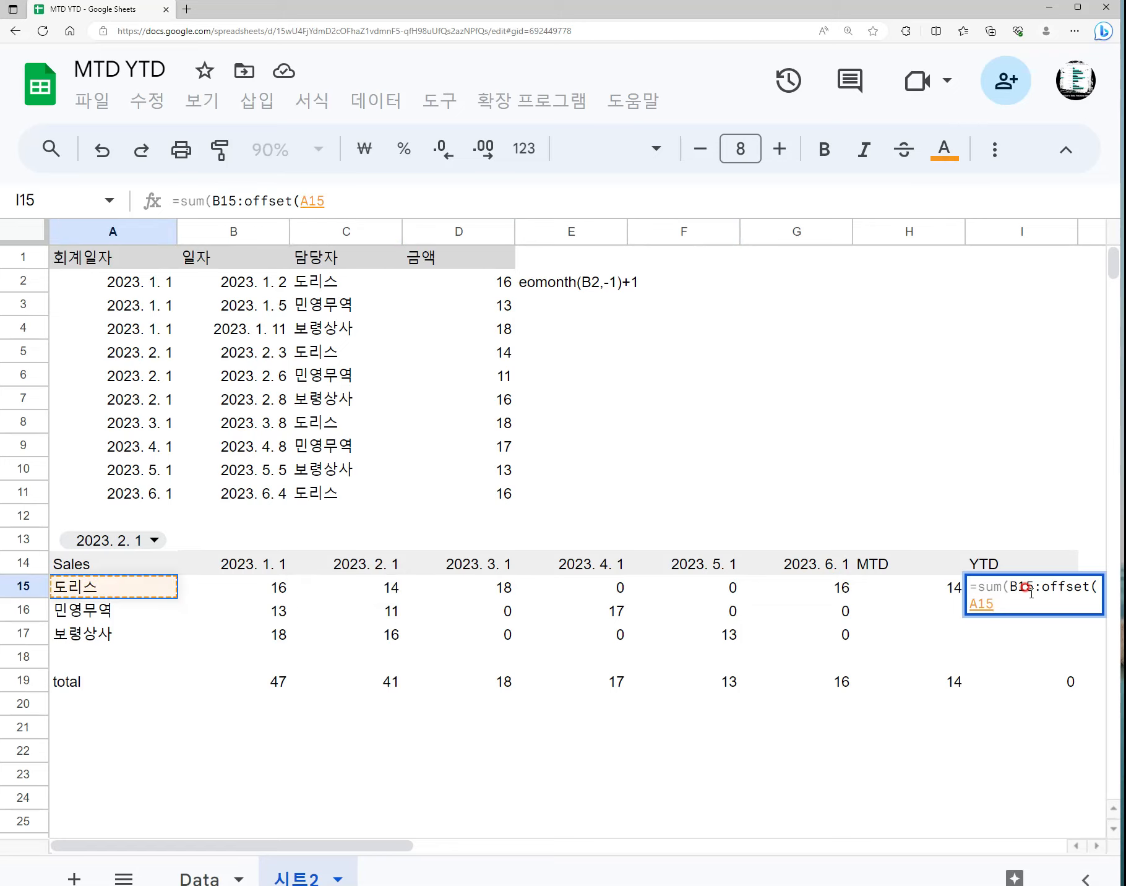
- Complete the I15 YTD formula with a row offset of 0 and MONTH of A13 as the column offset
text(,0,month)
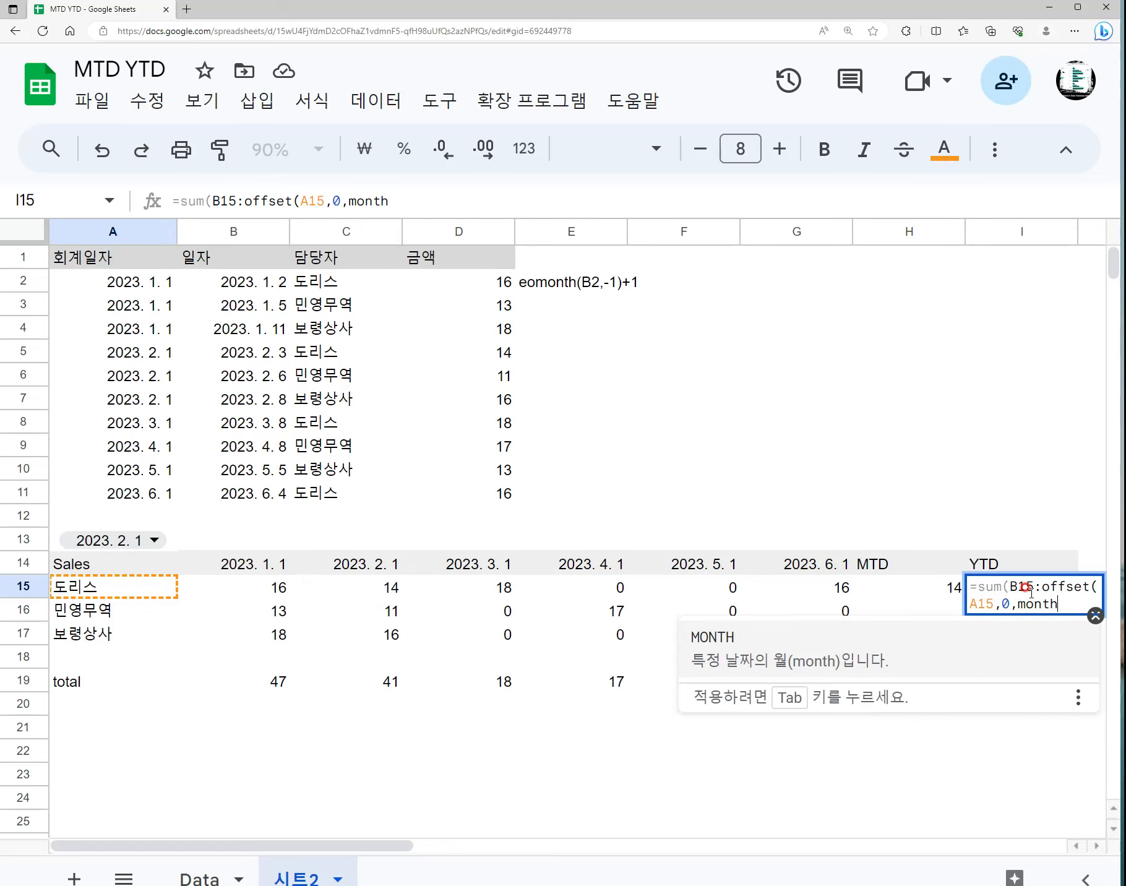
text(()
key(Left)
key(Left)
key(Left)
key(Left)
key(Left)
key(Left)
key(Left)
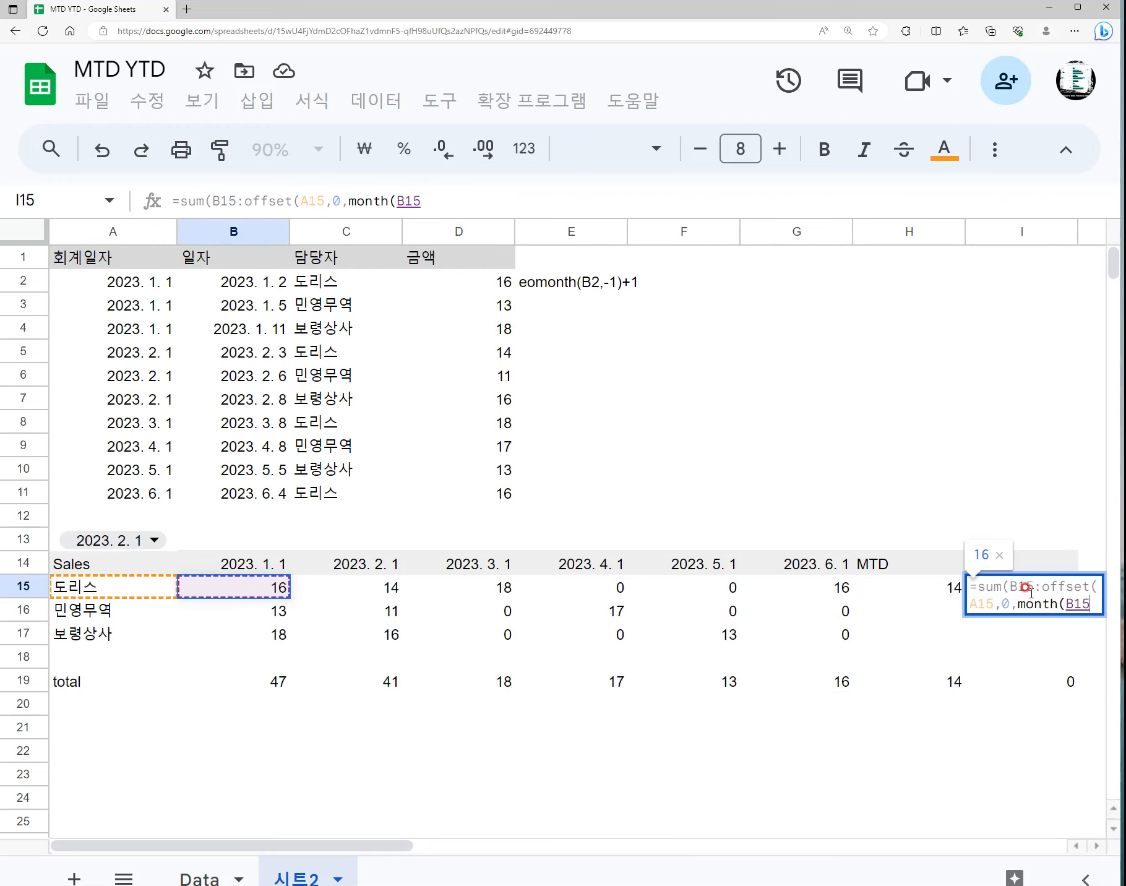
key(Up)
key(Up)
key(Left)
text())
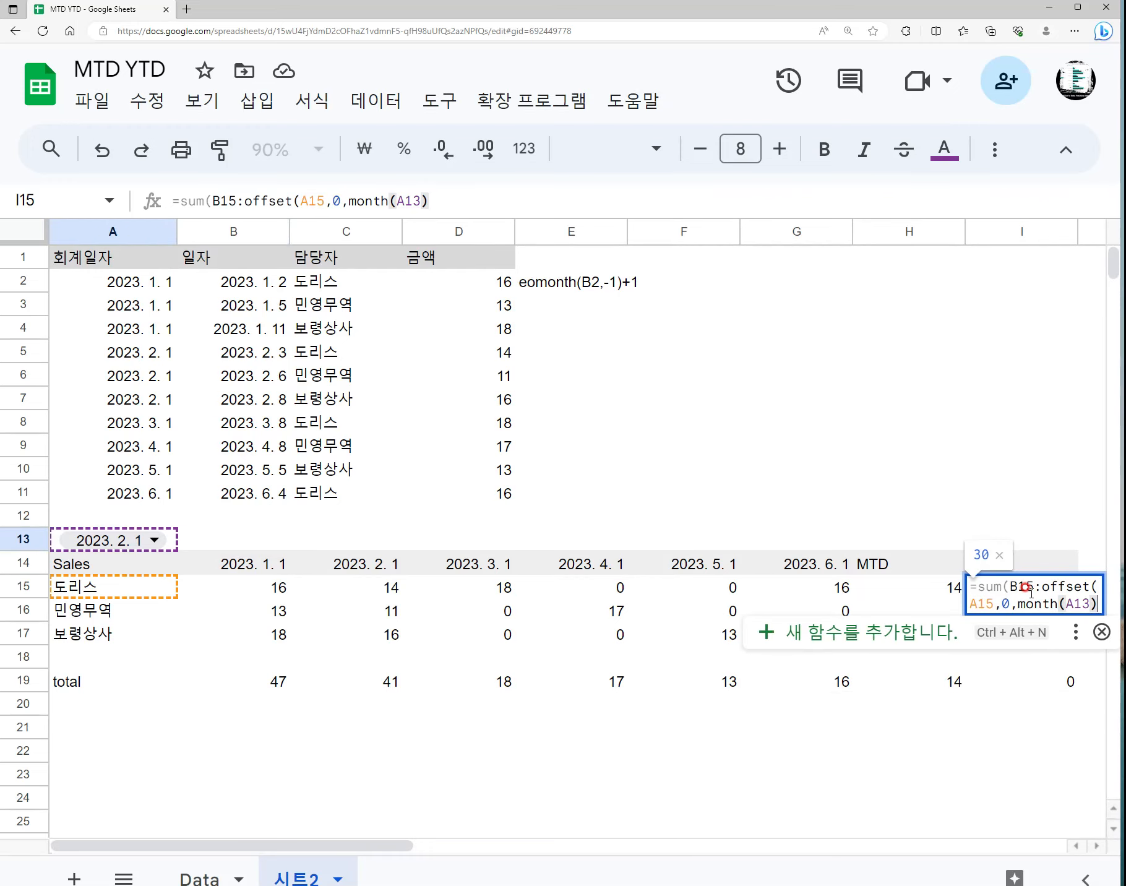
text())
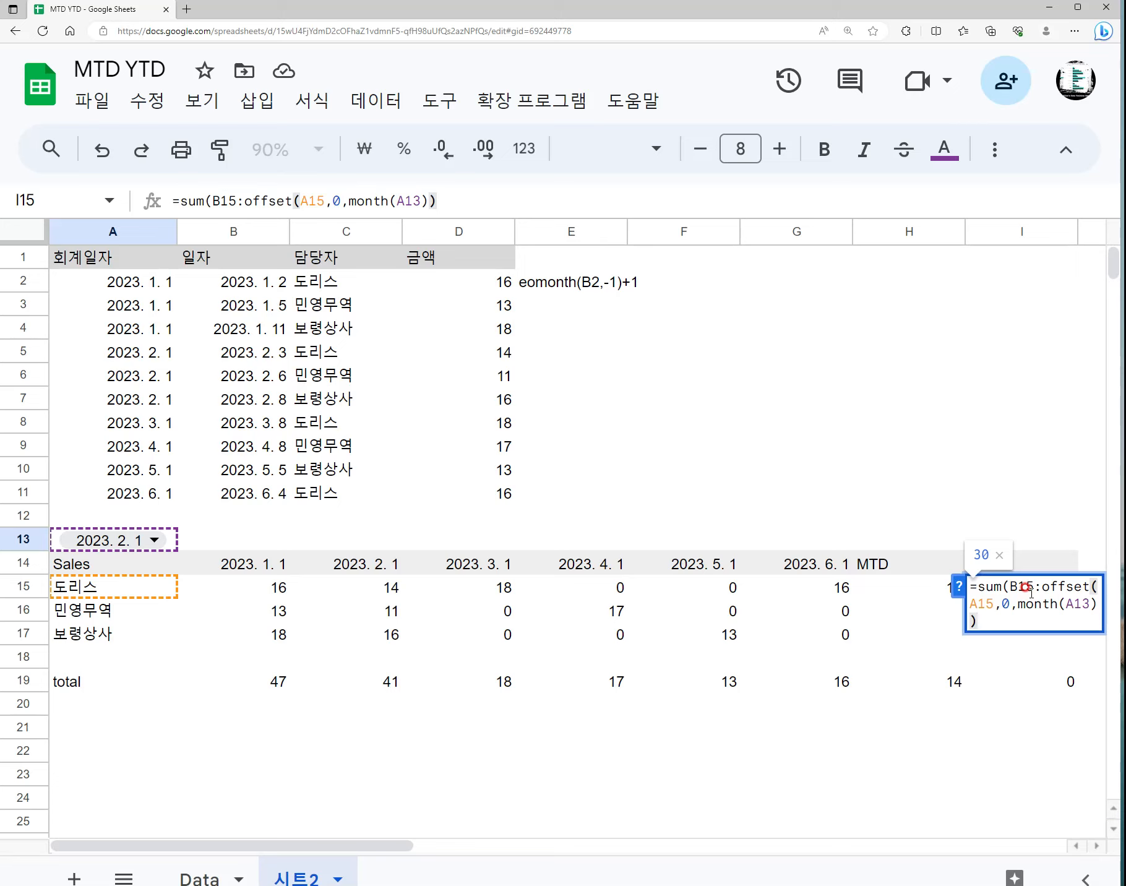
key(Return)
- Compare the sum of the January and February values in B15:C15 with the YTD result in I15
key(Up)
key(Left)
key(Left)
key(Left)
key(Left)
key(Left)
key(Left)
key(Left)
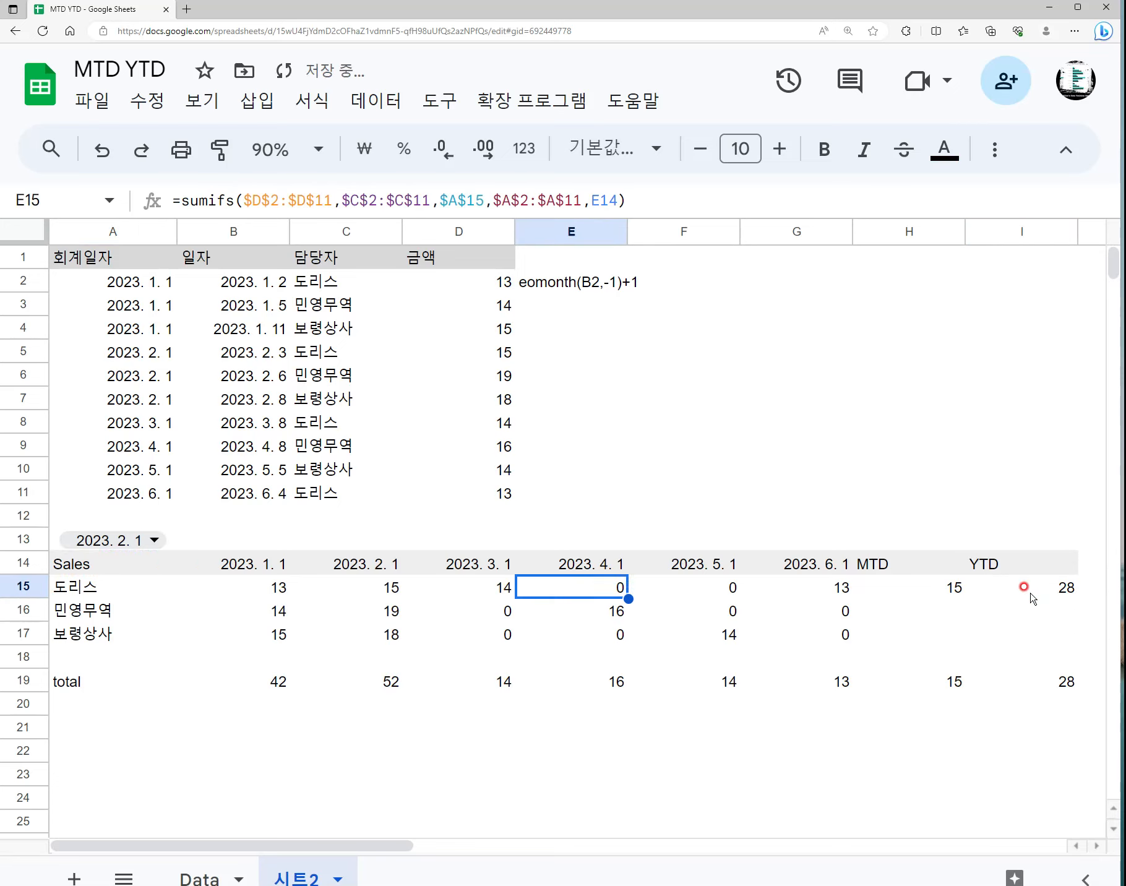
key(shift+Right)
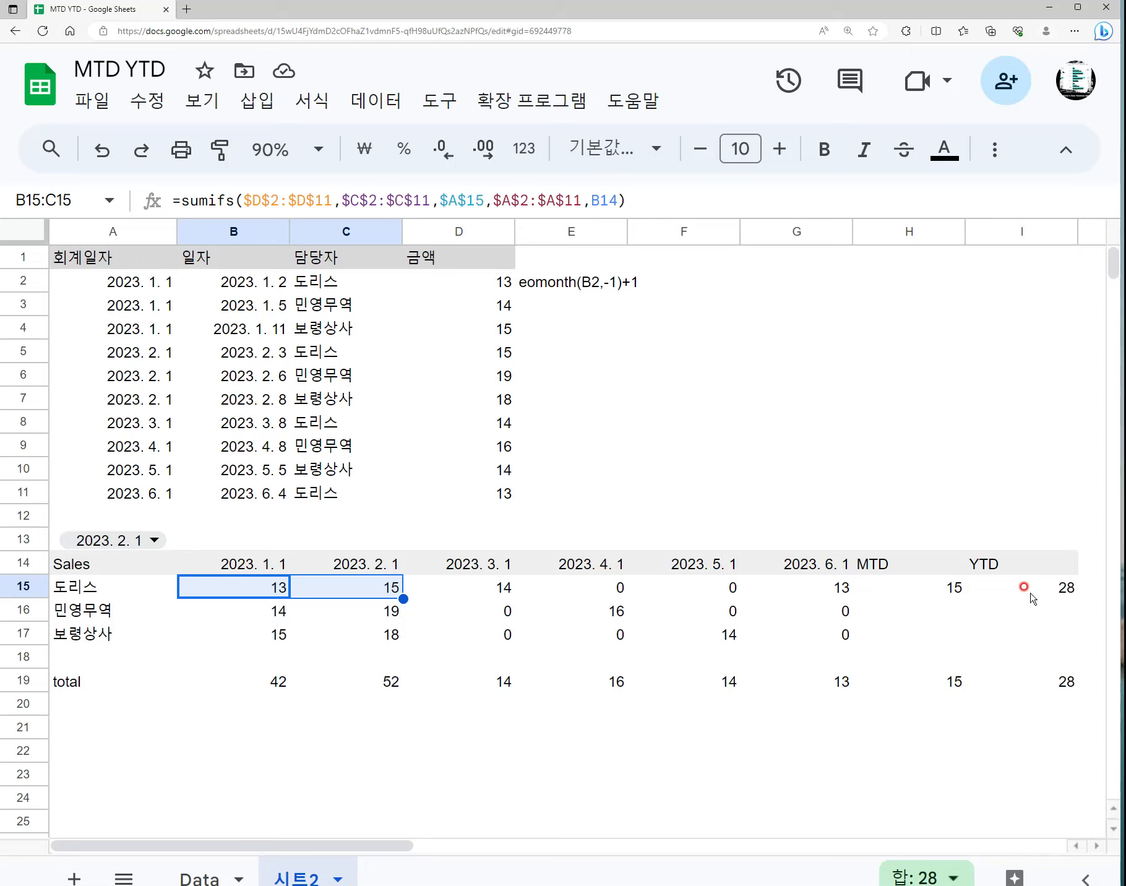
- Make the A13 reference absolute as $A$13 in the MTD formula in H15 and the YTD formula in I15
click(958, 589)
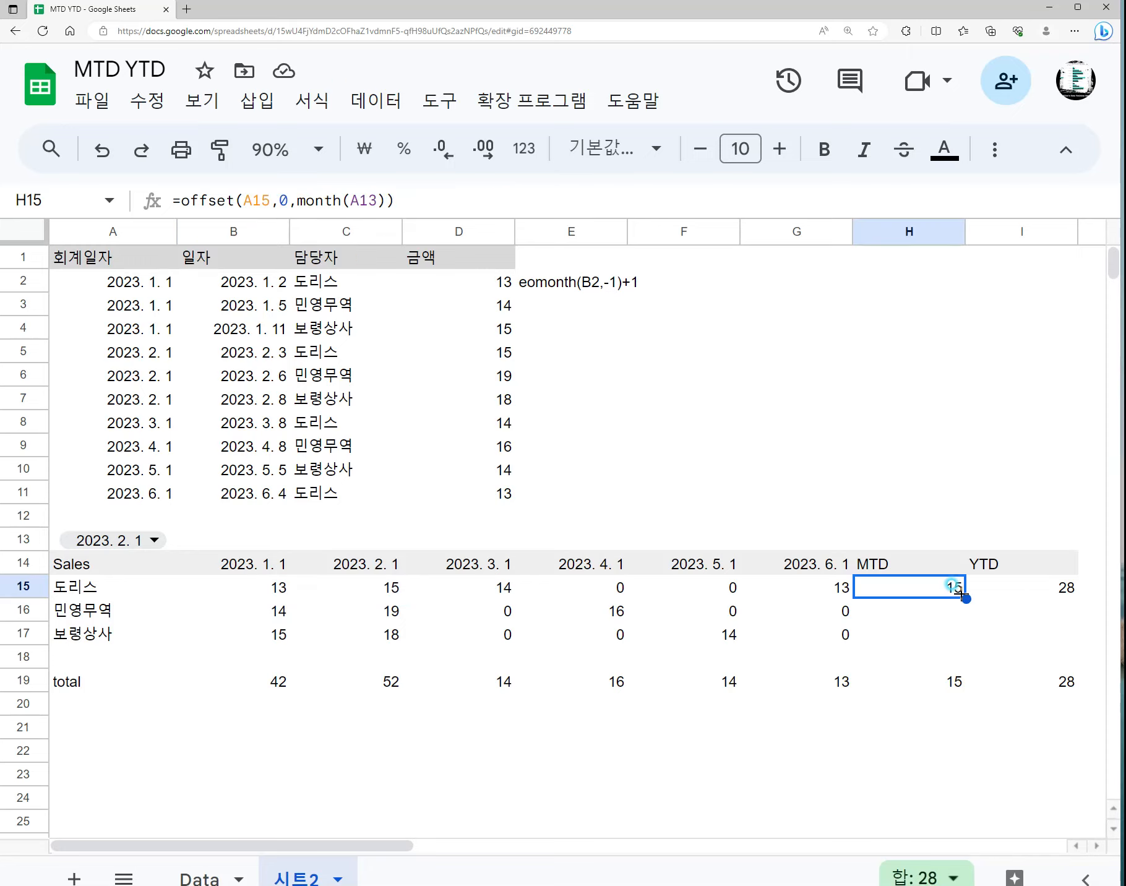
click(376, 199)
key(F4)
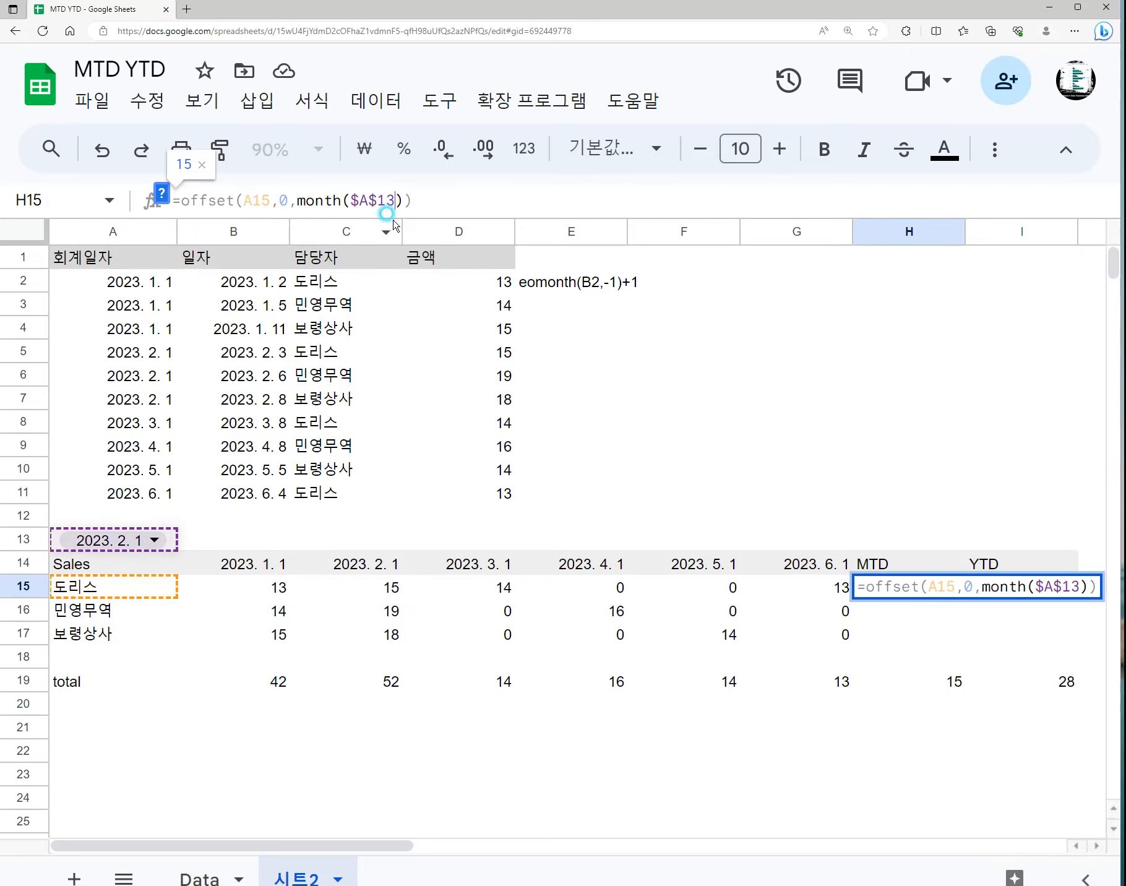
key(Return)
key(Right)
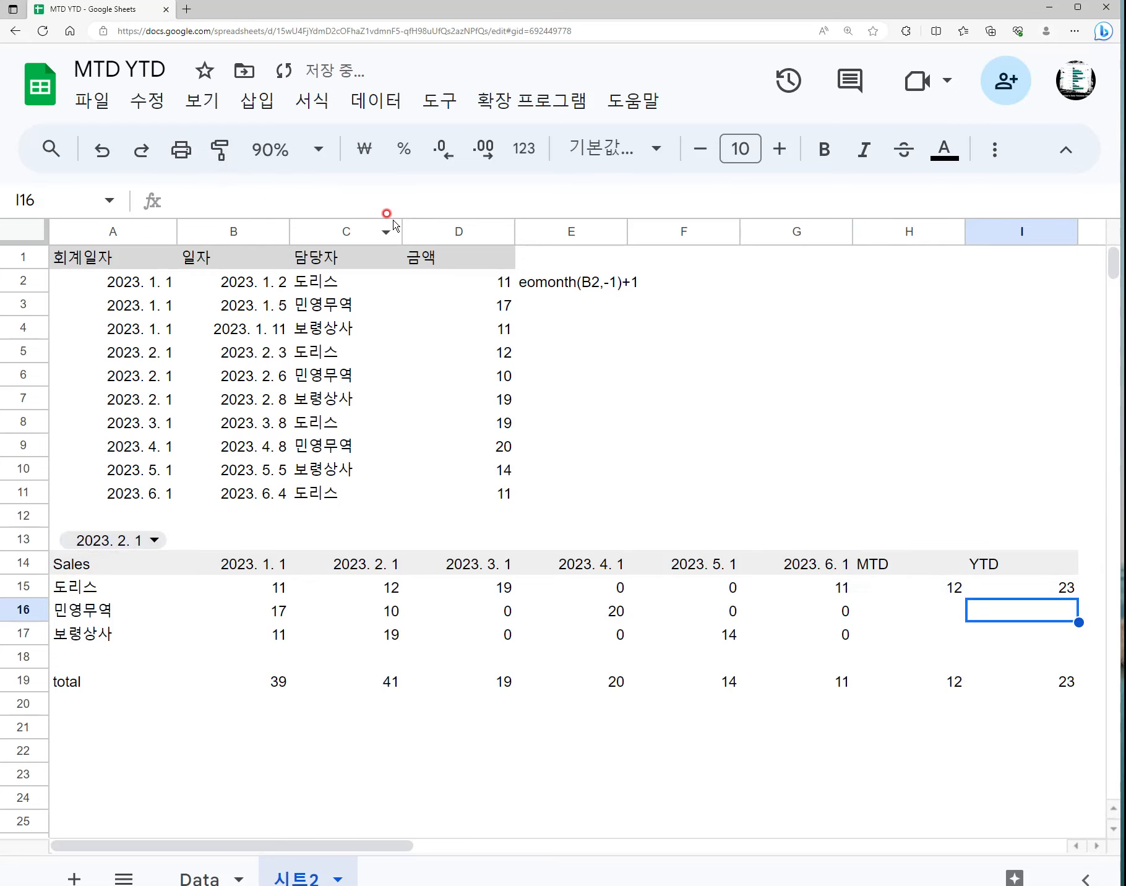
key(Up)
click(437, 202)
key(F4)
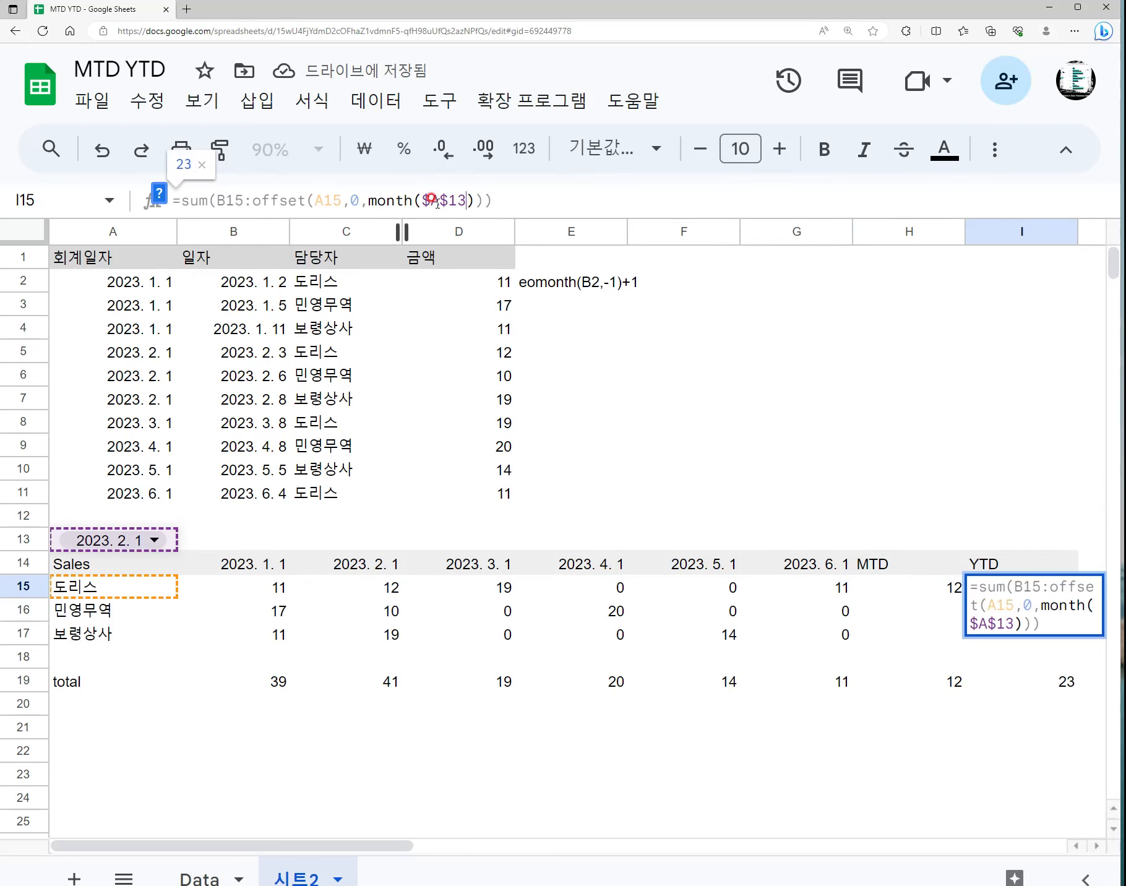
key(Return)
- Fill the MTD and YTD formulas from H15:I15 down through row 17
key(Up)
key(shift+Left)
key(shift+Down)
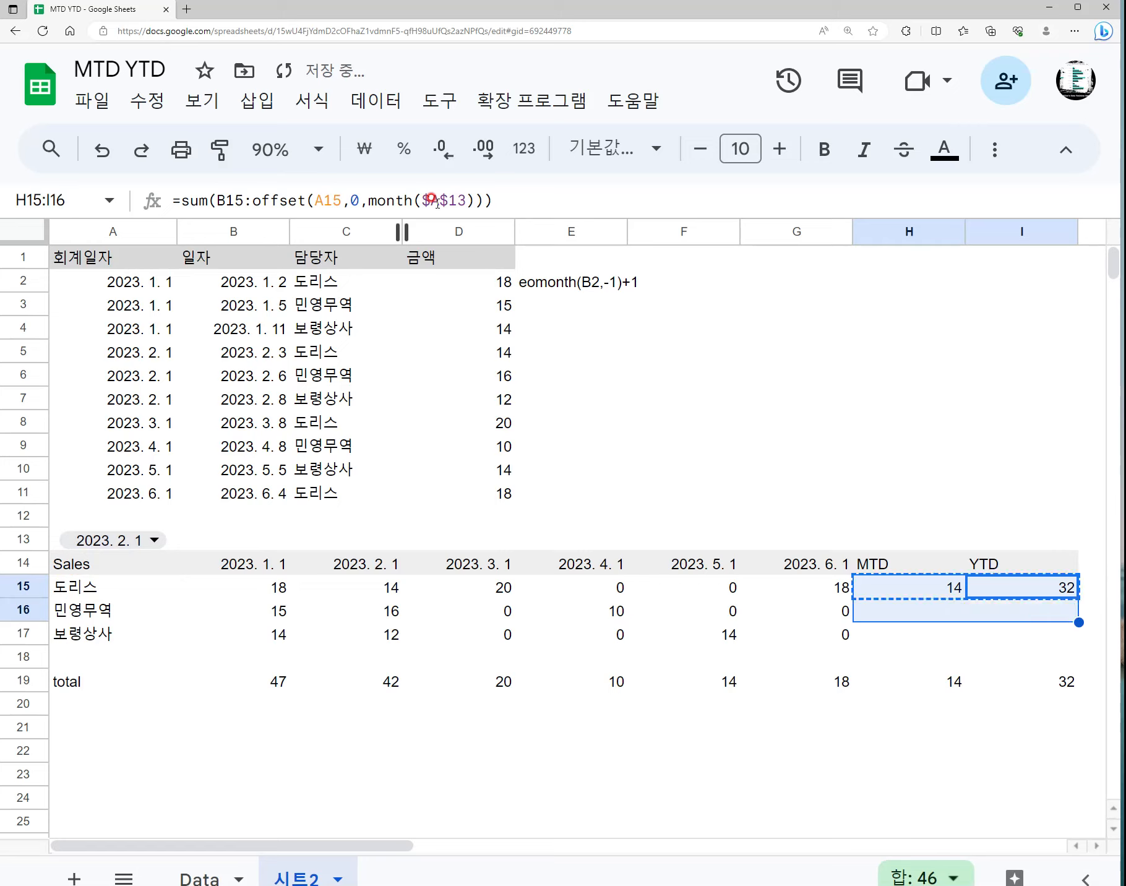
key(shift+Down)
key(ctrl+d)
key(Down)
key(Down)
key(Down)
key(Left)
key(Left)
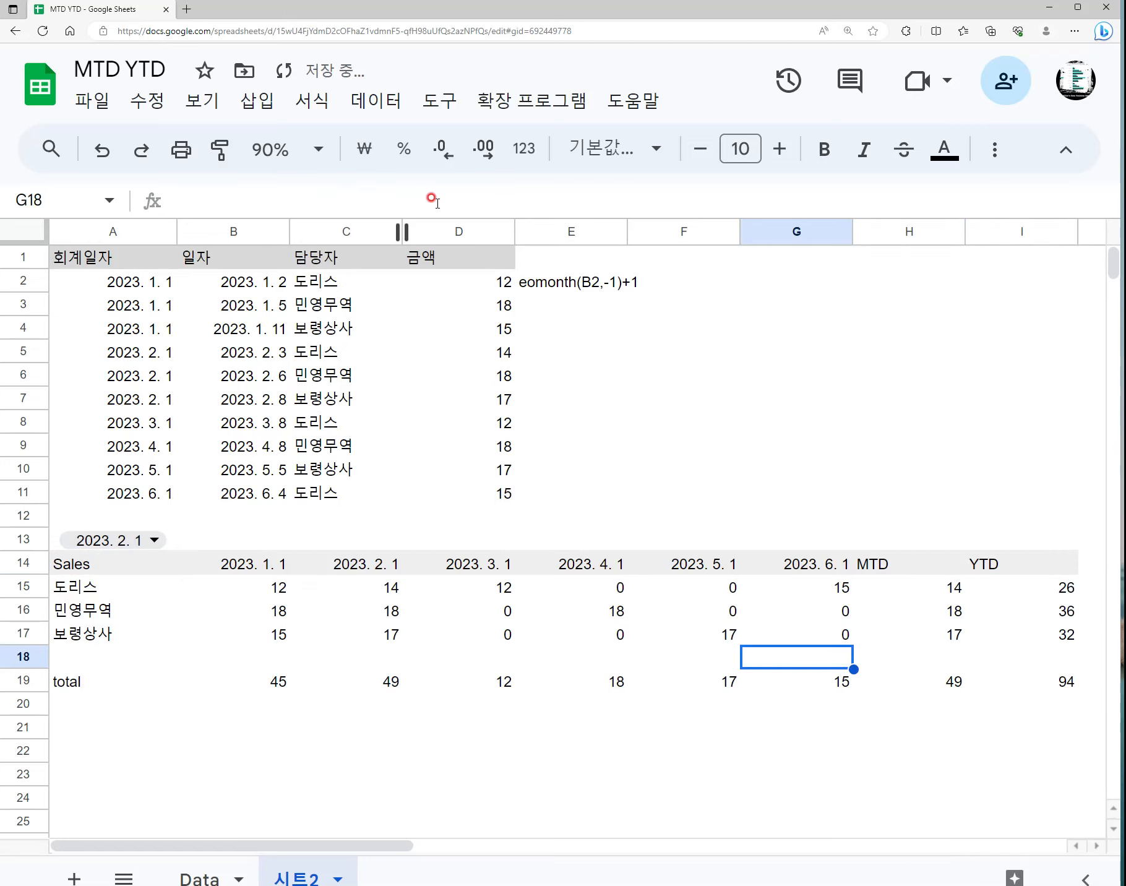
- Apply a light gray fill to the total row A19:I19
drag(89, 679, 1025, 674)
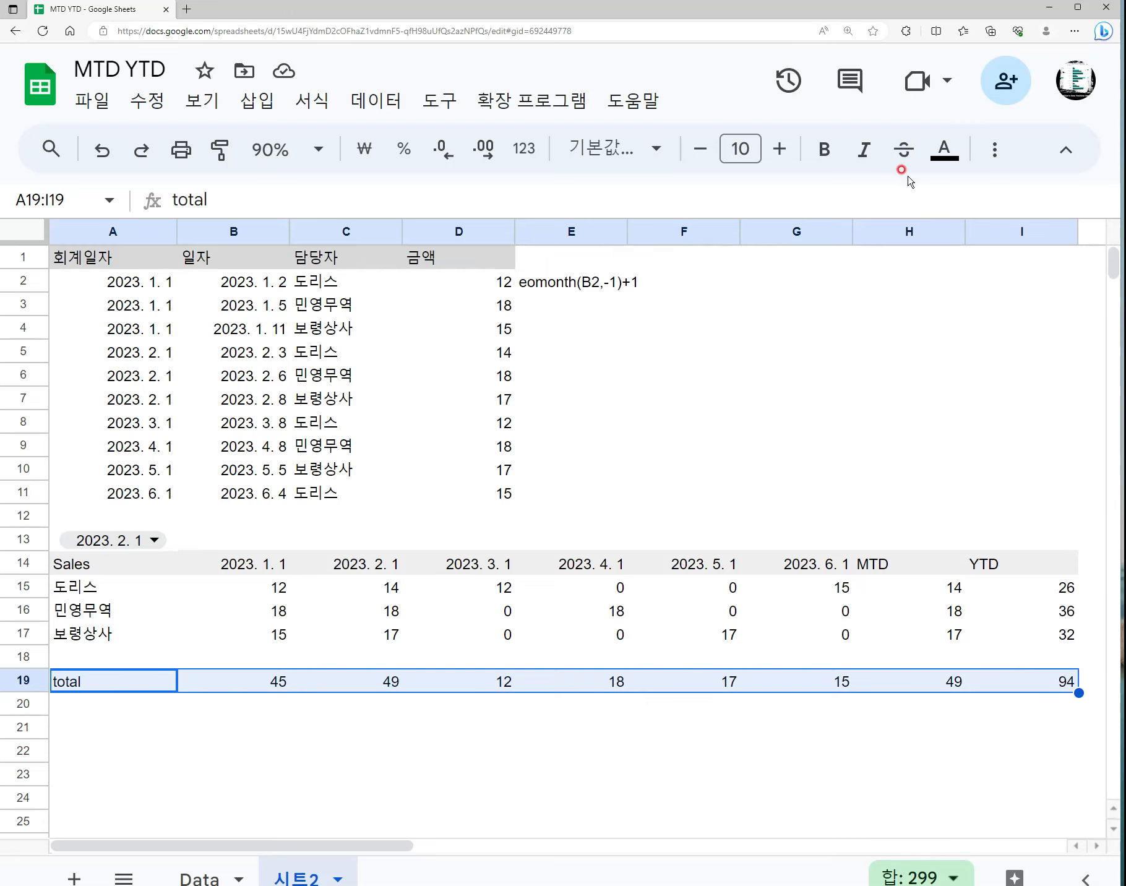
click(991, 150)
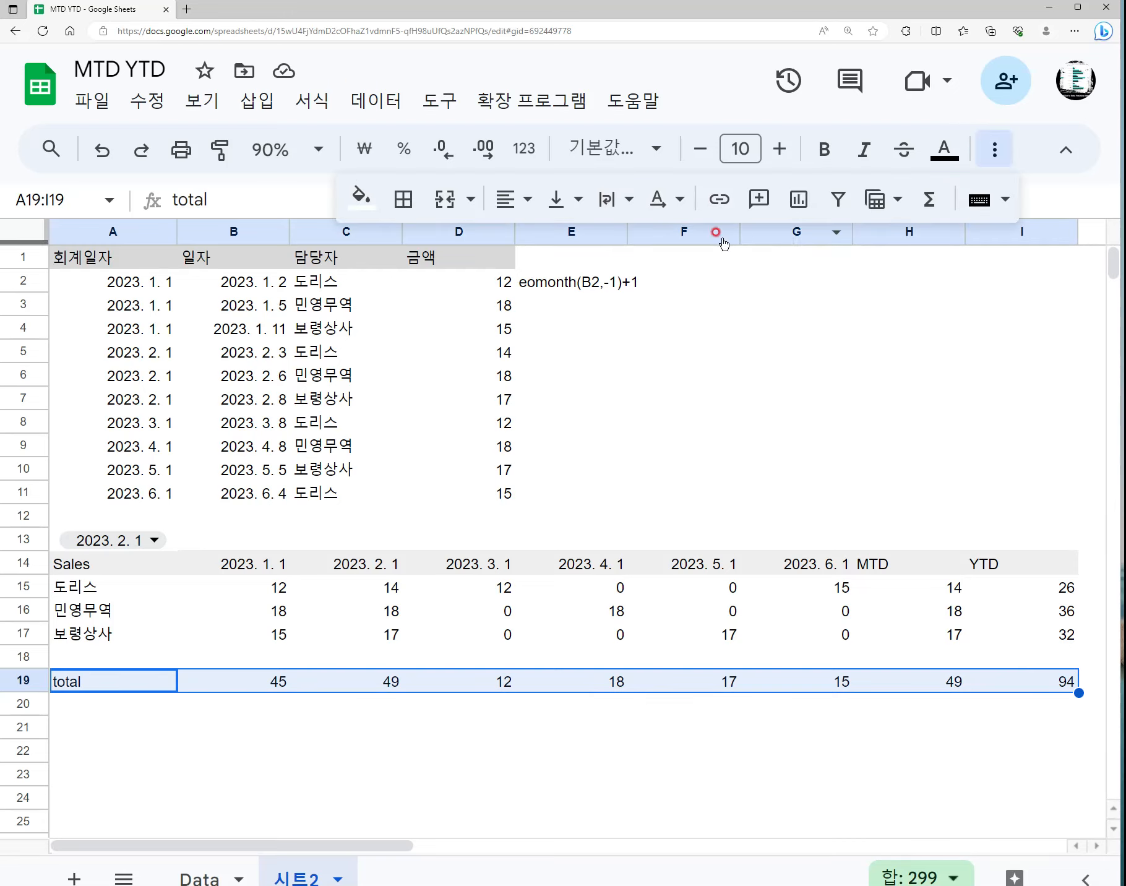
click(360, 198)
click(553, 286)
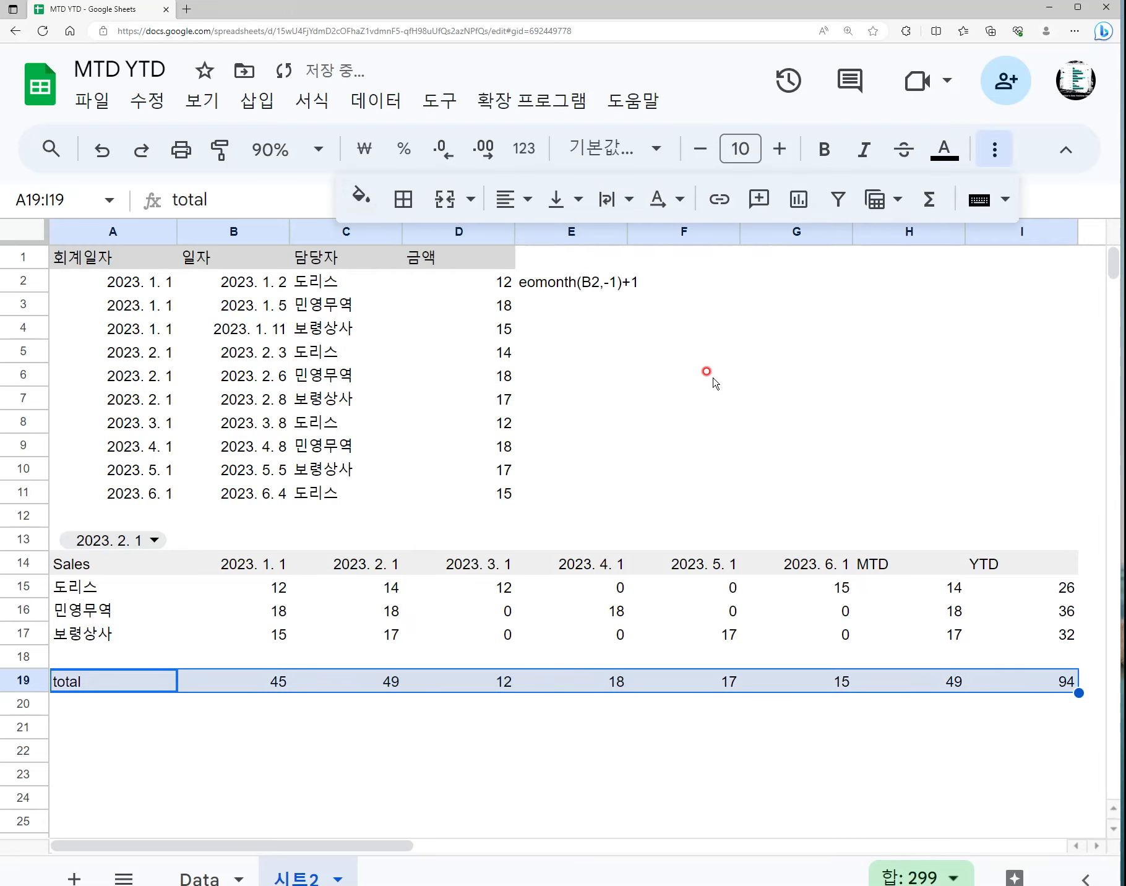
- Add top and bottom borders to the total row A19:I19
click(403, 198)
click(458, 294)
click(542, 295)
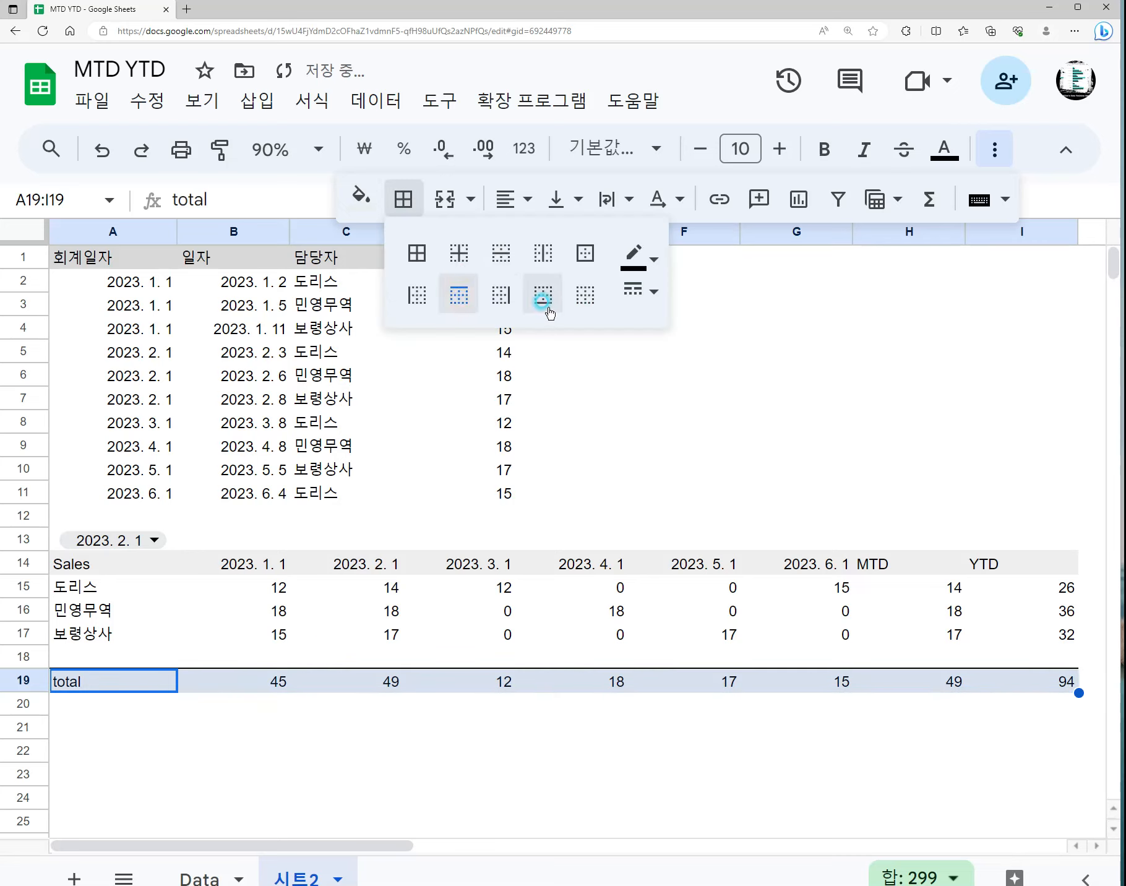
click(532, 602)
- Add top and bottom borders to the Sales header row A14:I14
drag(122, 566, 1045, 560)
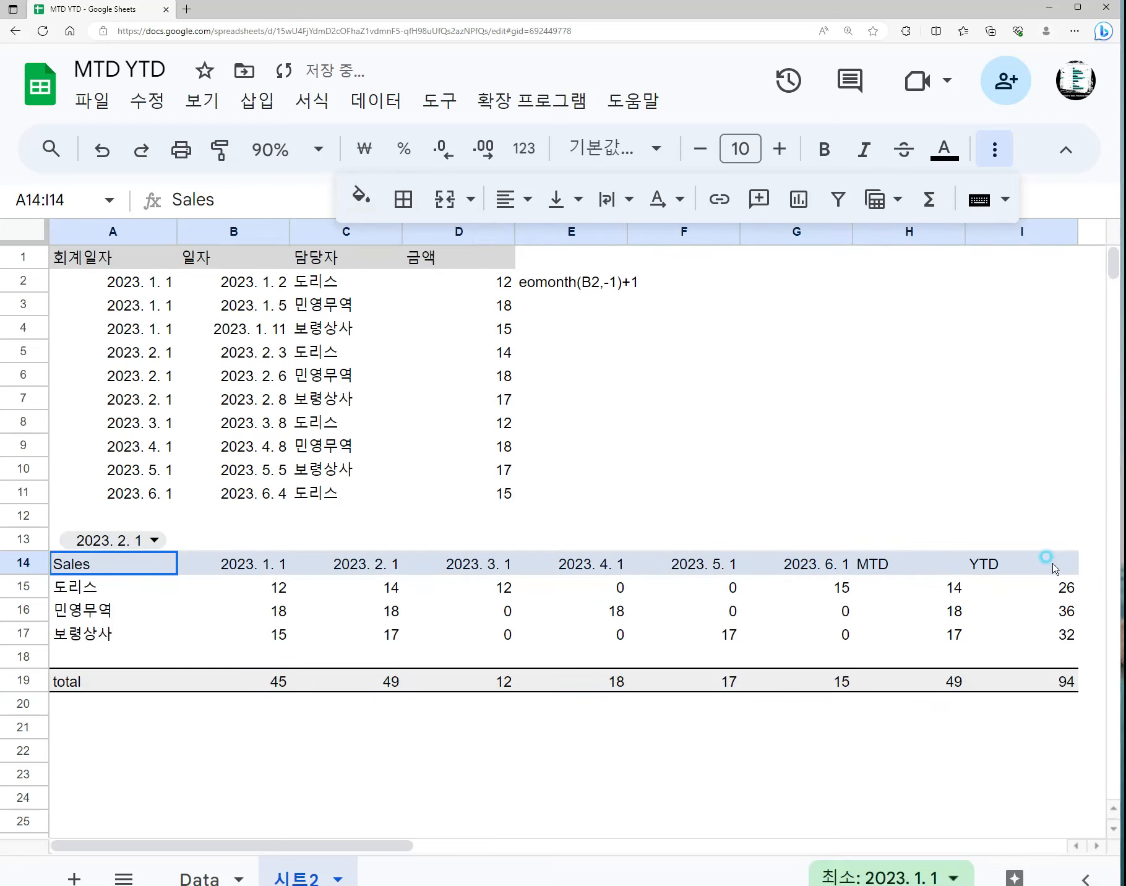
click(414, 209)
click(459, 295)
click(542, 295)
click(585, 446)
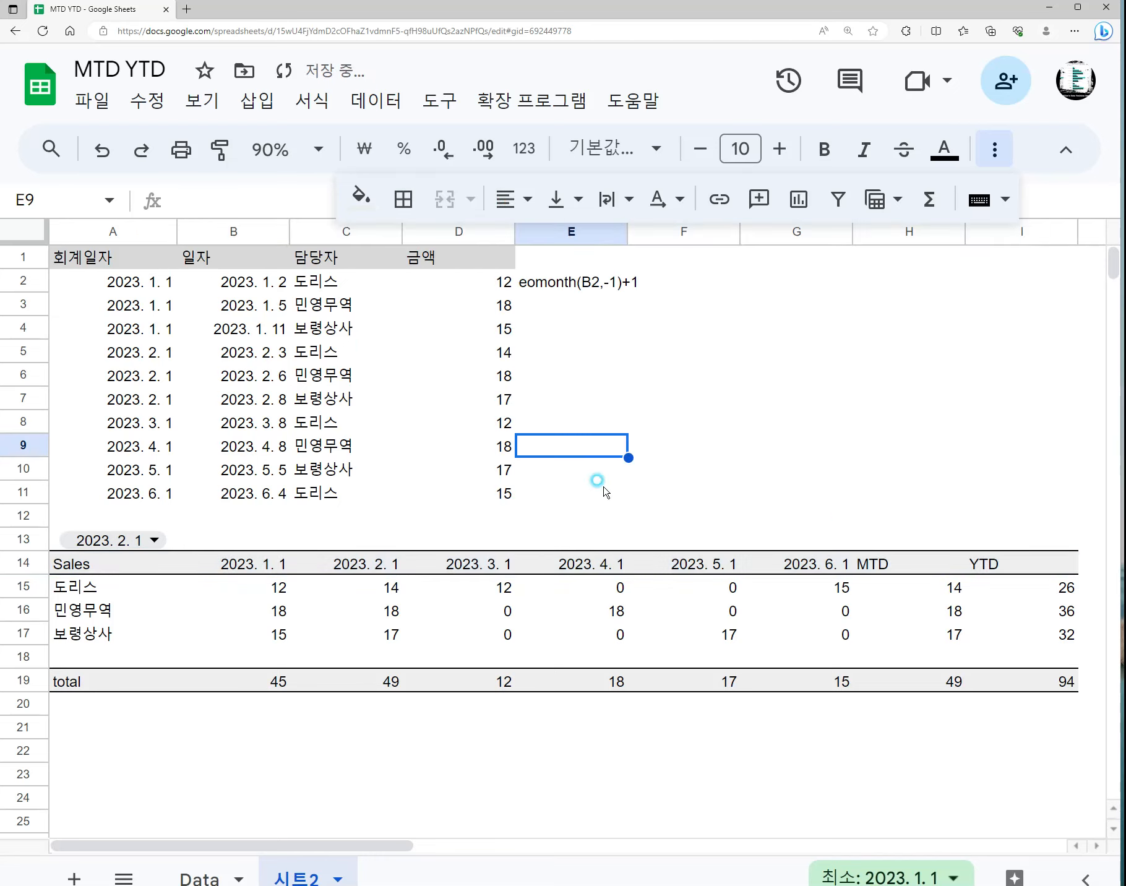
- Switch the A13 date to 2023. 4. 1 and compare the MTD values in H15:H17 with the April values in E15:E17
click(133, 540)
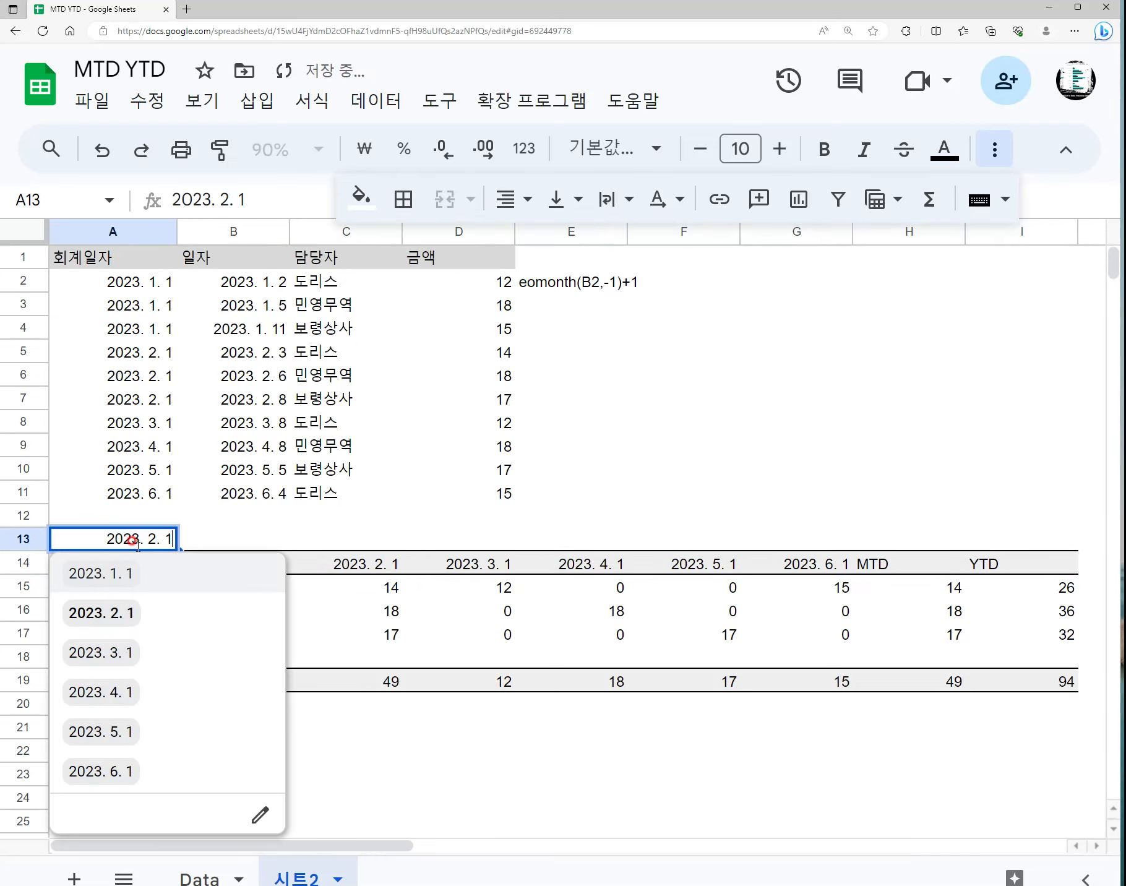
click(148, 686)
click(919, 613)
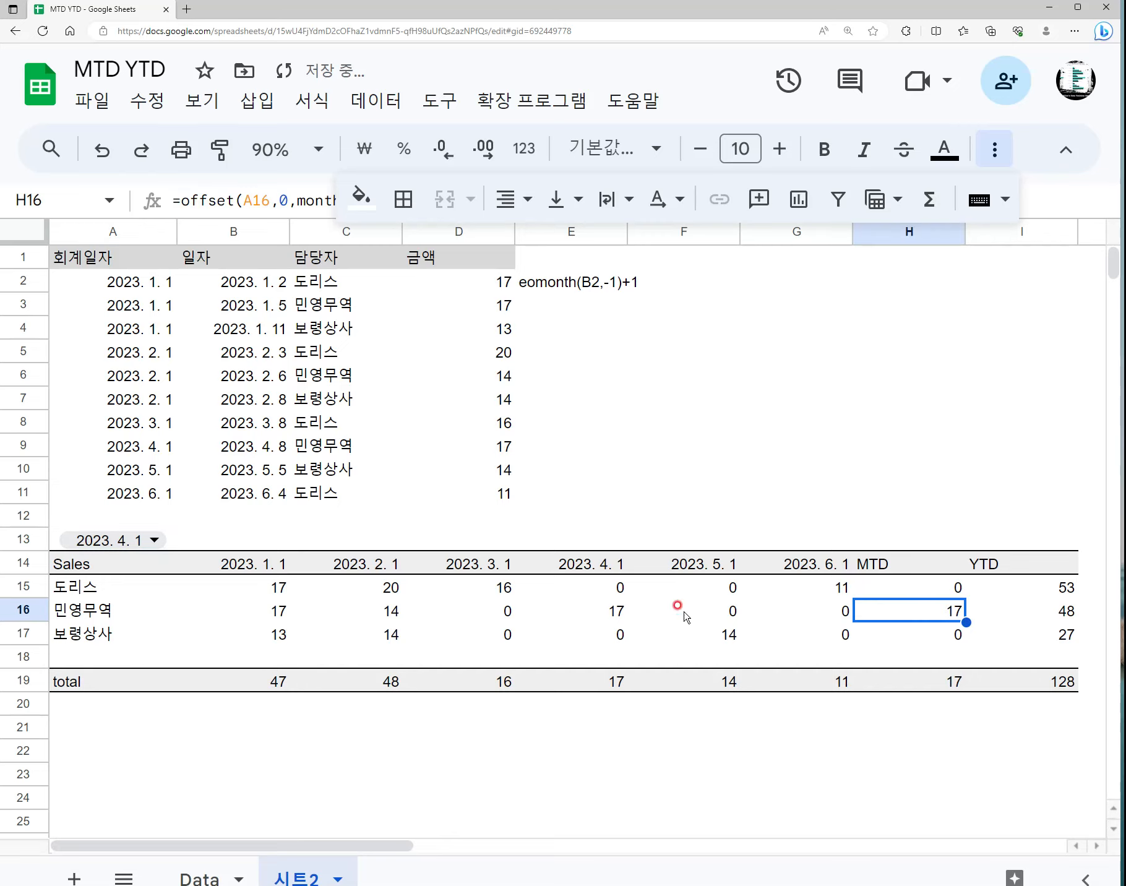
drag(615, 586, 618, 634)
drag(949, 585, 957, 640)
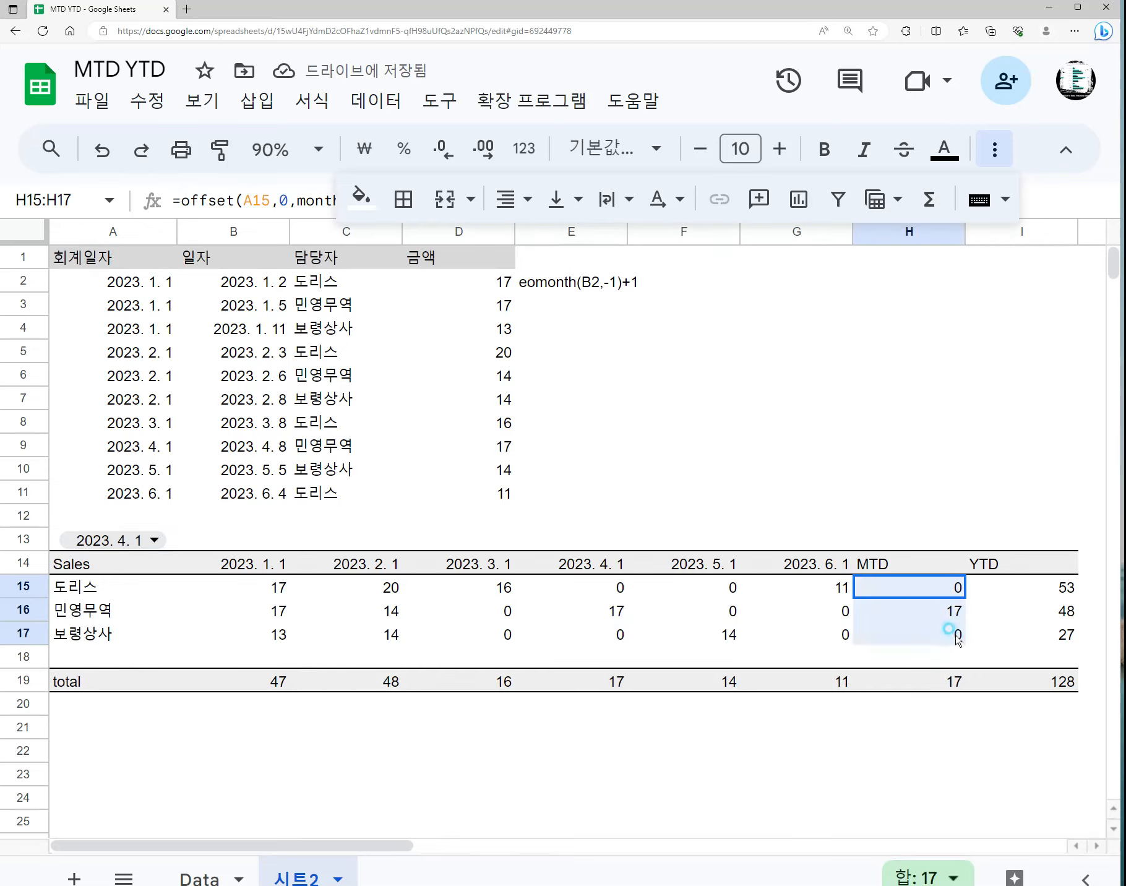
- Check the January to April values in rows 15 to 17 against the YTD results in I15:I17
drag(263, 585, 578, 595)
click(1058, 590)
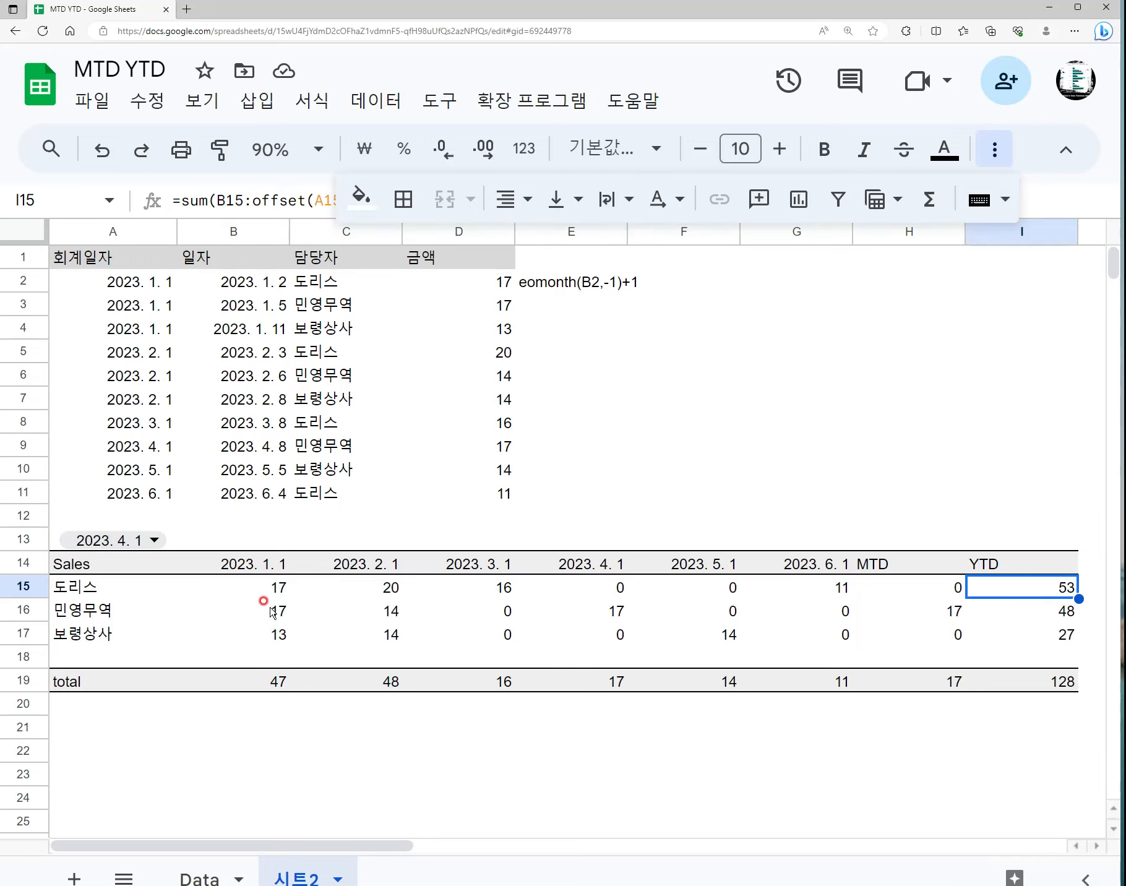
drag(272, 612, 575, 609)
click(1088, 610)
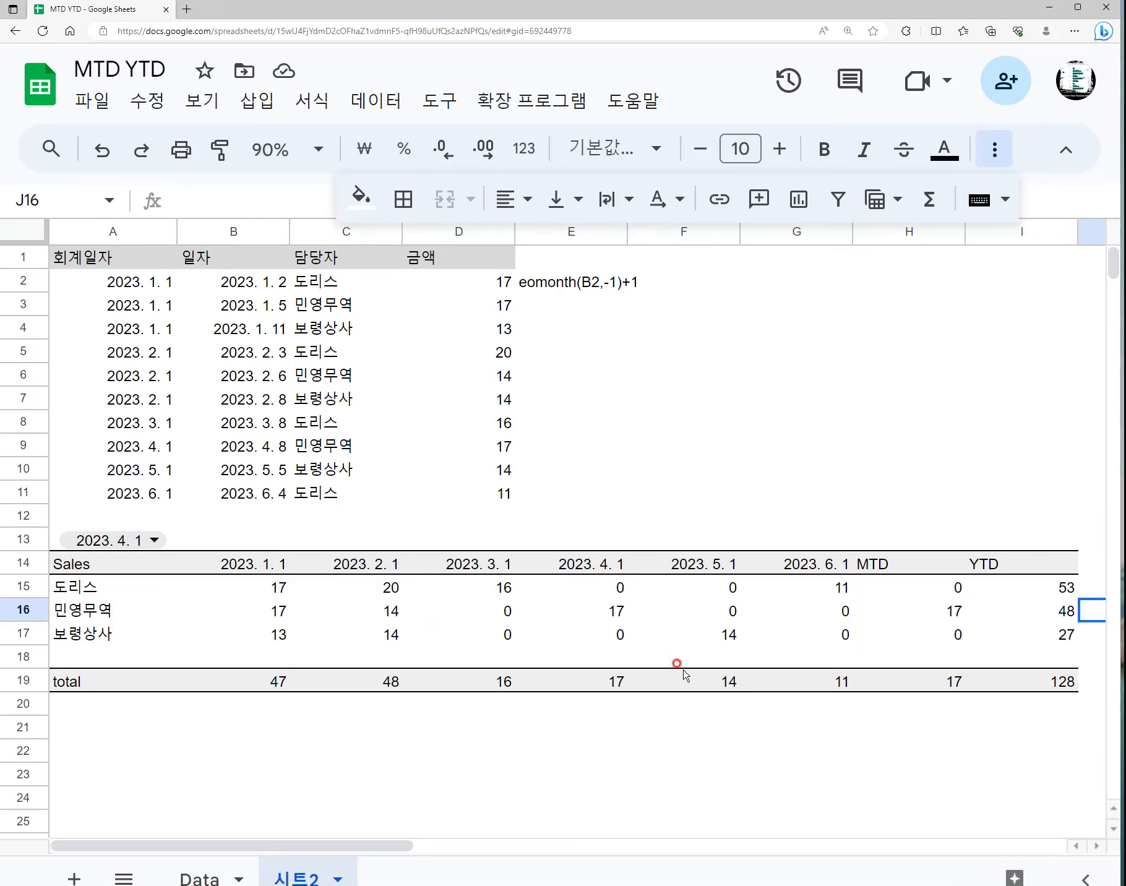
click(114, 640)
drag(222, 640, 588, 634)
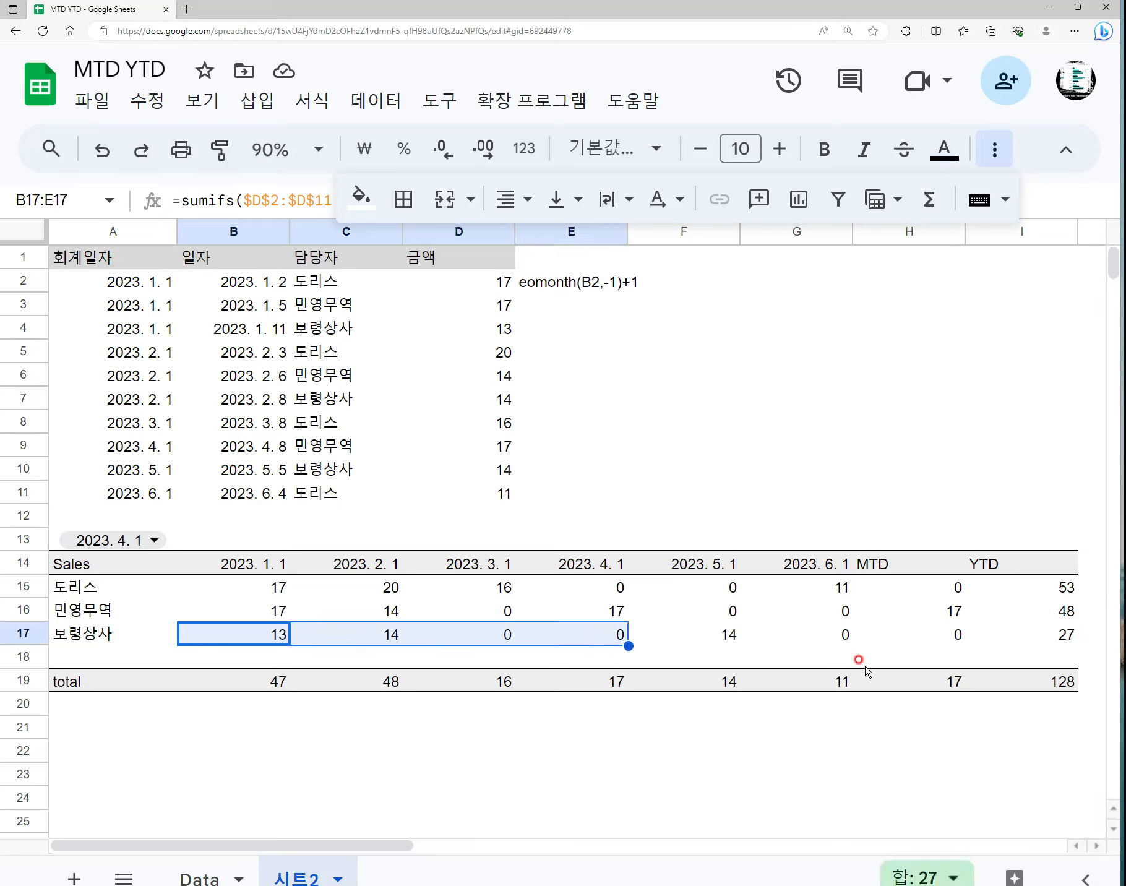
click(1051, 634)
drag(1028, 587, 1045, 636)
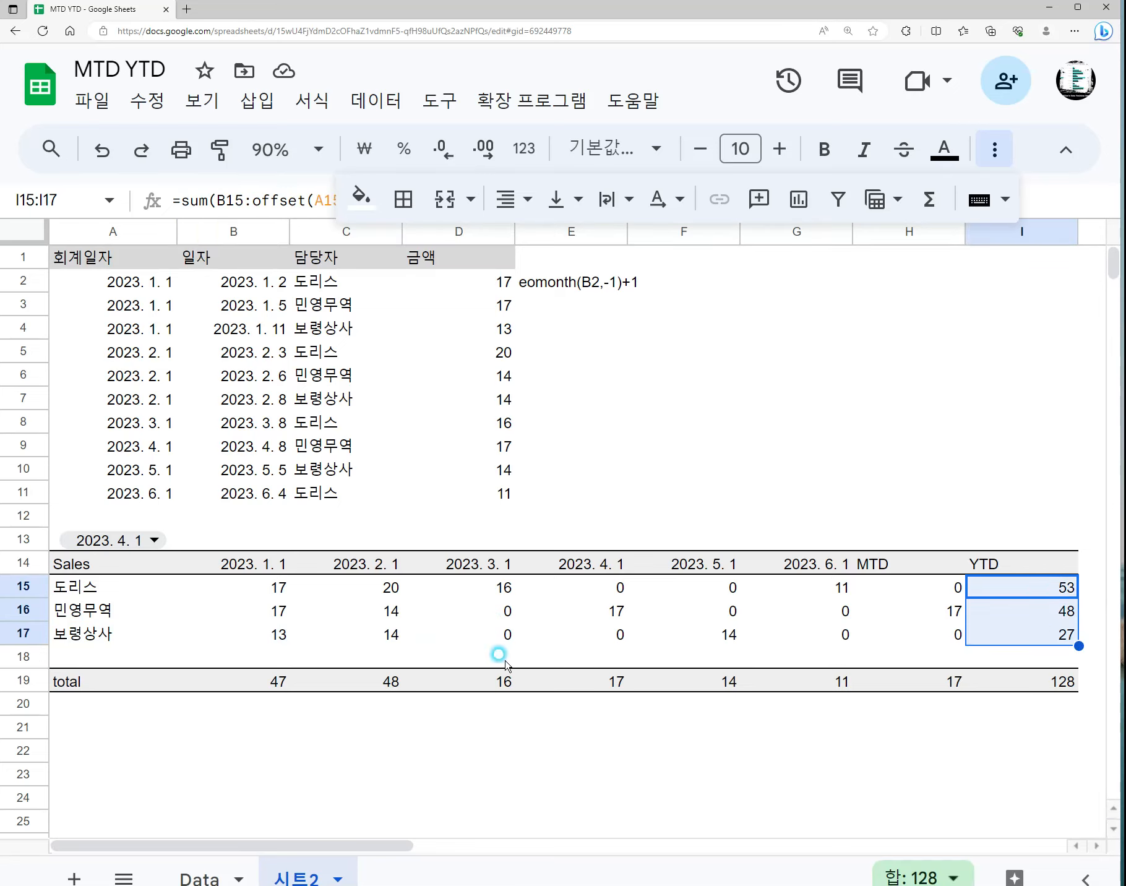
- Format the Sales header row A14:I14 as bold and italic
drag(80, 562, 983, 561)
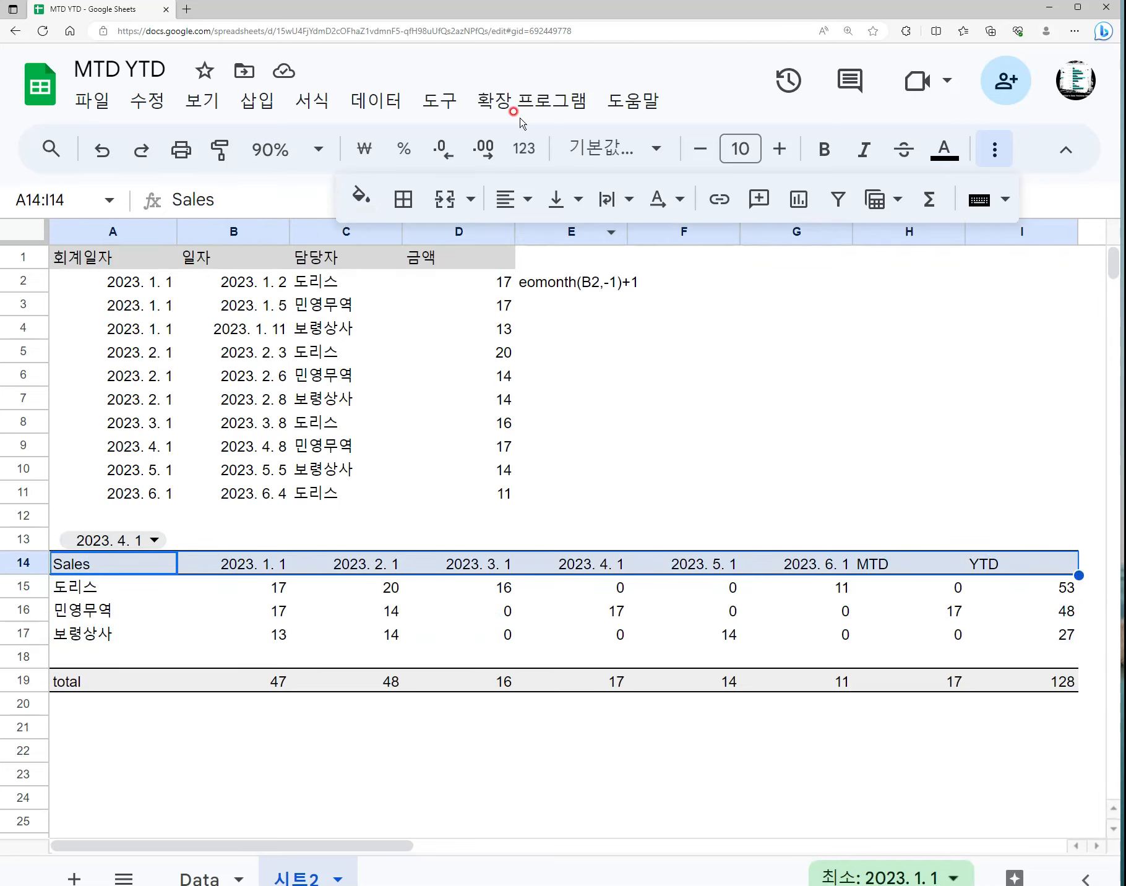
click(824, 148)
click(863, 149)
click(664, 504)
- Review the source data in rows 2 to 11 and how the EOMONTH formula in A2 derives the accounting dates
drag(264, 492, 432, 291)
click(258, 280)
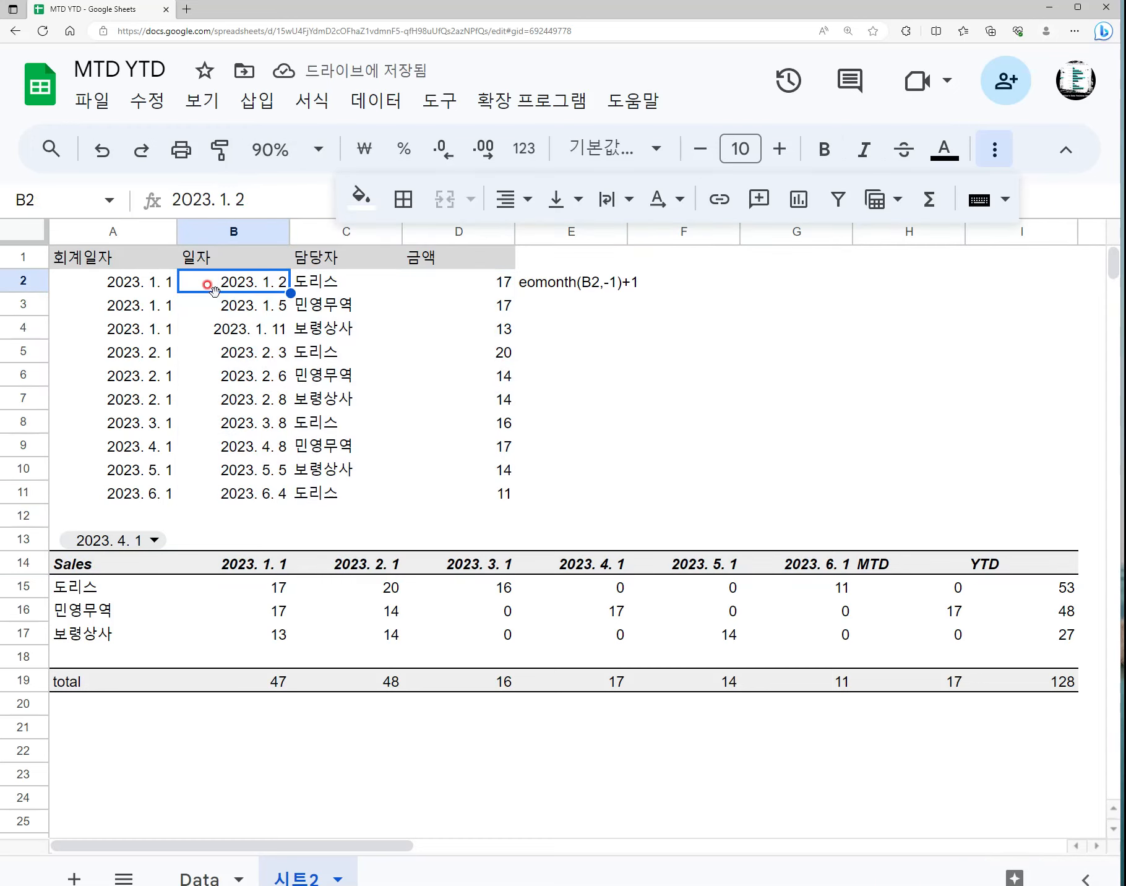
click(146, 282)
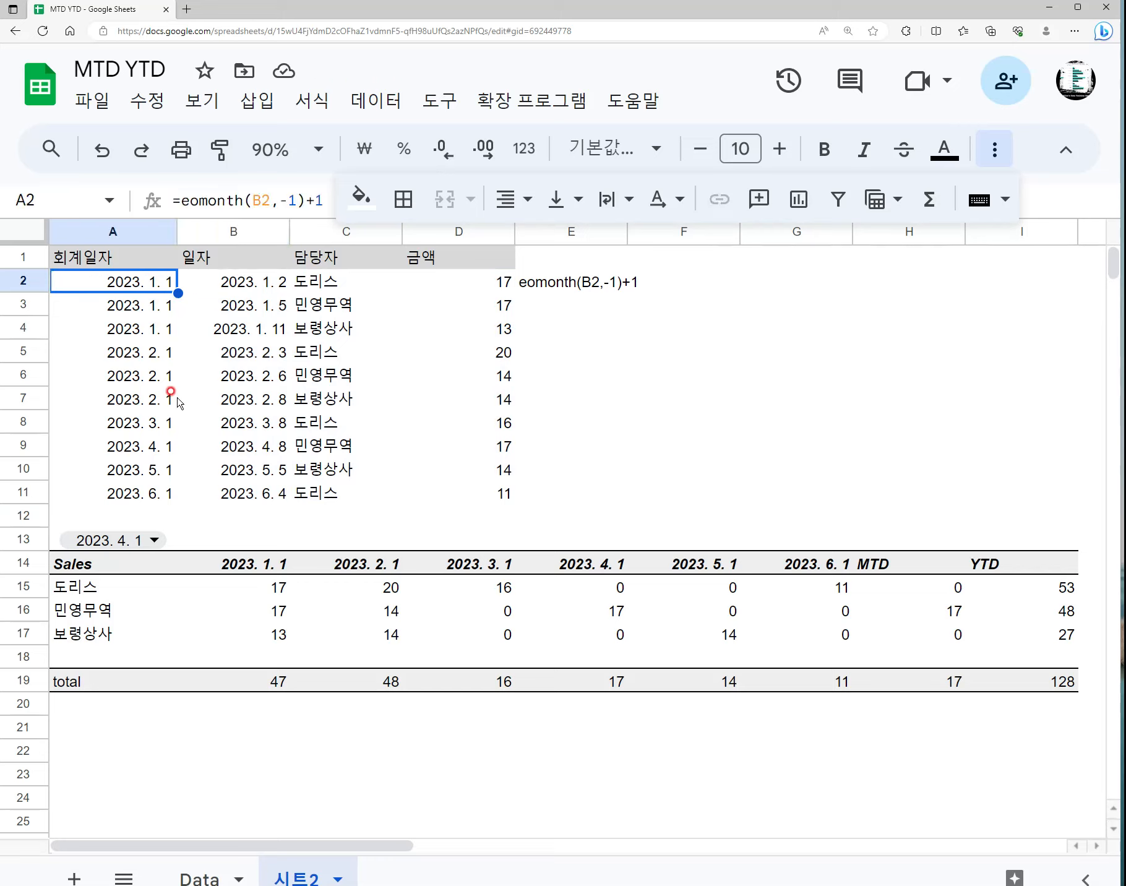
click(993, 150)
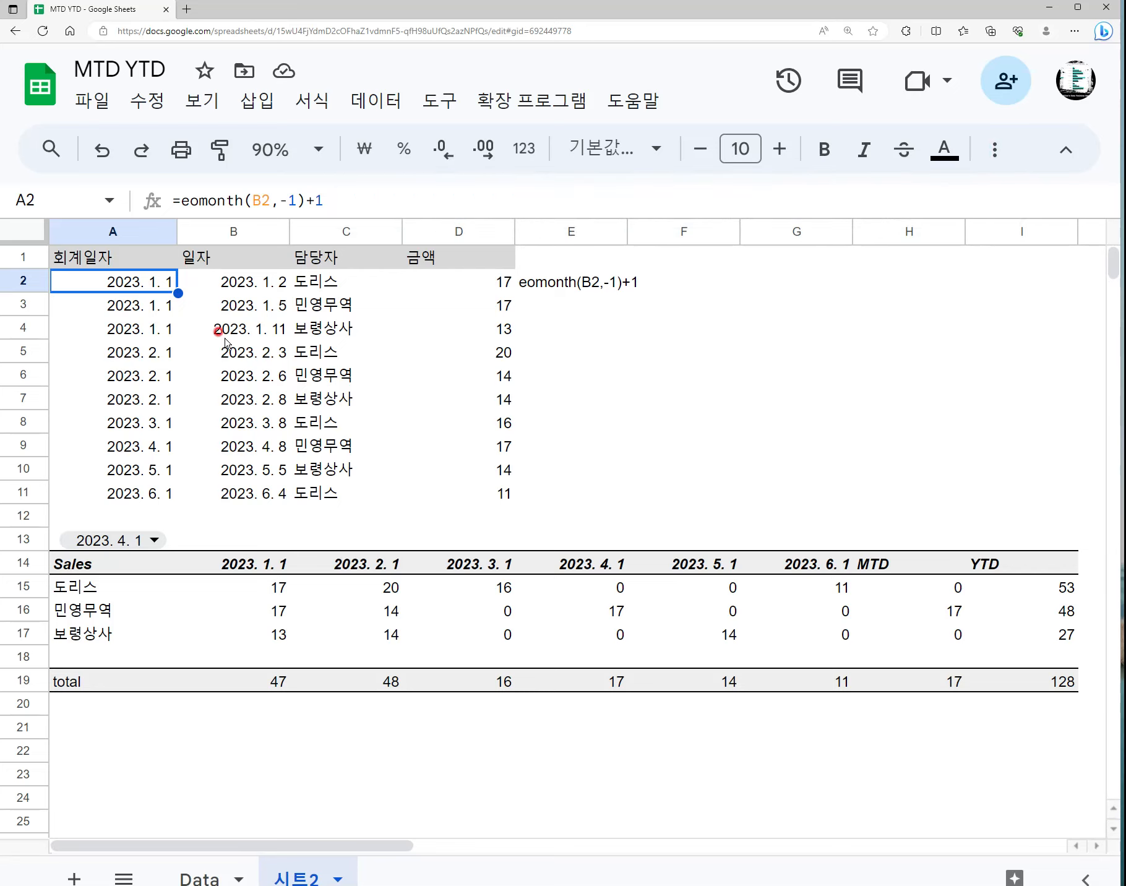
drag(155, 285, 154, 328)
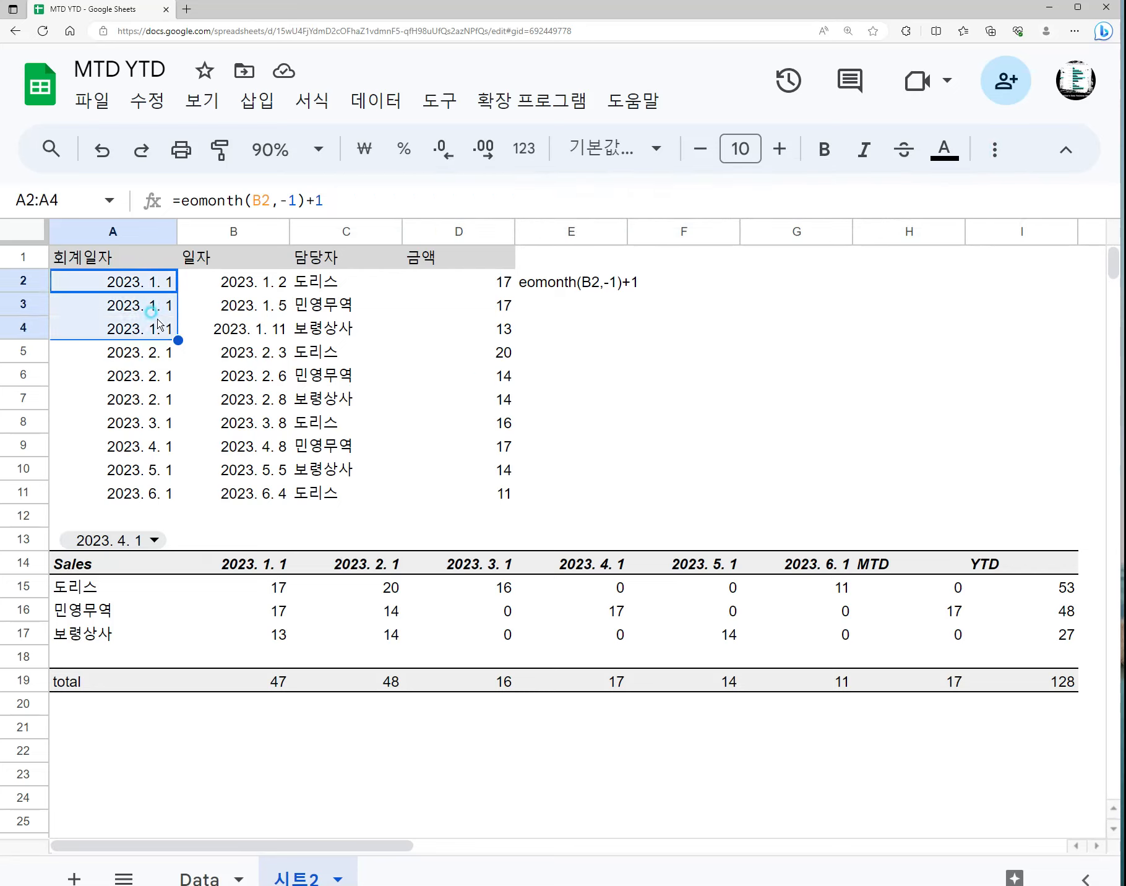
- Review the month headers in B14:G14 and the SUMIFS, MTD and YTD formulas in B15, H15 and I15
drag(256, 561, 796, 574)
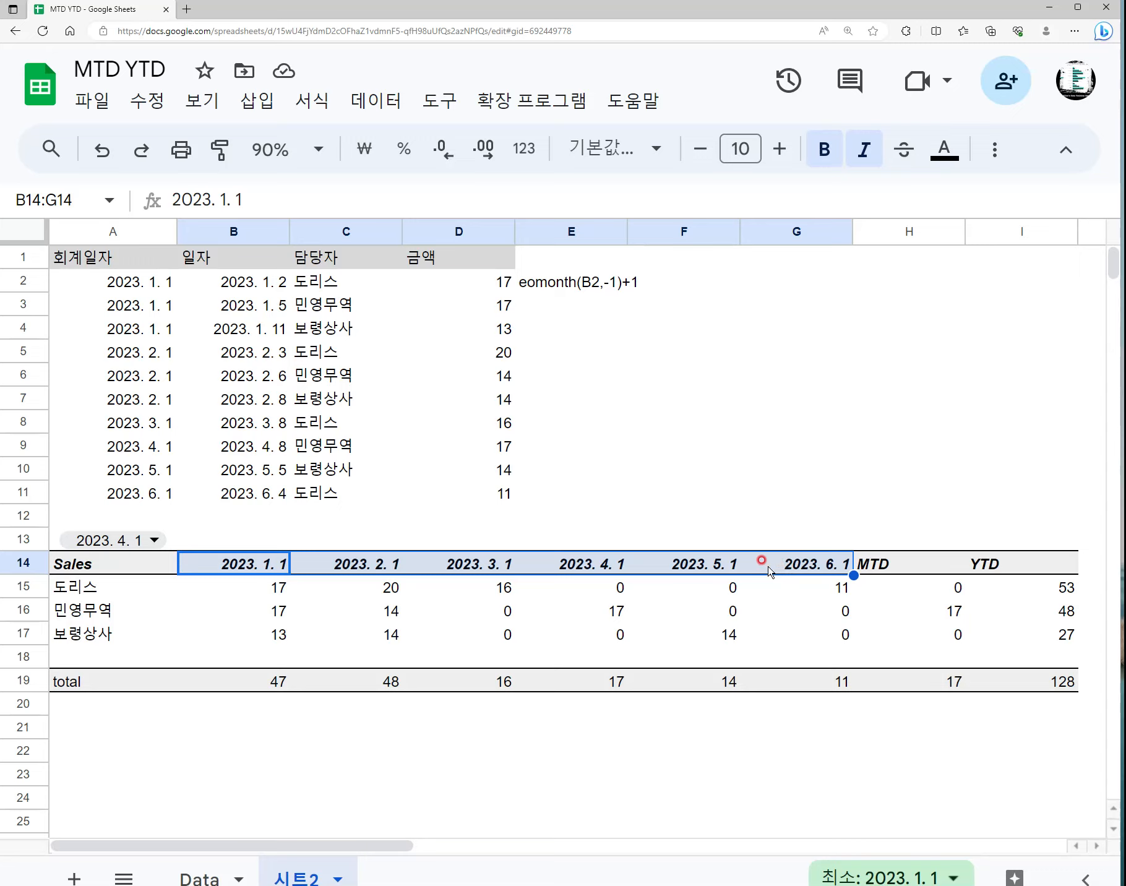
click(256, 586)
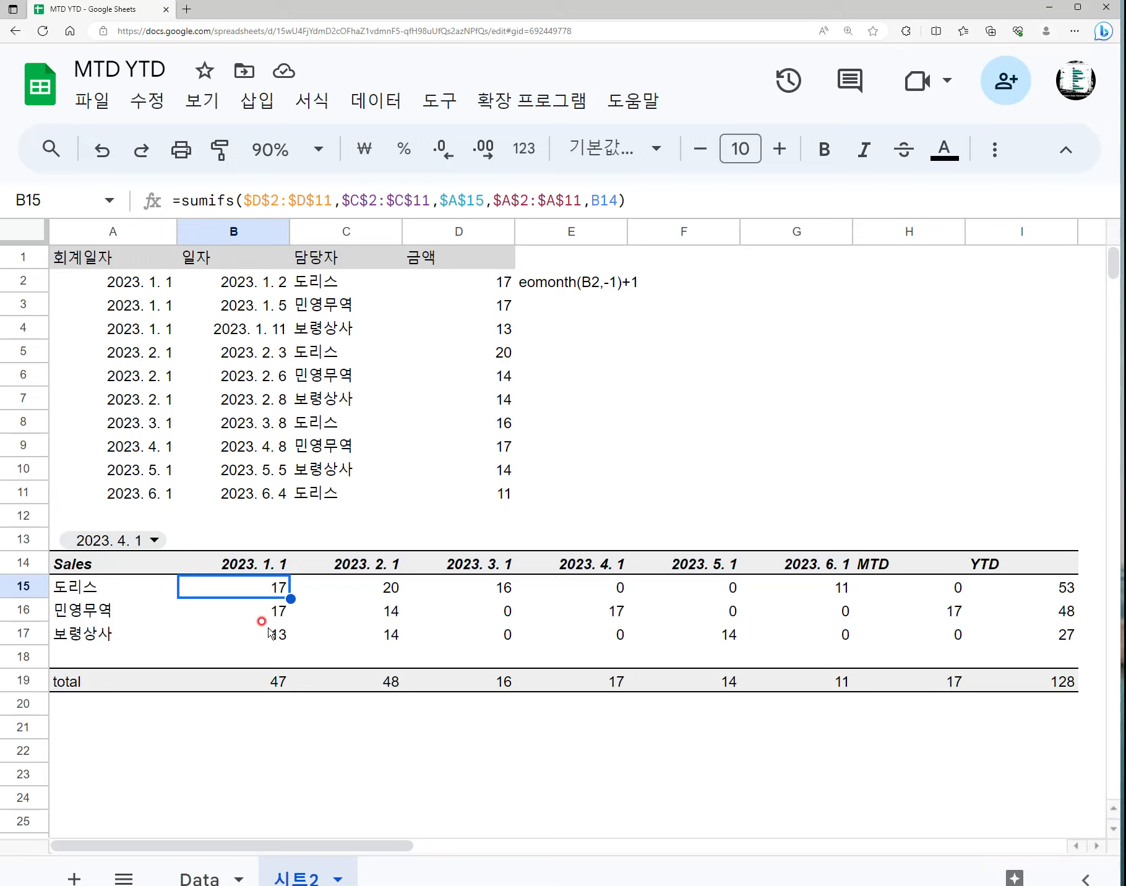
click(872, 585)
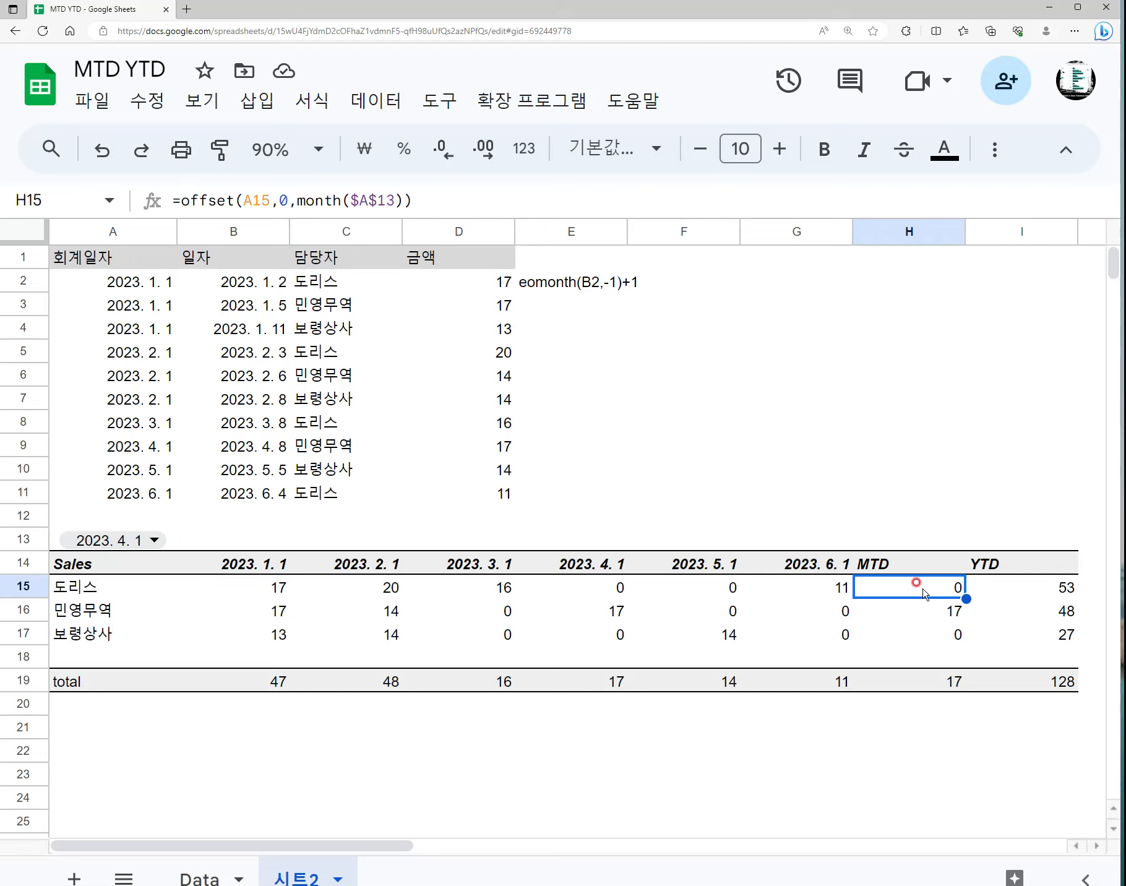
click(1019, 588)
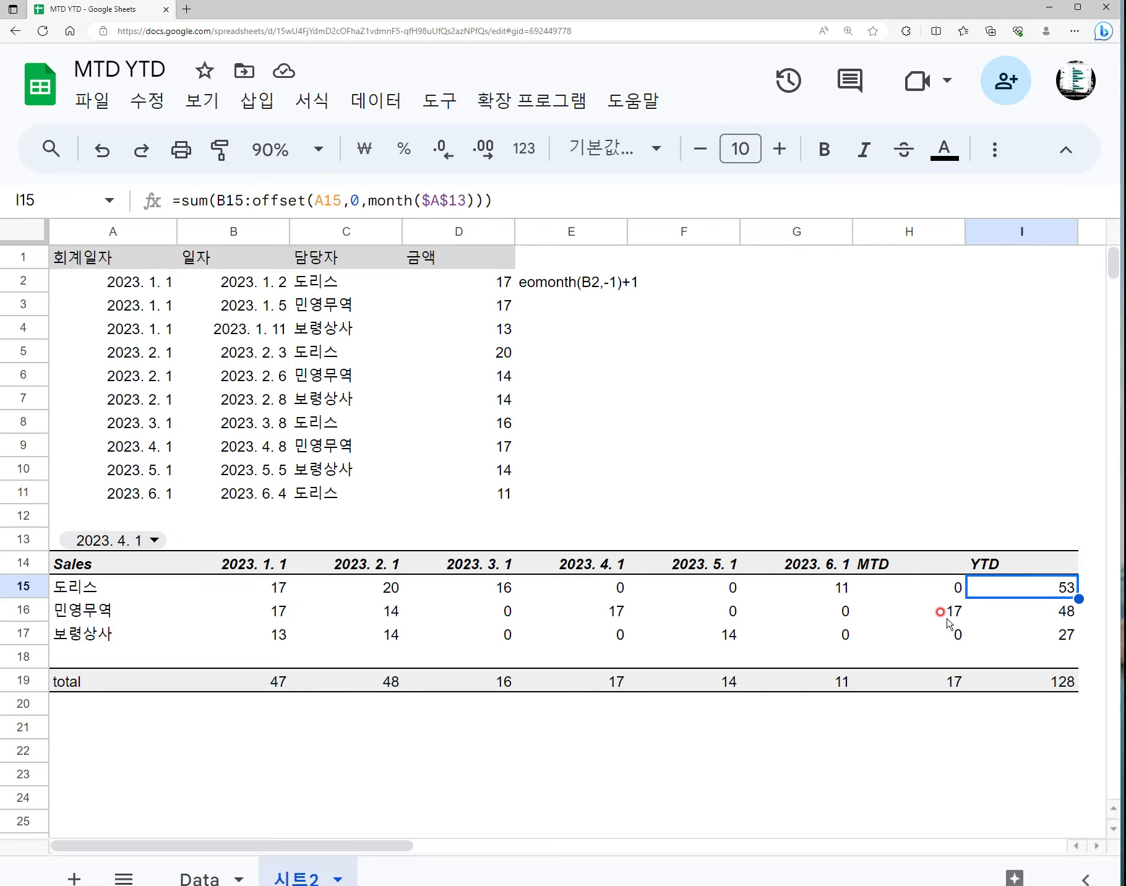